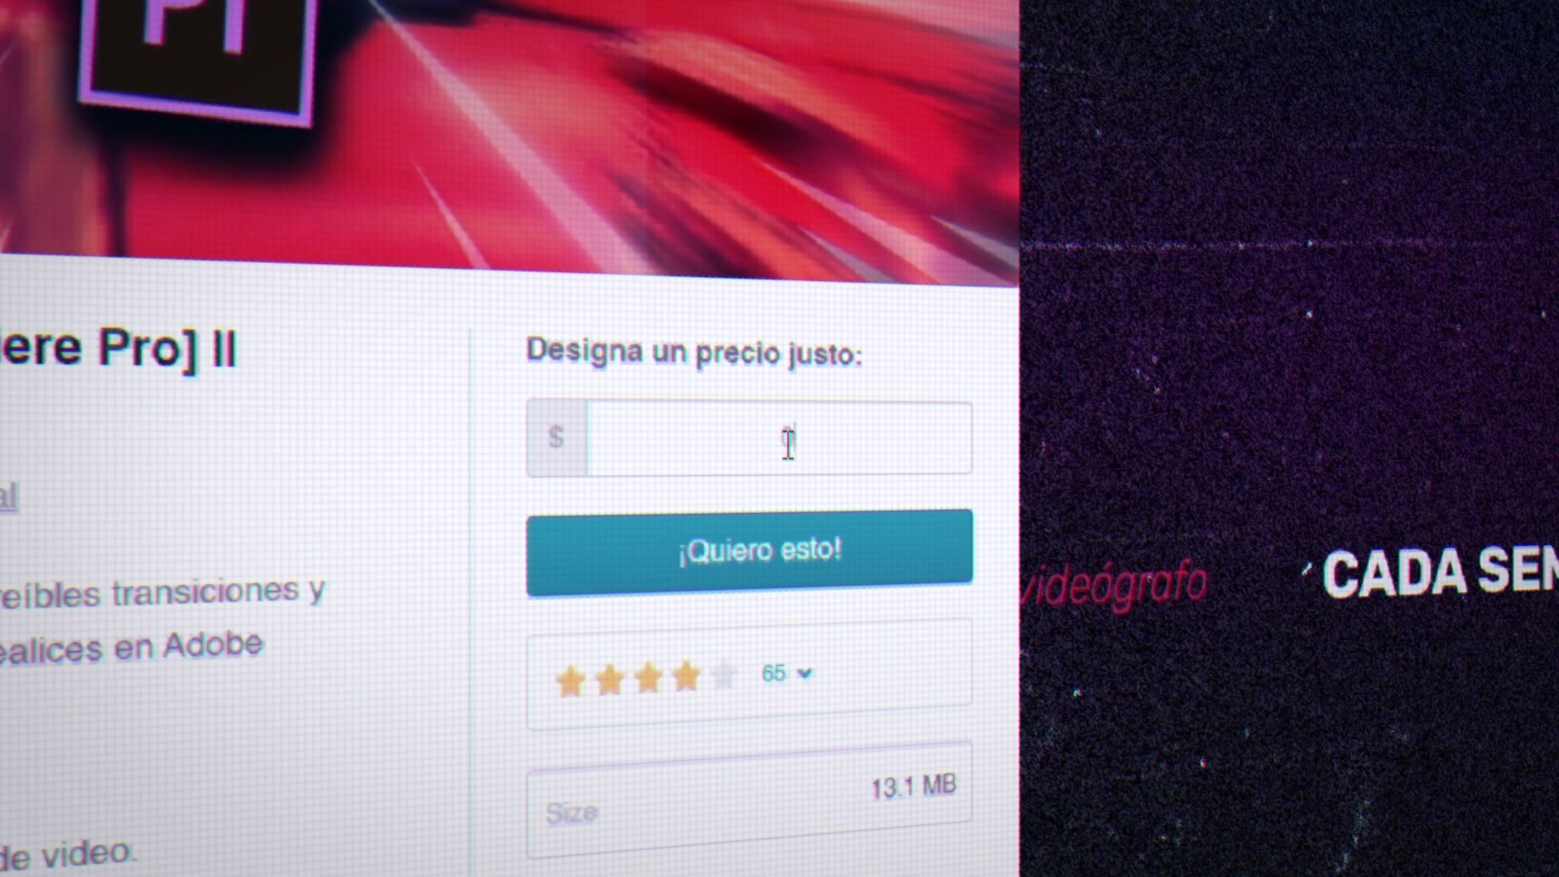
# Step: Claim the Transiciones y Efectos [Premiere Pro] II pack free at price 0 and reach its download page
pyautogui.write('0')
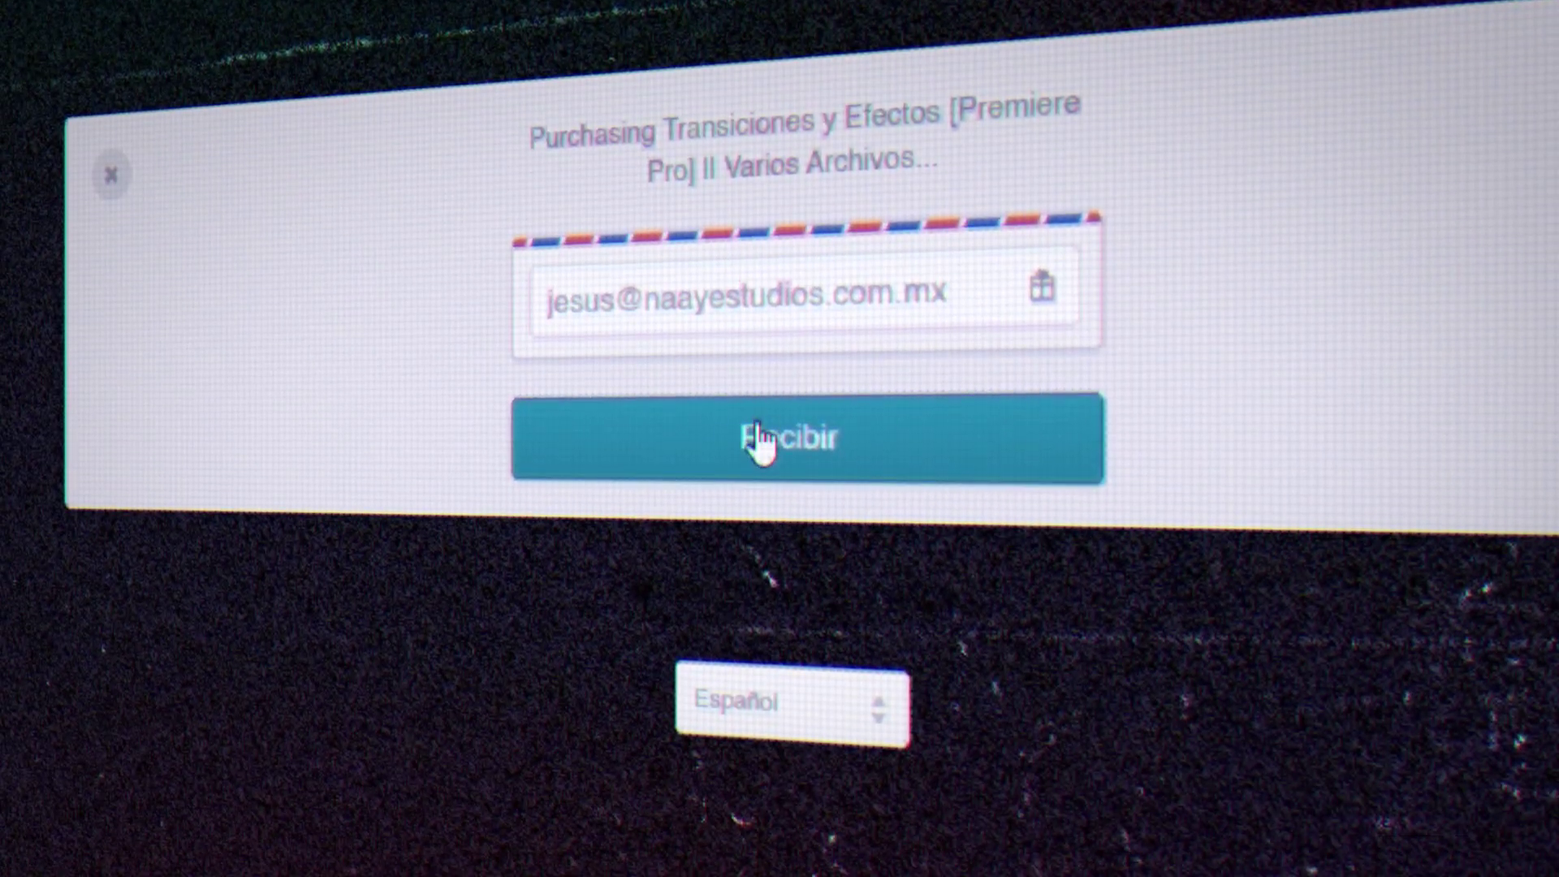
pyautogui.click(760, 552)
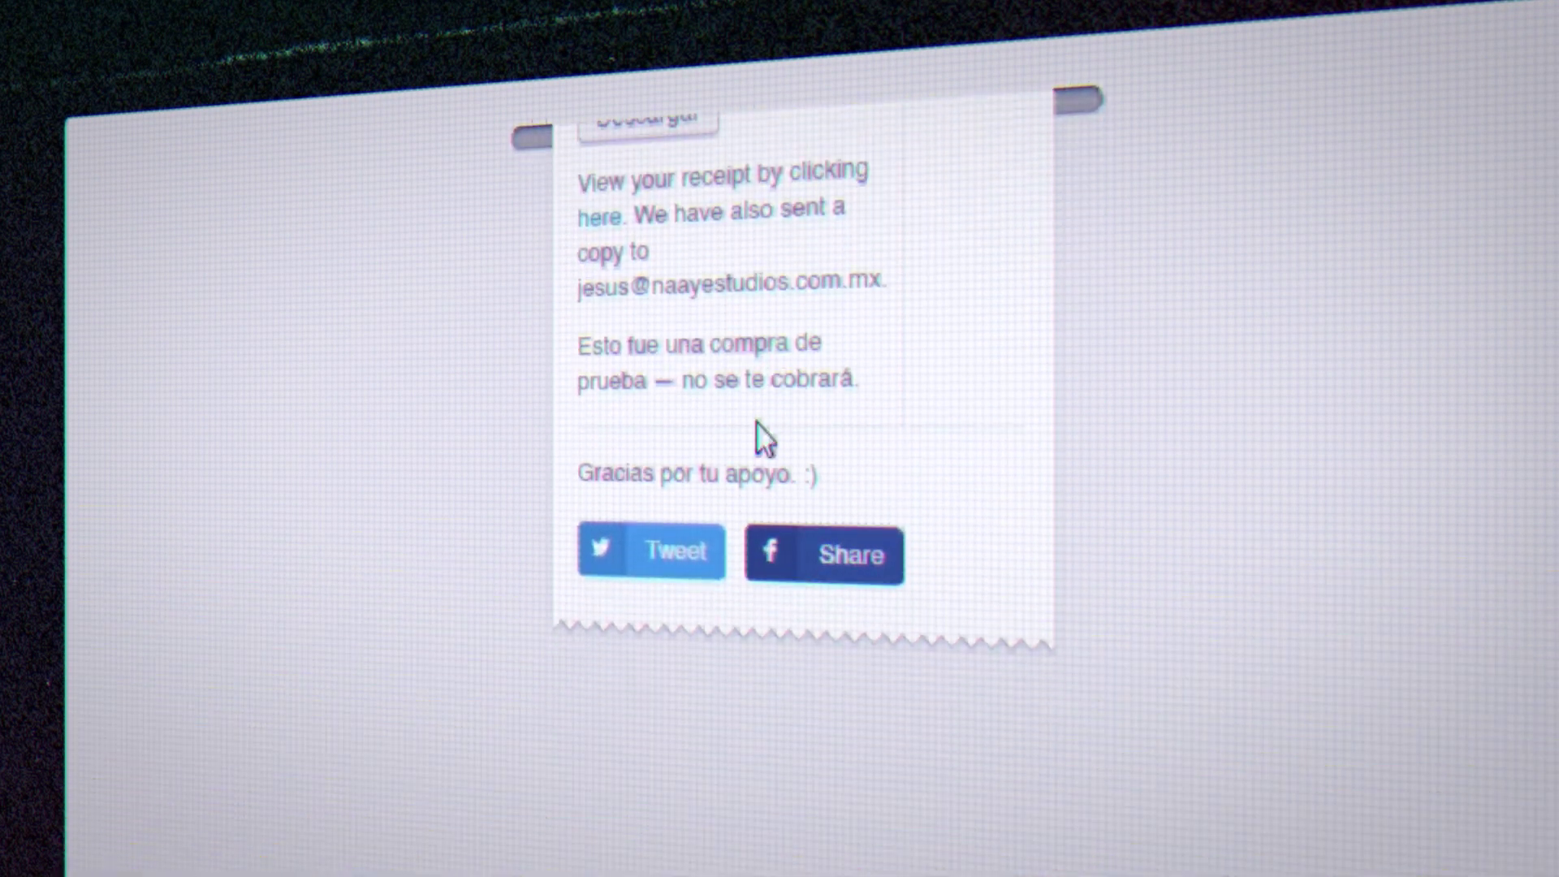
pyautogui.click(674, 385)
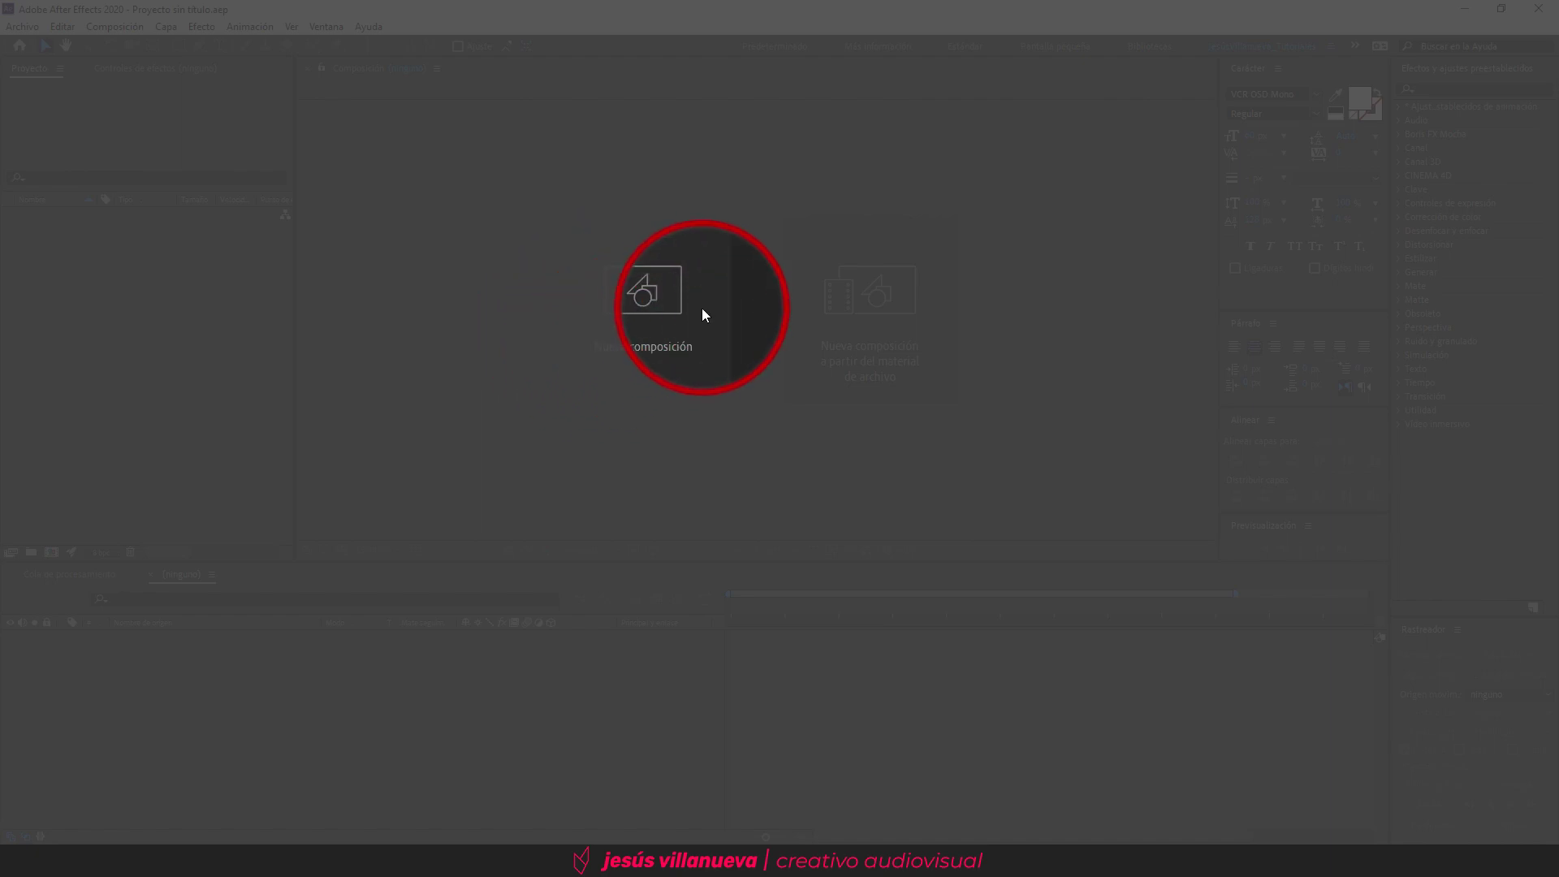
# Step: Create the Cámara_Seguridad composition at 1920×1080, 59.94 fps, with duration 0;00;30;00
pyautogui.click(640, 324)
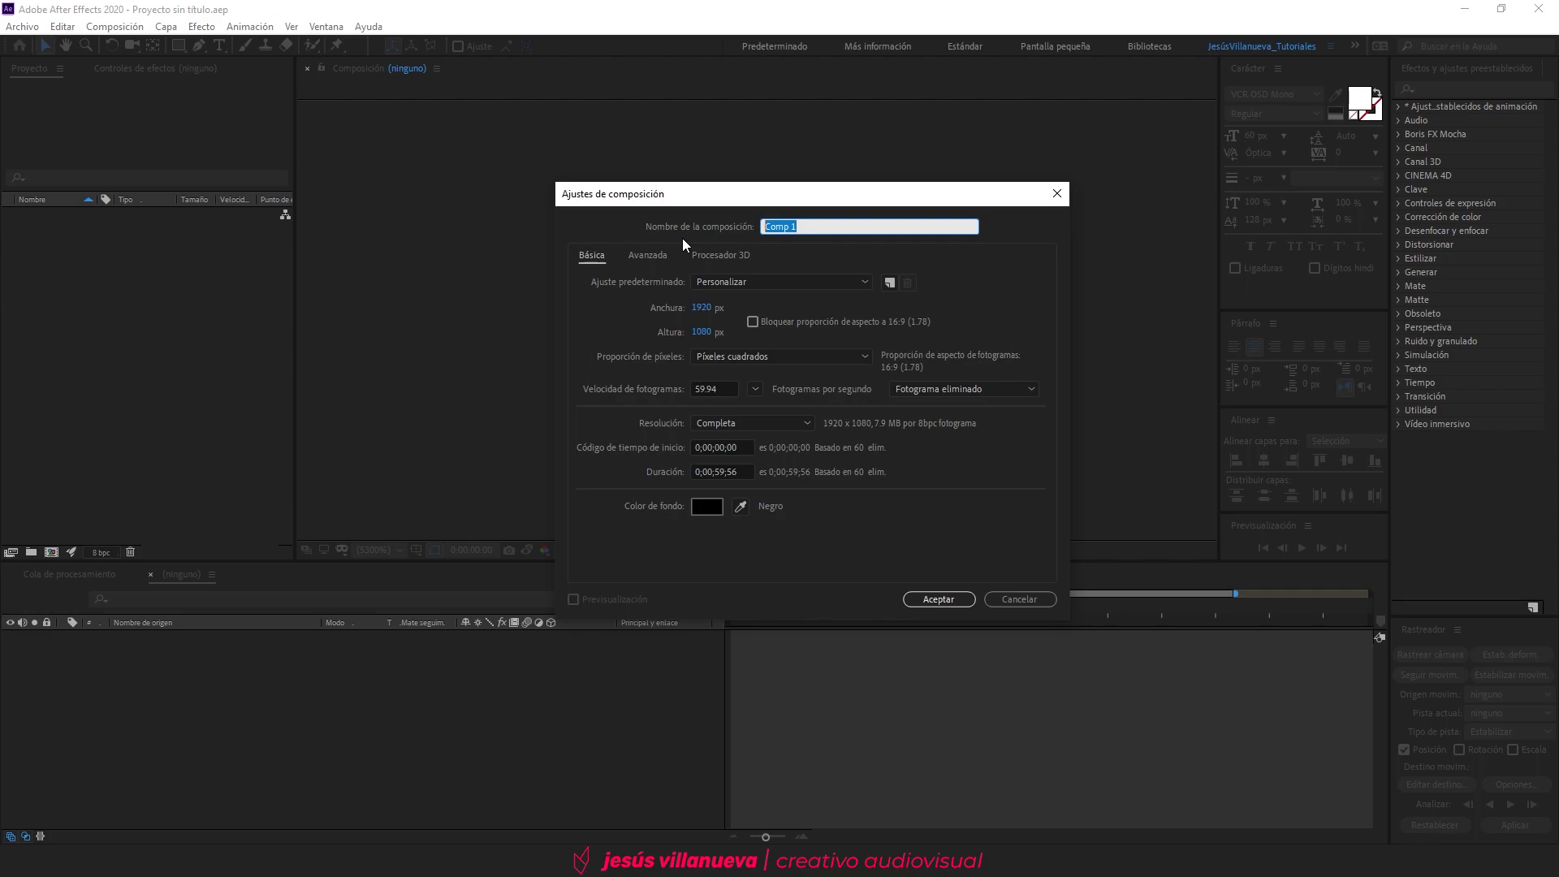
pyautogui.write('Cámara_Seguridad')
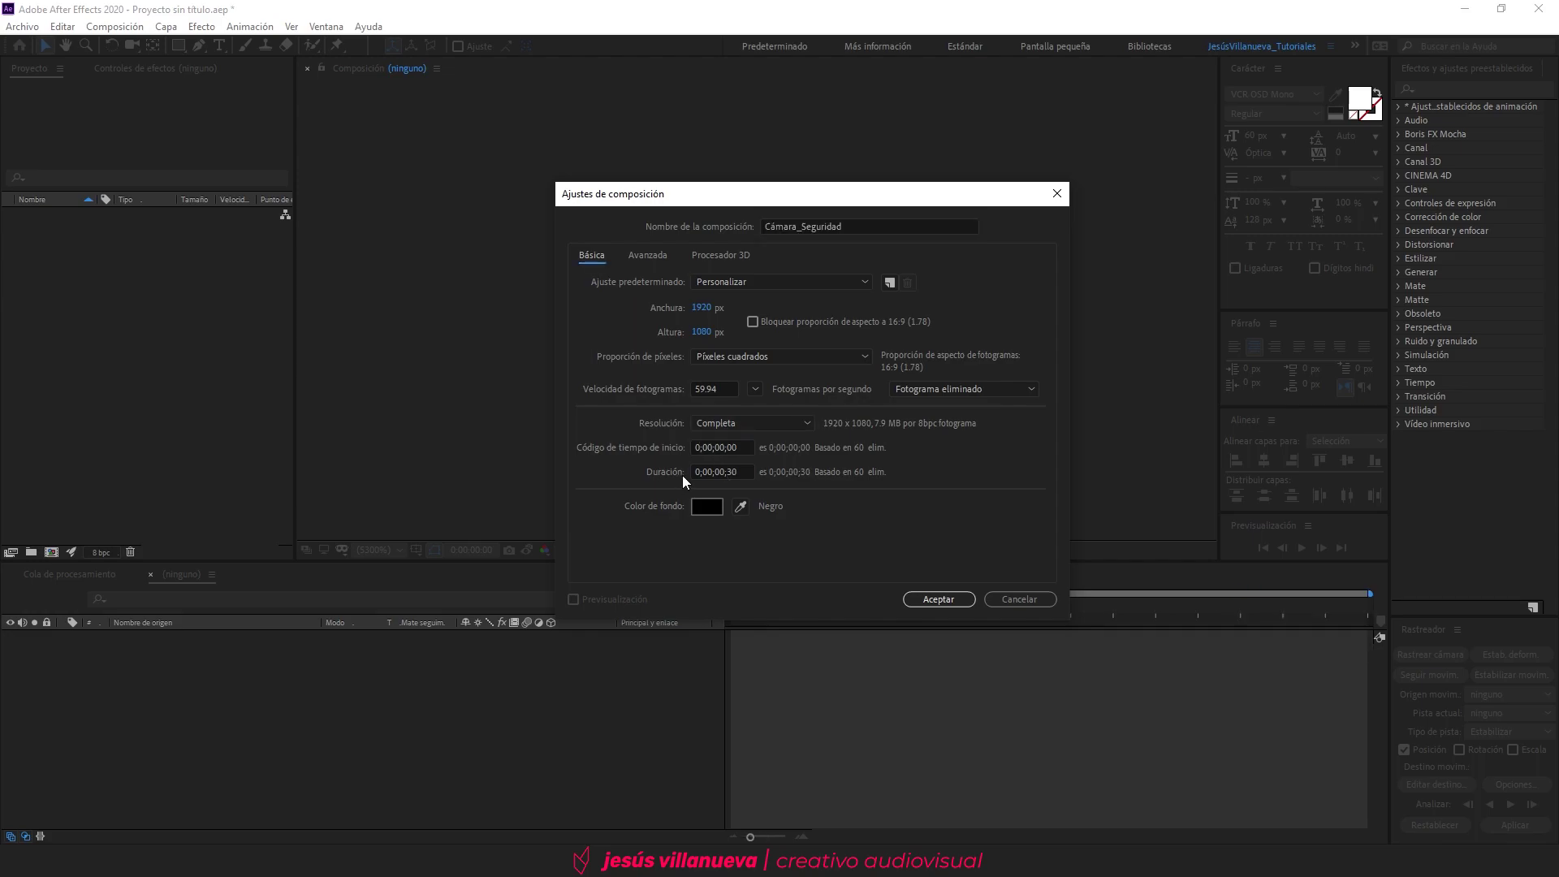
pyautogui.moveTo(744, 470); pyautogui.dragTo(595, 468)
pyautogui.click(616, 552)
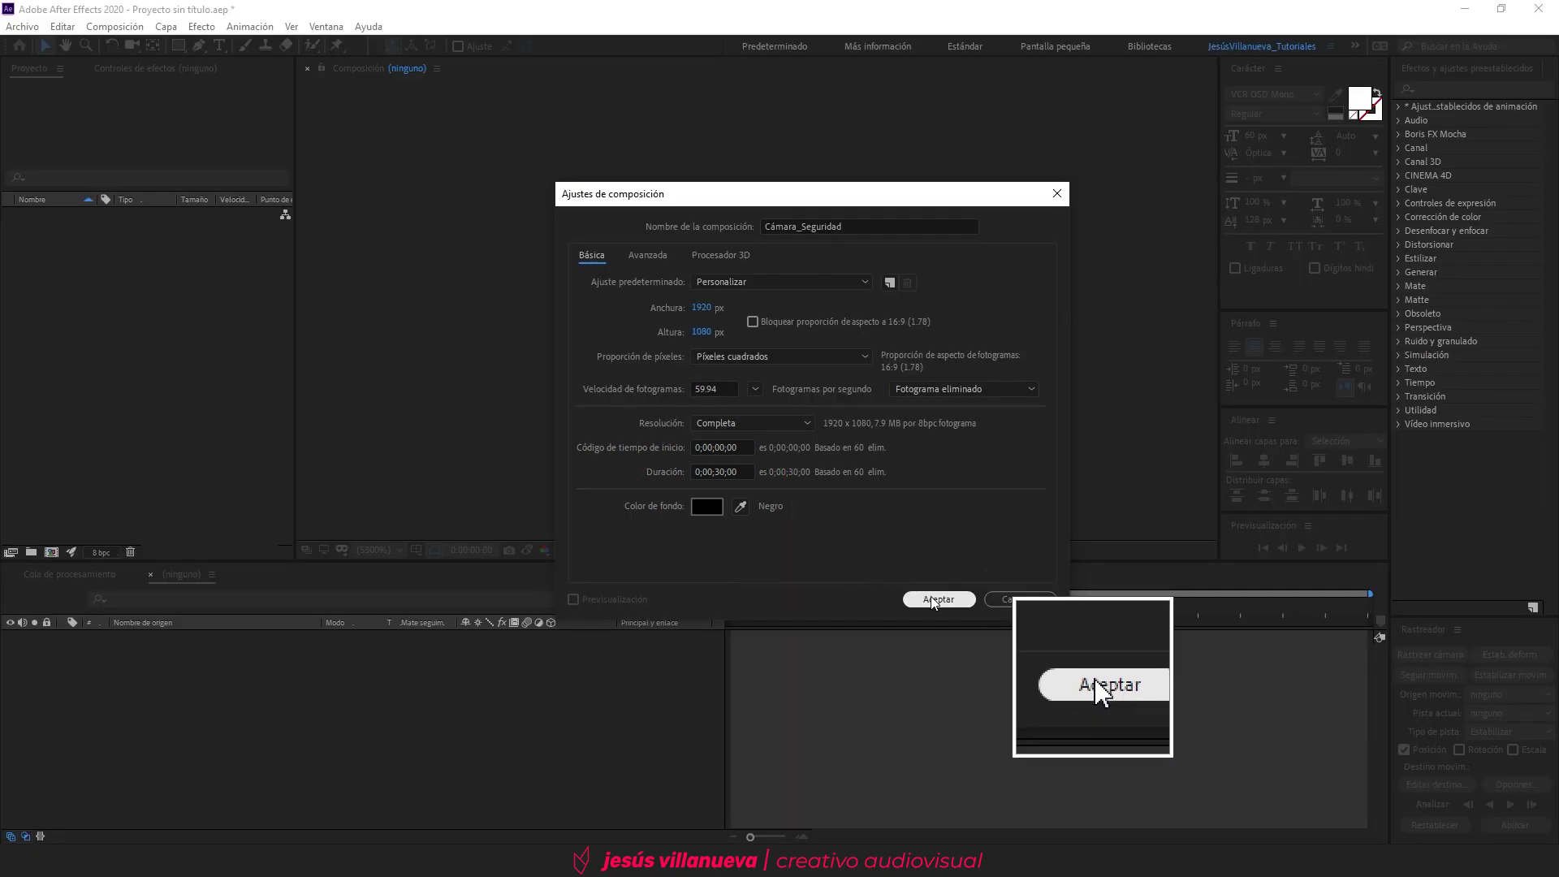
pyautogui.click(930, 599)
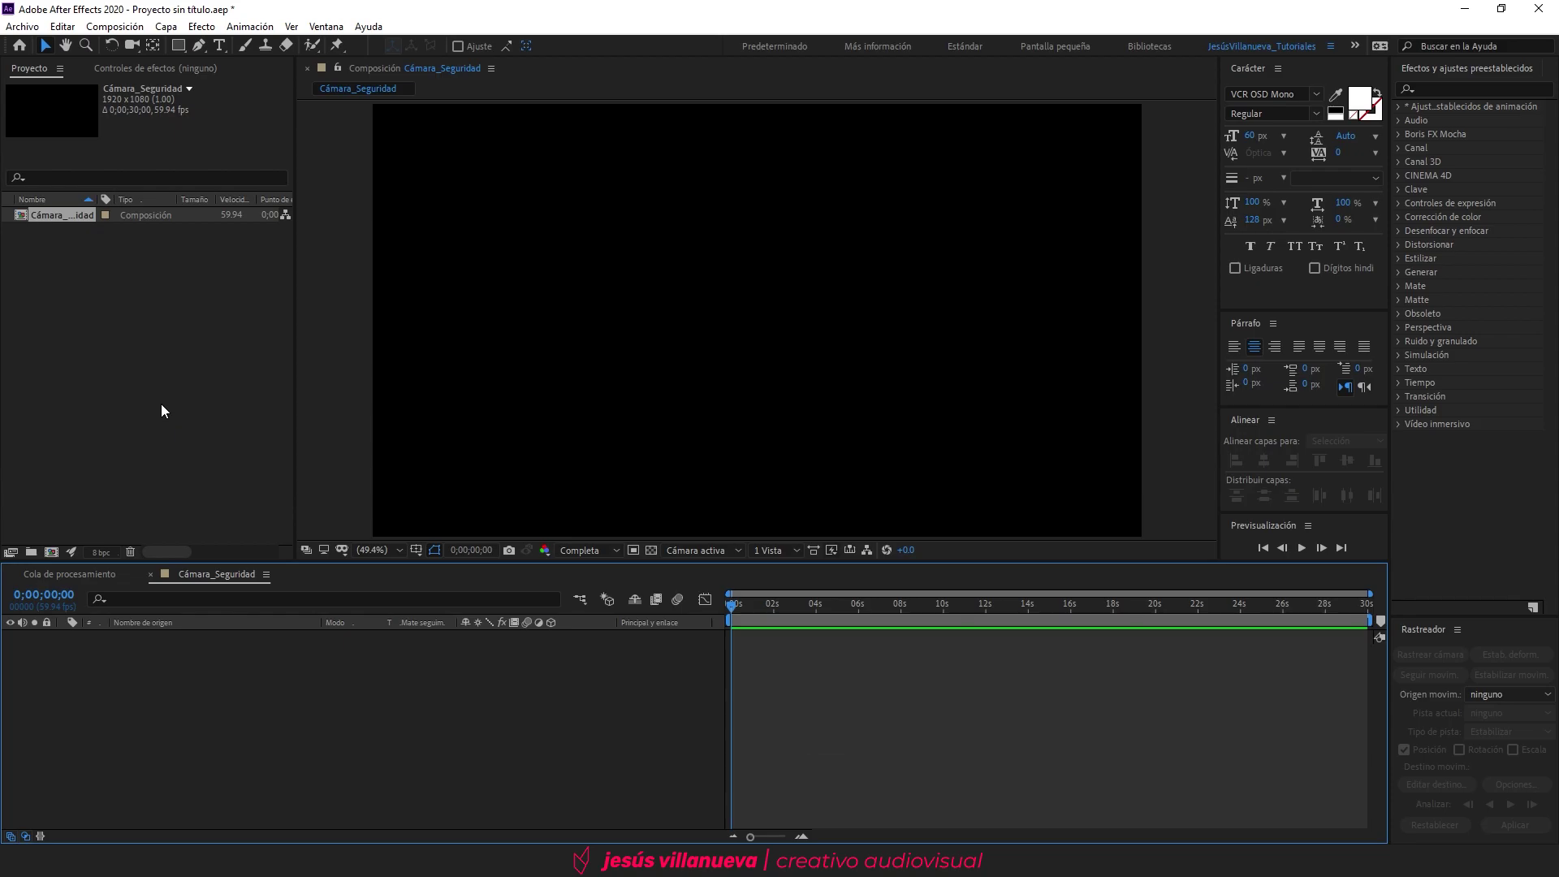
# Step: Import Clip_01.mp4 with Ctrl+I and drag it into the Cámara_Seguridad timeline as a layer
pyautogui.hotkey('ctrl', 'i')
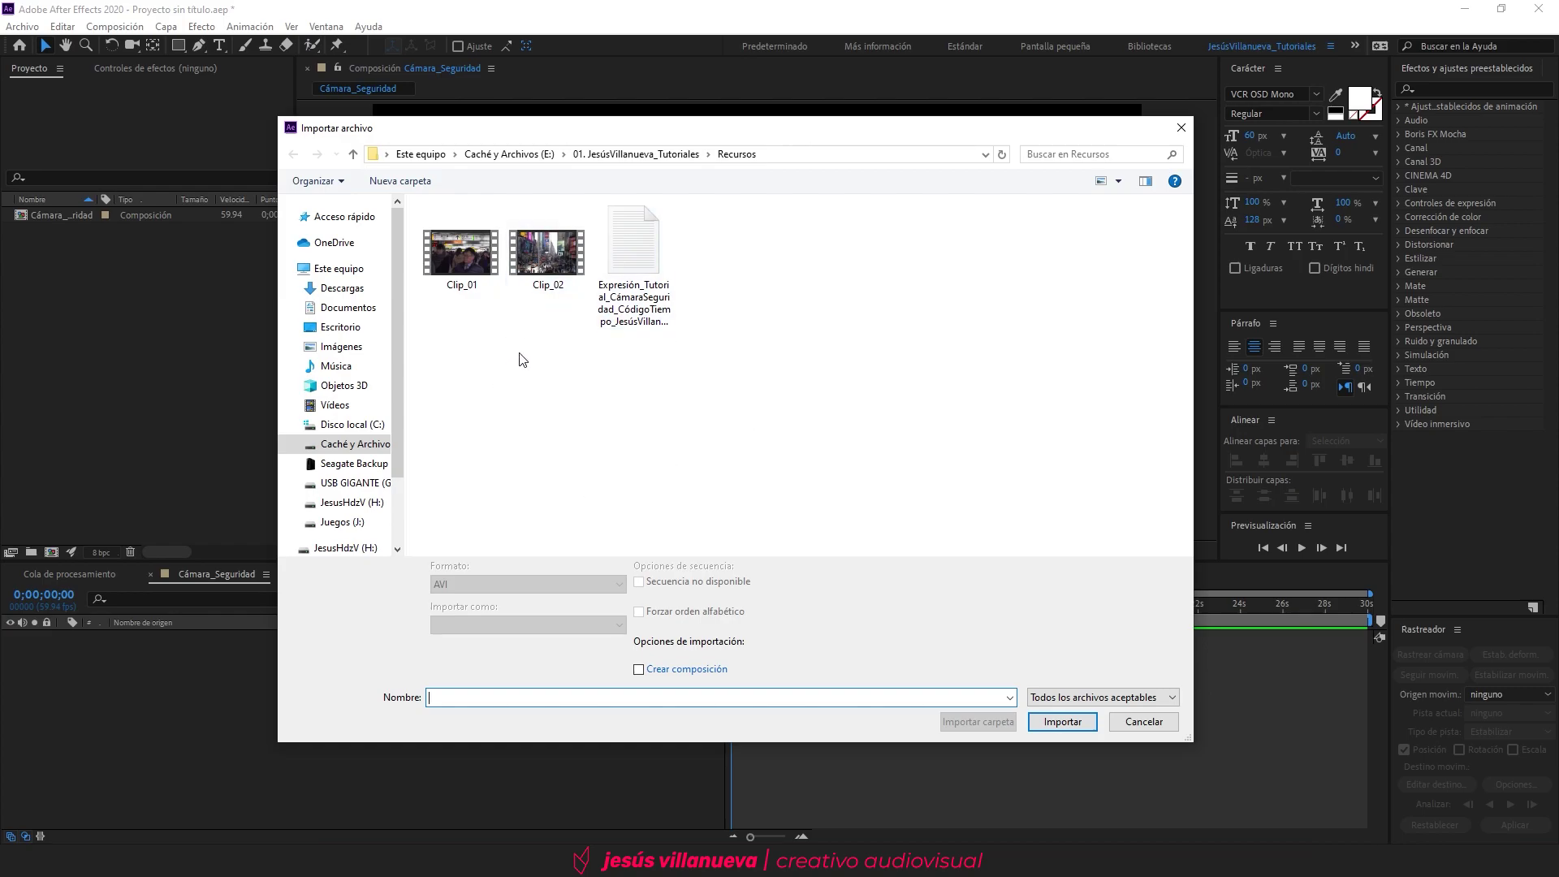
pyautogui.click(478, 268)
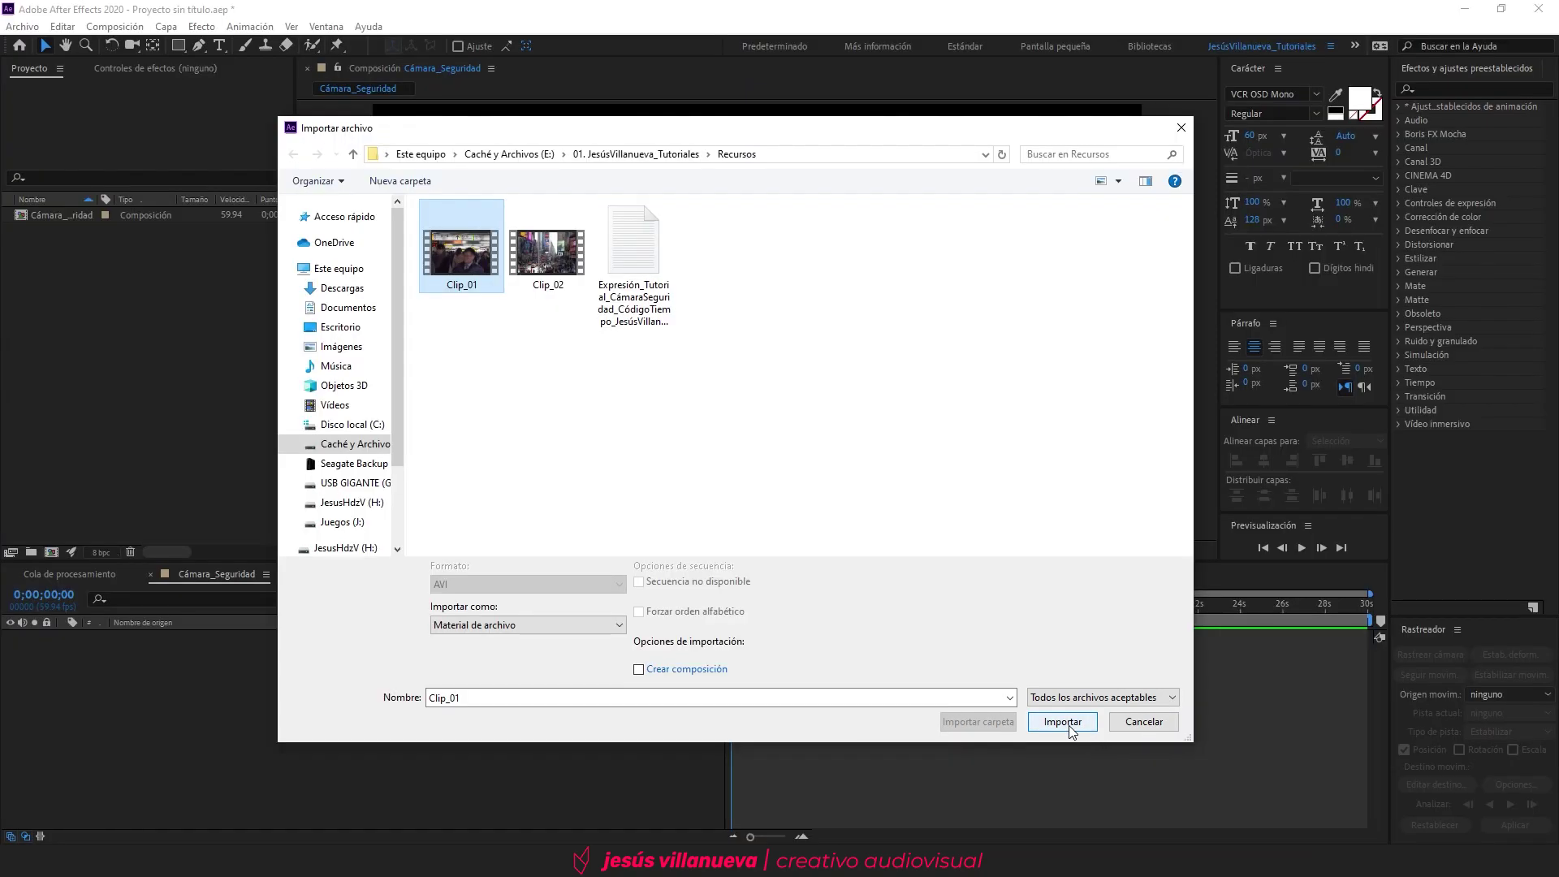
pyautogui.click(1069, 724)
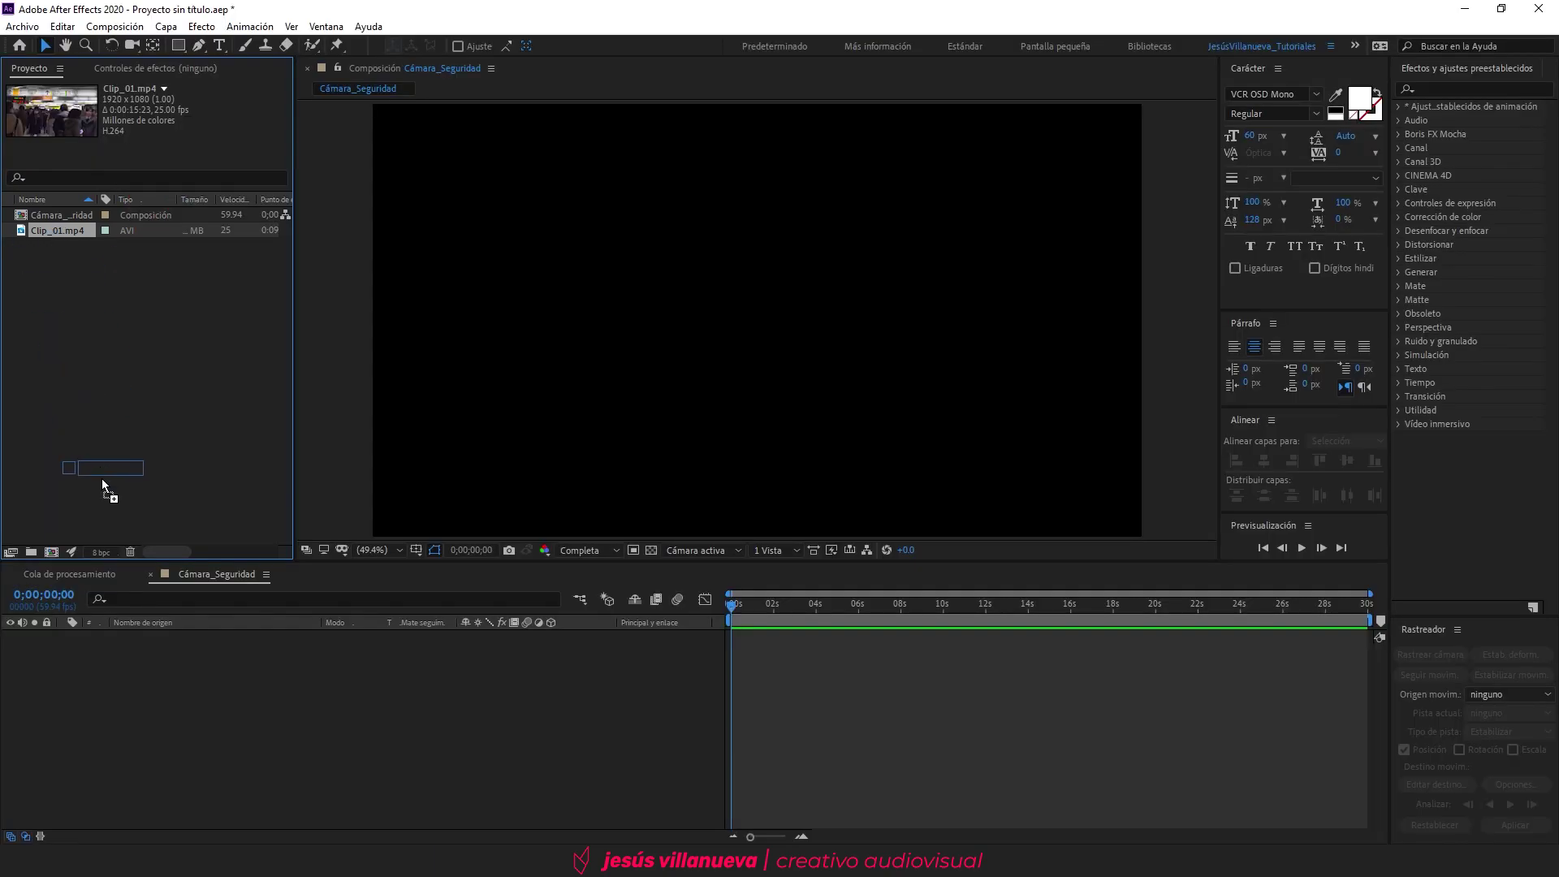
pyautogui.moveTo(139, 713); pyautogui.dragTo(138, 715)
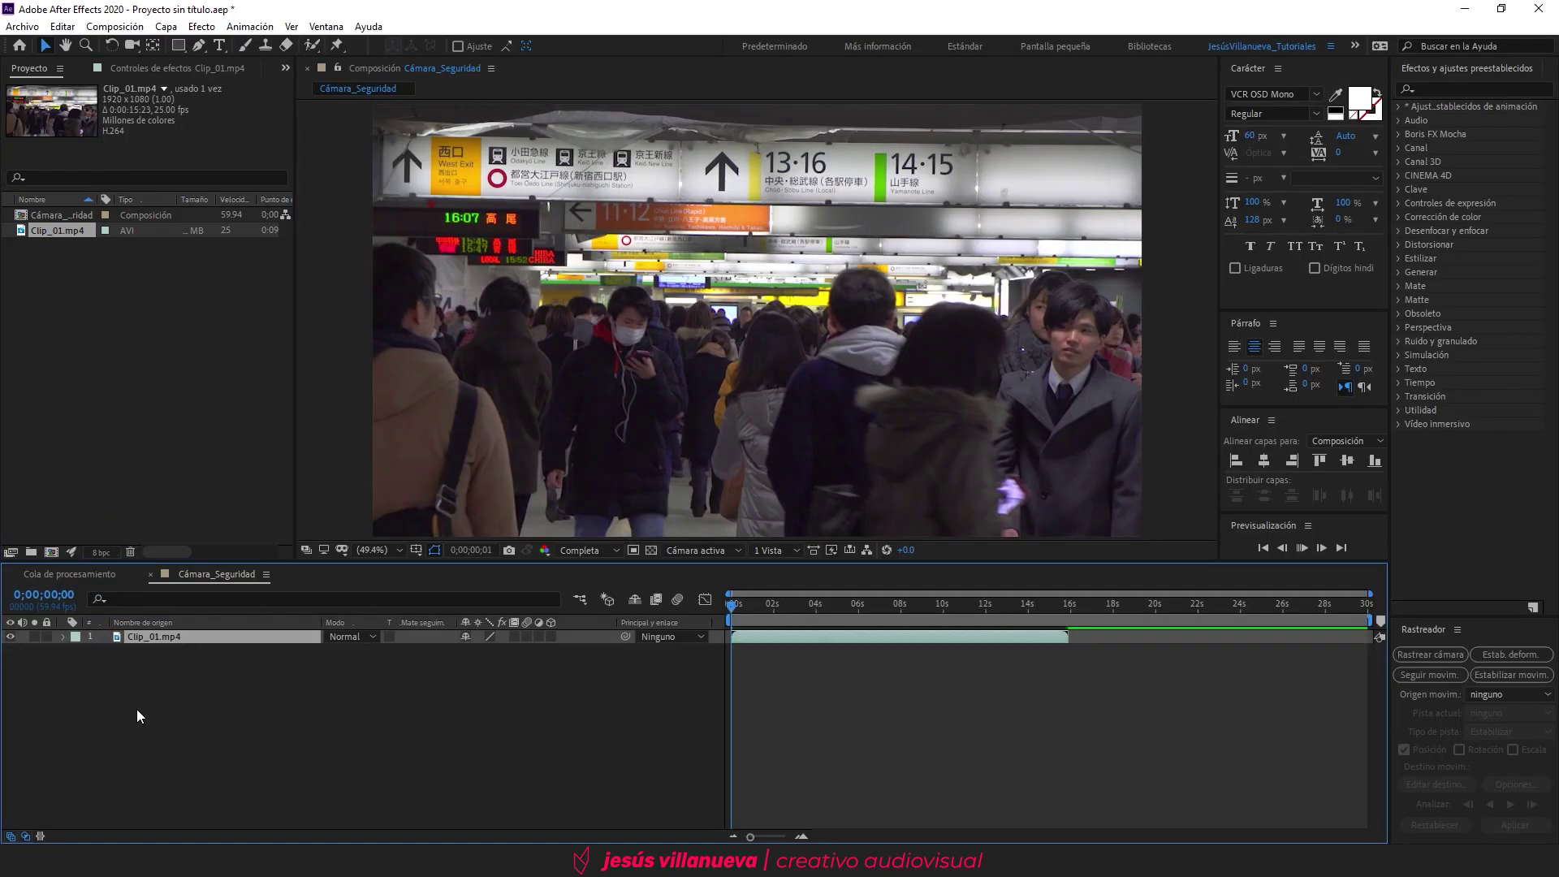
# Step: Preview the crowd clip, then drop the viewer's preview resolution to a third
pyautogui.press('space')
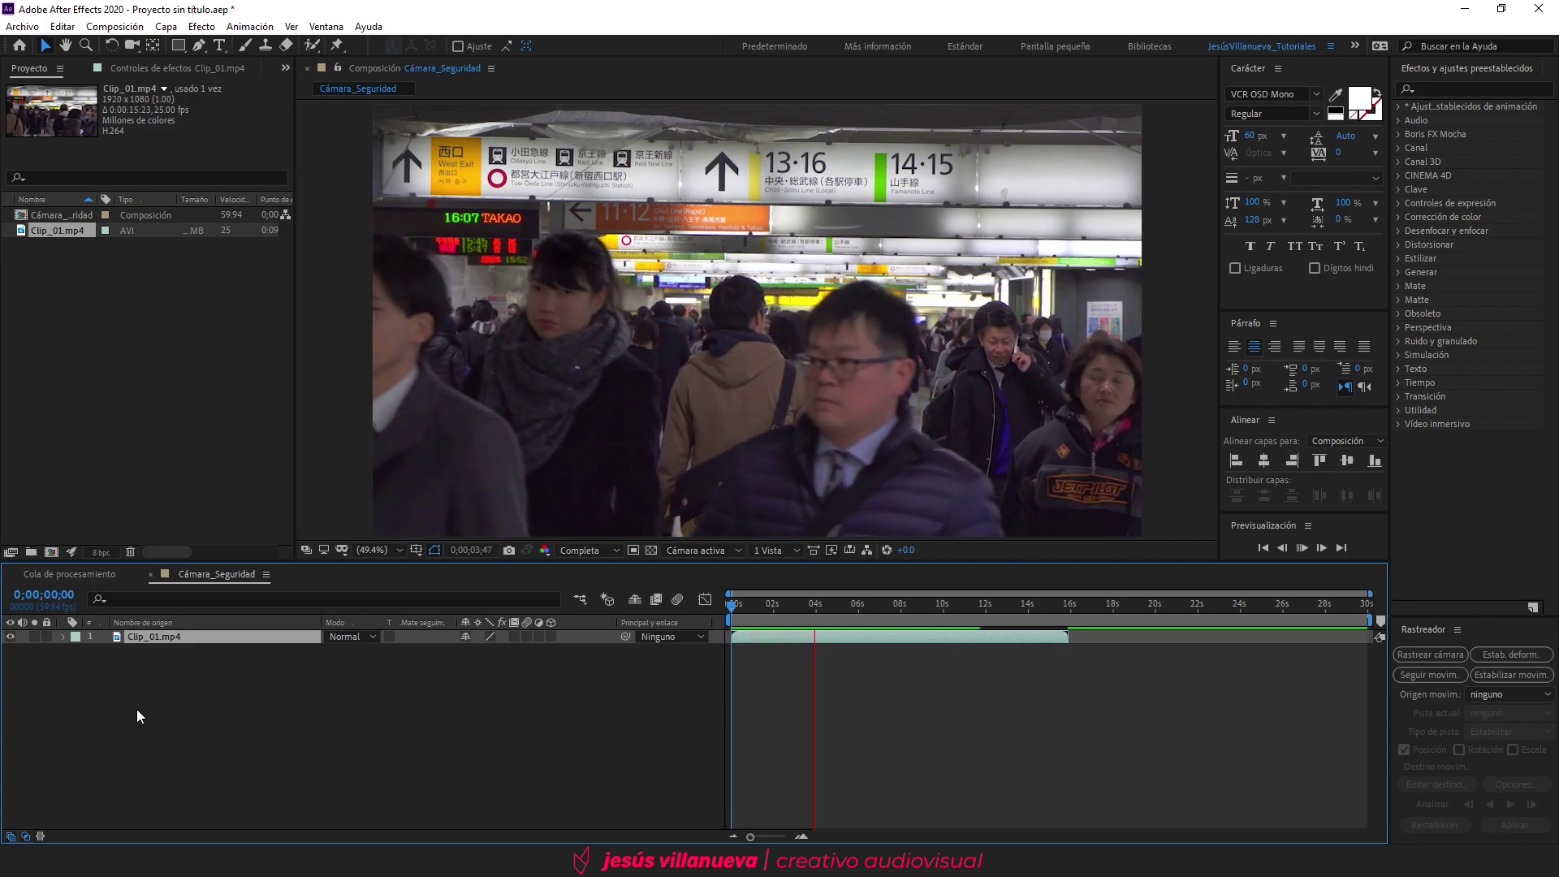
pyautogui.press('space')
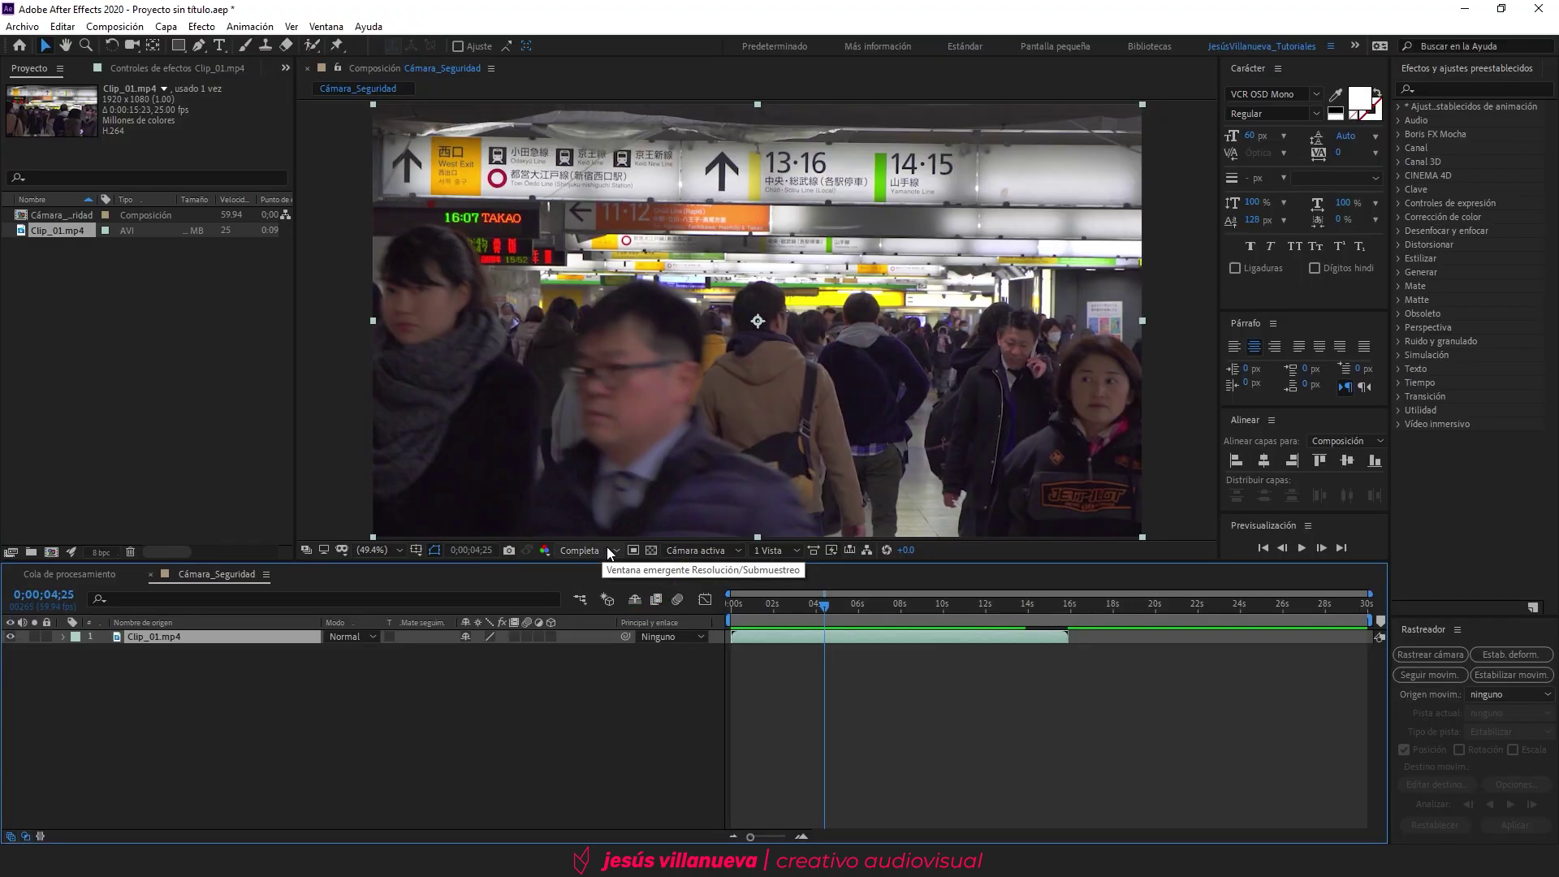
pyautogui.click(607, 549)
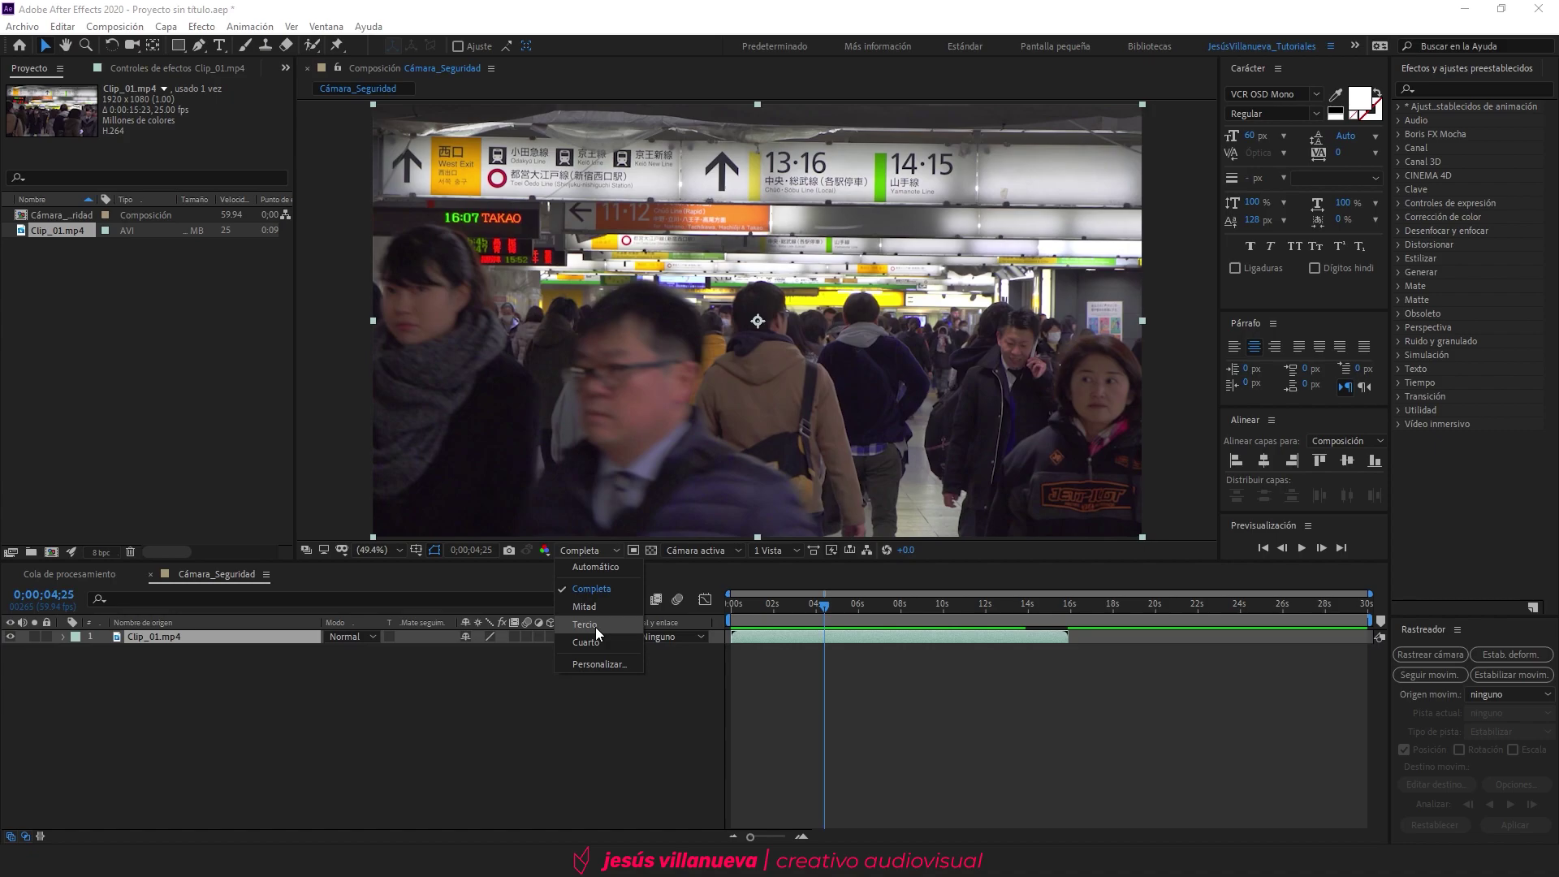
pyautogui.click(596, 627)
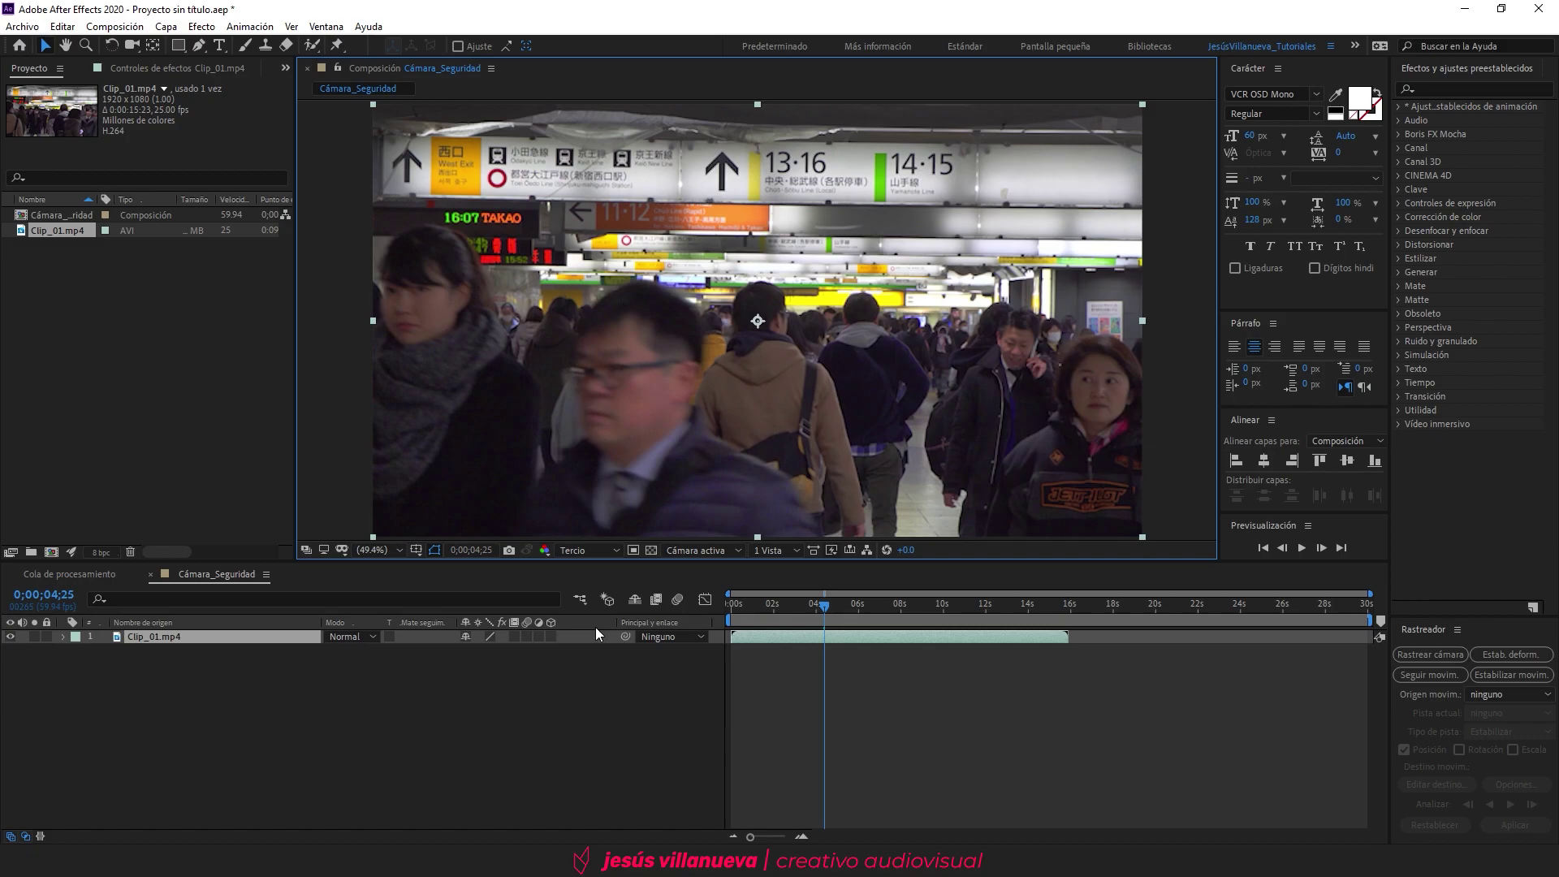
# Step: Check the footage at 100%, fit the frame again, and switch preview resolution to Mitad
pyautogui.press('.')
pyautogui.press('.')
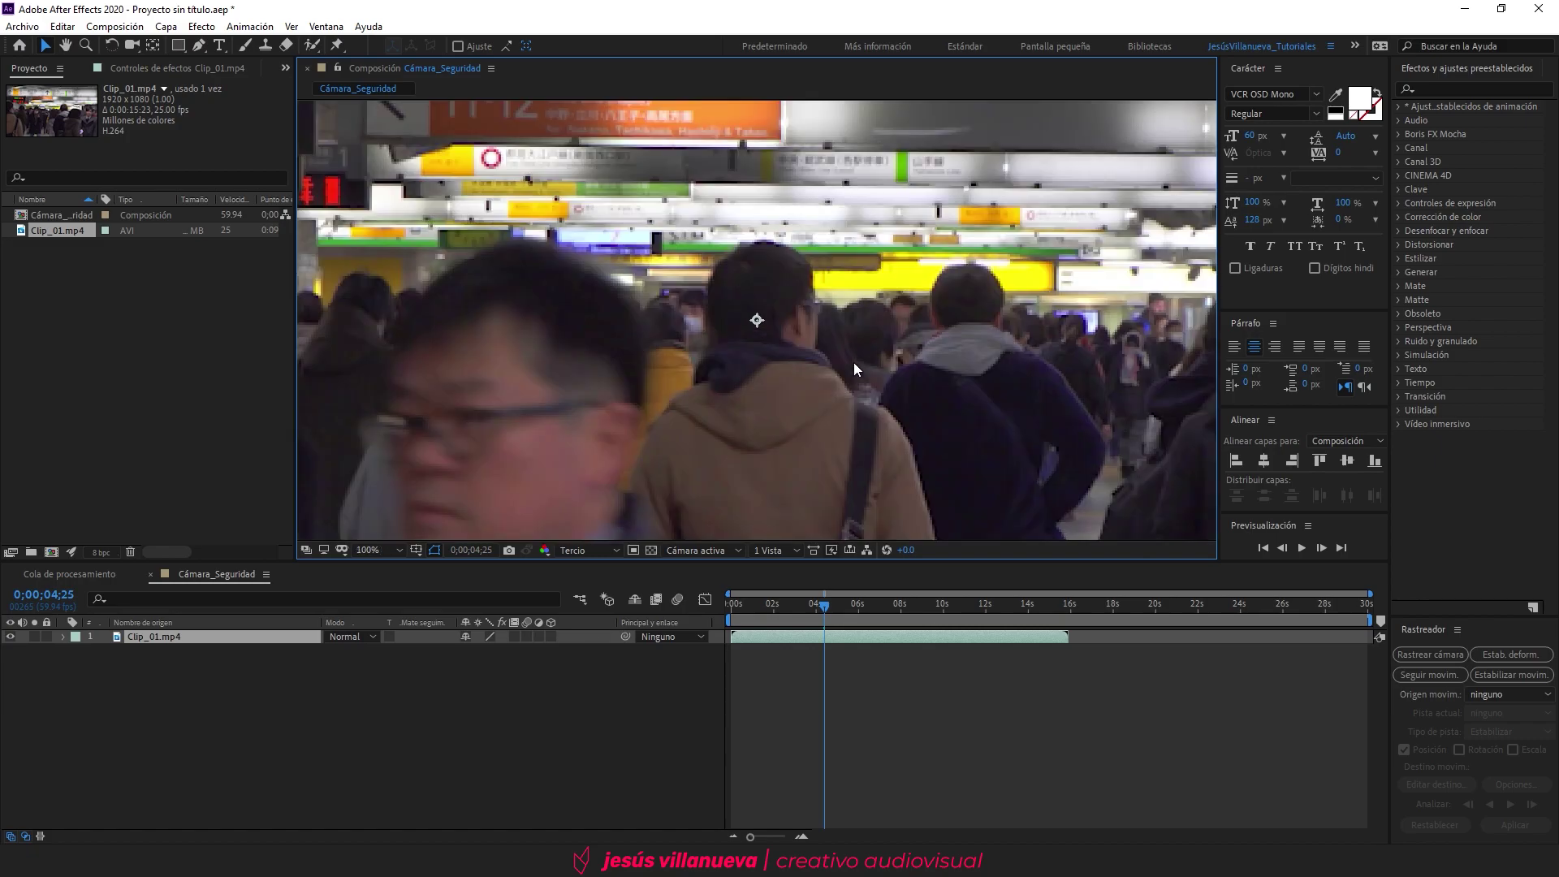
pyautogui.hotkey('shift', '/')
pyautogui.click(596, 551)
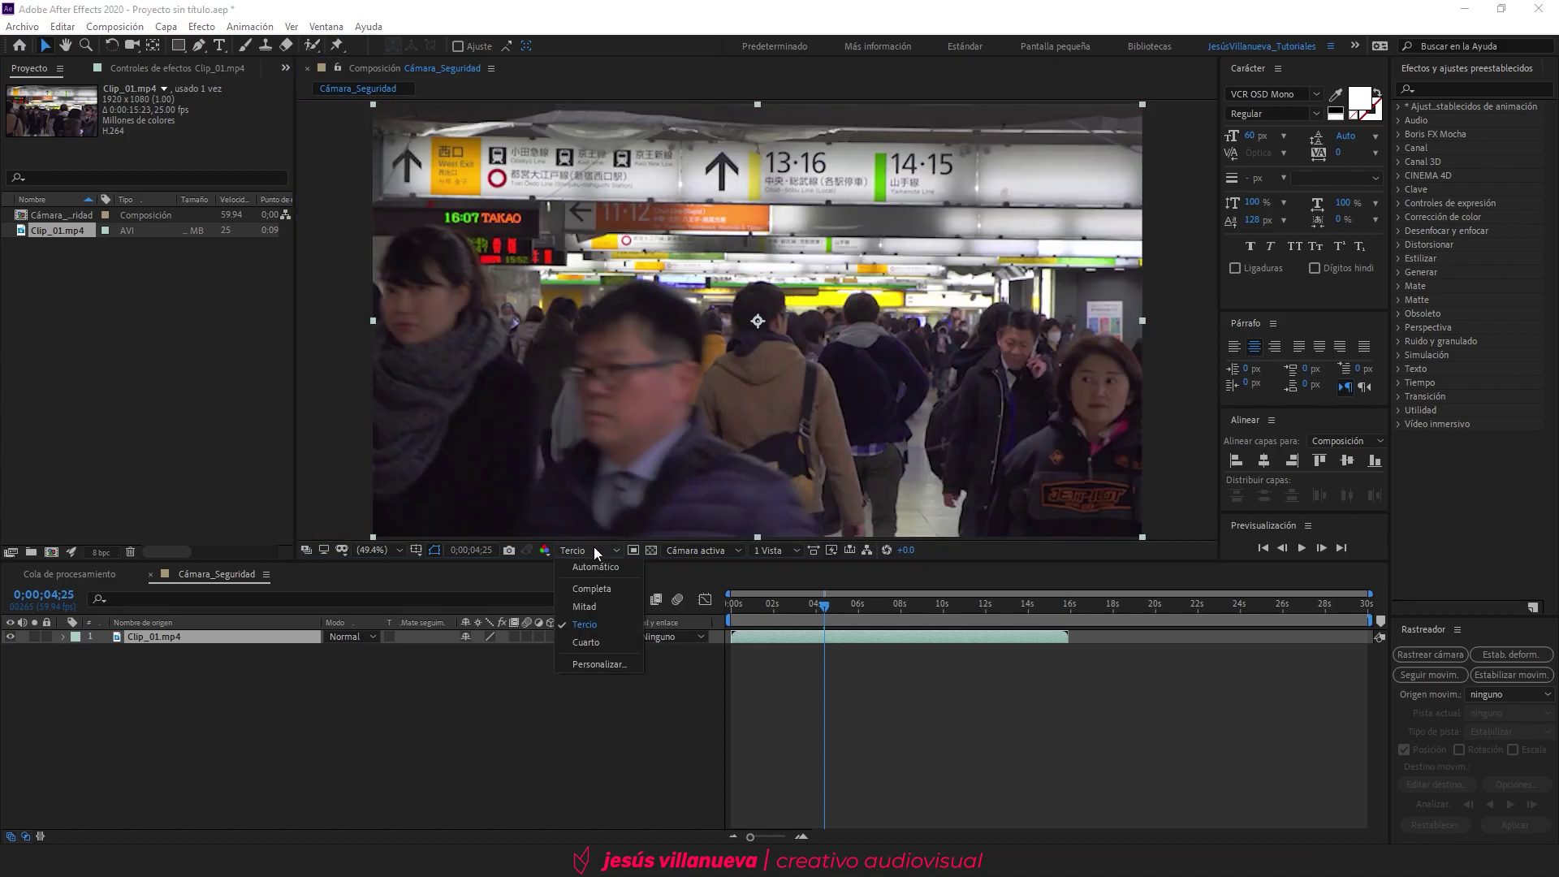
pyautogui.click(596, 609)
pyautogui.click(510, 703)
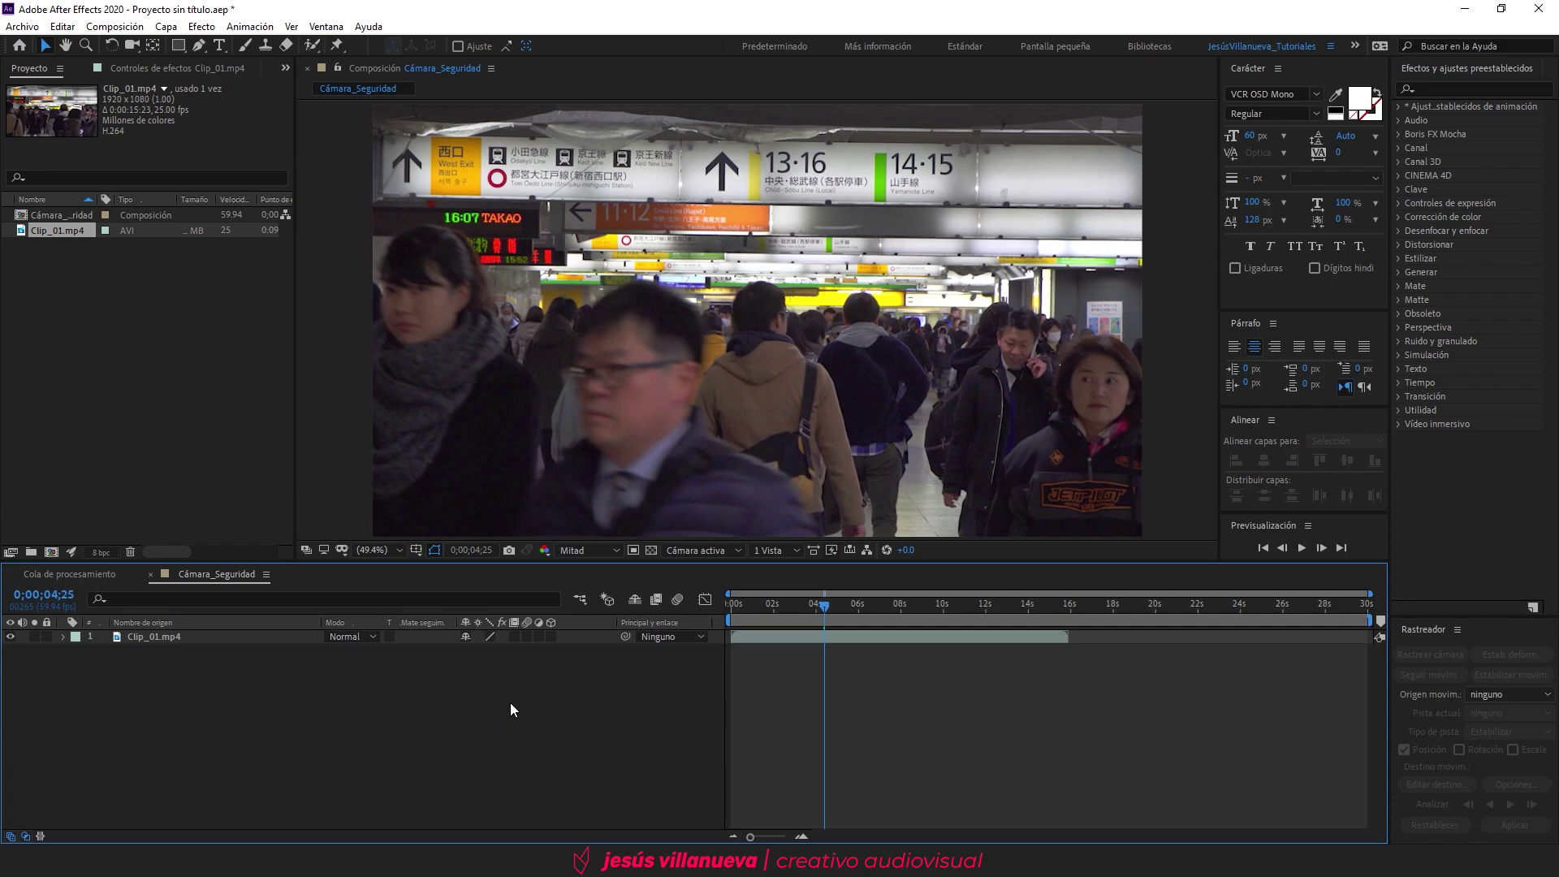
pyautogui.rightClick(213, 669)
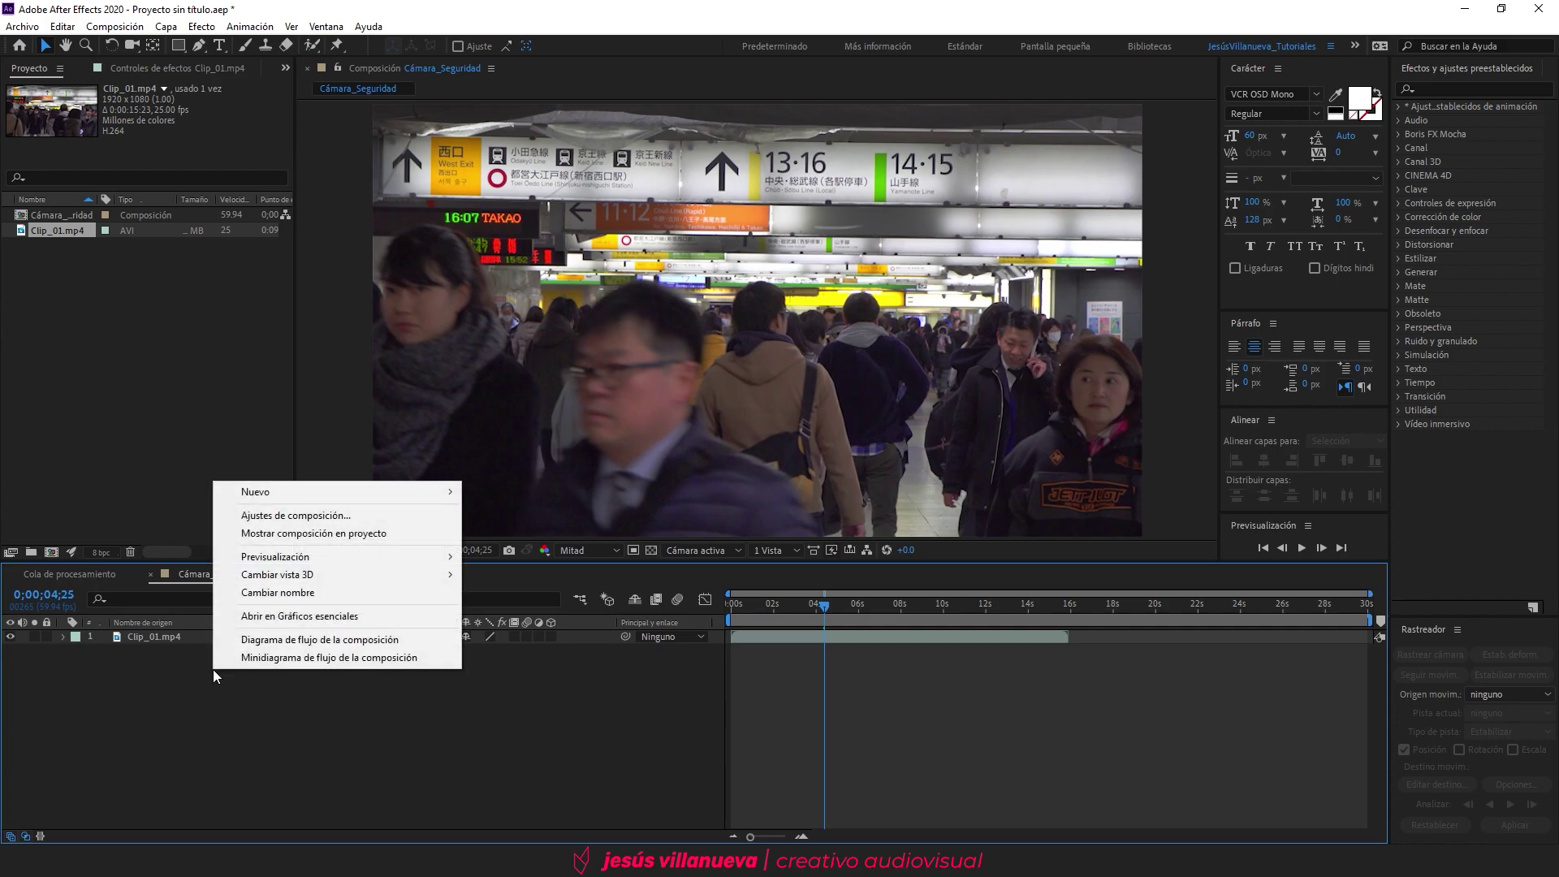
# Step: Add a Nuevo > Capa de ajuste layer above Clip_01 and rename it CAM_EFFECTS
pyautogui.moveTo(307, 494)
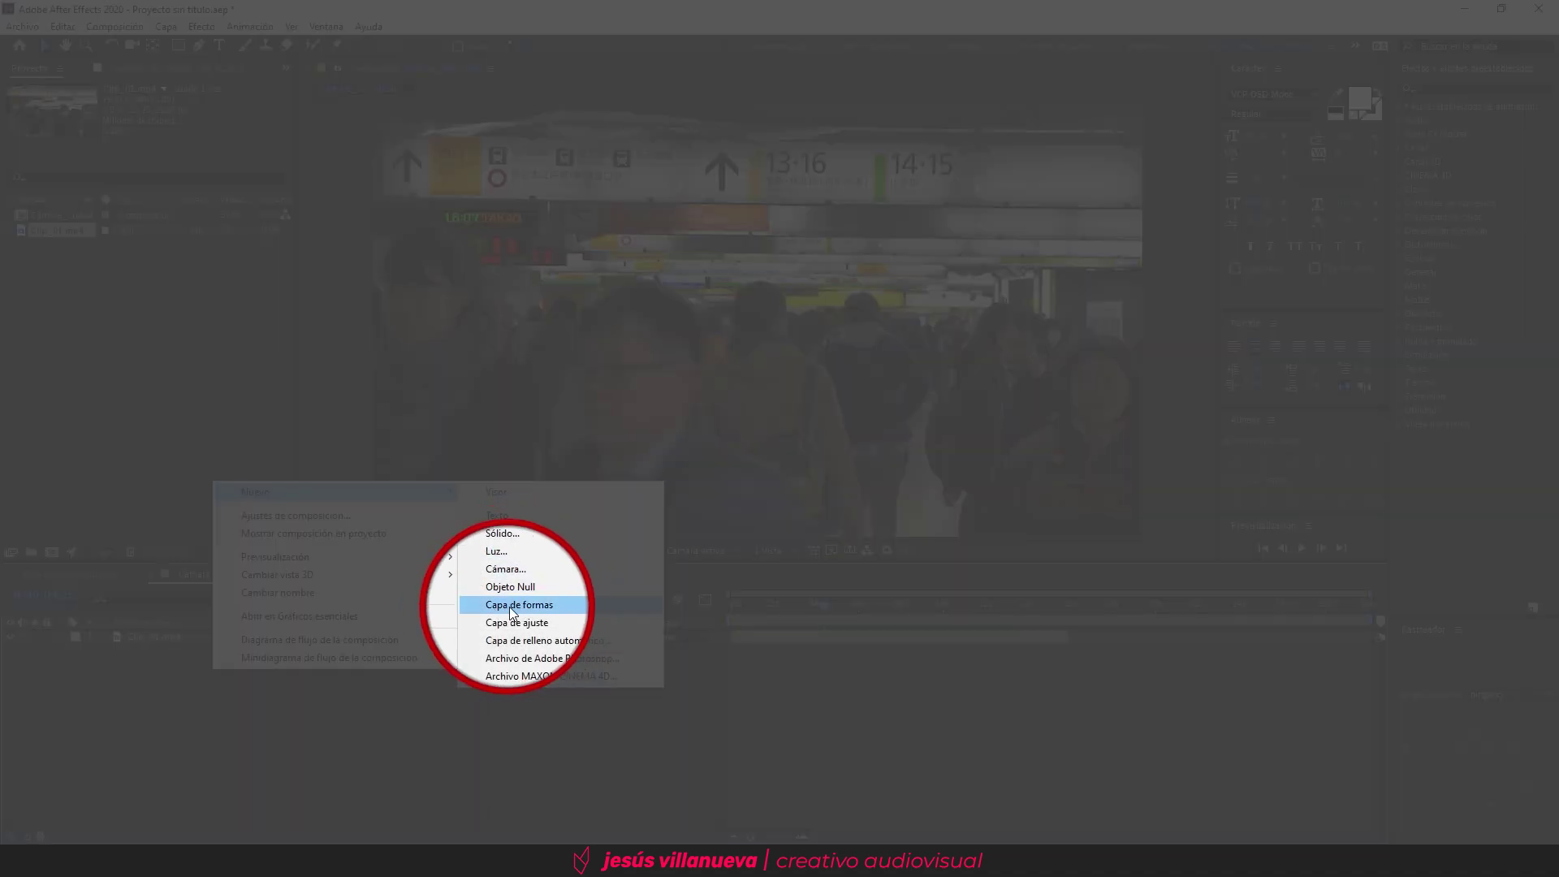
pyautogui.click(514, 623)
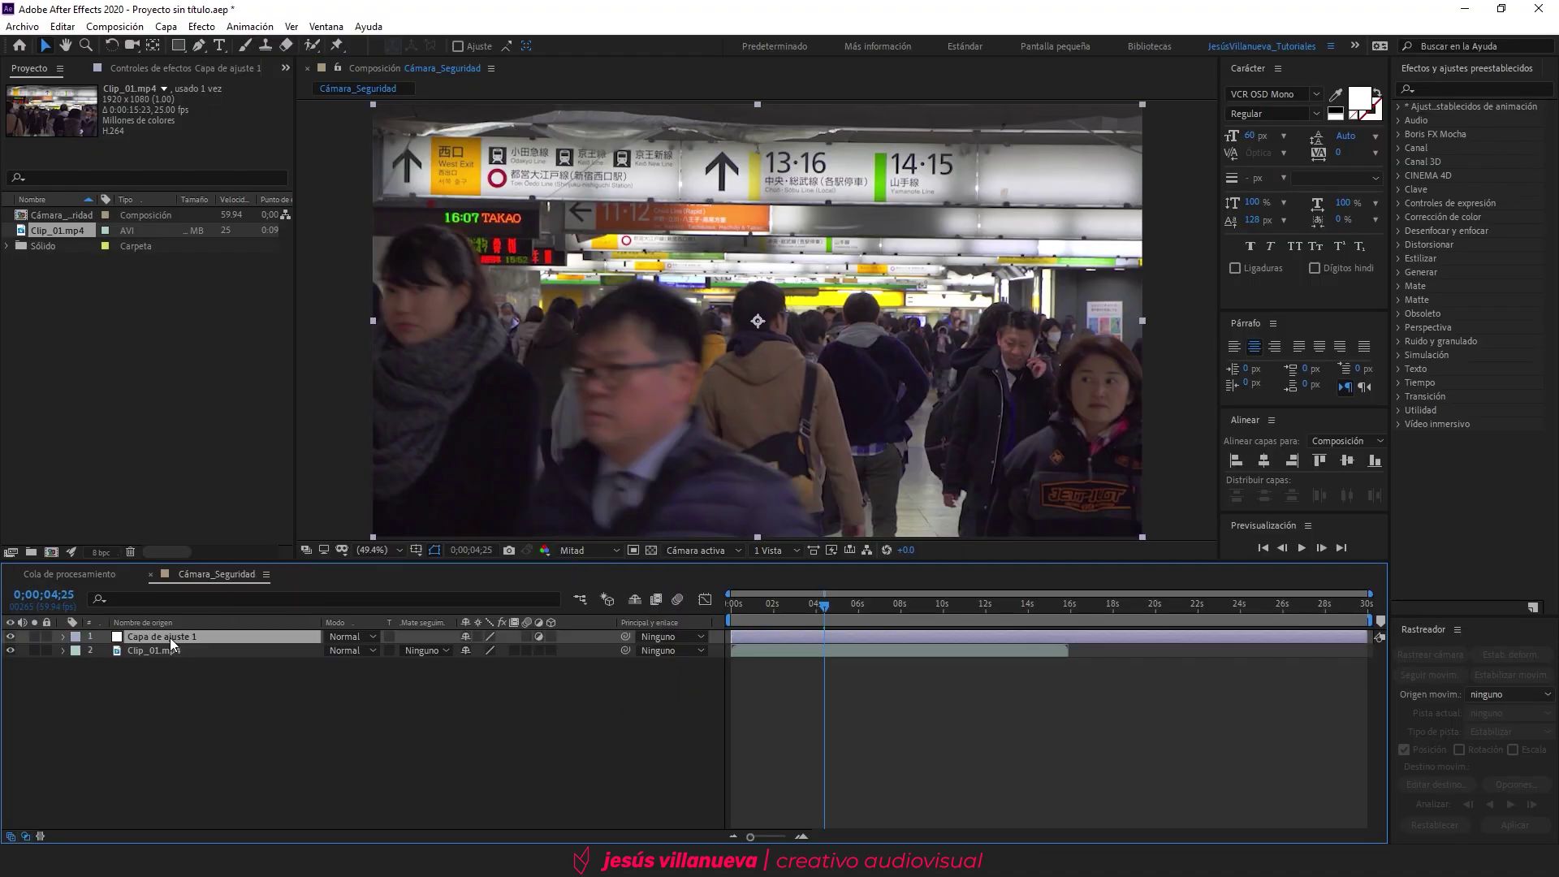
pyautogui.press('Return')
pyautogui.write('C')
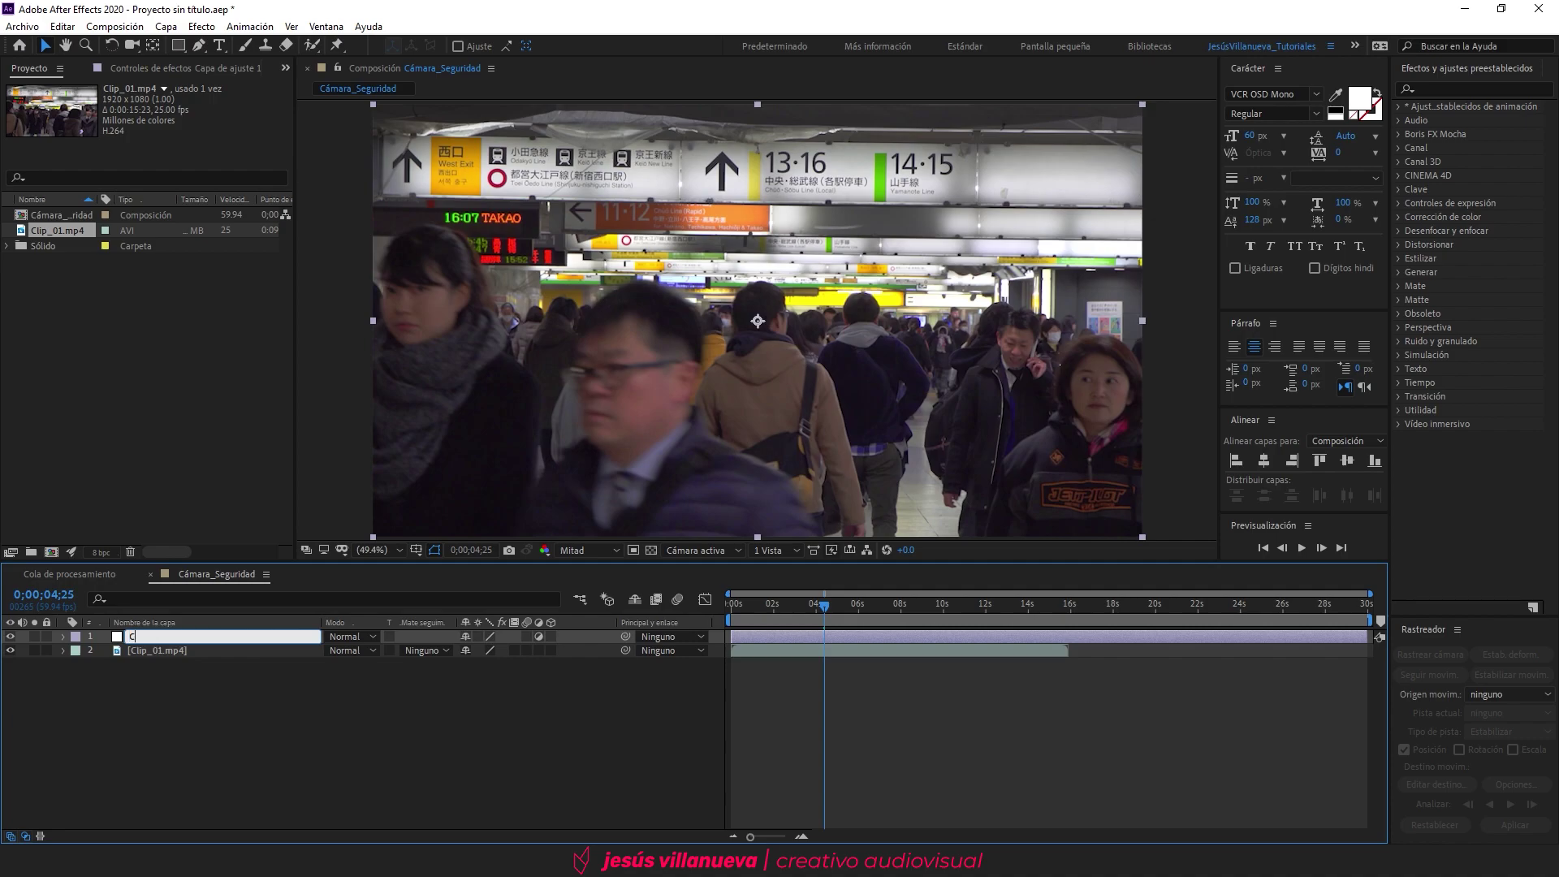
pyautogui.write('AM_EFFECTS')
pyautogui.press('Return')
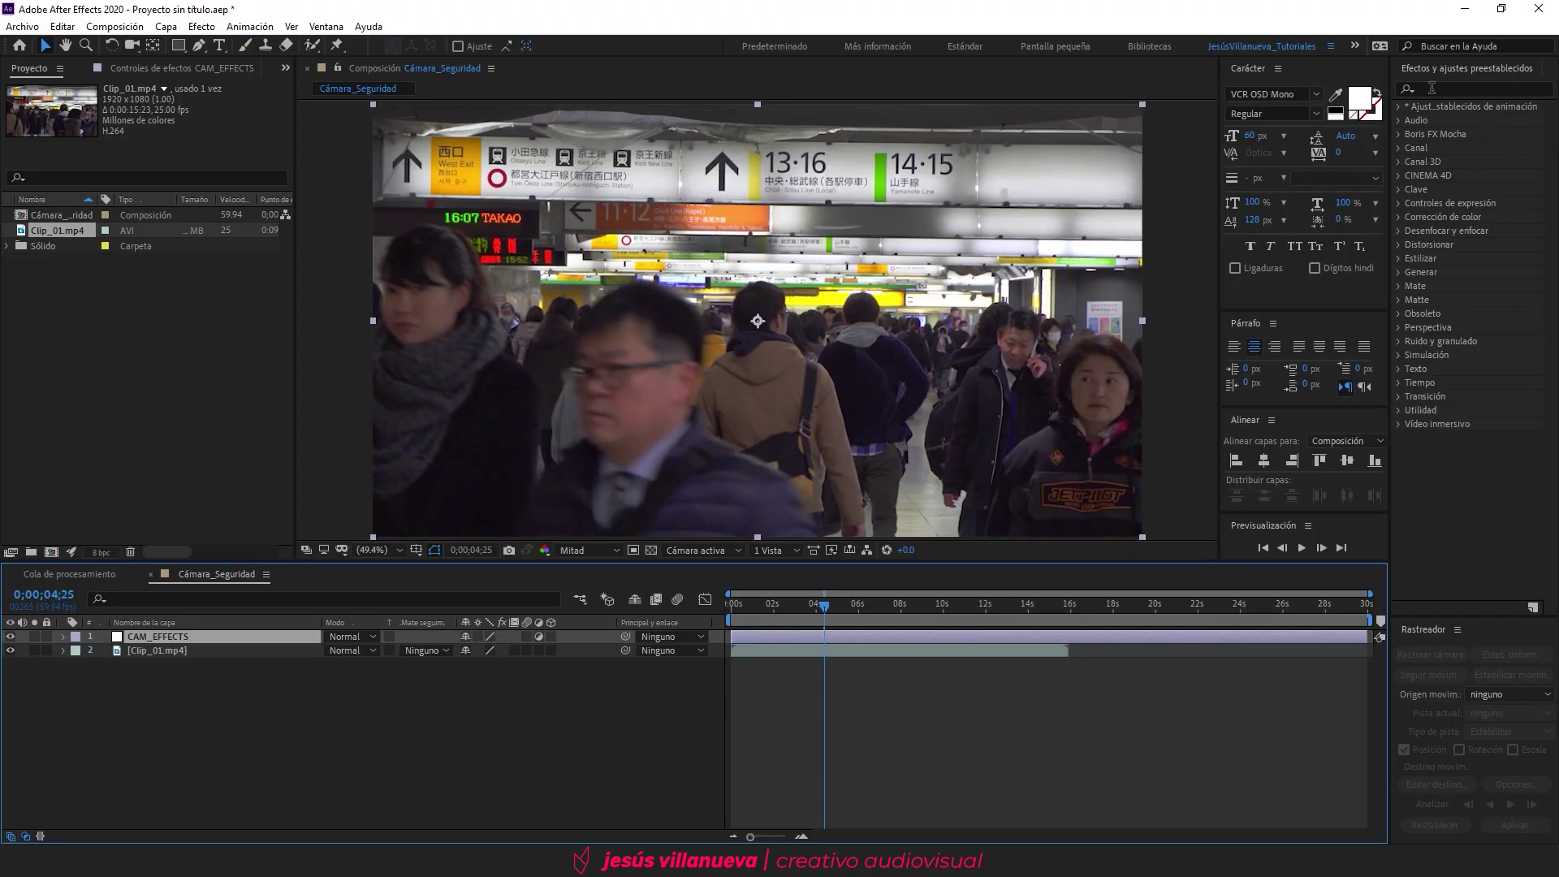
pyautogui.click(1431, 89)
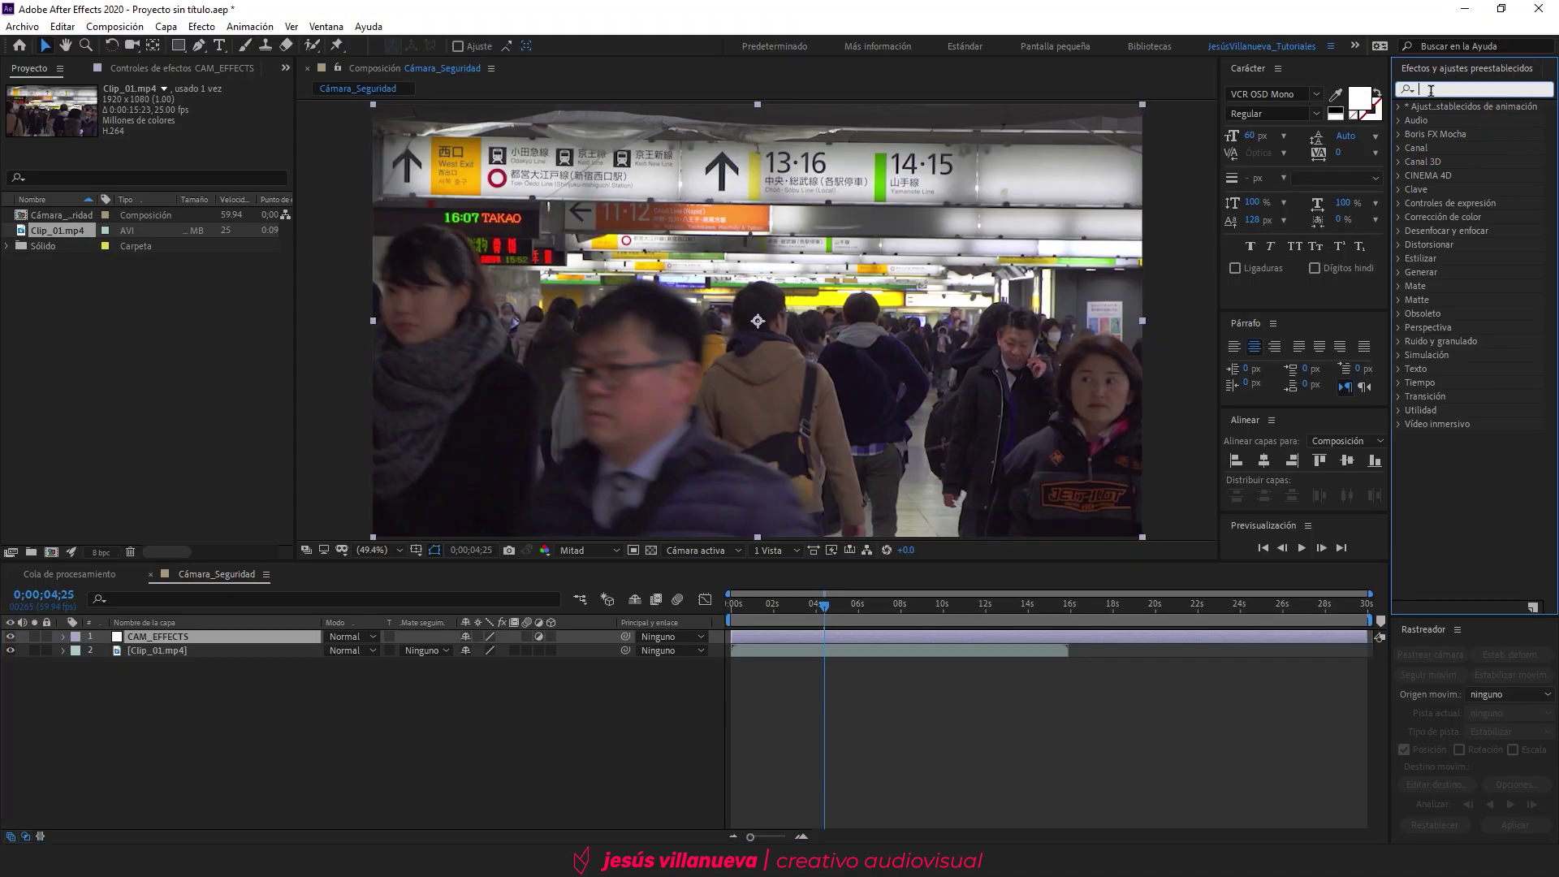
# Step: Apply Tinción to CAM_EFFECTS, try green and blue for Map White To, then cancel
pyautogui.write('TIN')
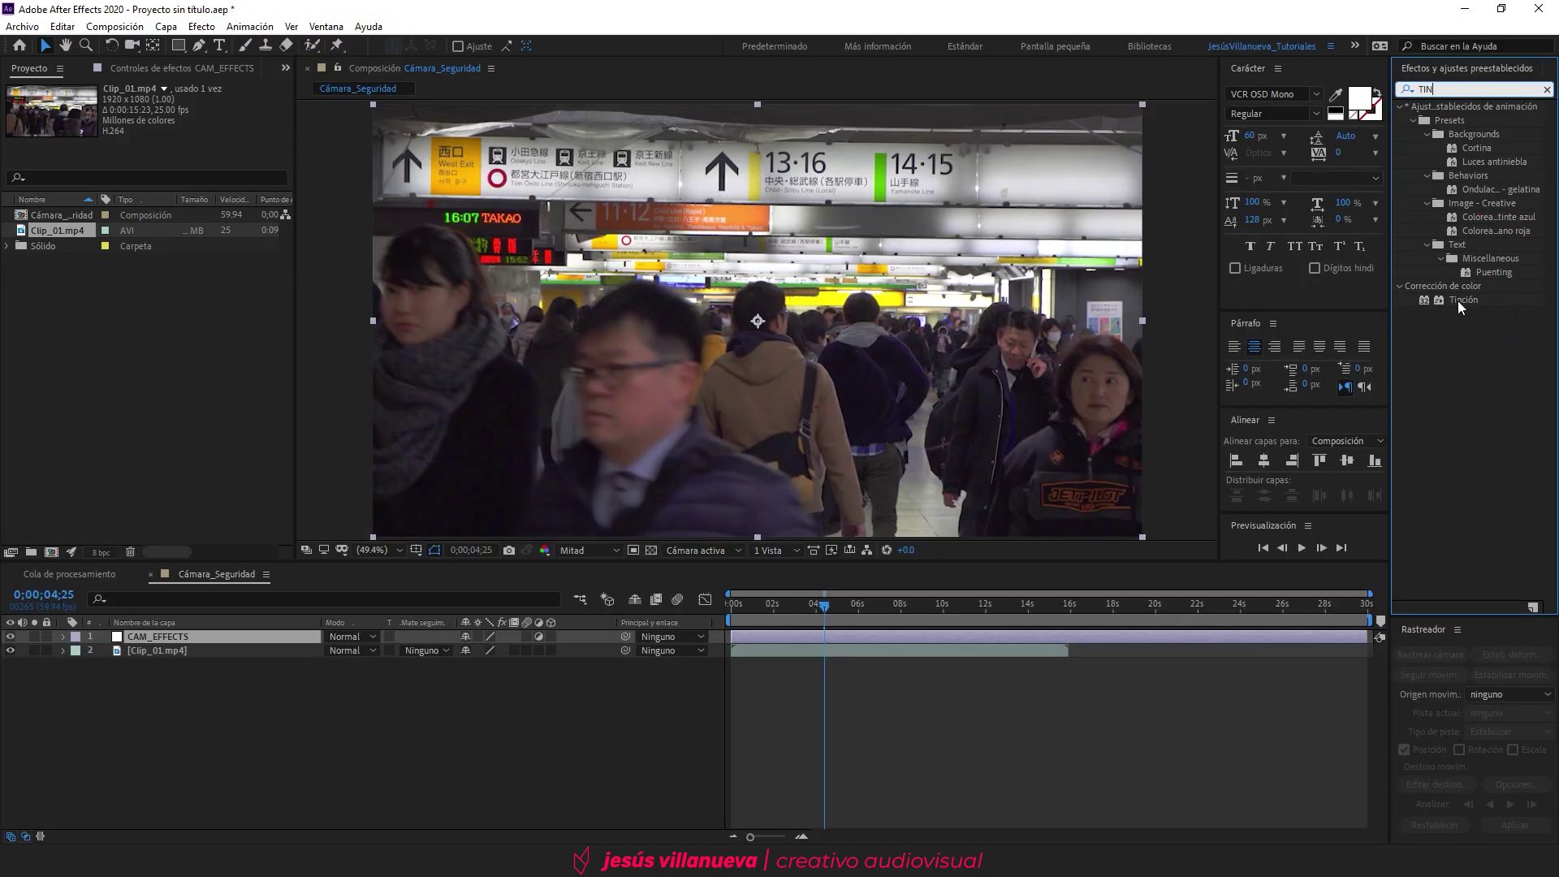
pyautogui.doubleClick(1459, 300)
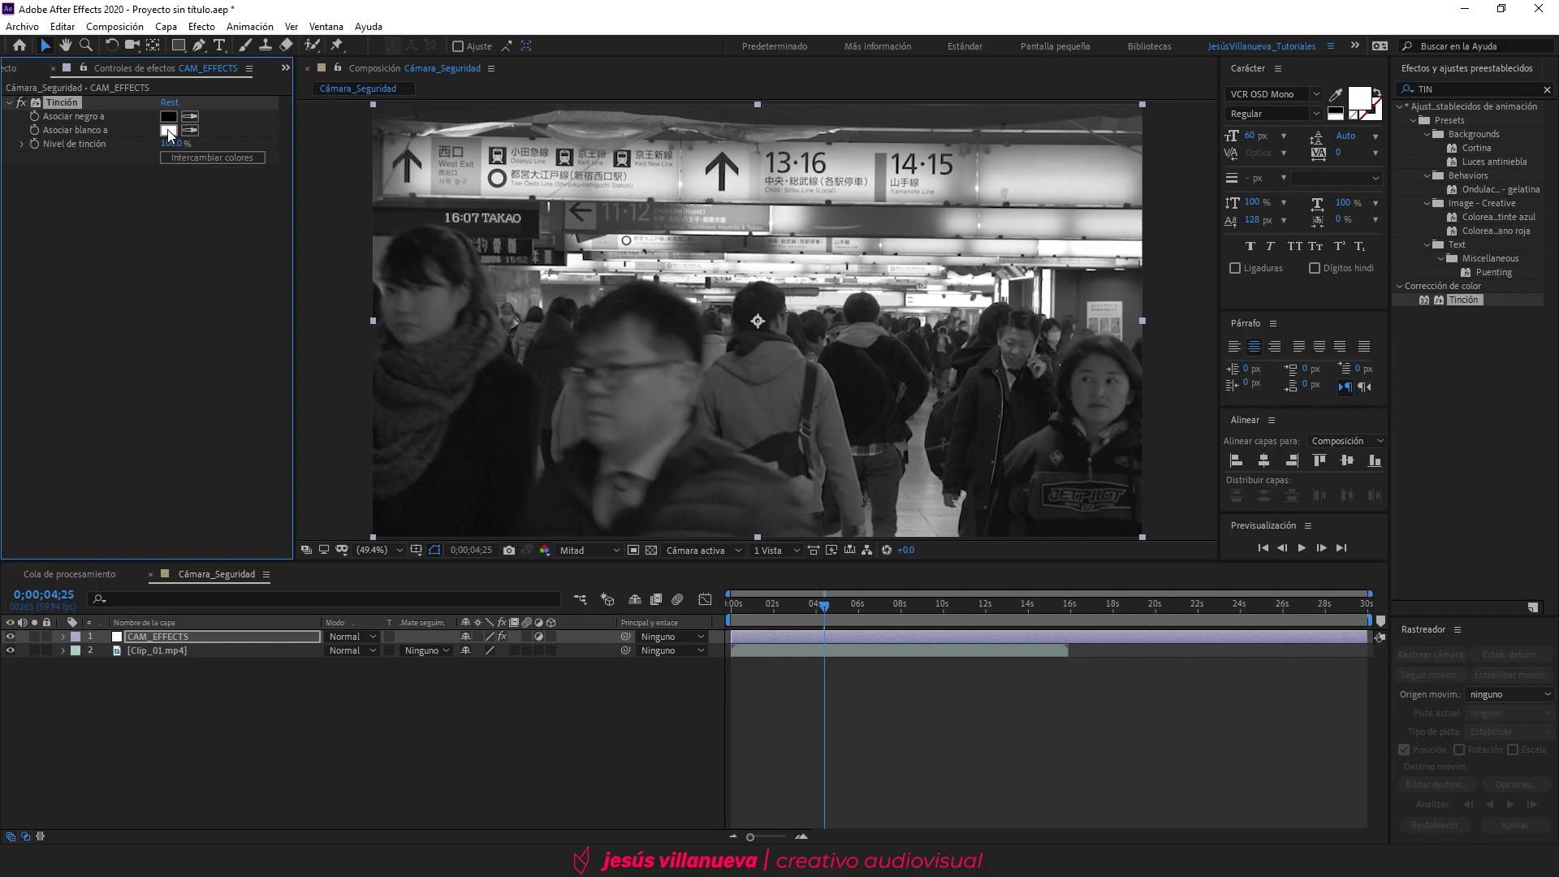
pyautogui.click(168, 130)
pyautogui.click(1166, 470)
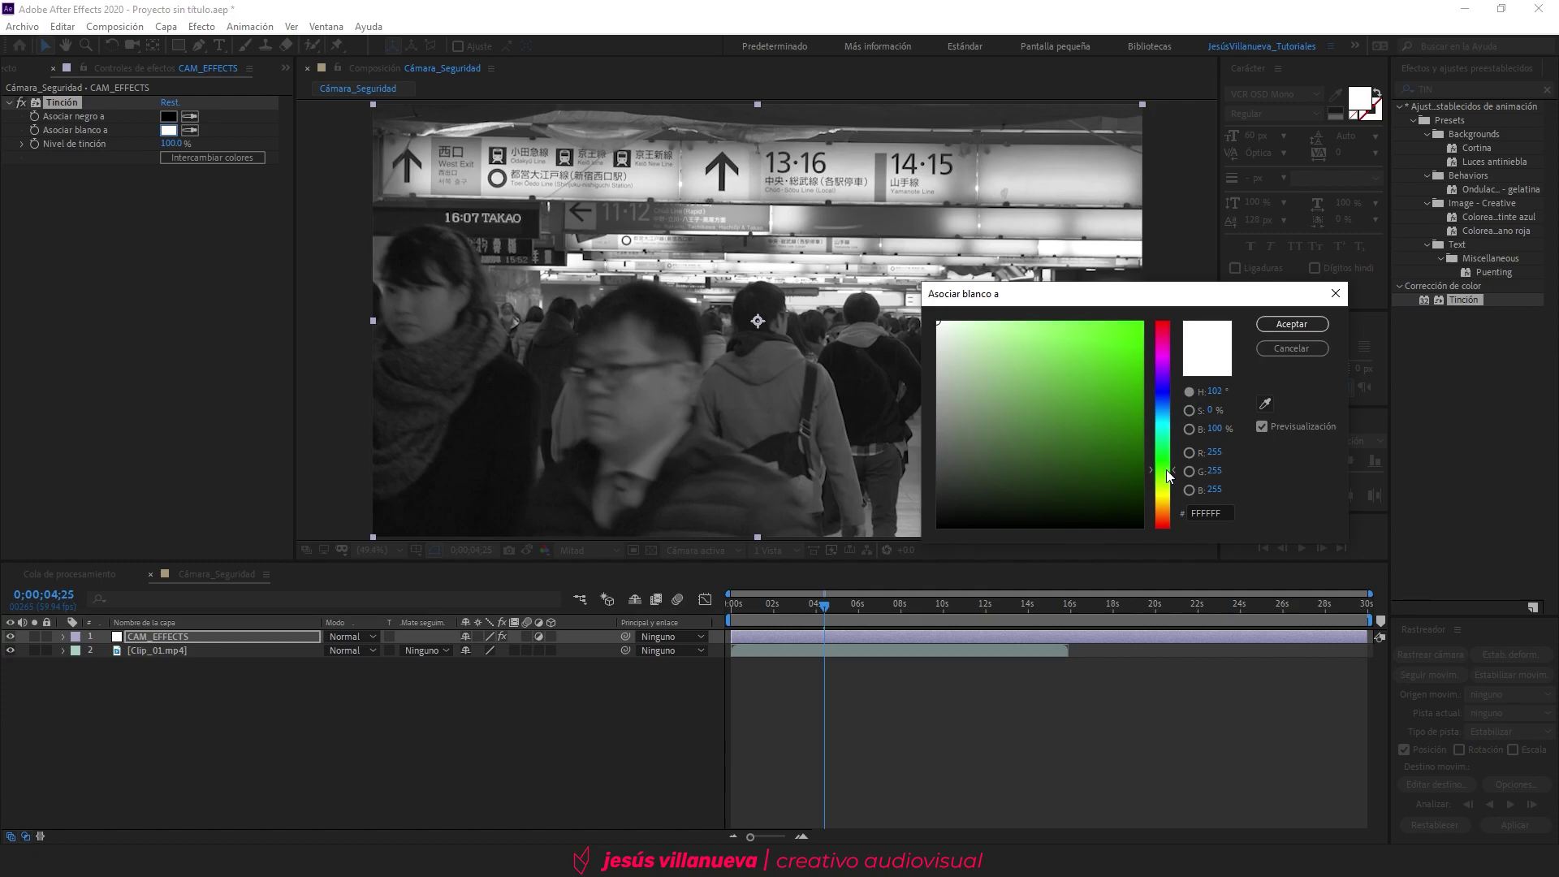
pyautogui.moveTo(1141, 325); pyautogui.dragTo(1148, 306)
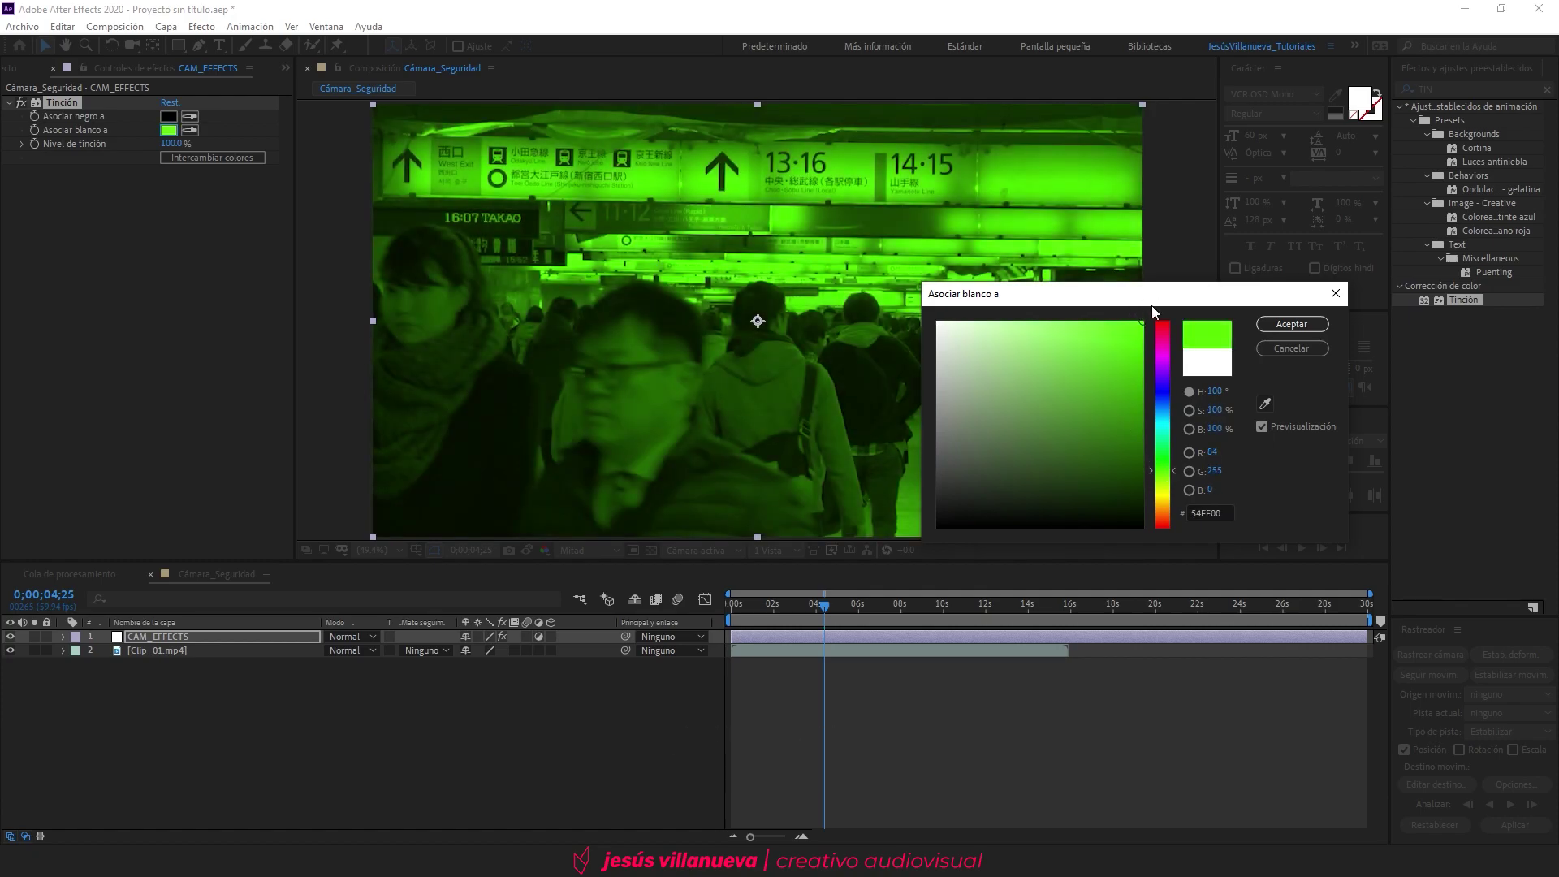
pyautogui.click(1164, 411)
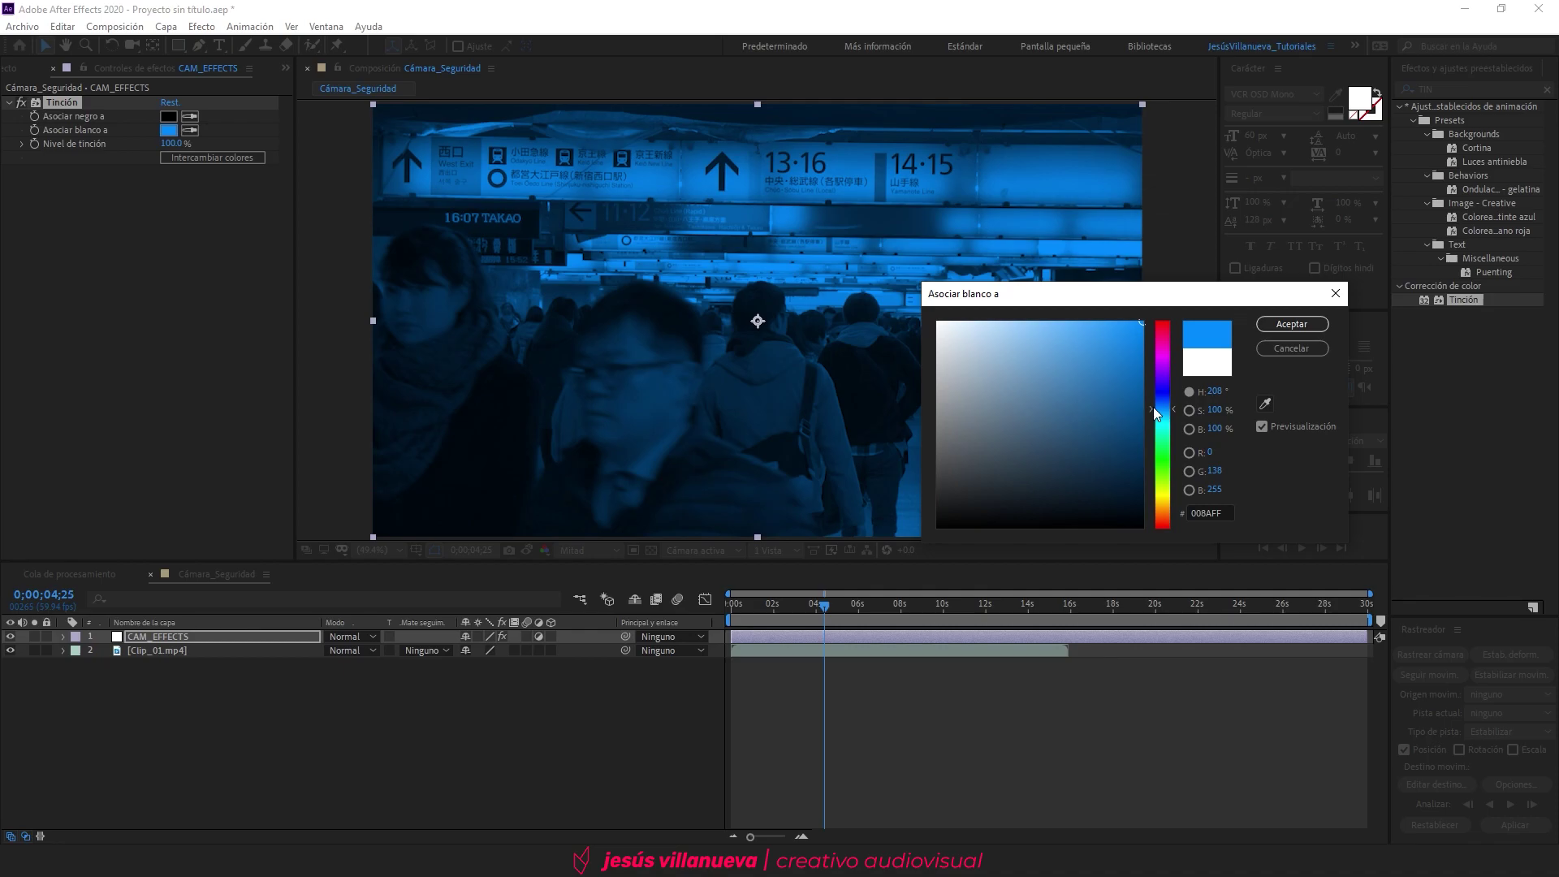
pyautogui.click(1314, 351)
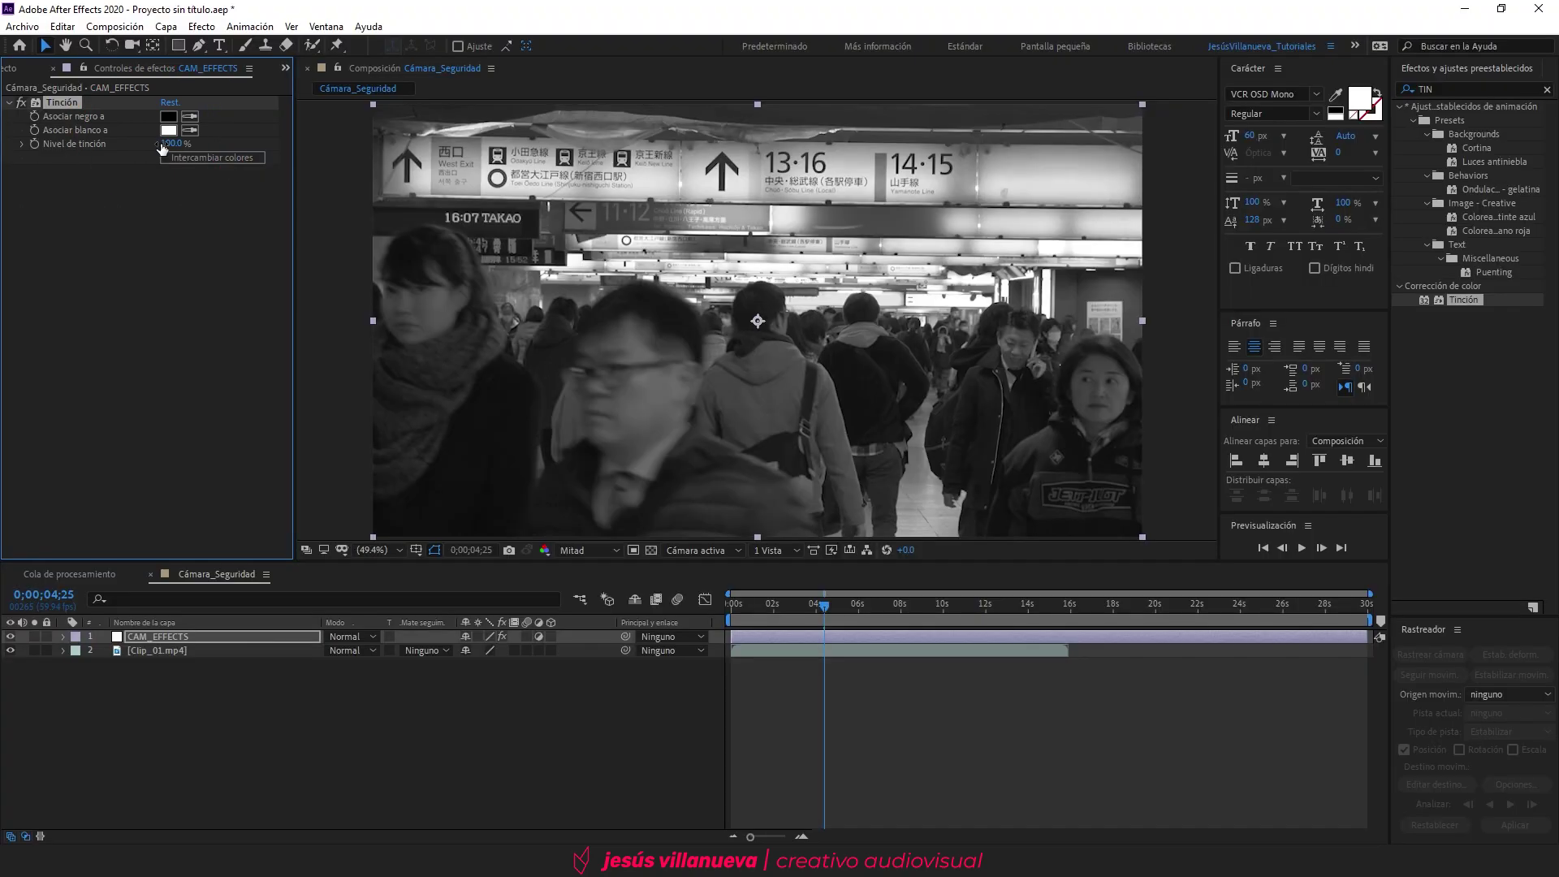
# Step: Set the Tinción amount to tint to 50%
pyautogui.click(165, 144)
pyautogui.write('50')
pyautogui.press('Return')
# Step: Apply Añadir granulado to CAM_EFFECTS and set its viewing mode to Salida final
pyautogui.hotkey('ctrl', '5')
pyautogui.write('granu')
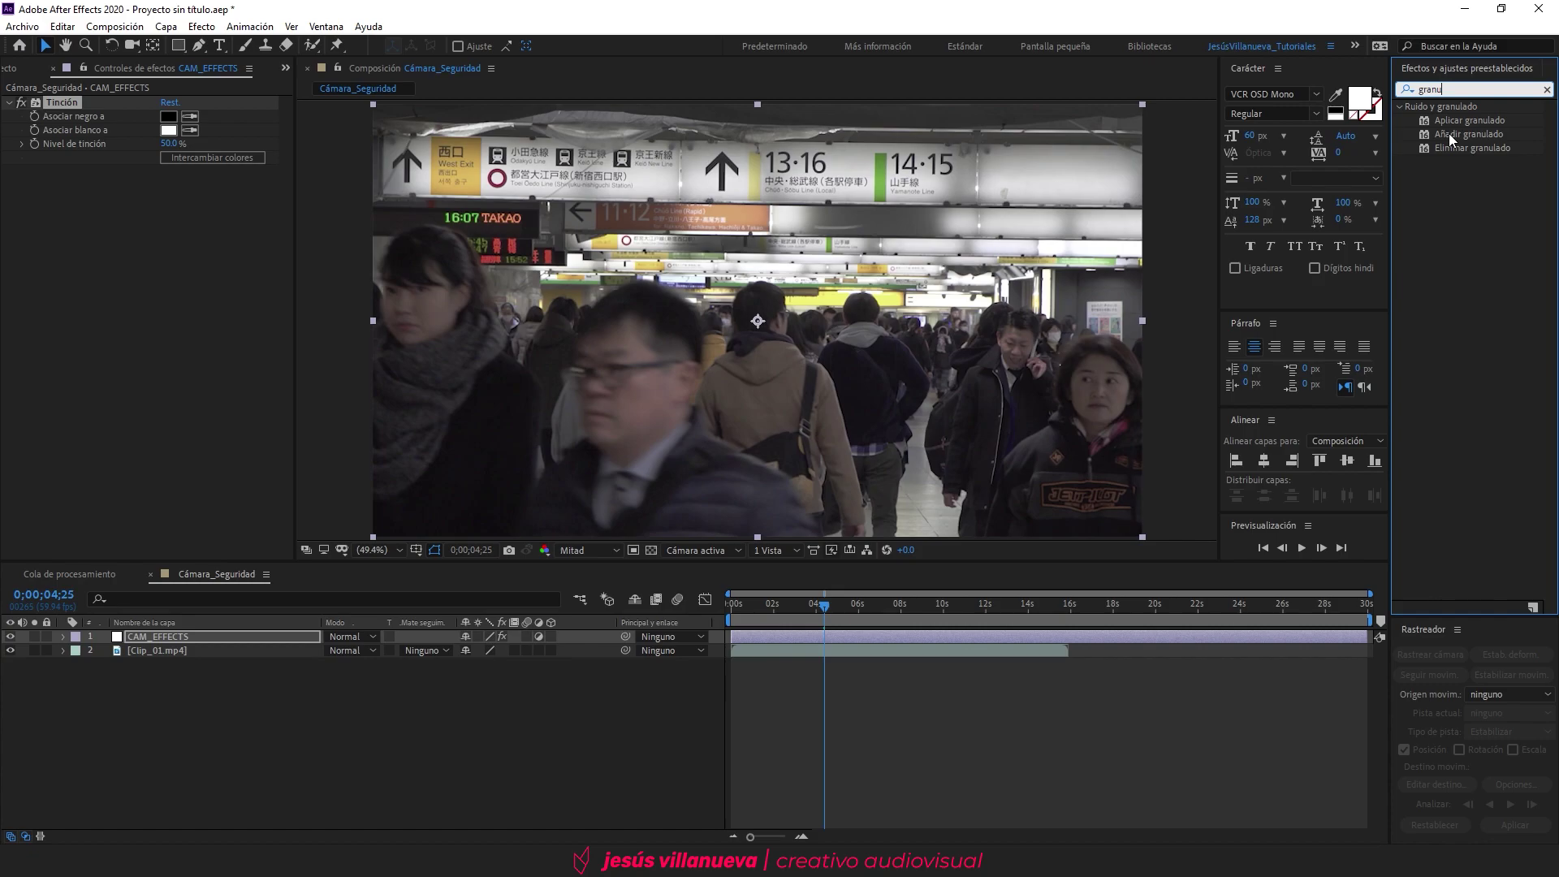
pyautogui.doubleClick(1449, 134)
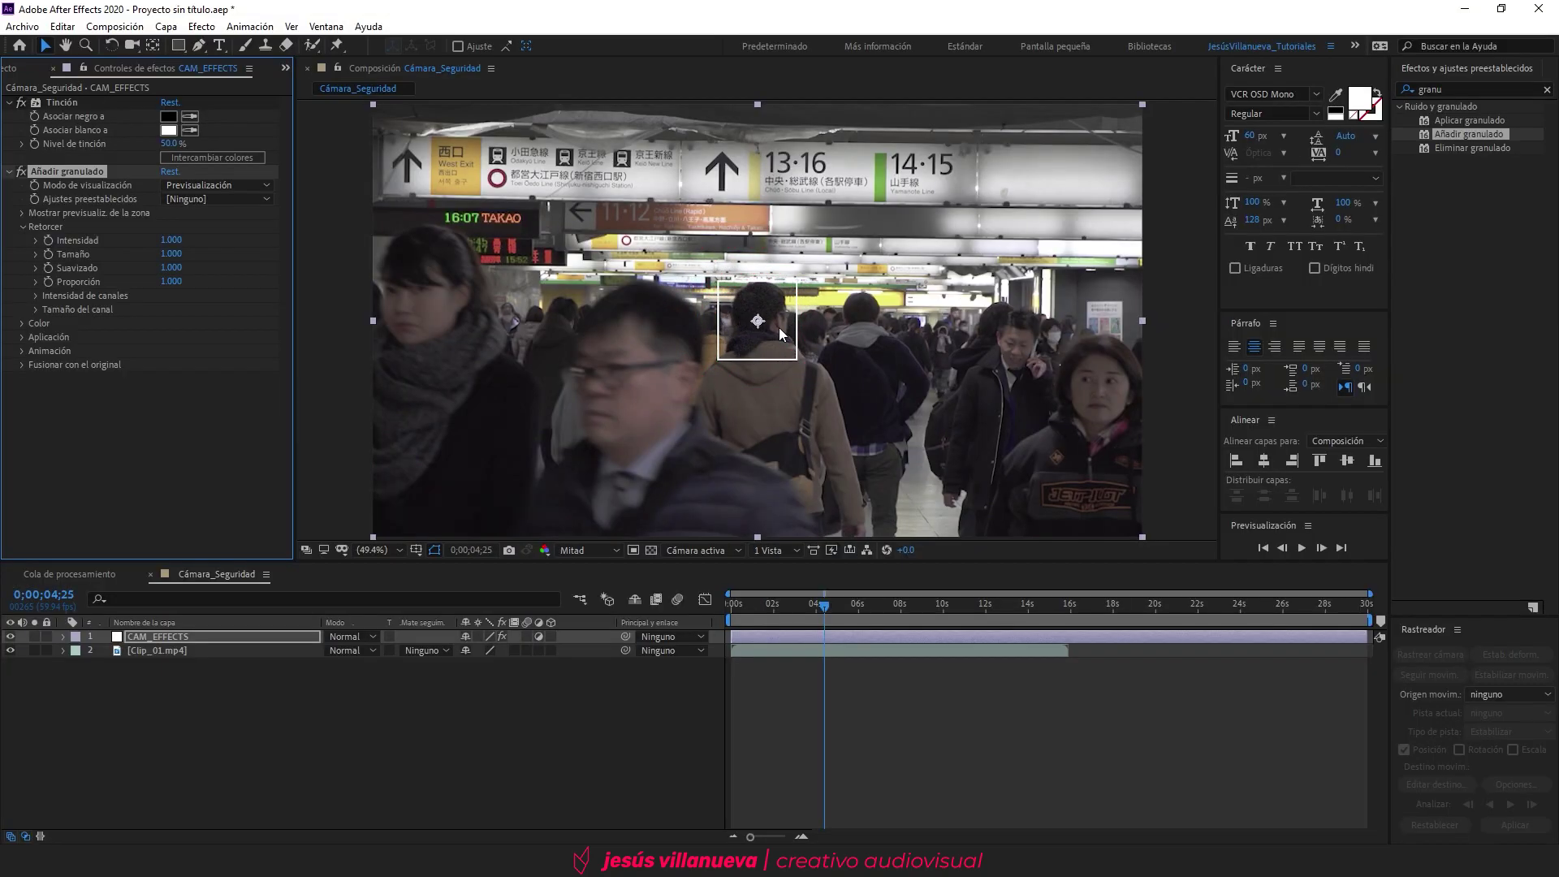
pyautogui.scroll(4, 778, 328)
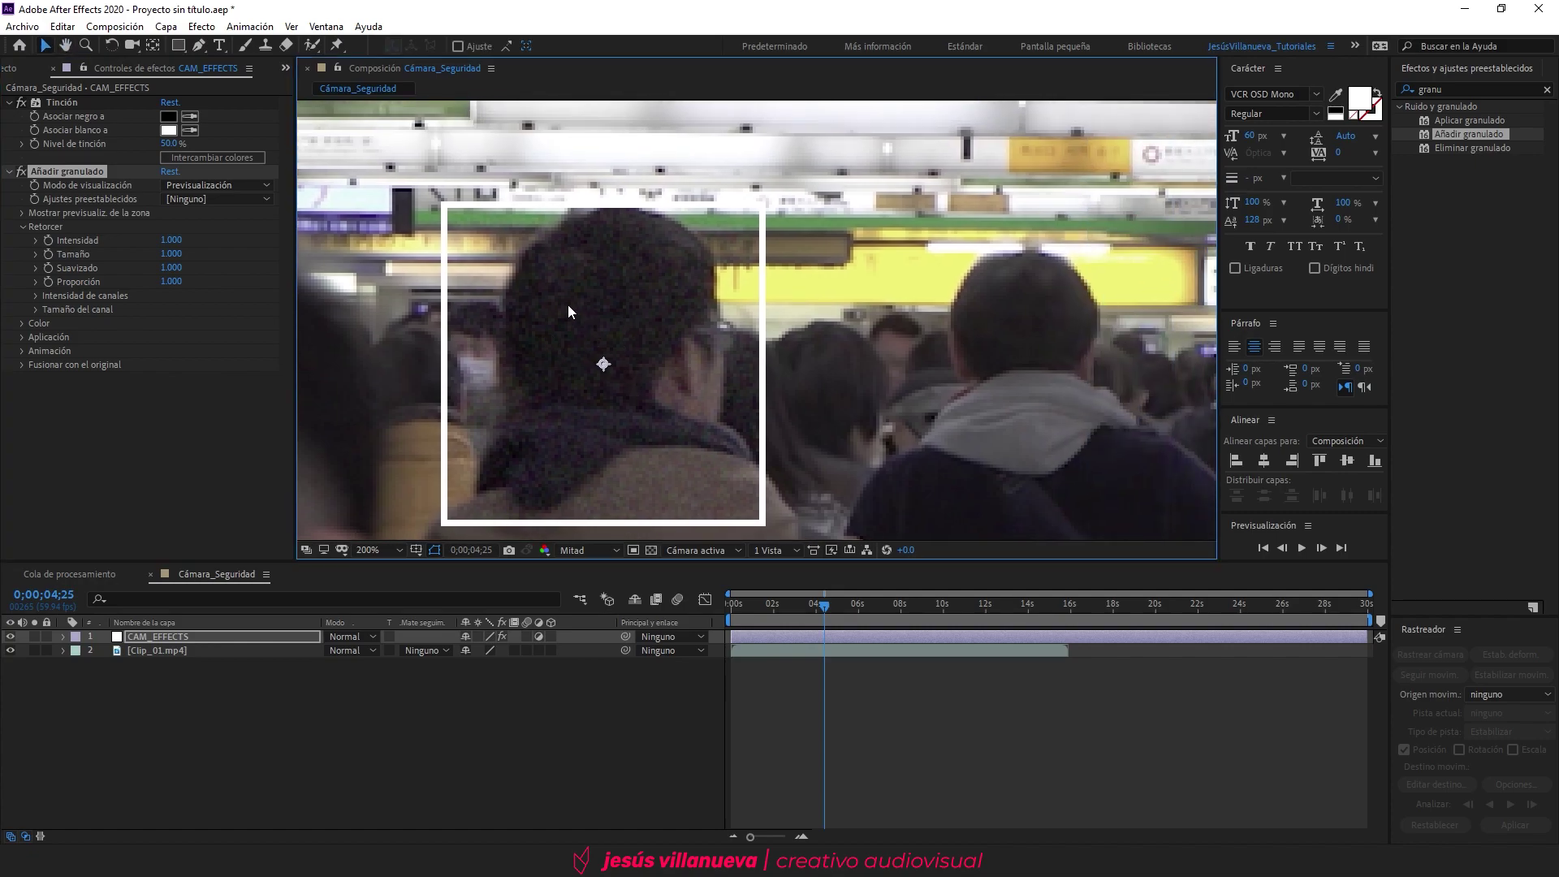
pyautogui.press(',')
pyautogui.press(',')
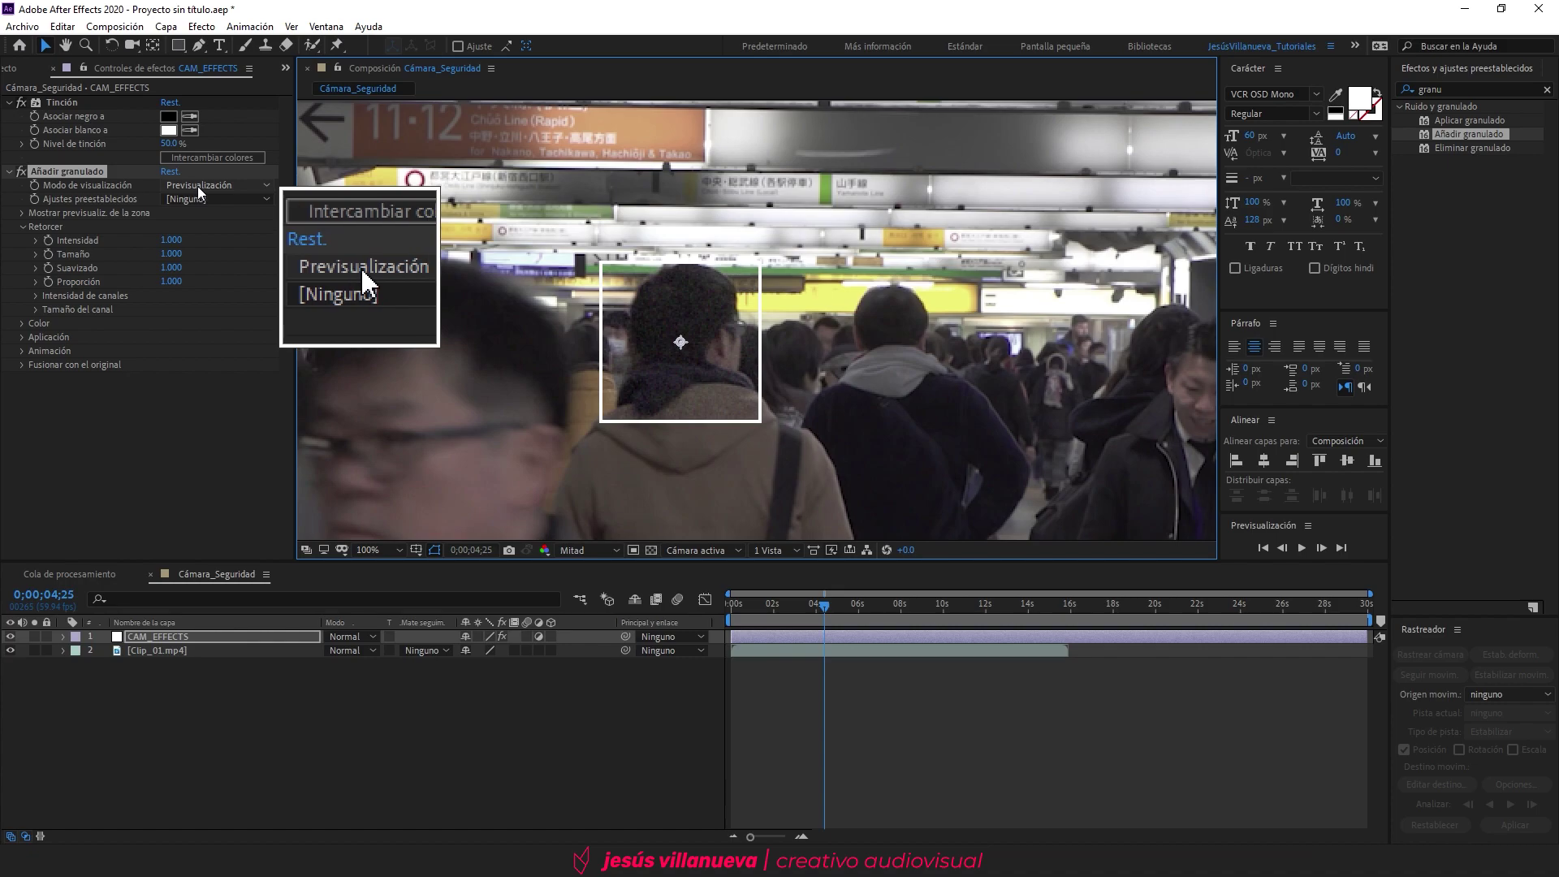
pyautogui.click(185, 186)
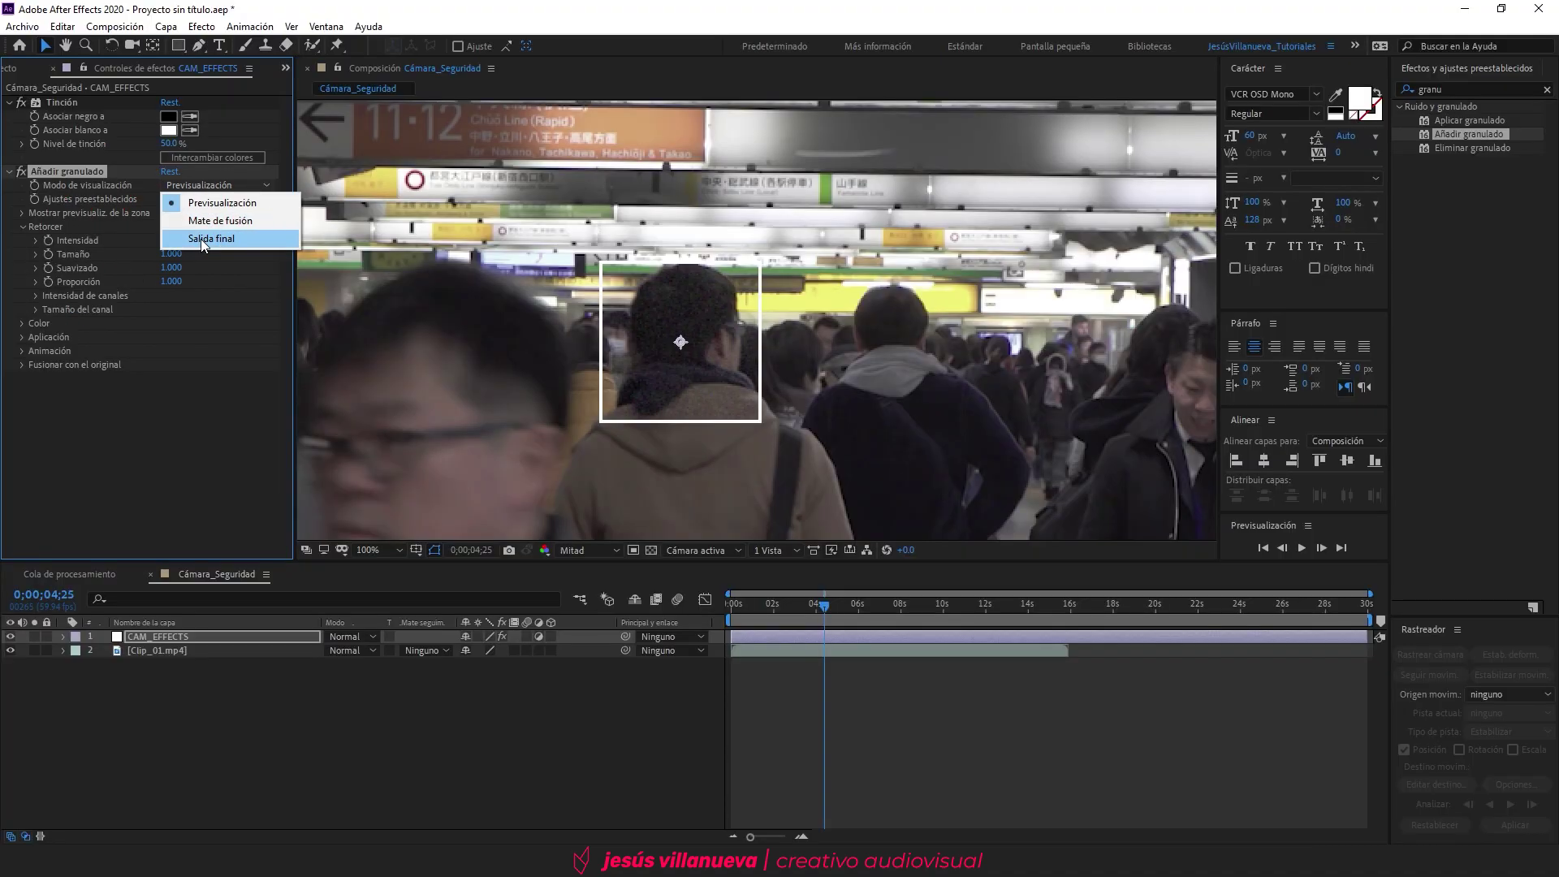
pyautogui.click(203, 239)
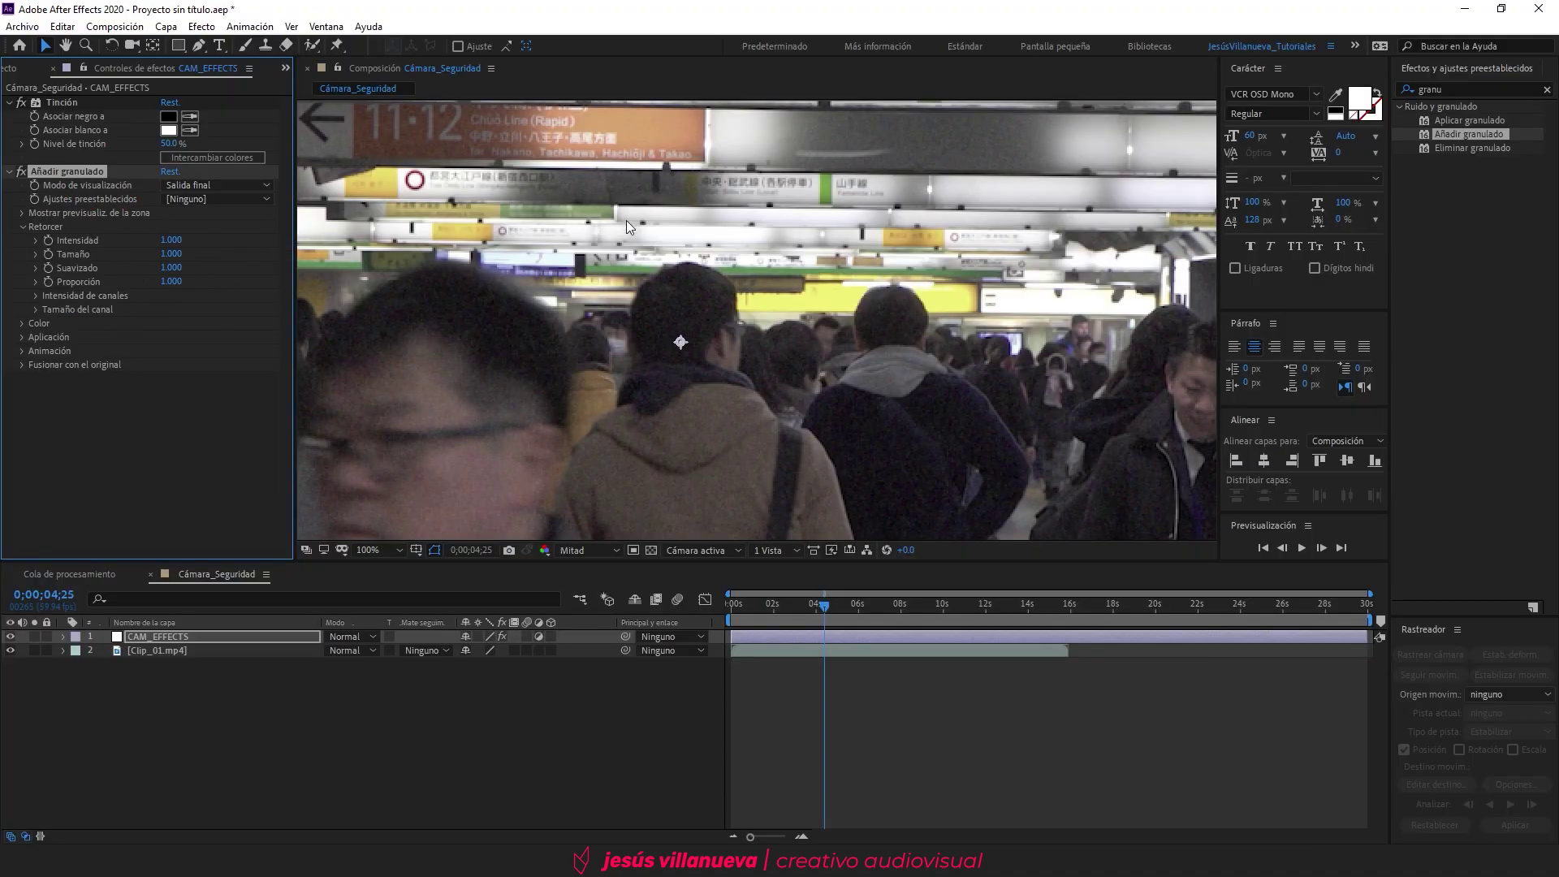
pyautogui.click(369, 552)
pyautogui.click(393, 261)
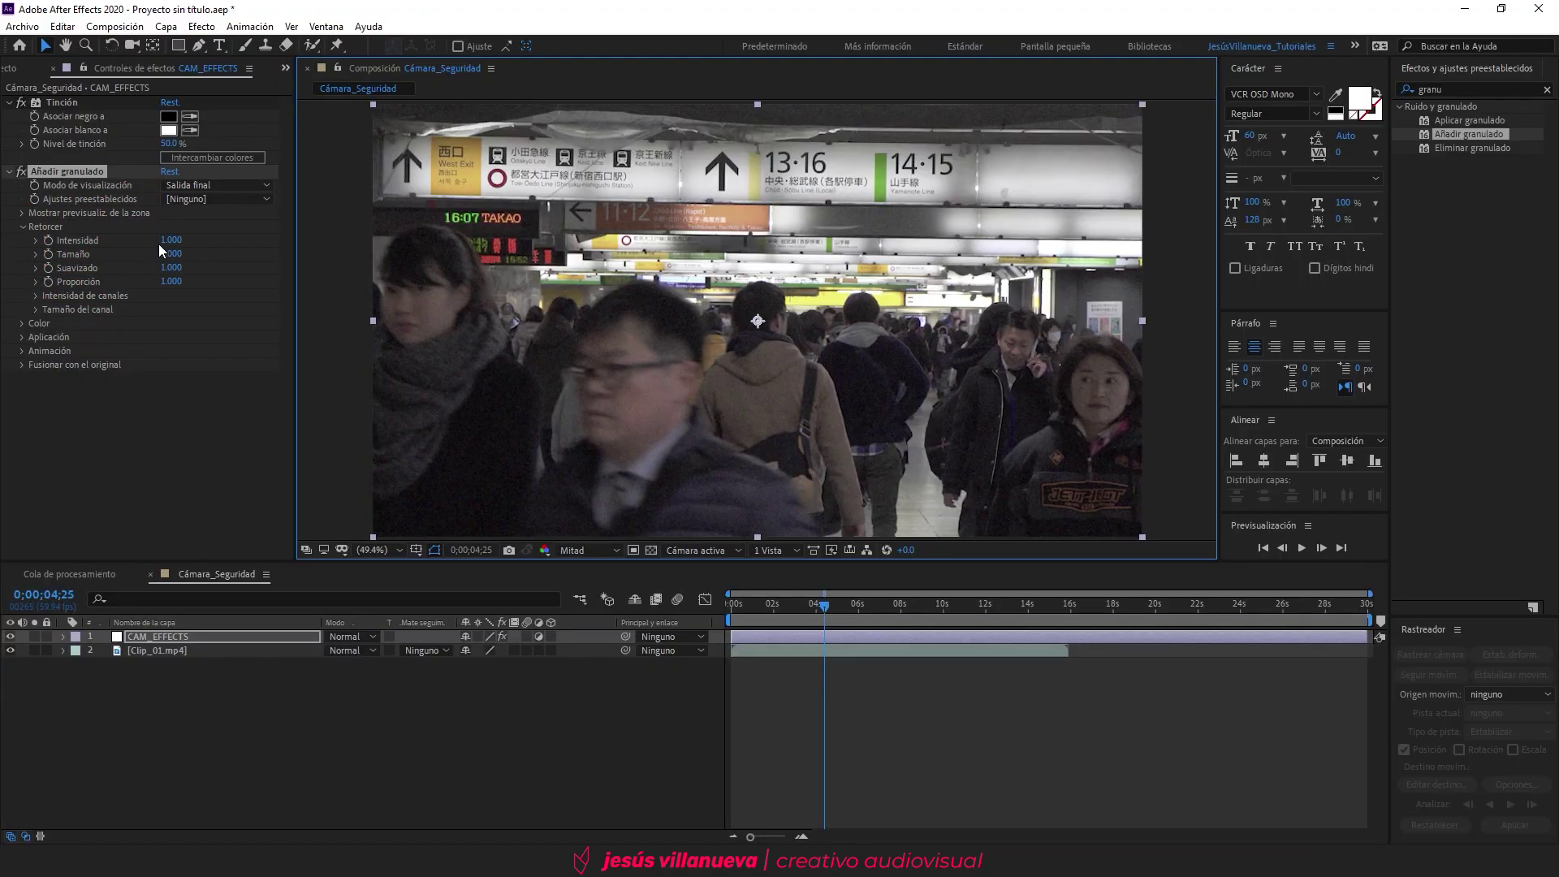
# Step: Raise the grain Intensidad to 2
pyautogui.click(166, 240)
pyautogui.write('2')
pyautogui.press('Return')
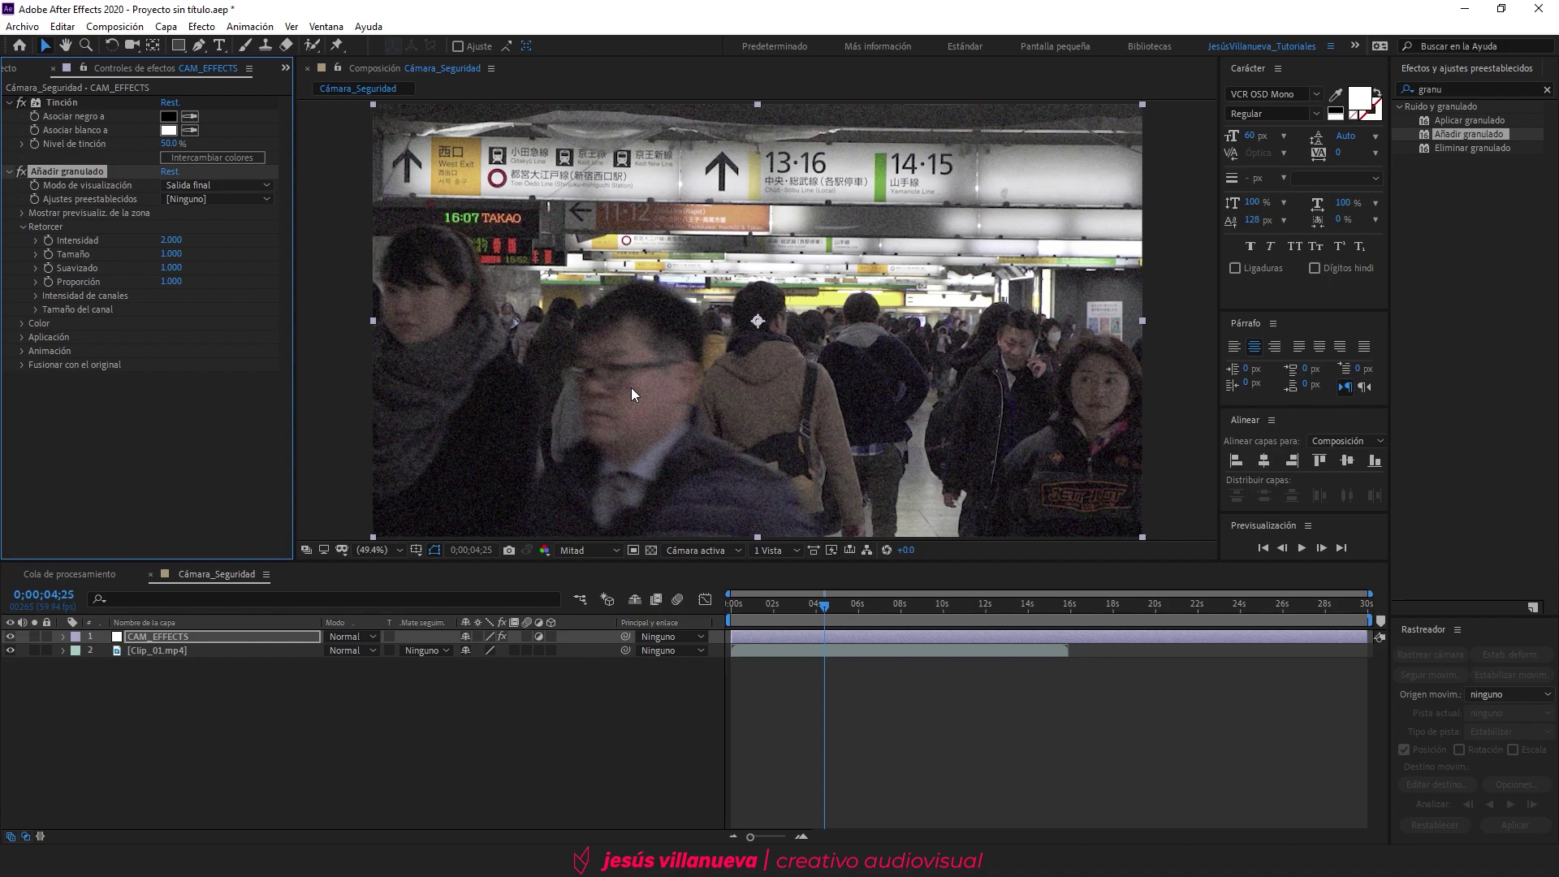
# Step: Apply Compensación óptica to CAM_EFFECTS with Campo visual set to 50
pyautogui.doubleClick(1442, 87)
pyautogui.write('compe')
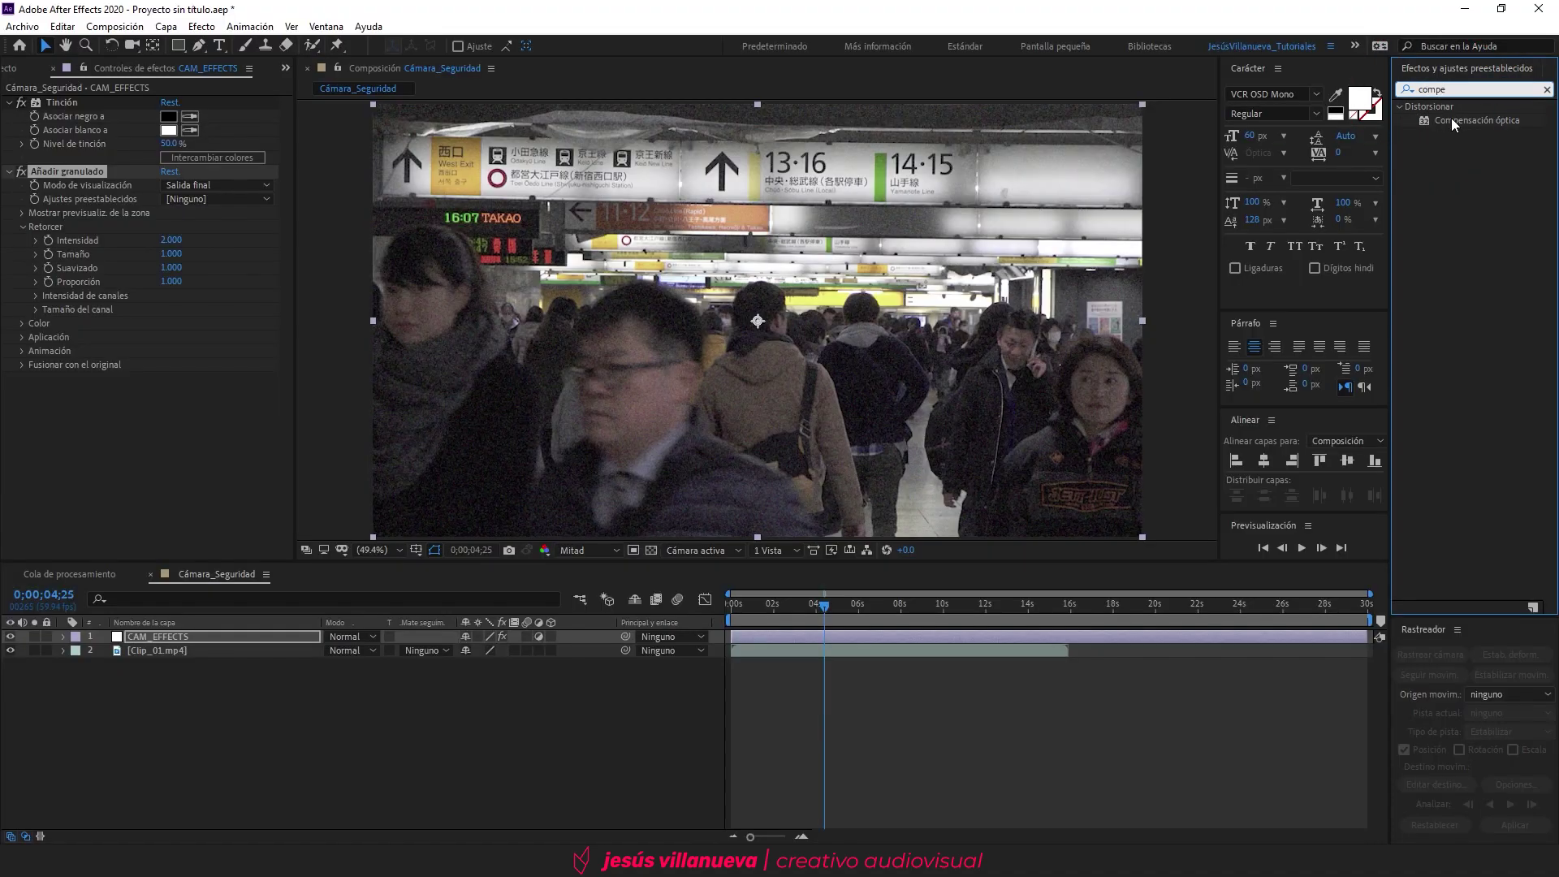
pyautogui.doubleClick(1451, 119)
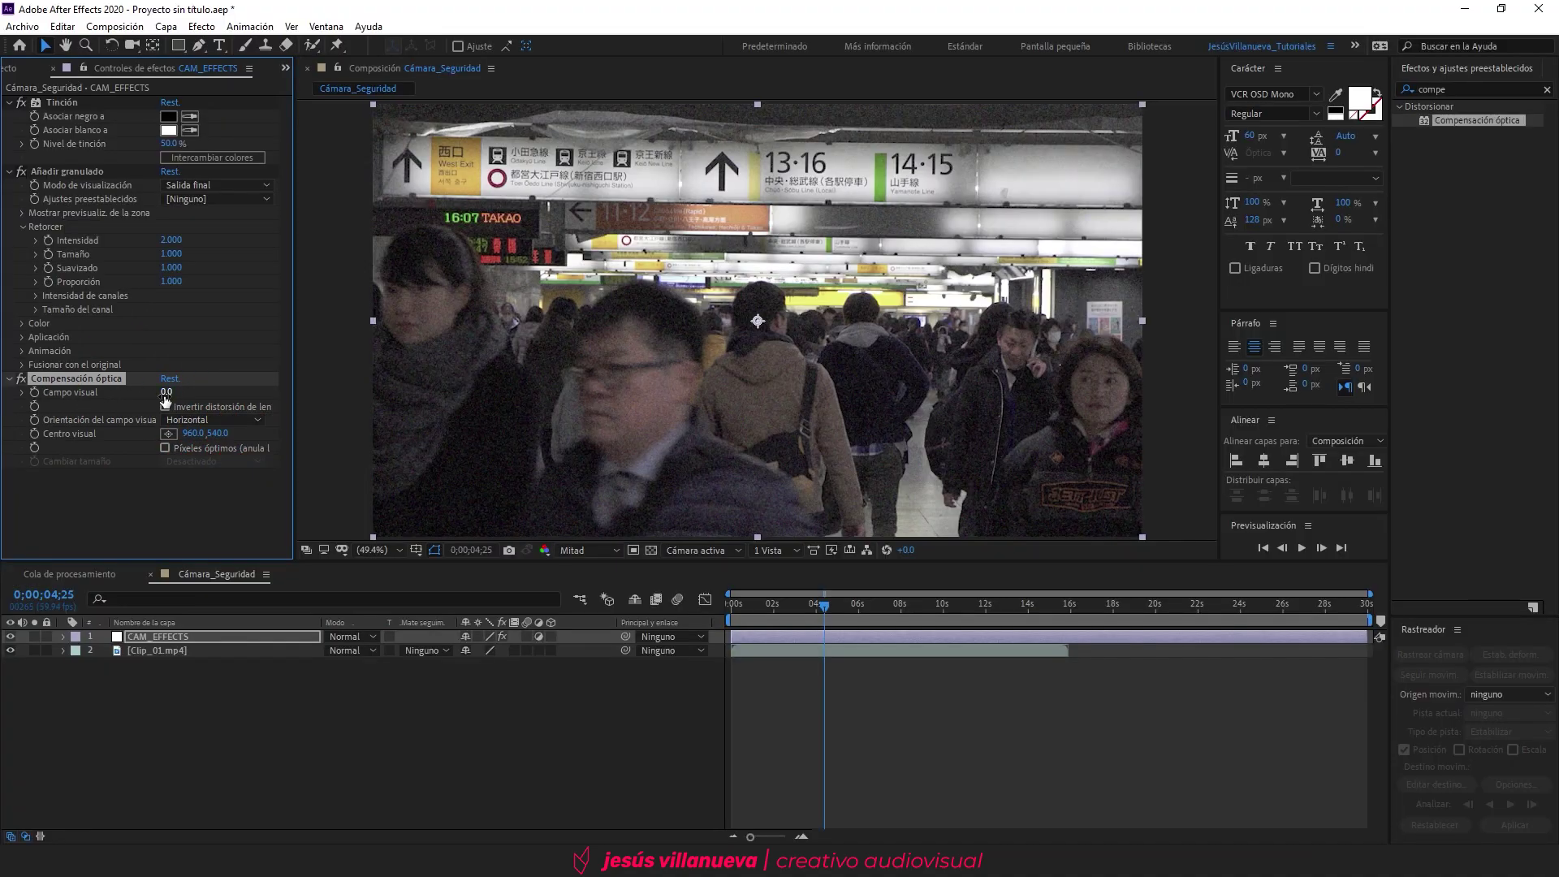
pyautogui.click(166, 393)
pyautogui.write('50')
pyautogui.press('Return')
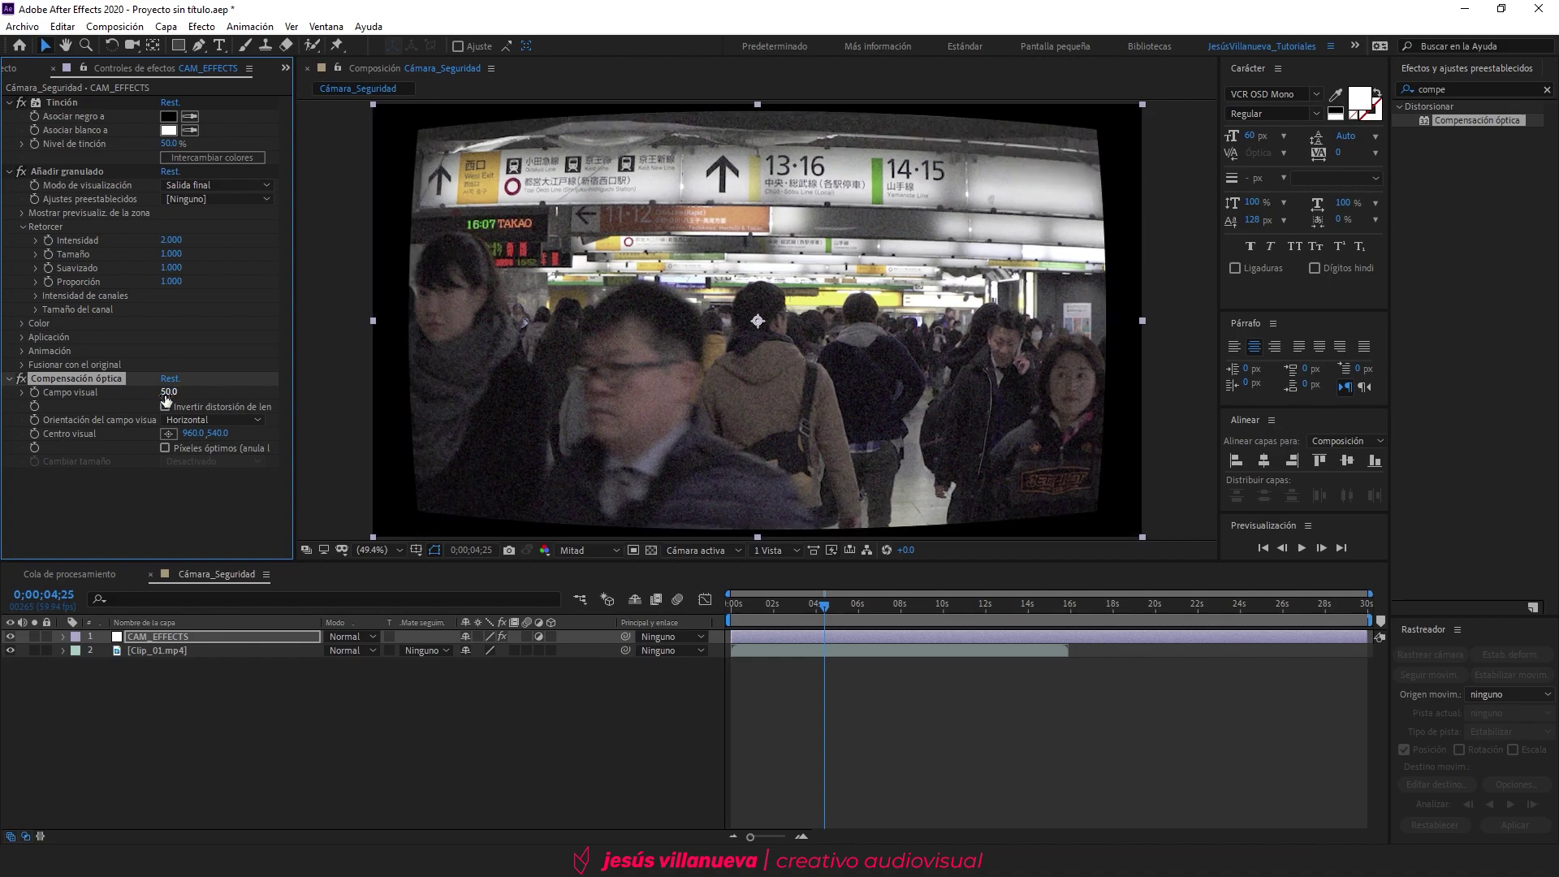
# Step: Try a field of view of 100, revert to 50, and enable Píxeles óptimos
pyautogui.click(166, 393)
pyautogui.write('100')
pyautogui.press('Return')
pyautogui.write('50')
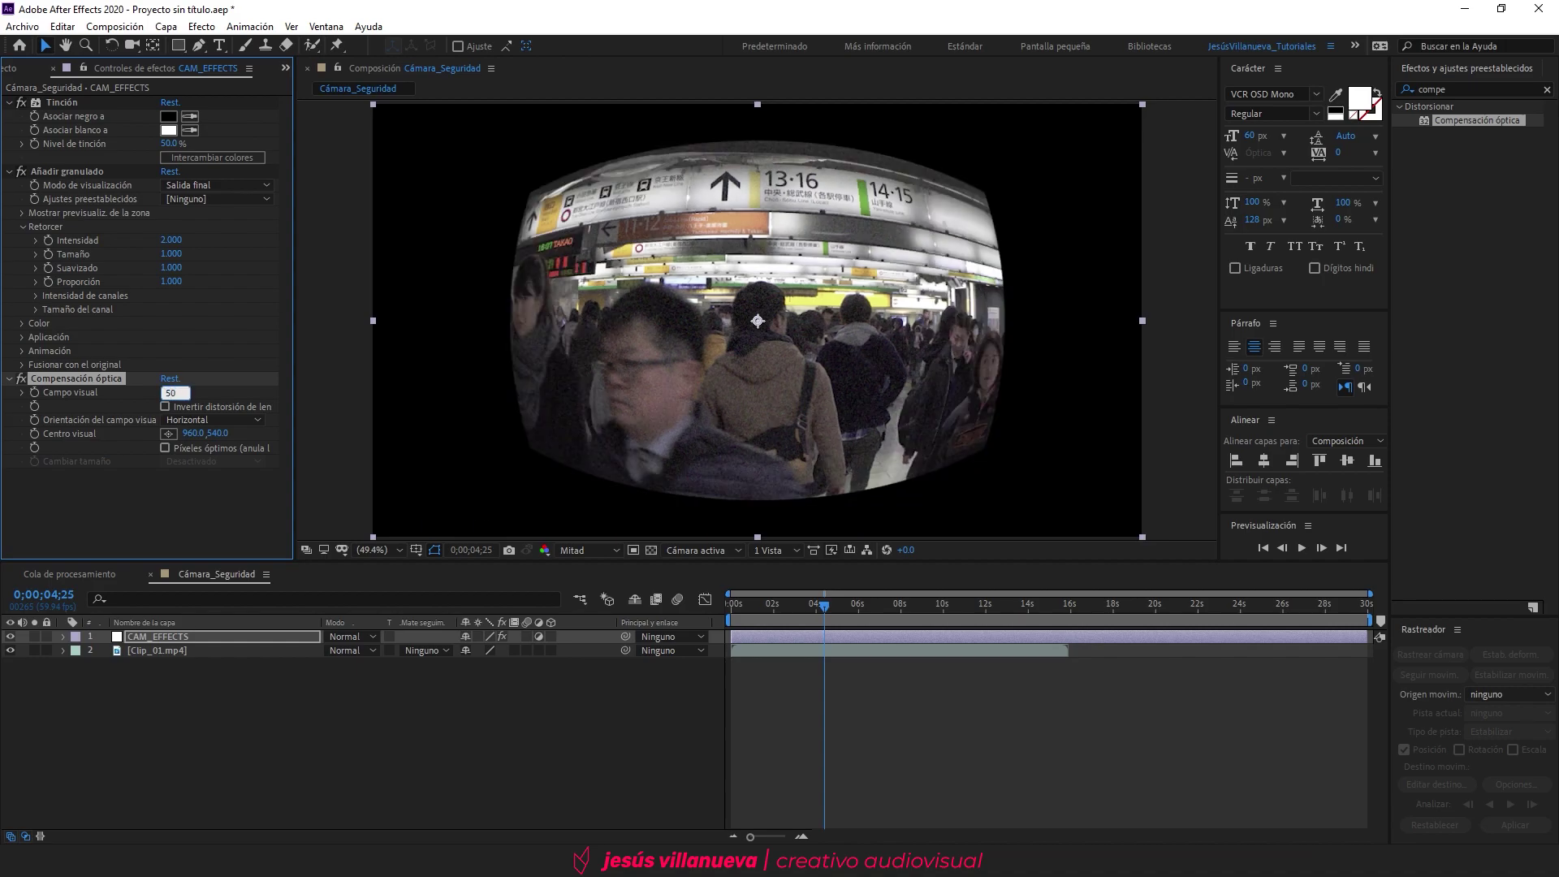
pyautogui.press('Return')
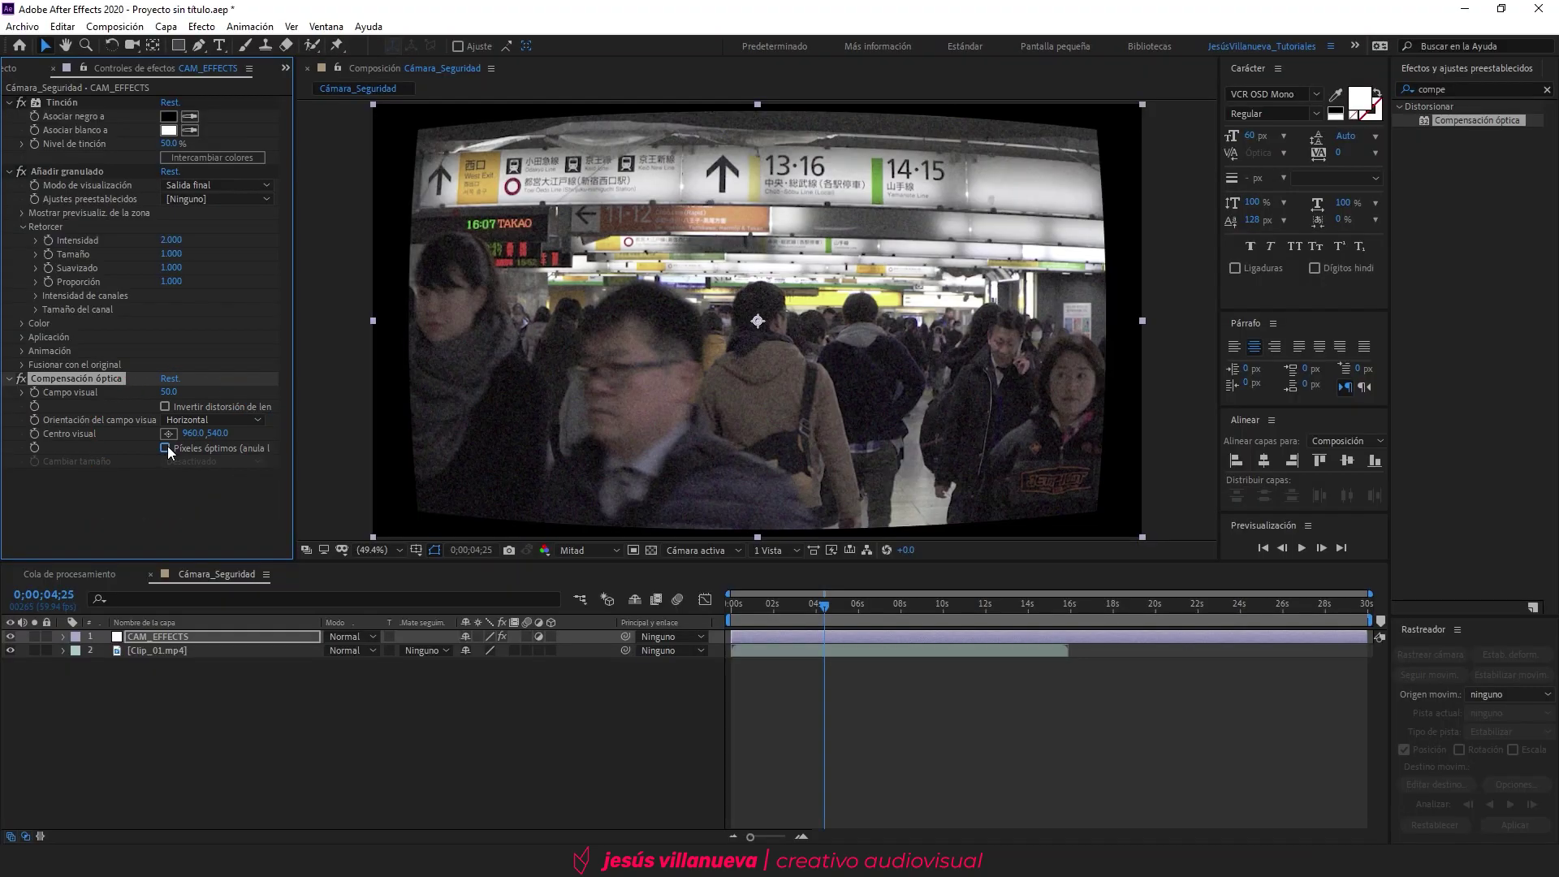
pyautogui.click(166, 448)
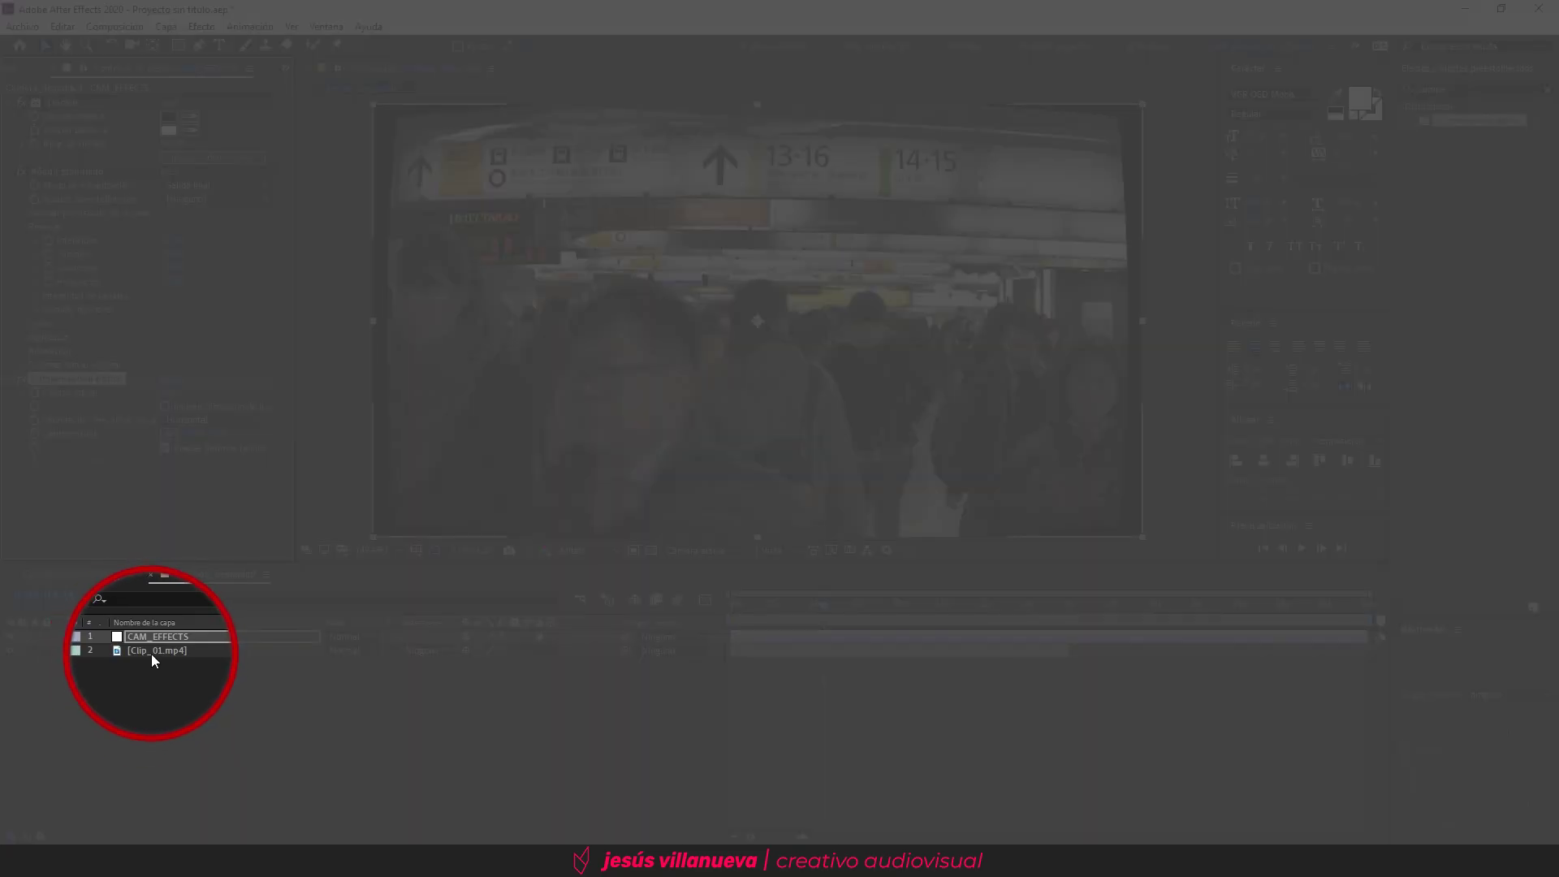
# Step: Reselect the CAM_EFFECTS layer and search the effects list for 'trans'
pyautogui.click(156, 651)
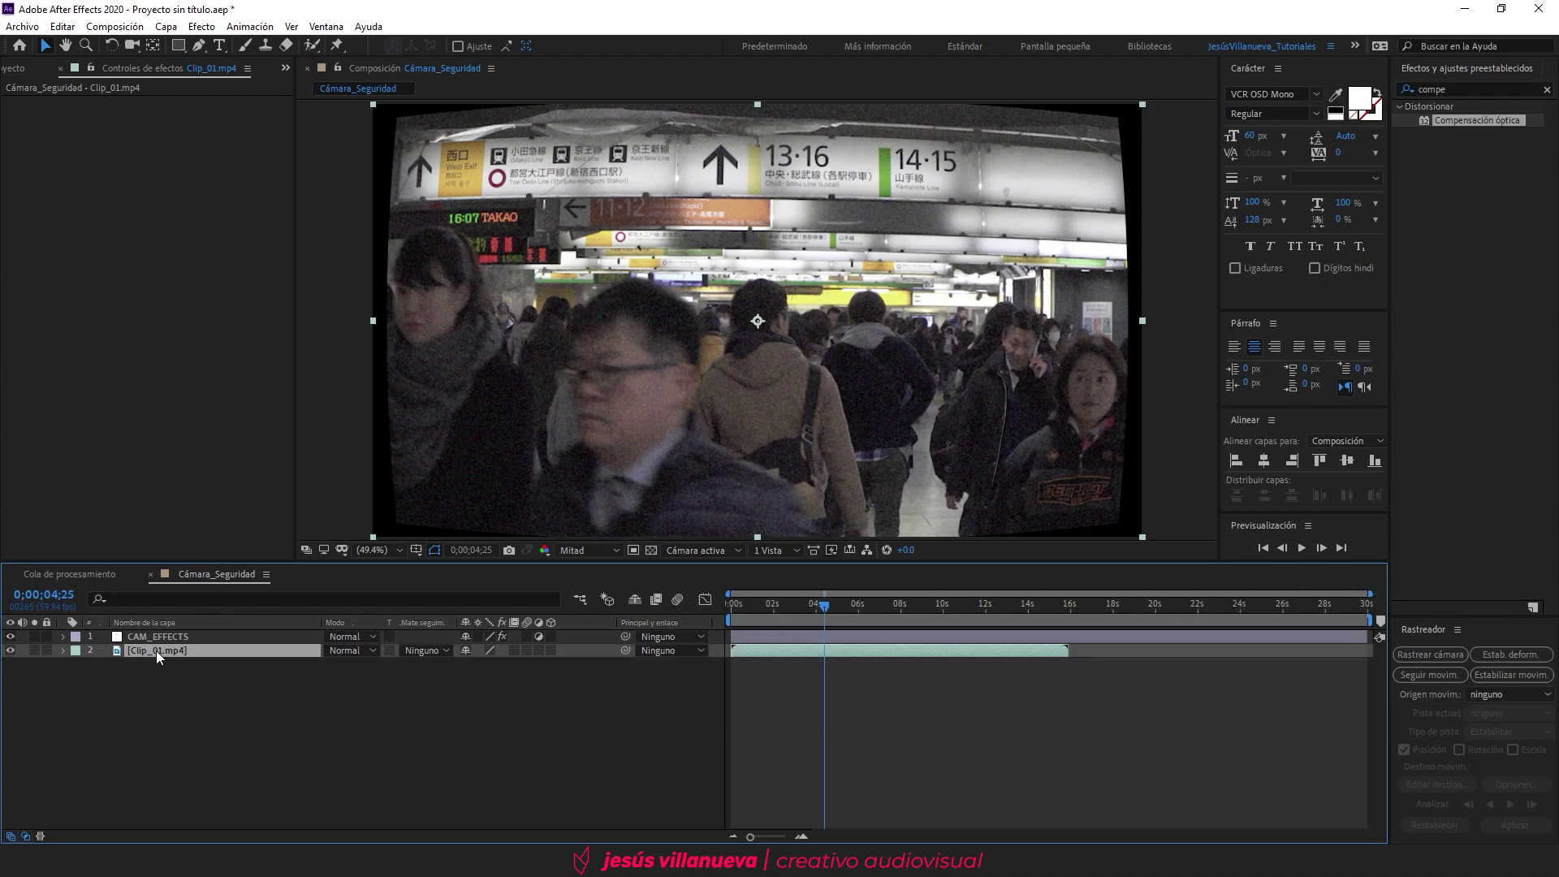
pyautogui.click(169, 637)
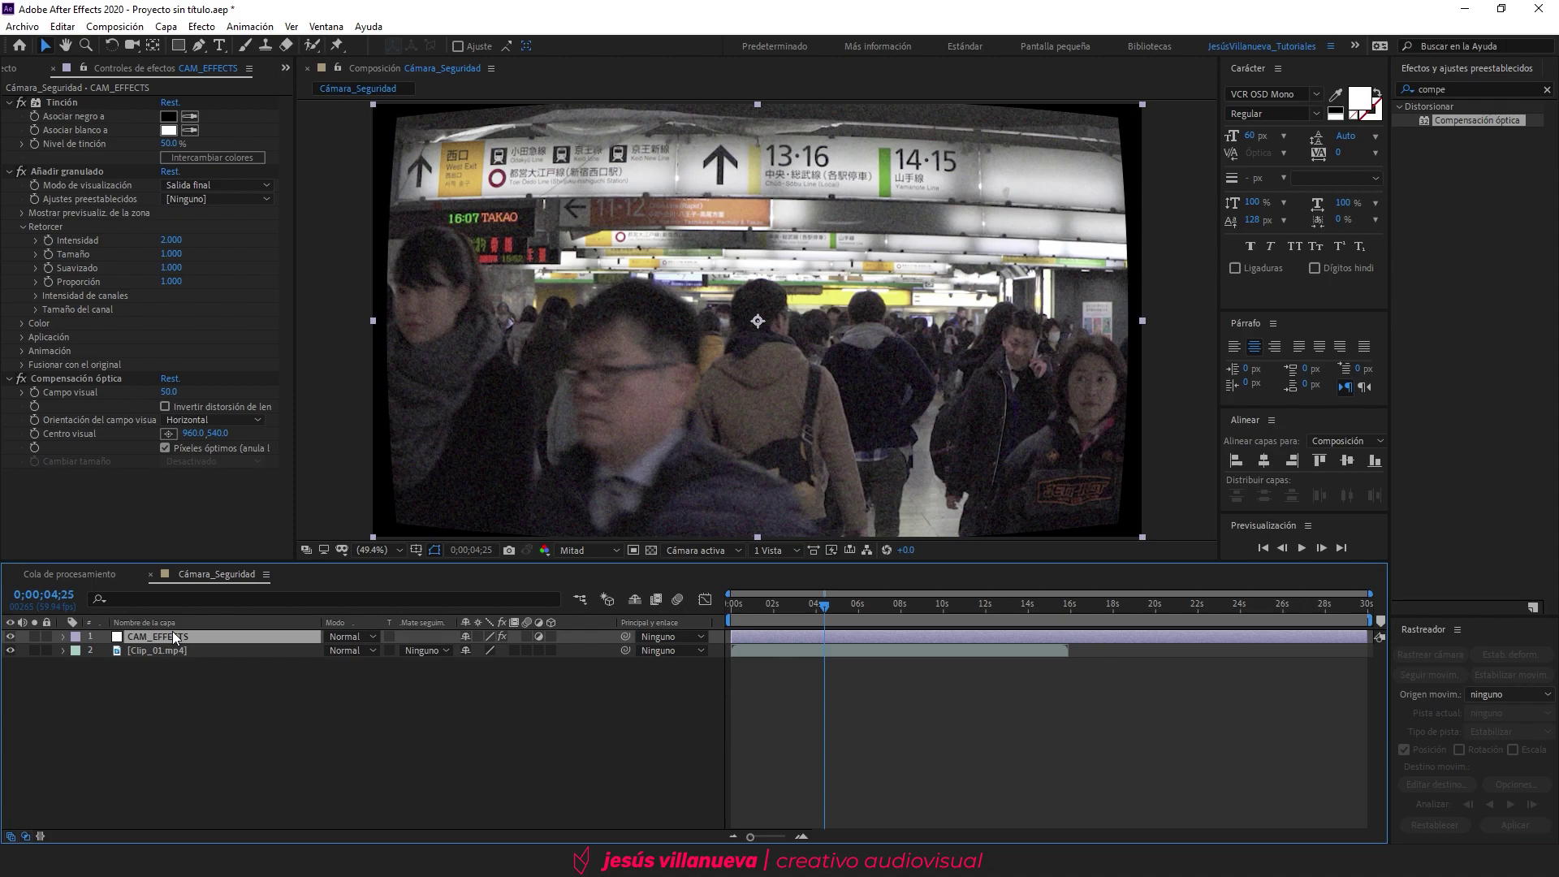
pyautogui.click(1450, 89)
pyautogui.write('trans')
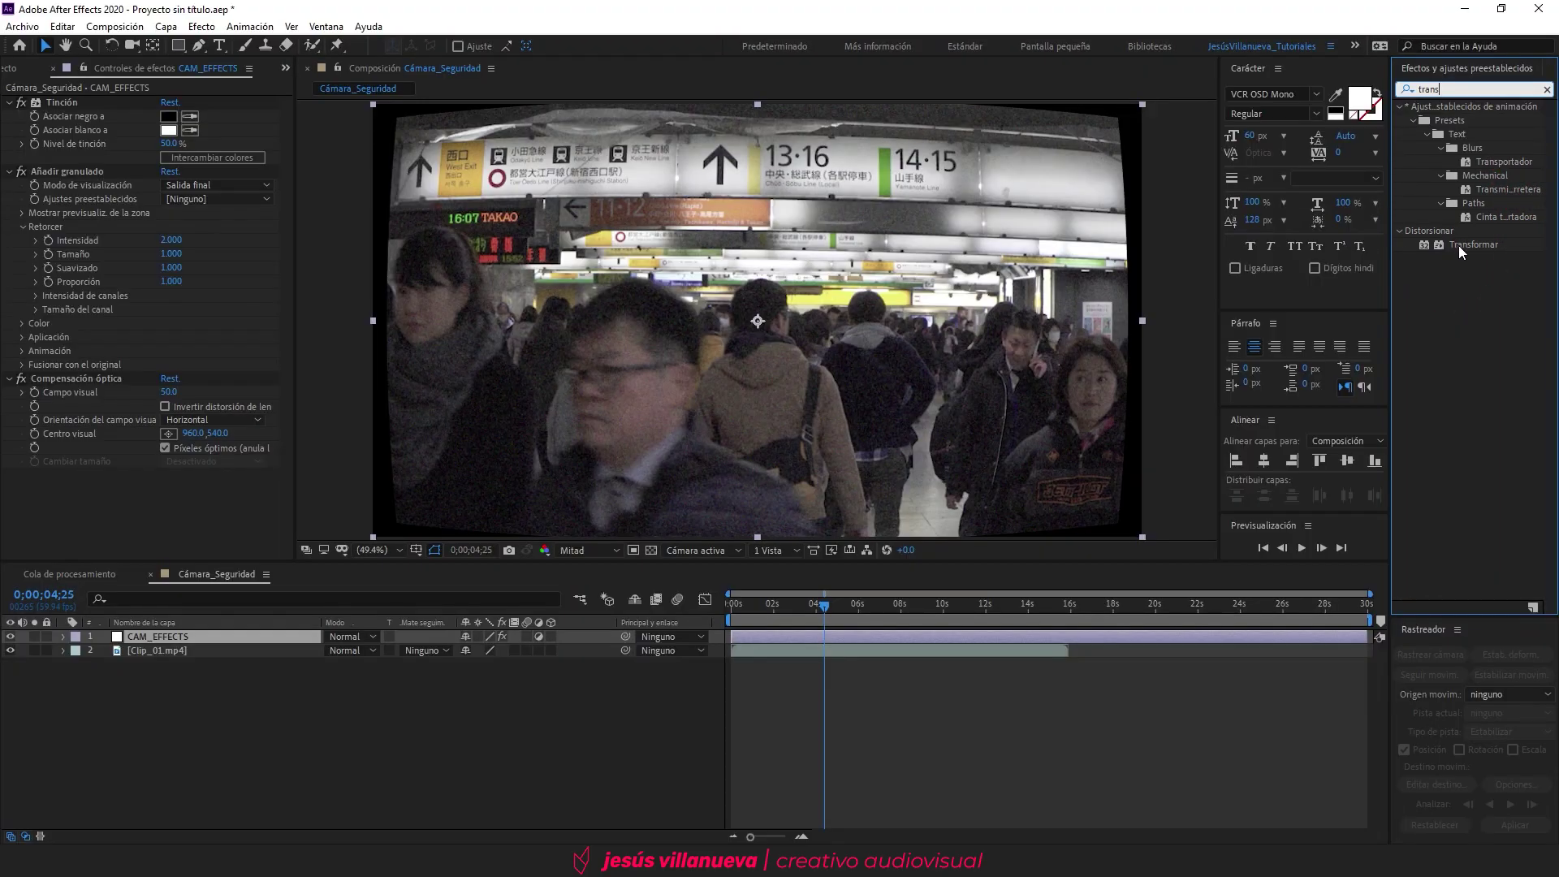
# Step: Apply Transformar to CAM_EFFECTS and set its Escala to 110
pyautogui.click(1459, 245)
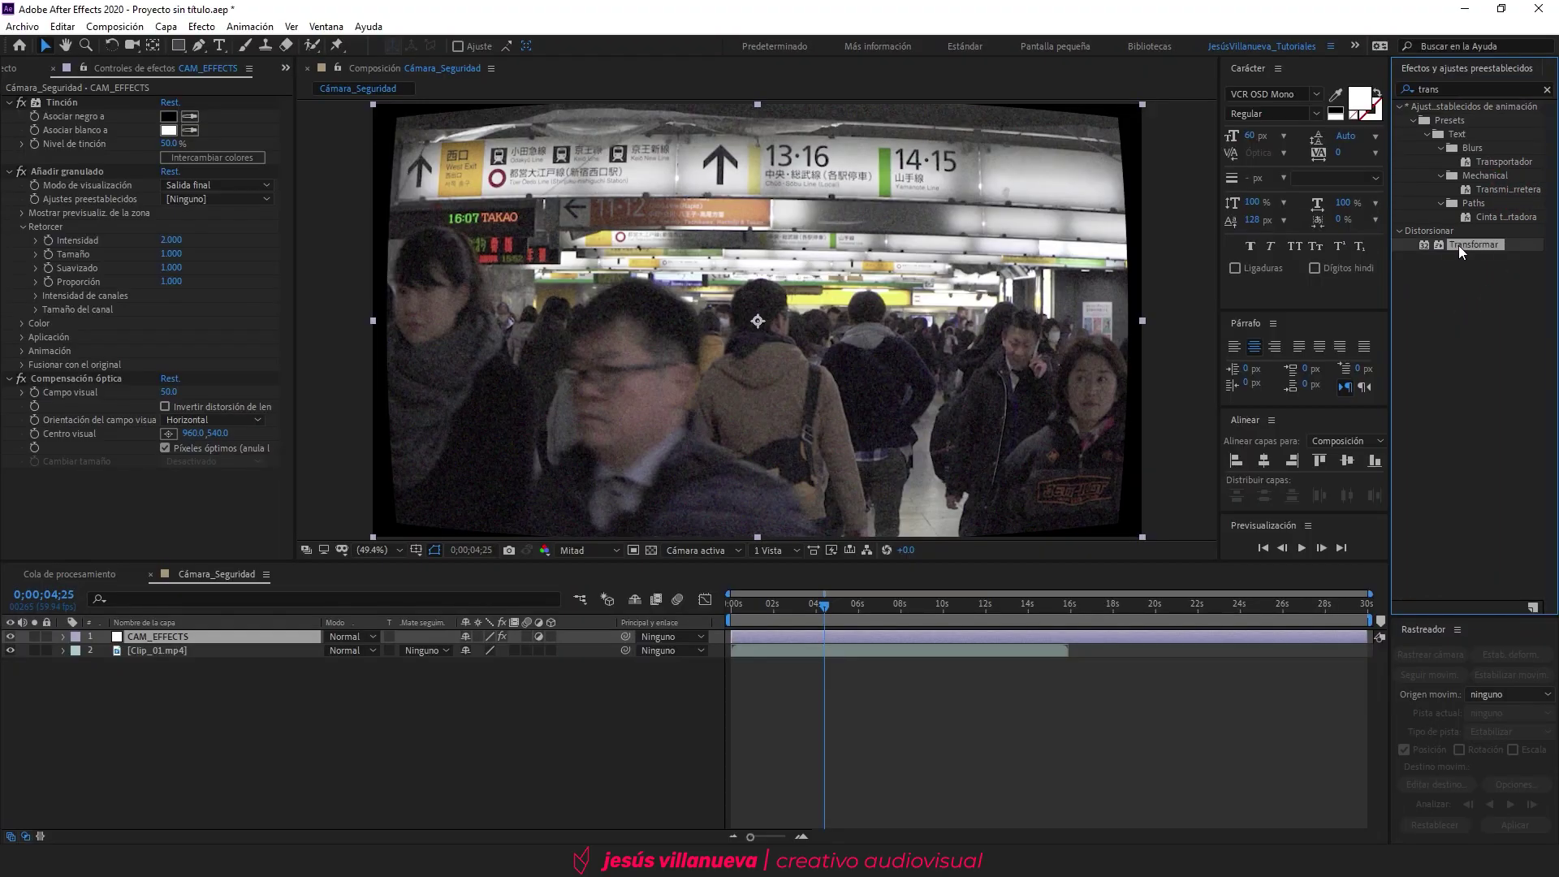
pyautogui.doubleClick(1459, 245)
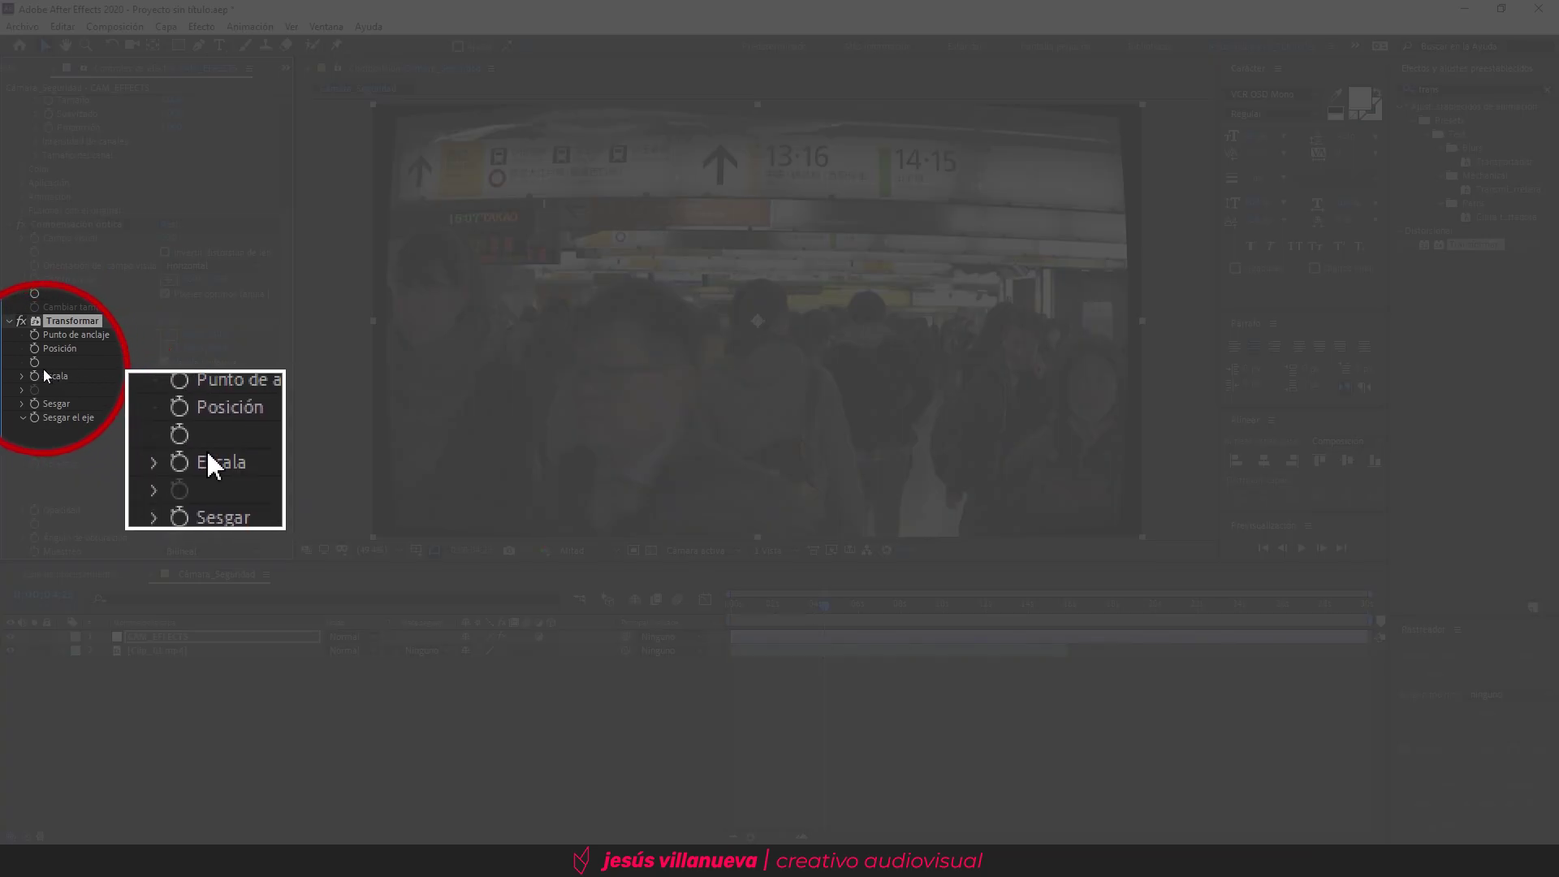
pyautogui.click(166, 376)
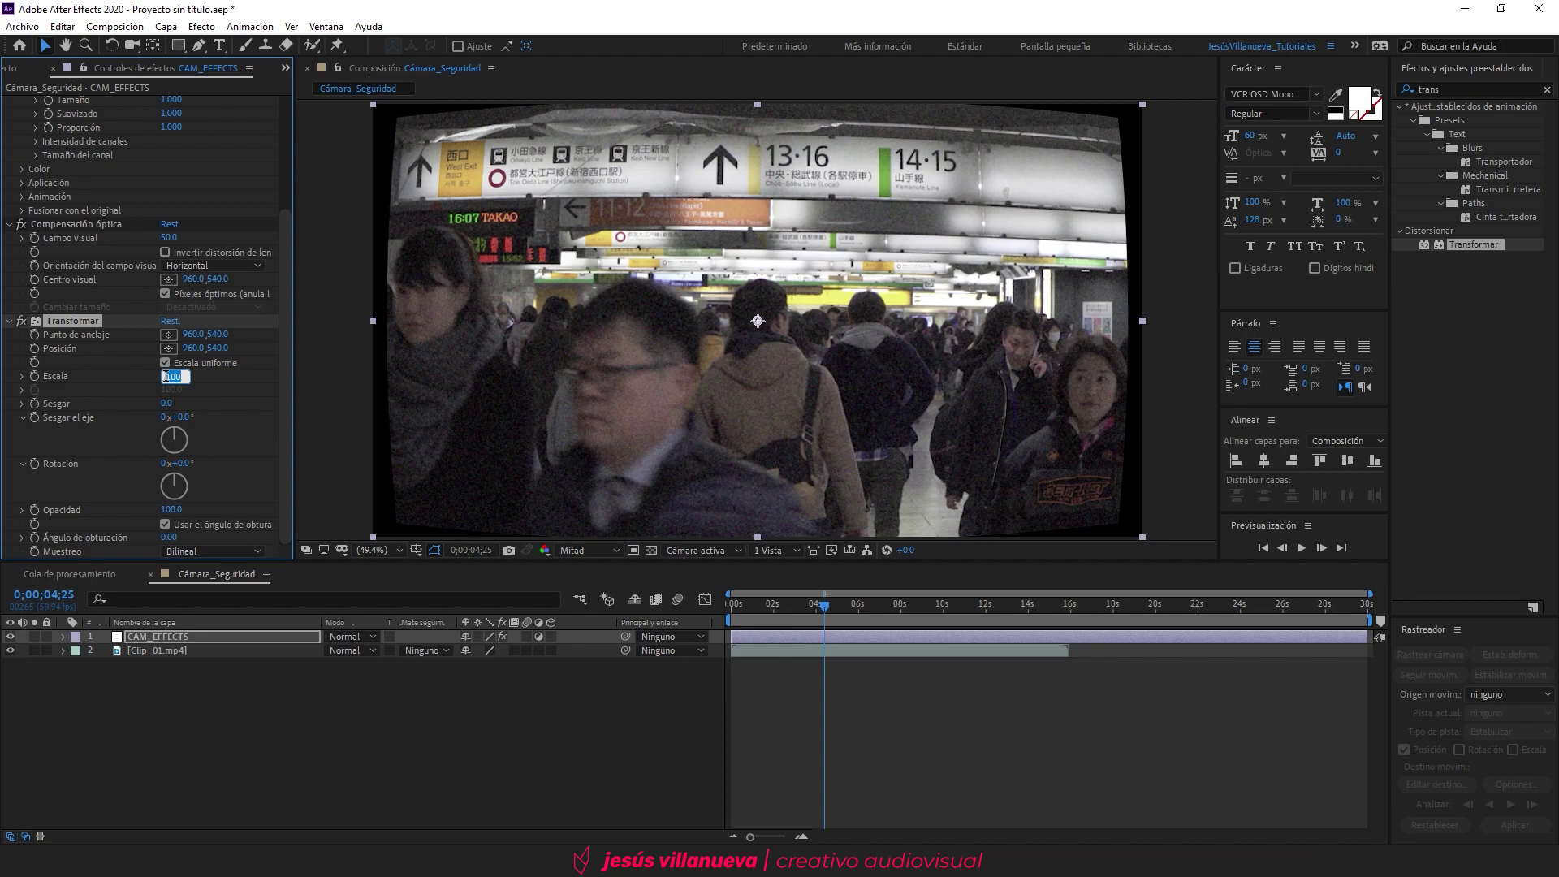
pyautogui.write('110')
pyautogui.press('Return')
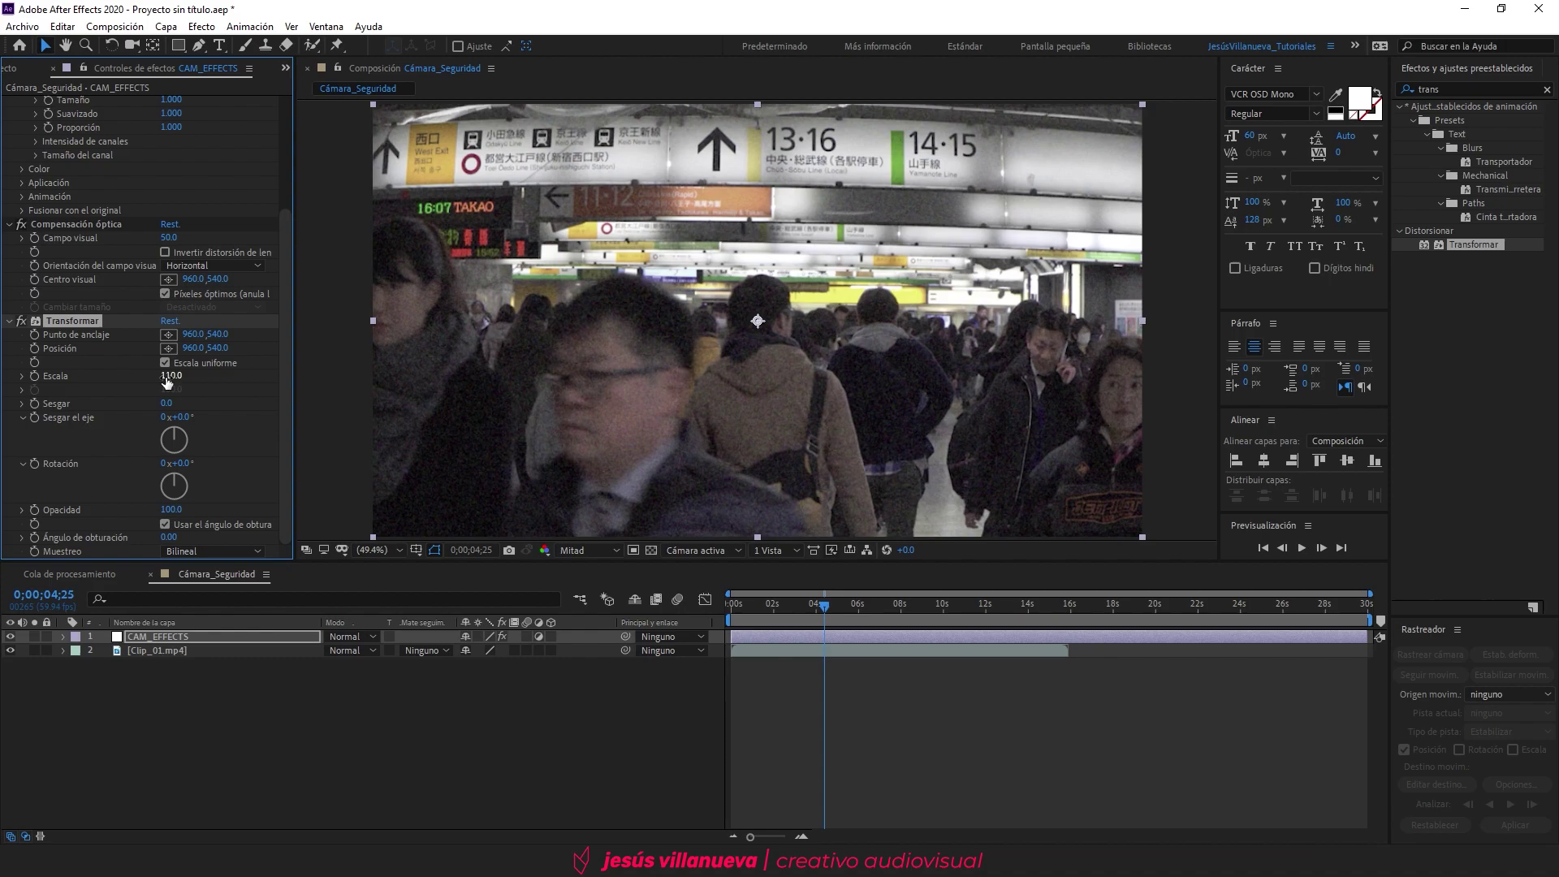
# Step: Collapse the grain, Compensación óptica and Transformar effects in Effect Controls
pyautogui.scroll(3, 56, 269)
pyautogui.click(8, 103)
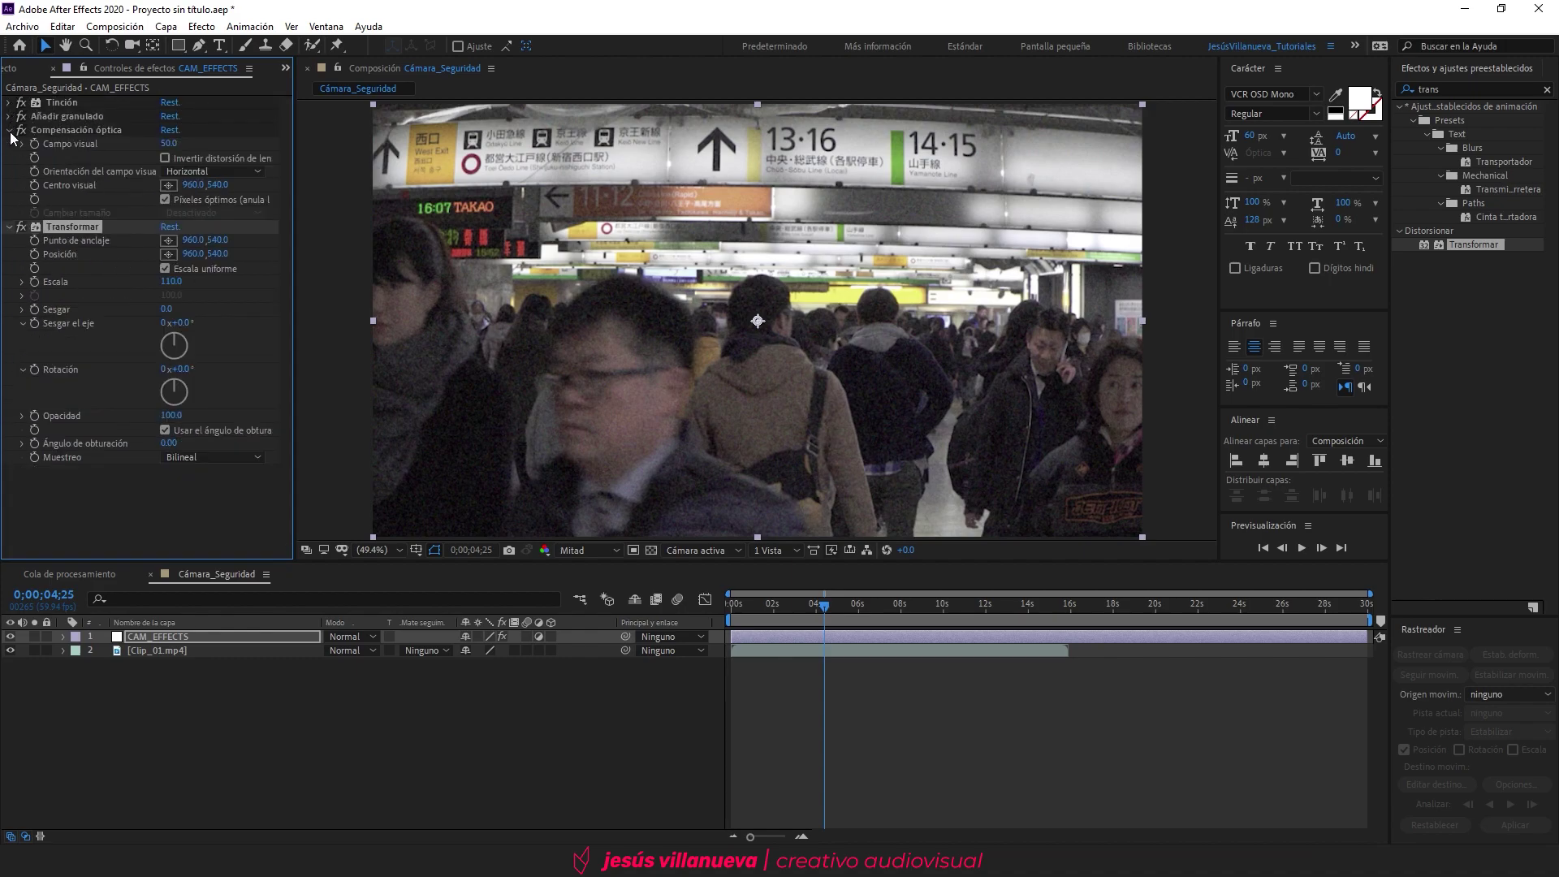
pyautogui.click(10, 133)
pyautogui.click(10, 145)
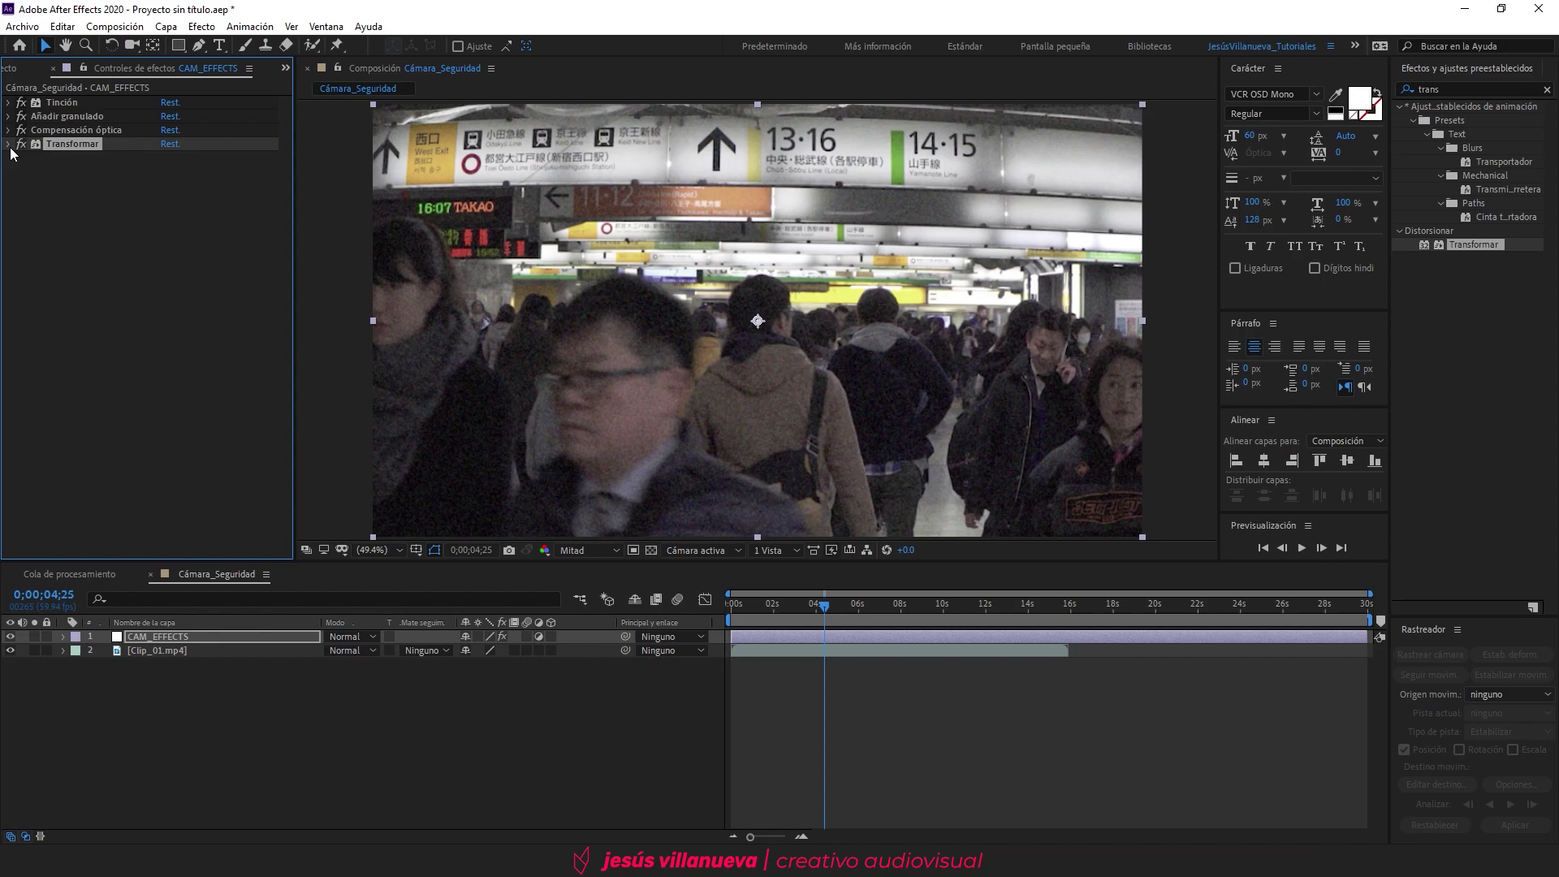
pyautogui.click(1444, 87)
# Step: Apply Barridos venecianos to CAM_EFFECTS with transition completion at 25%
pyautogui.write('barridos')
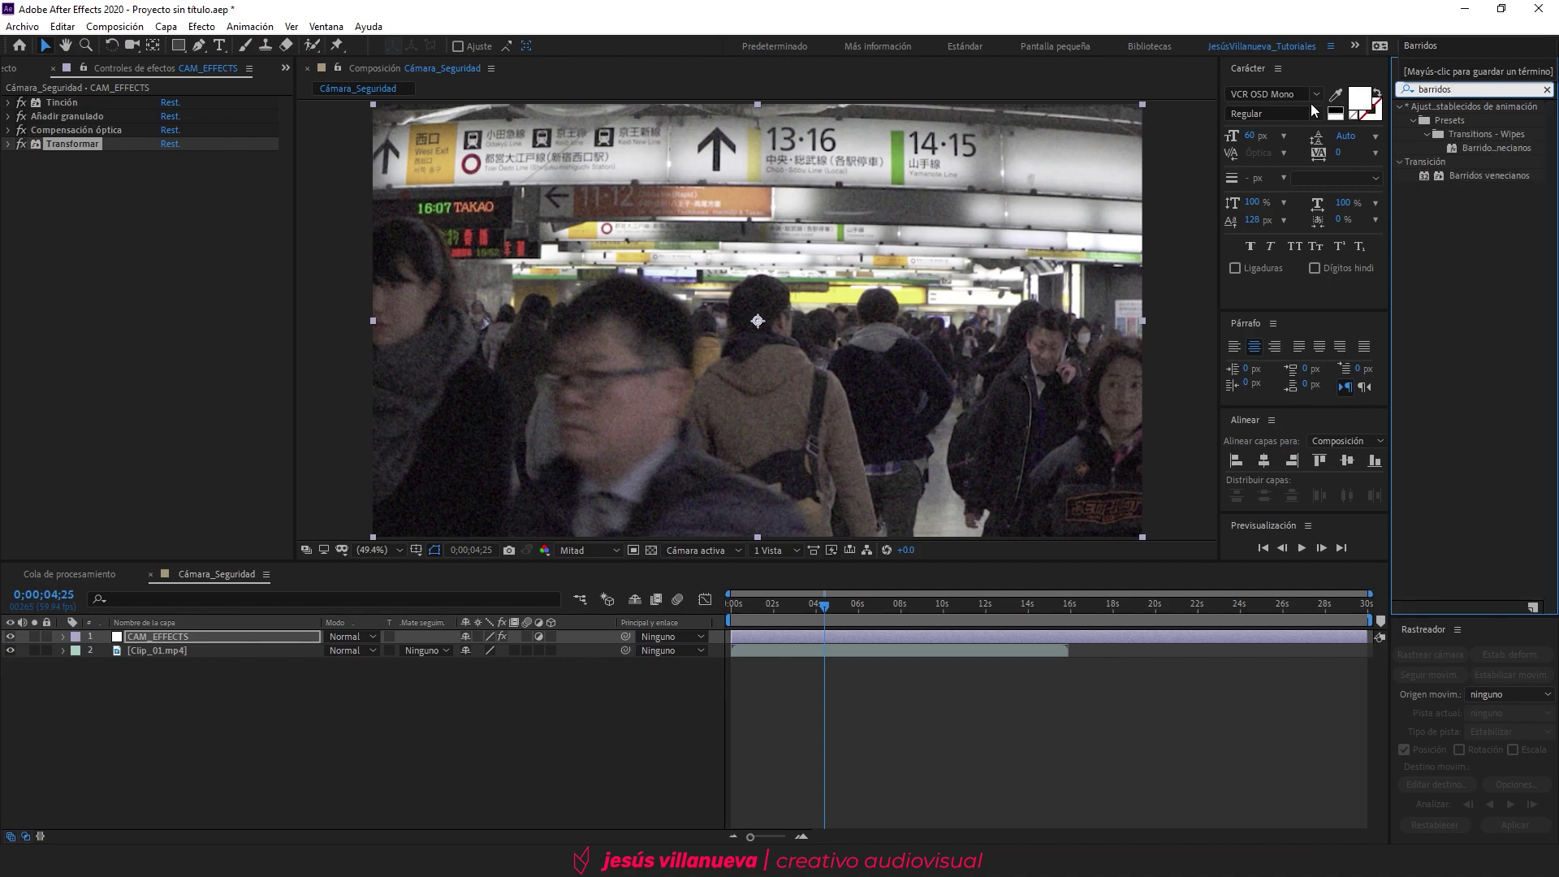
pyautogui.press('Return')
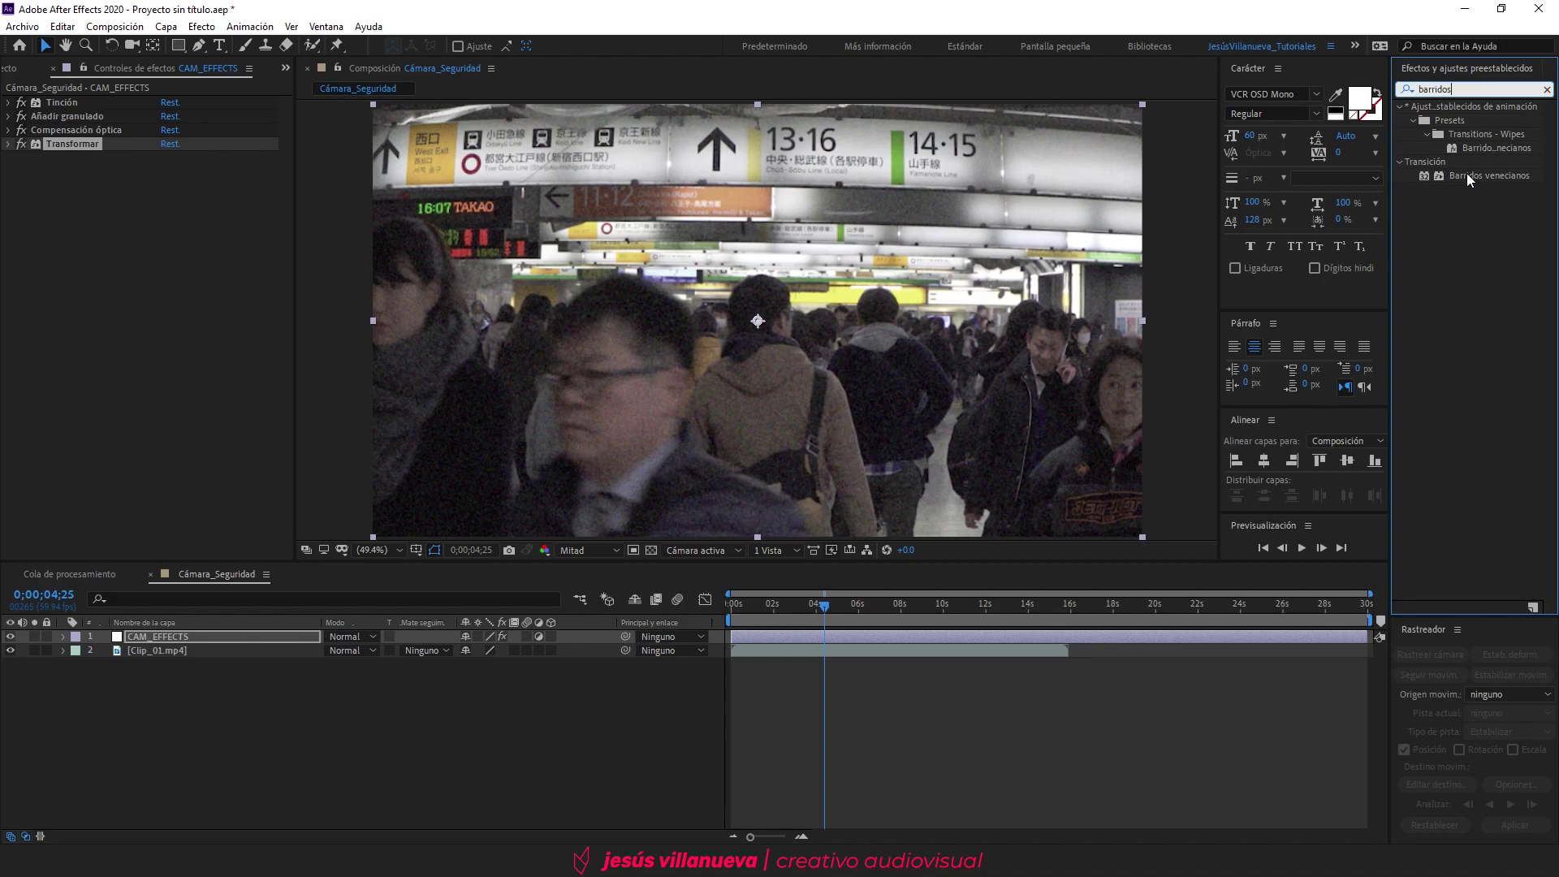
pyautogui.doubleClick(1467, 175)
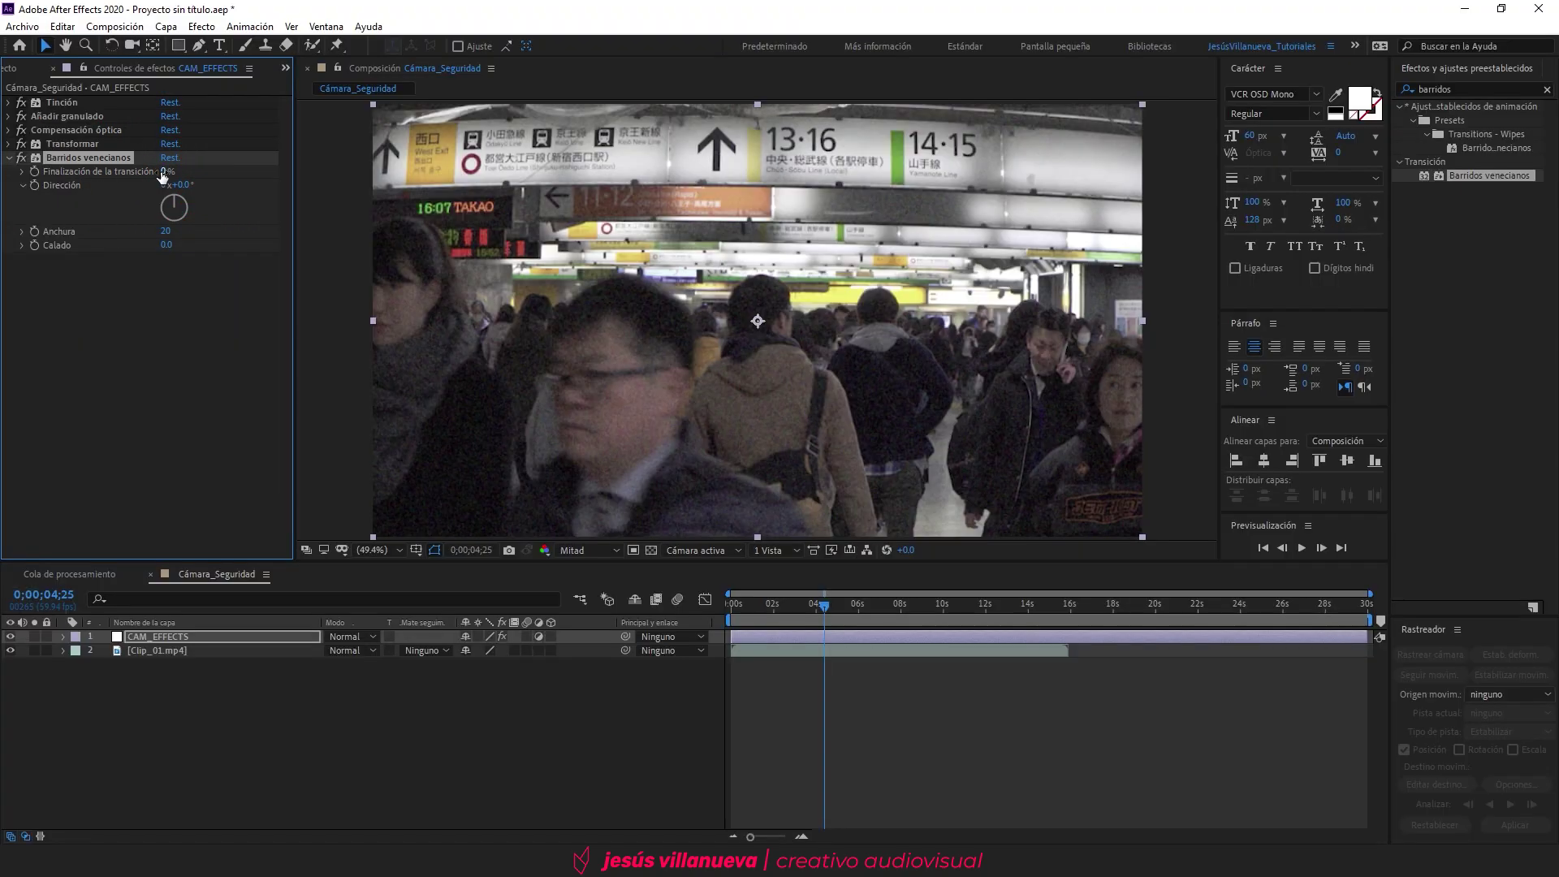
pyautogui.click(163, 172)
pyautogui.write('25')
pyautogui.press('Return')
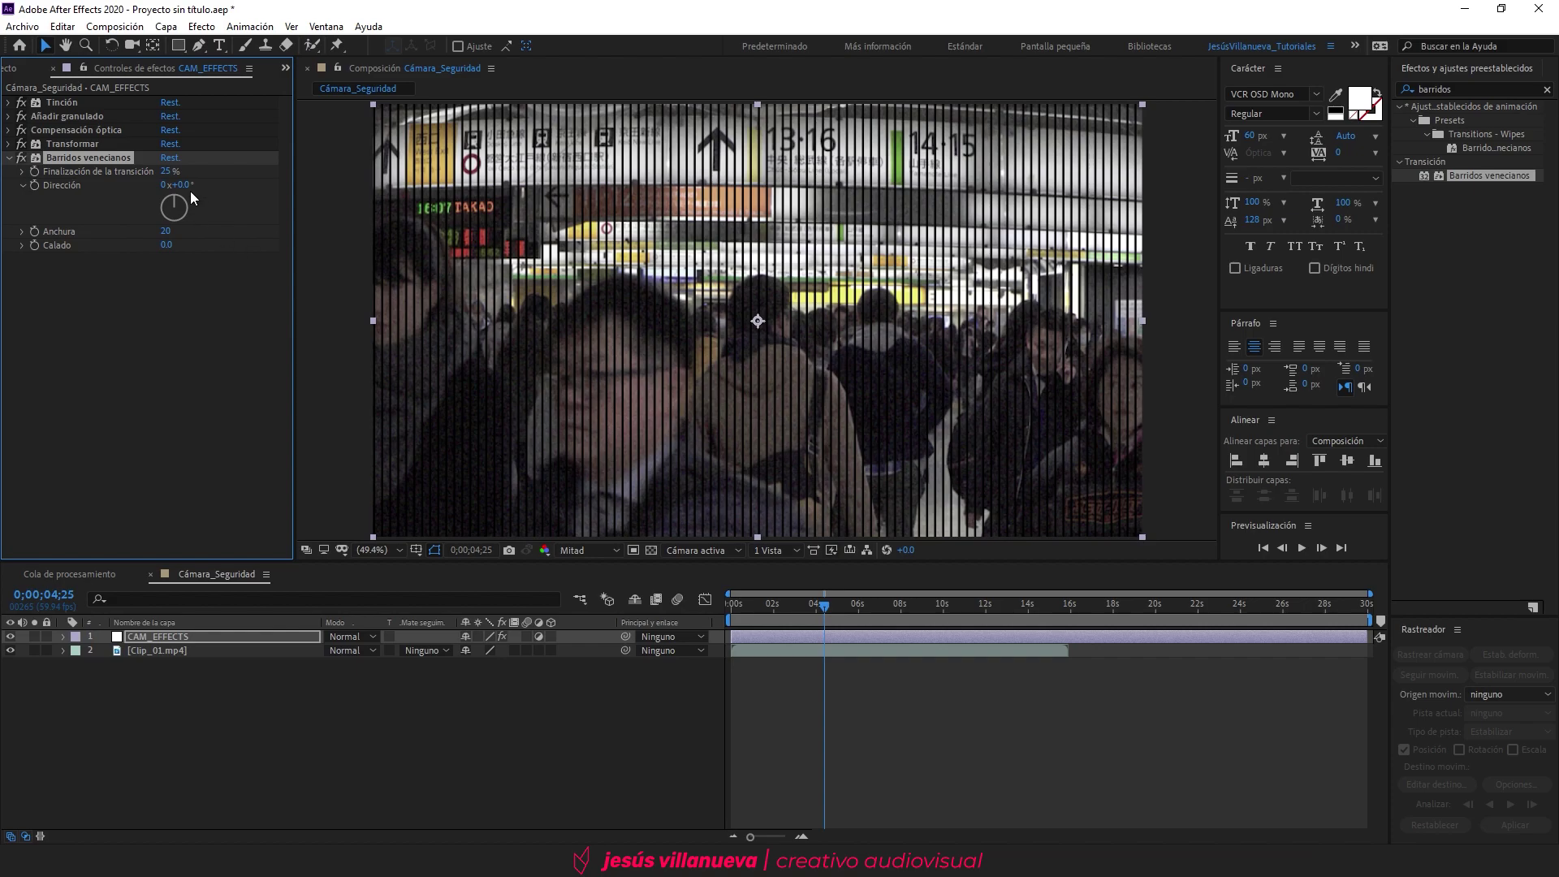
# Step: Set the blinds' Dirección to 90° and Anchura to 5
pyautogui.click(183, 185)
pyautogui.write('90')
pyautogui.press('Return')
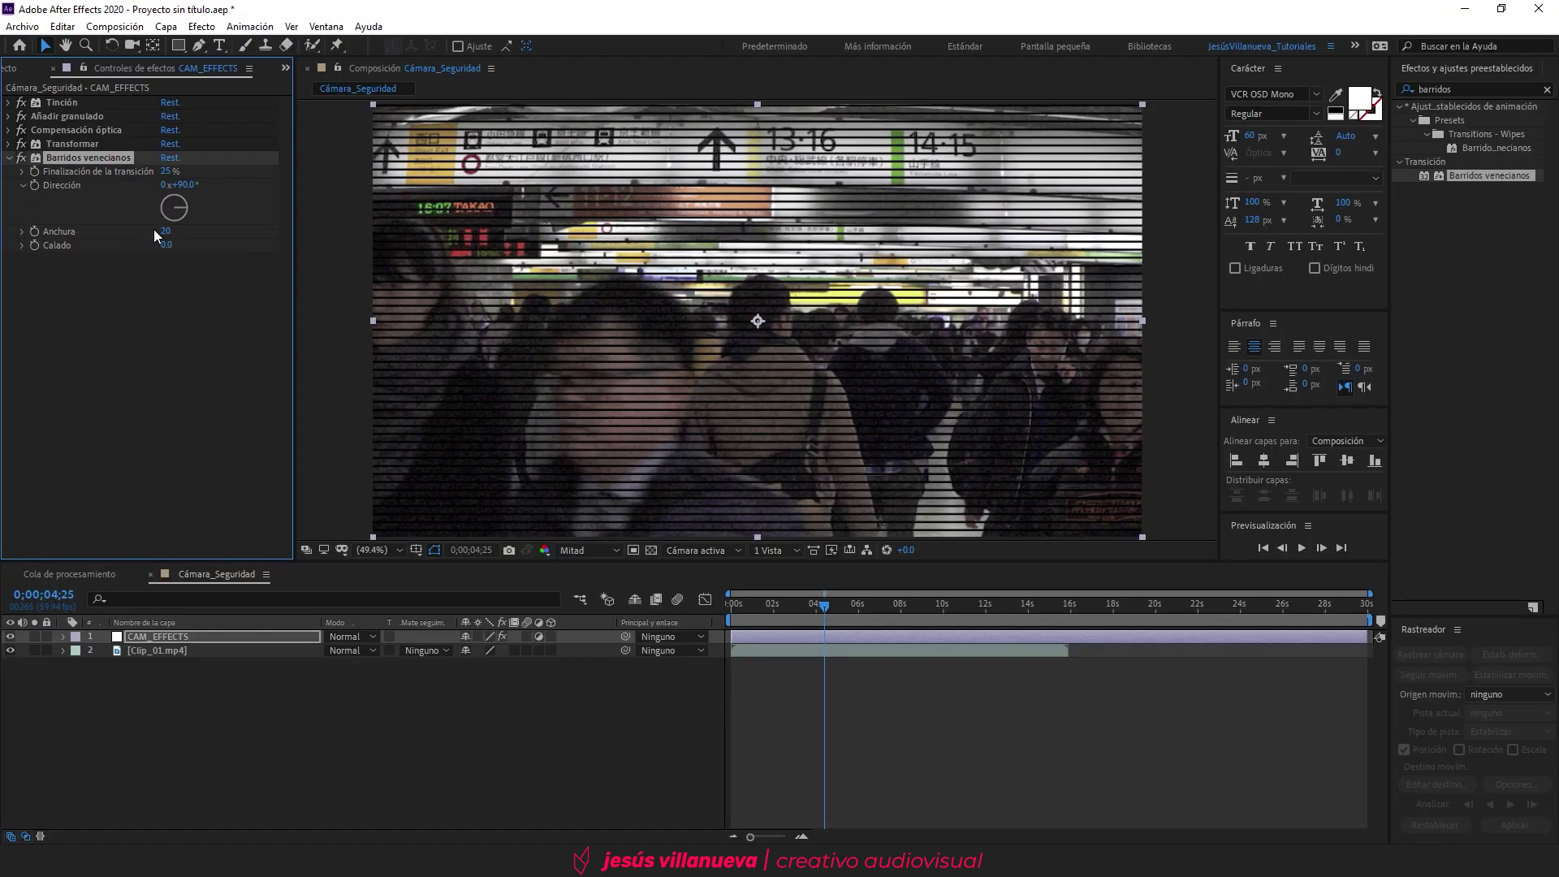
pyautogui.click(167, 231)
pyautogui.write('5')
pyautogui.press('Return')
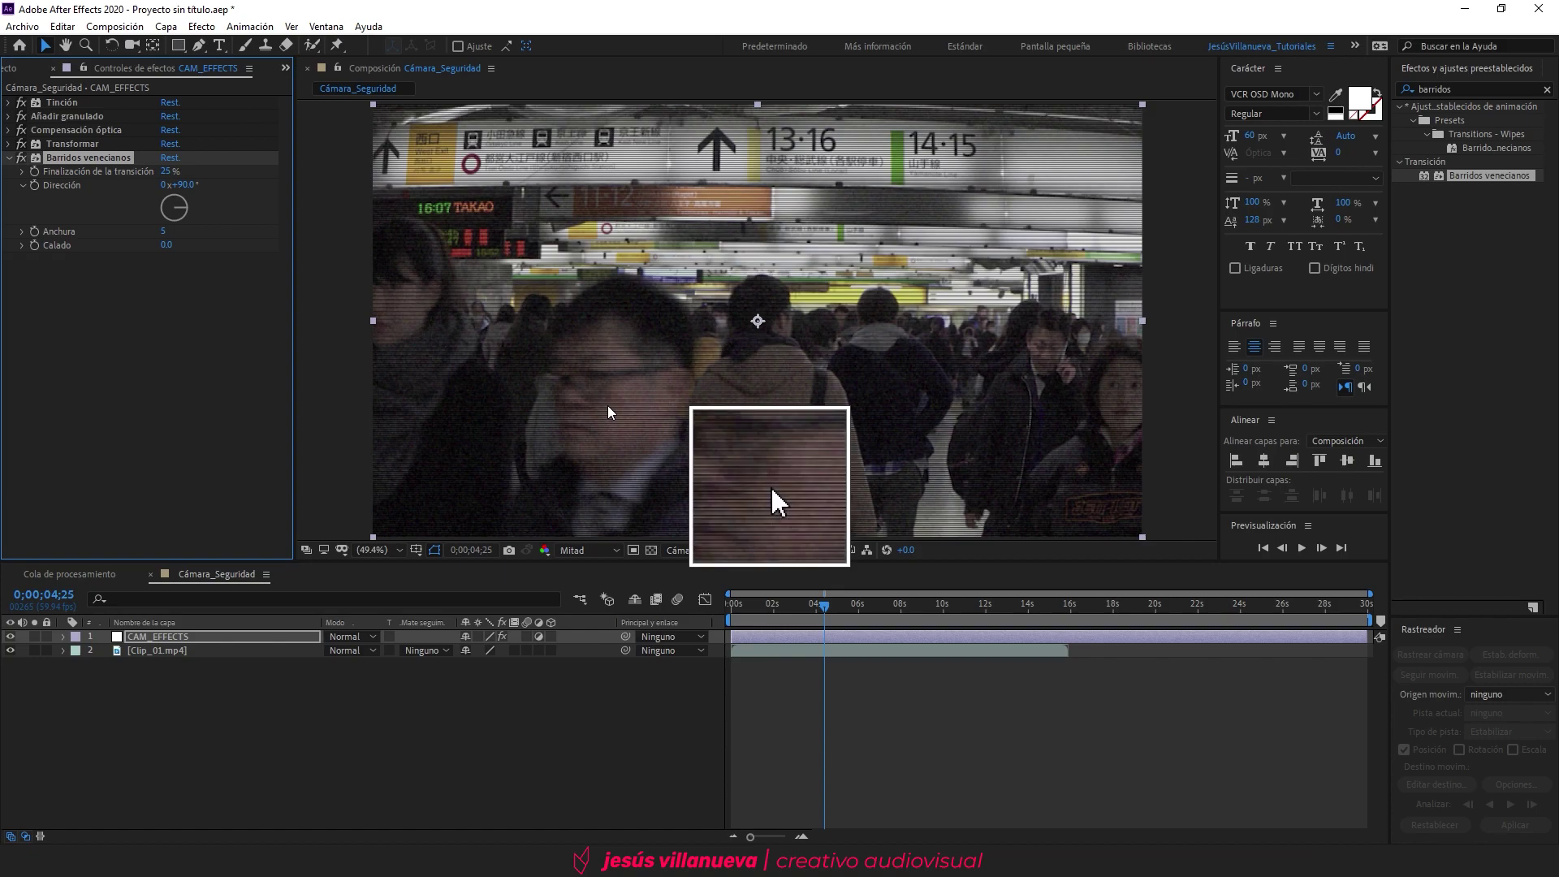
# Step: Widen the stripes to 10 and collapse the Barridos venecianos effect
pyautogui.click(165, 231)
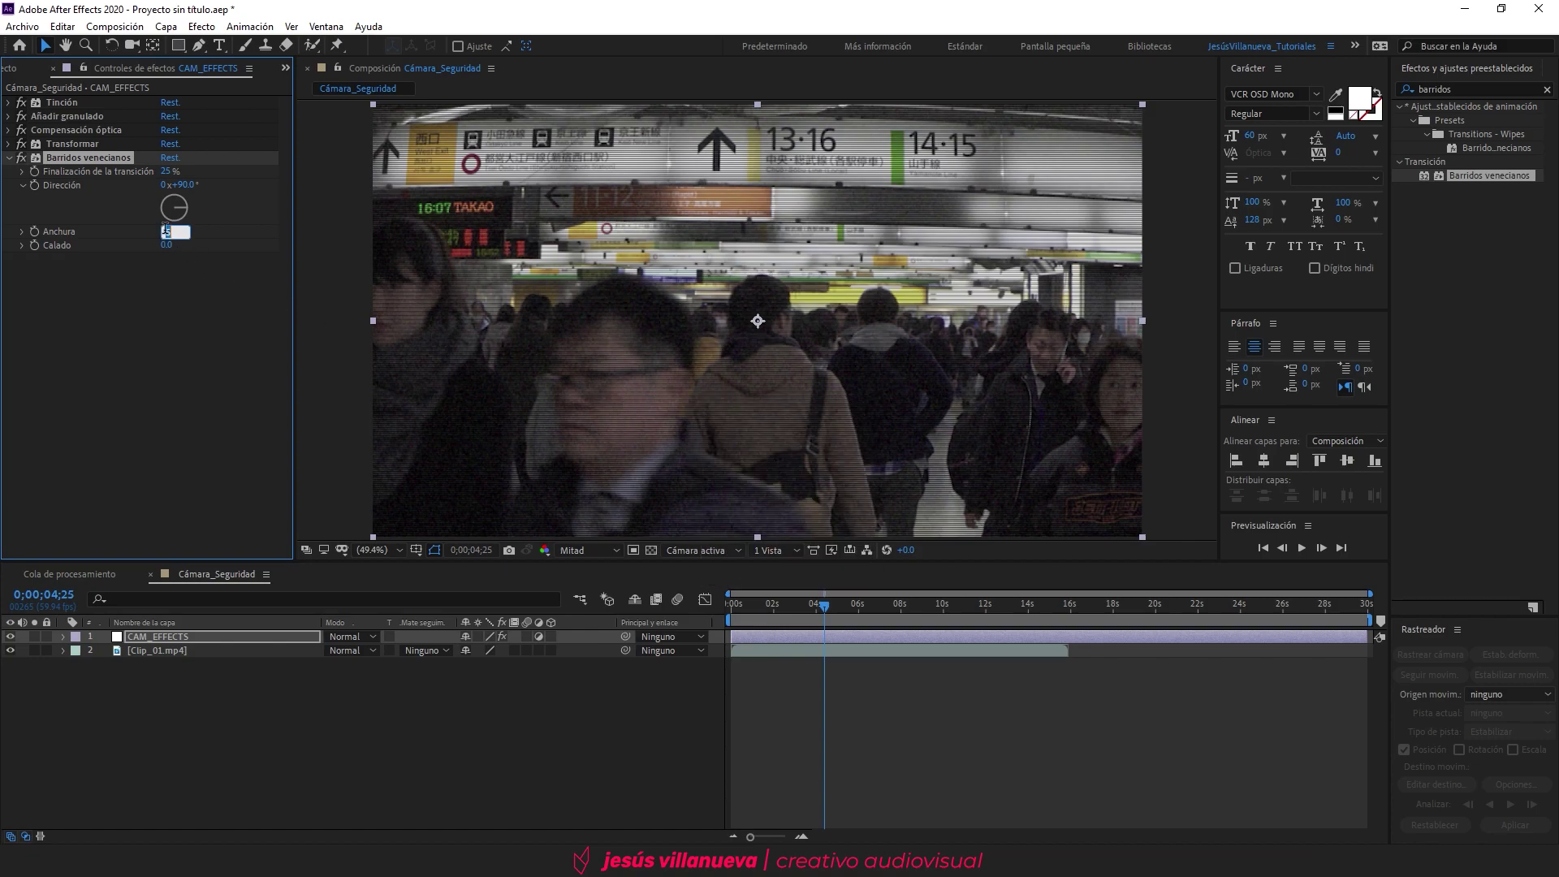
pyautogui.write('10')
pyautogui.press('Return')
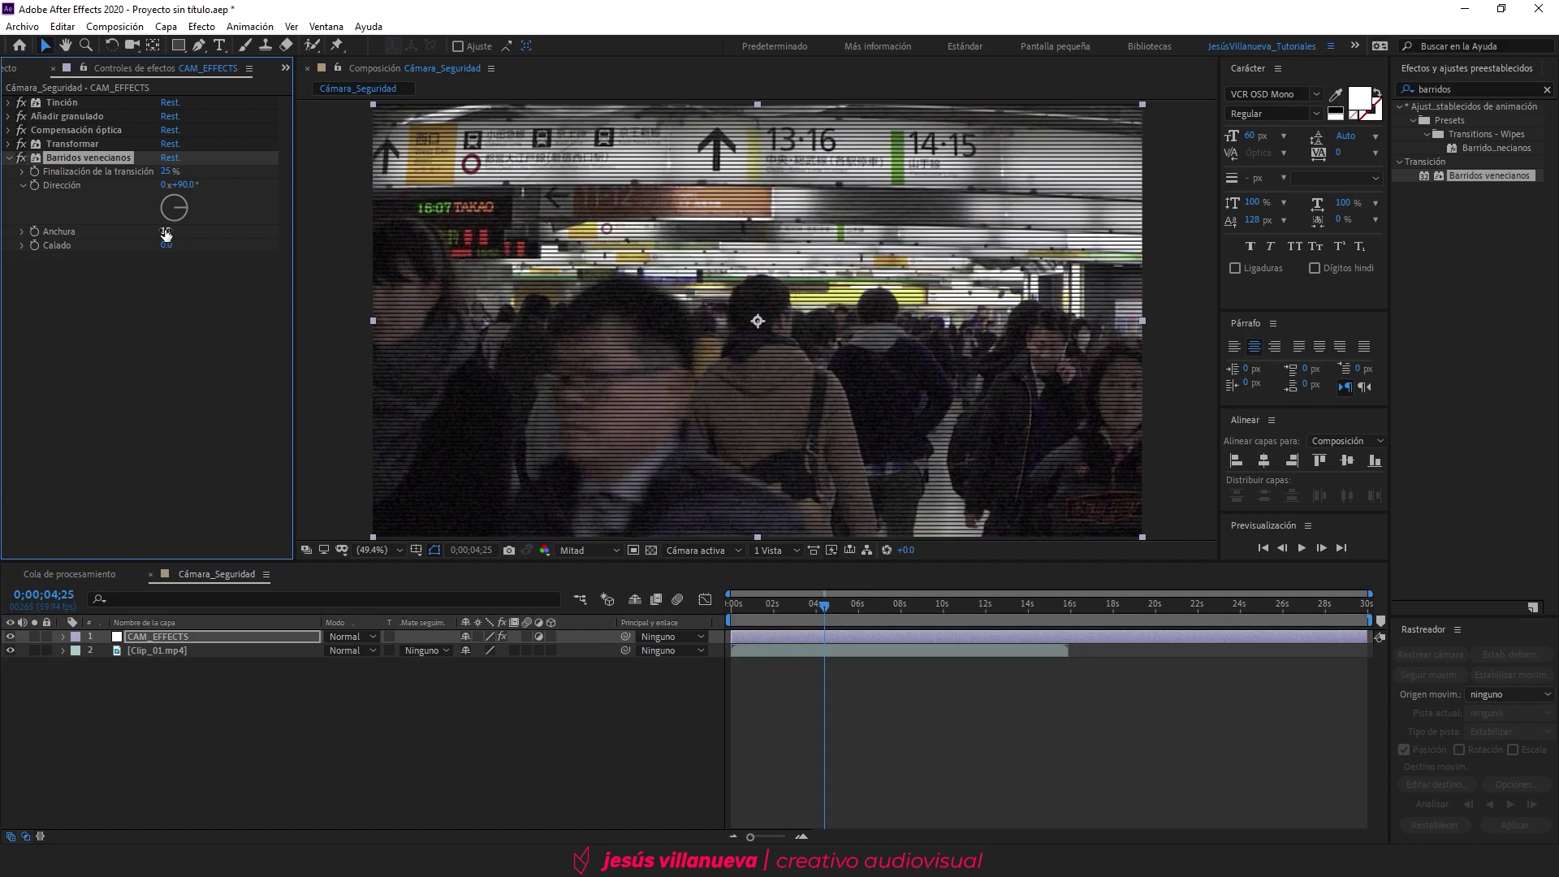
pyautogui.click(10, 158)
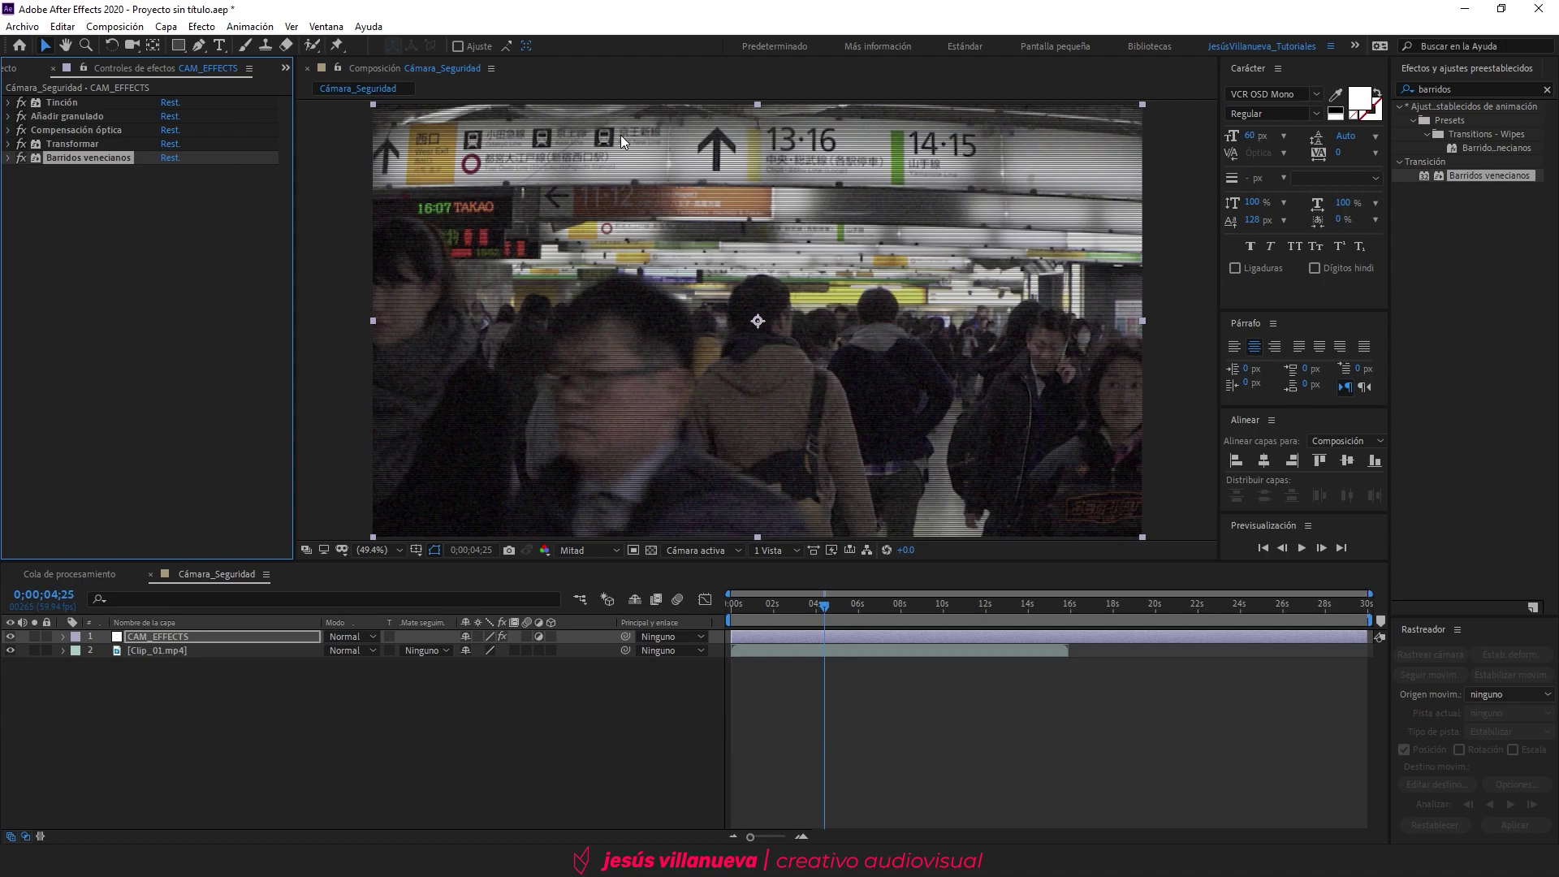
pyautogui.click(1452, 88)
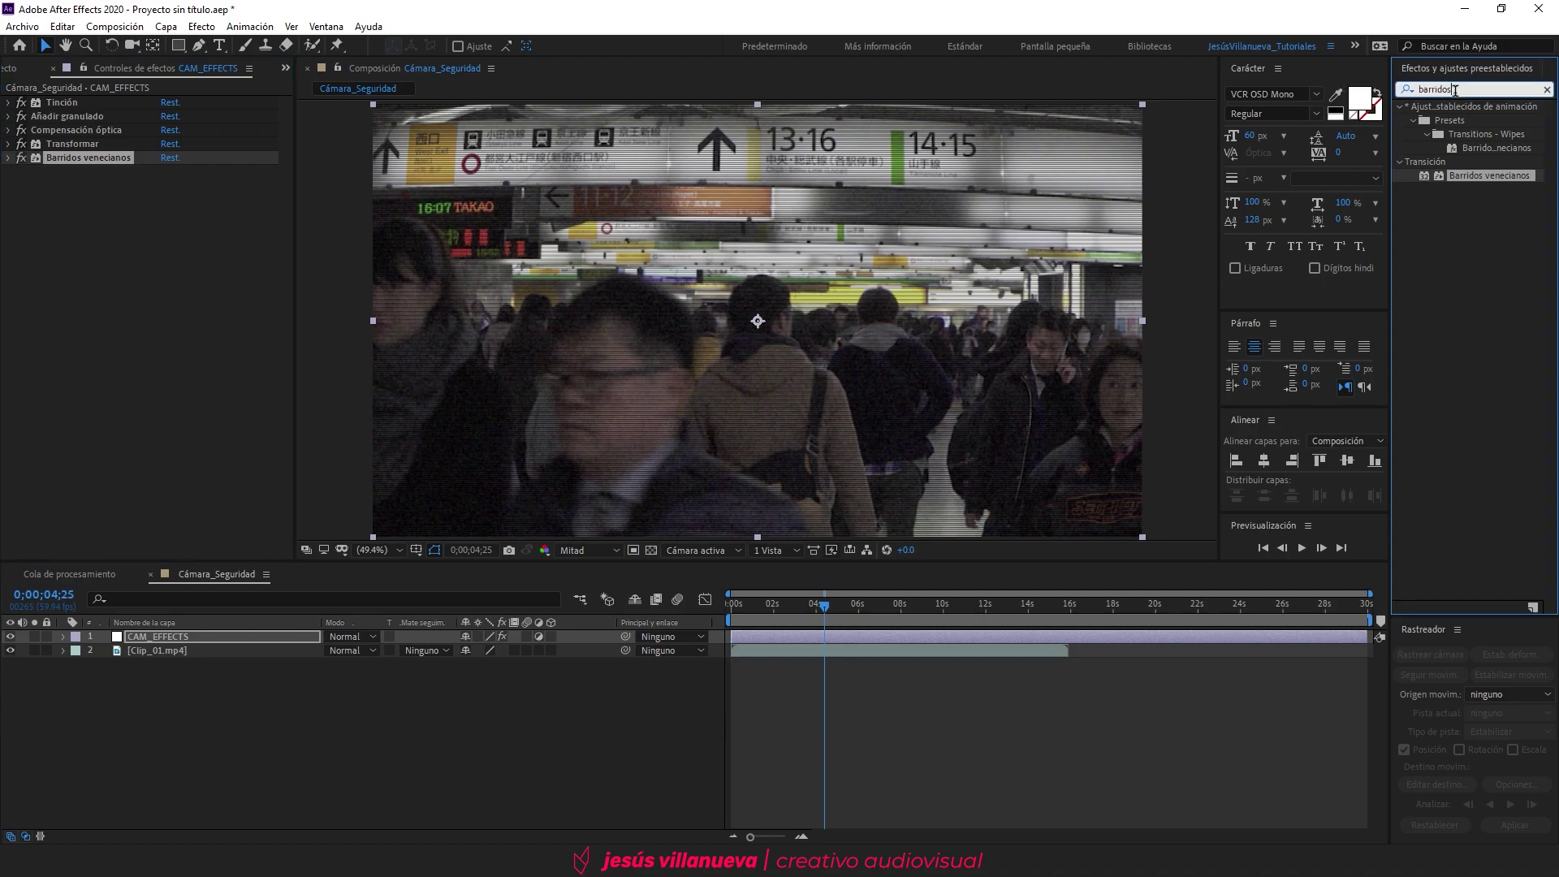
# Step: Apply the Círculo effect to CAM_EFFECTS with Esténcil alfa blending
pyautogui.write('Cír')
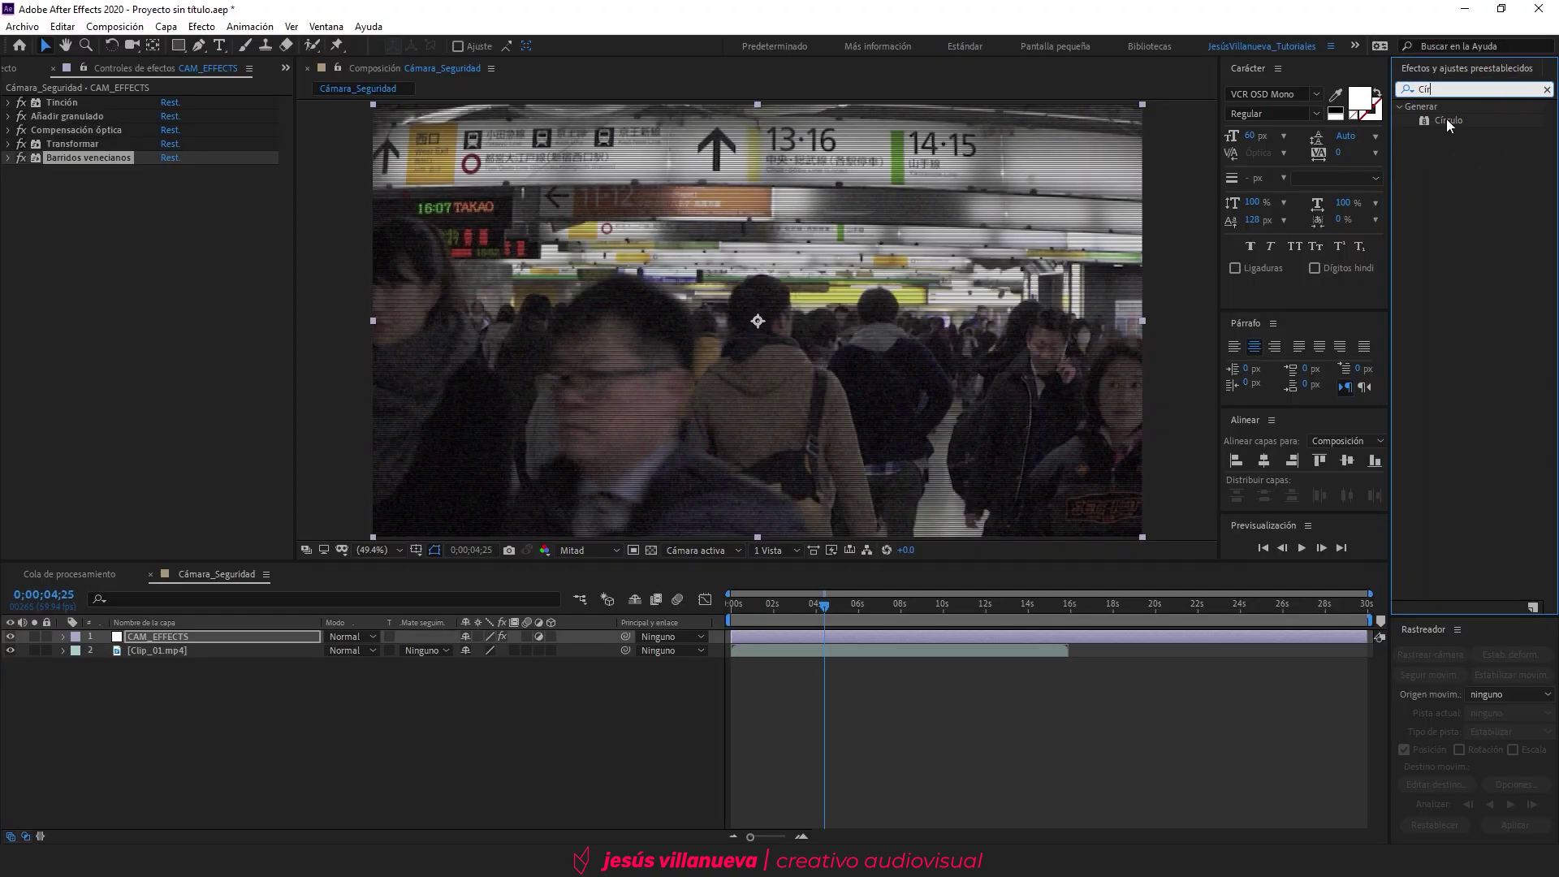
pyautogui.doubleClick(1446, 120)
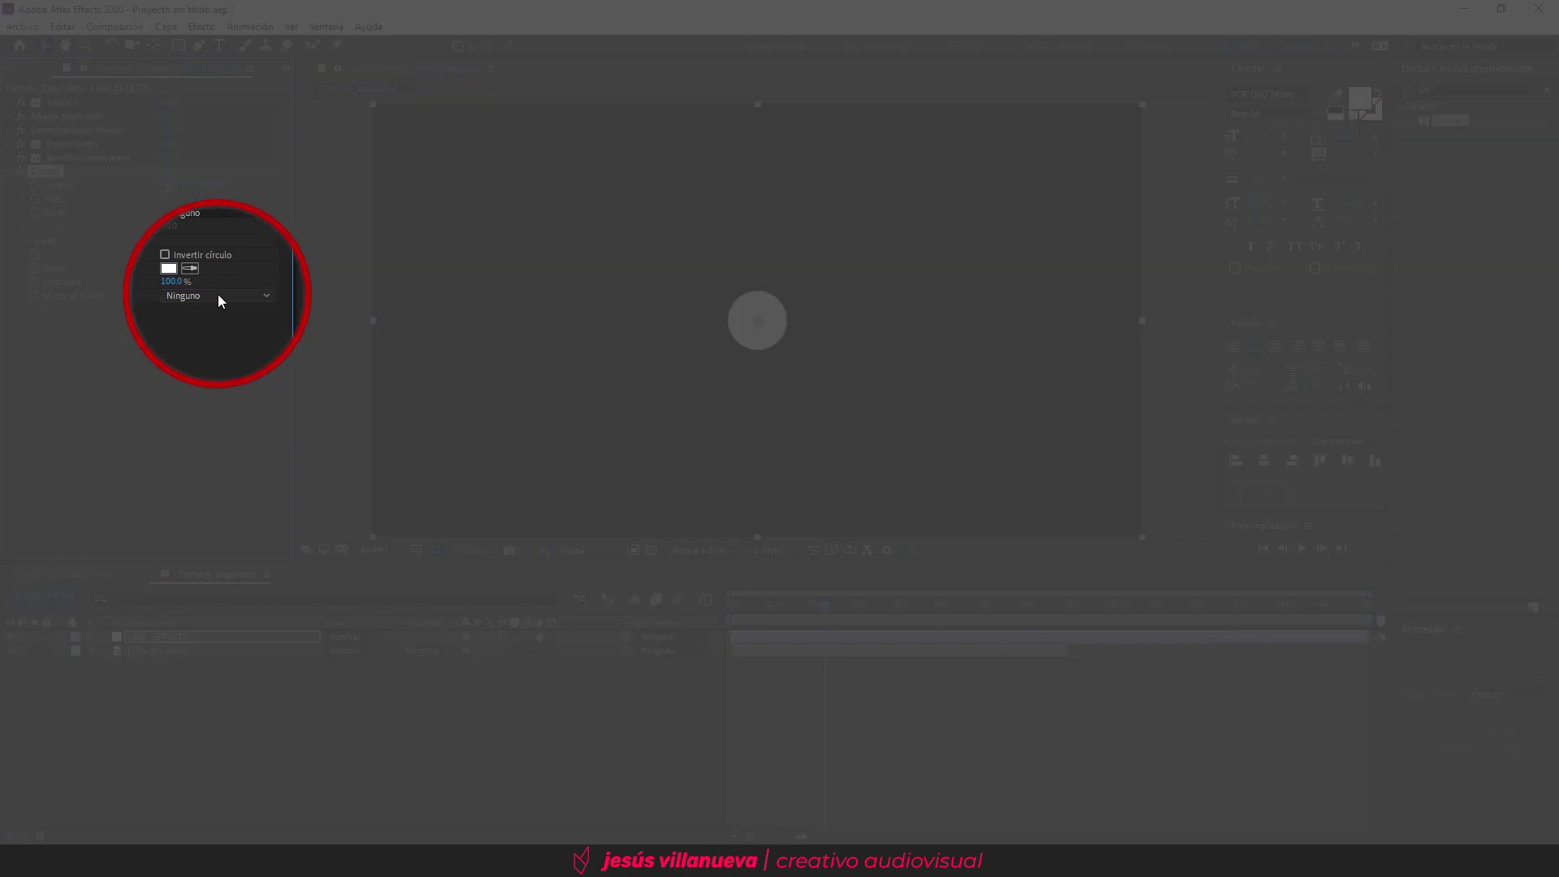
pyautogui.click(218, 296)
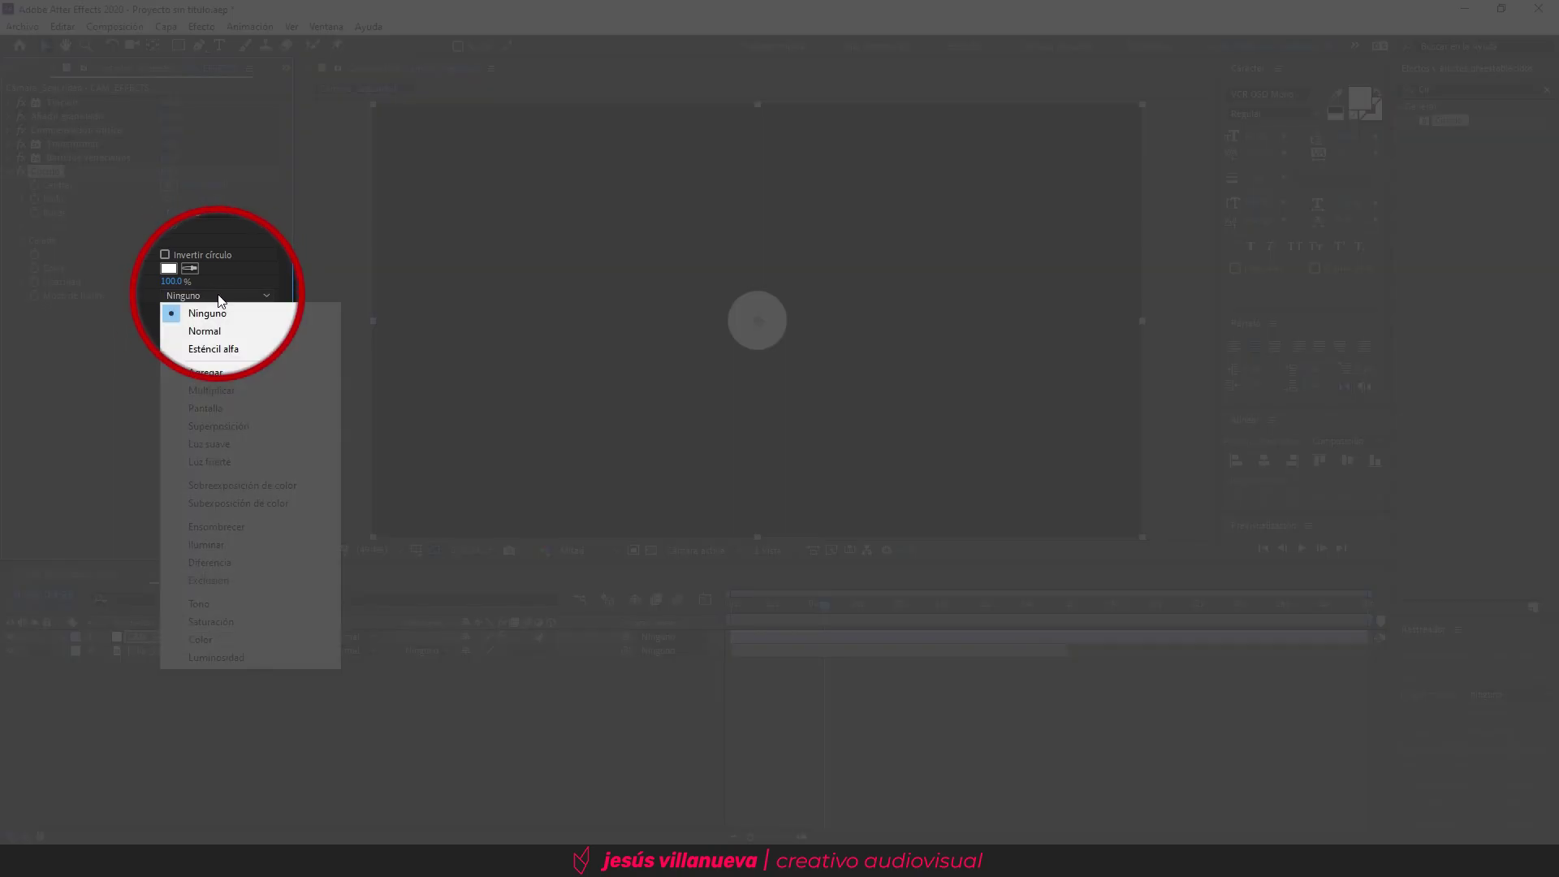
pyautogui.click(219, 351)
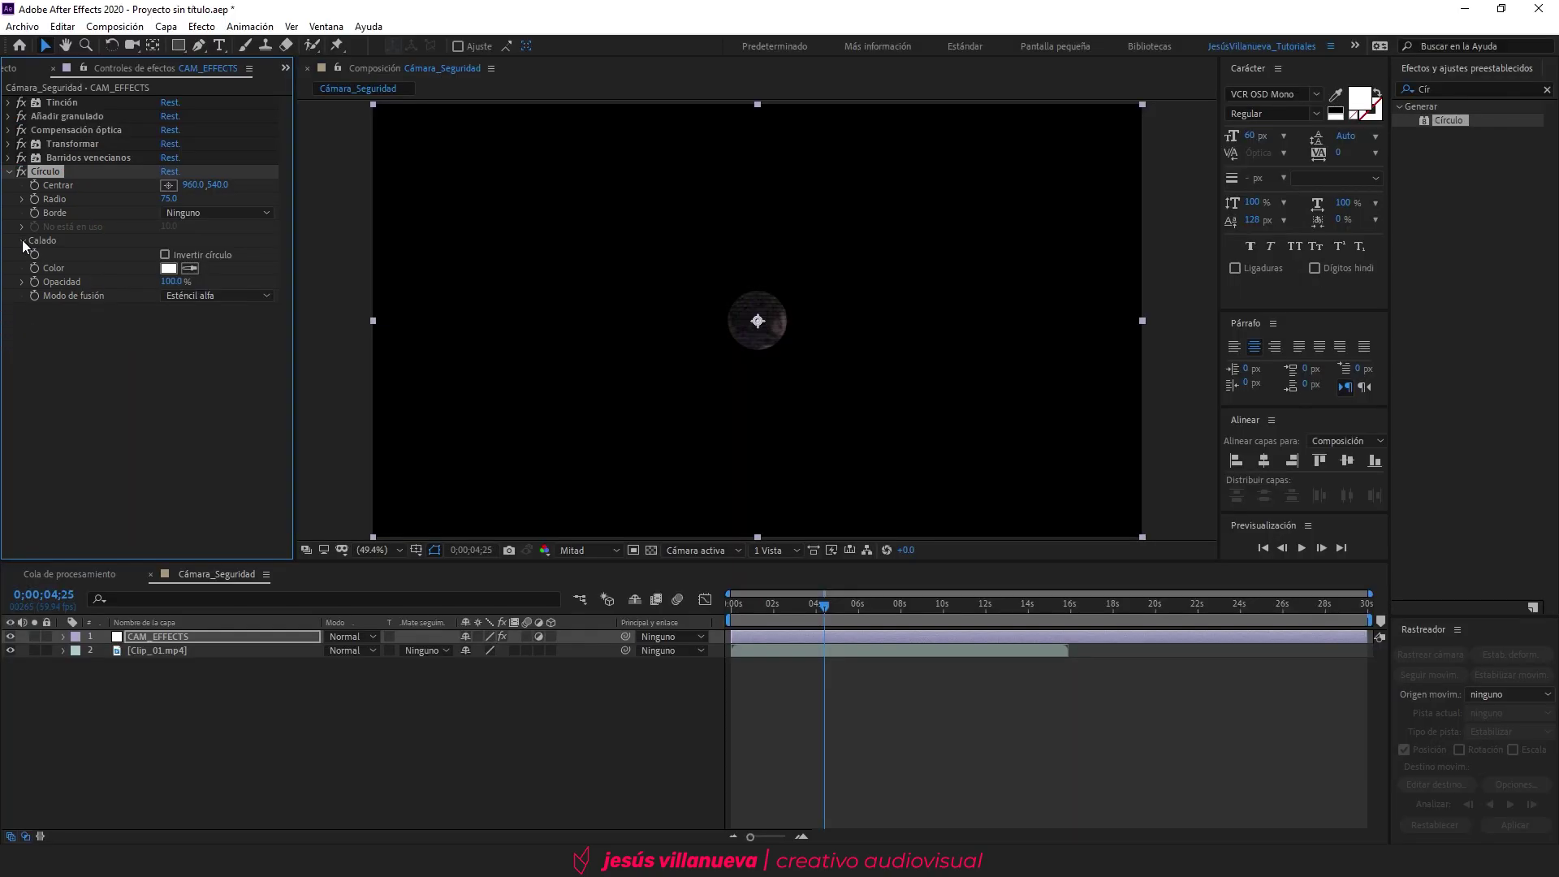
# Step: Set the circle's outer feather to 500 and radius to 900
pyautogui.click(22, 241)
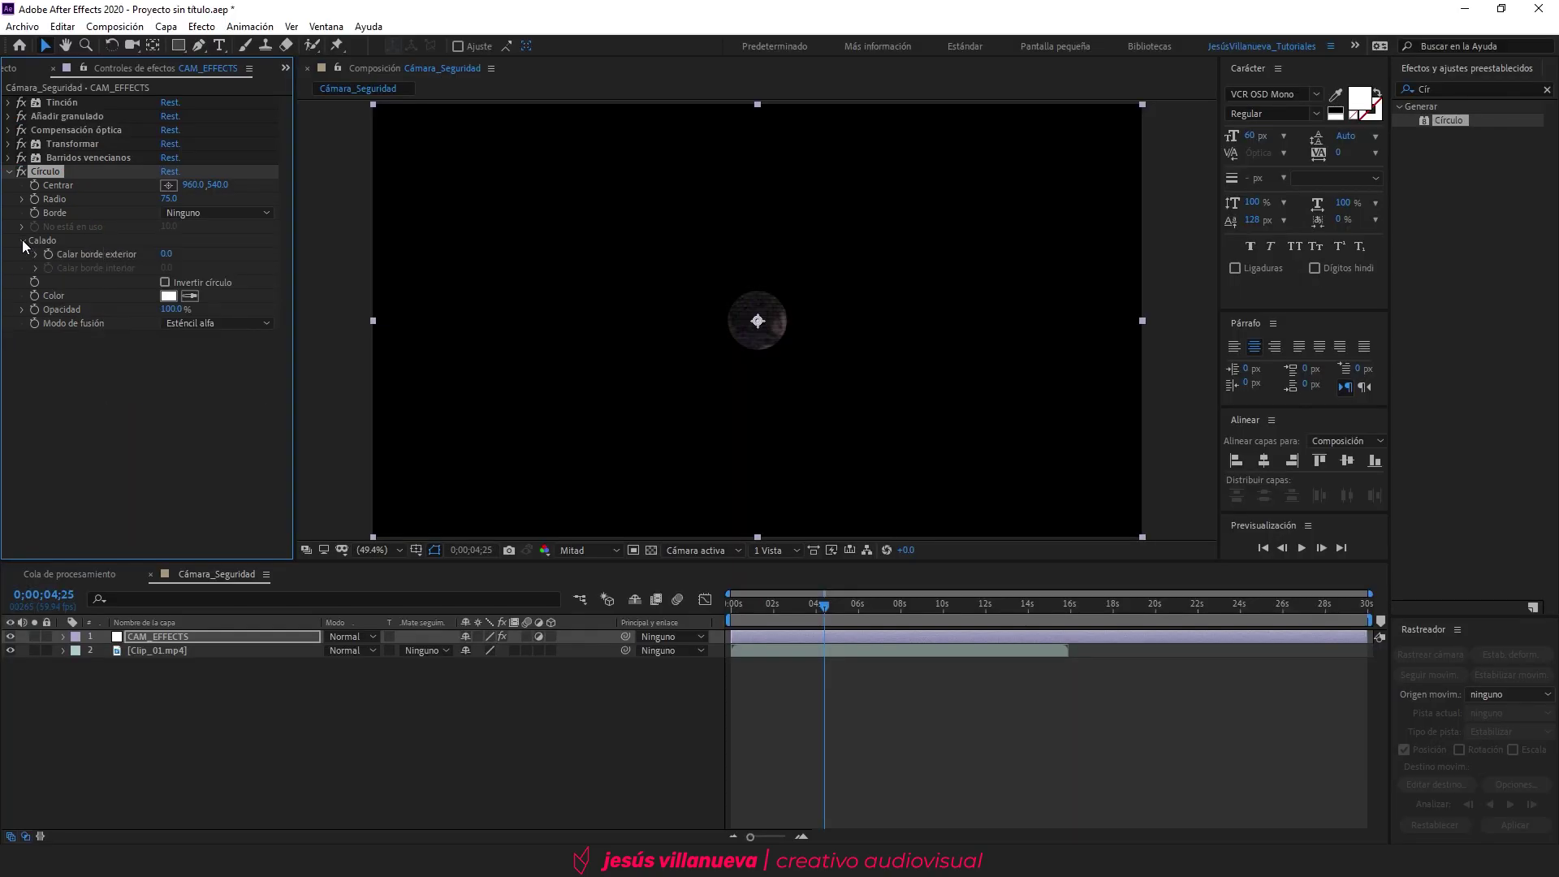
pyautogui.click(167, 253)
pyautogui.write('100')
pyautogui.press('Return')
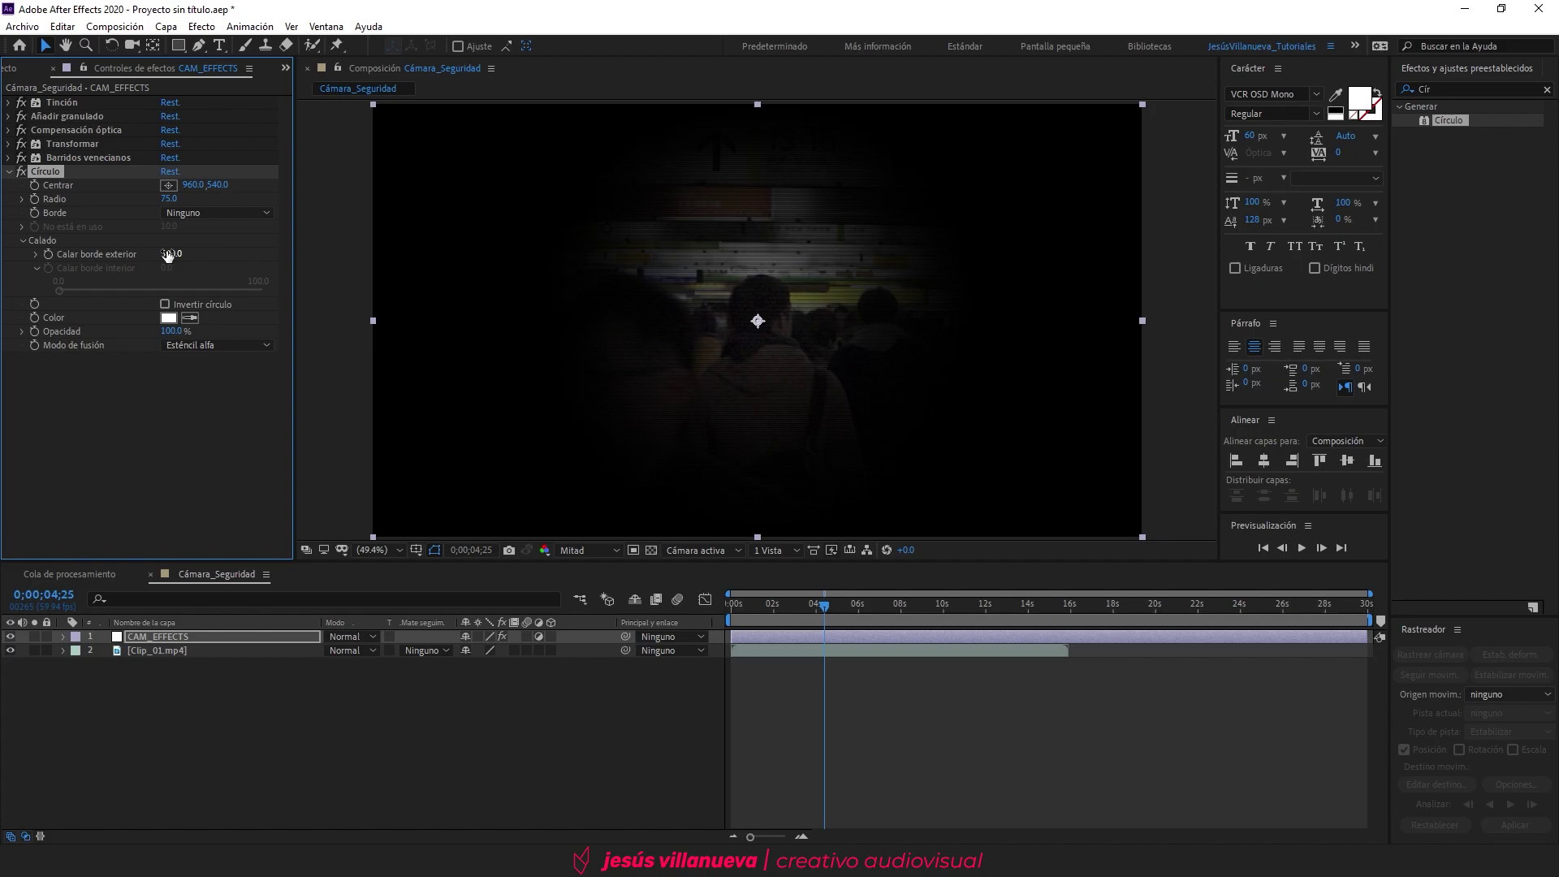
pyautogui.click(168, 255)
pyautogui.write('500')
pyautogui.press('Return')
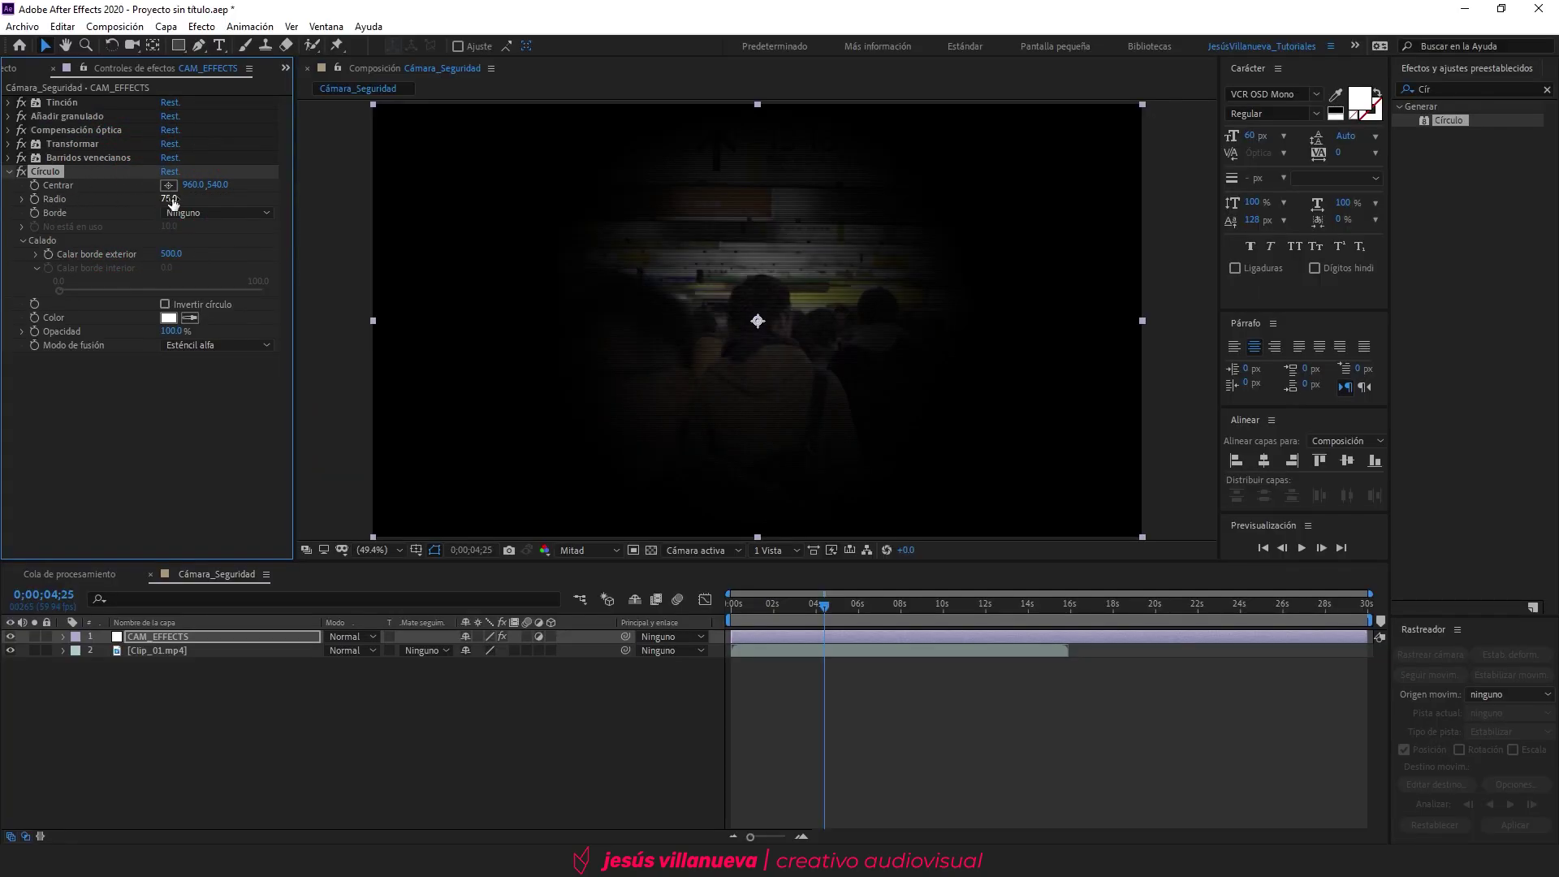
pyautogui.click(170, 199)
pyautogui.write('900')
pyautogui.press('Return')
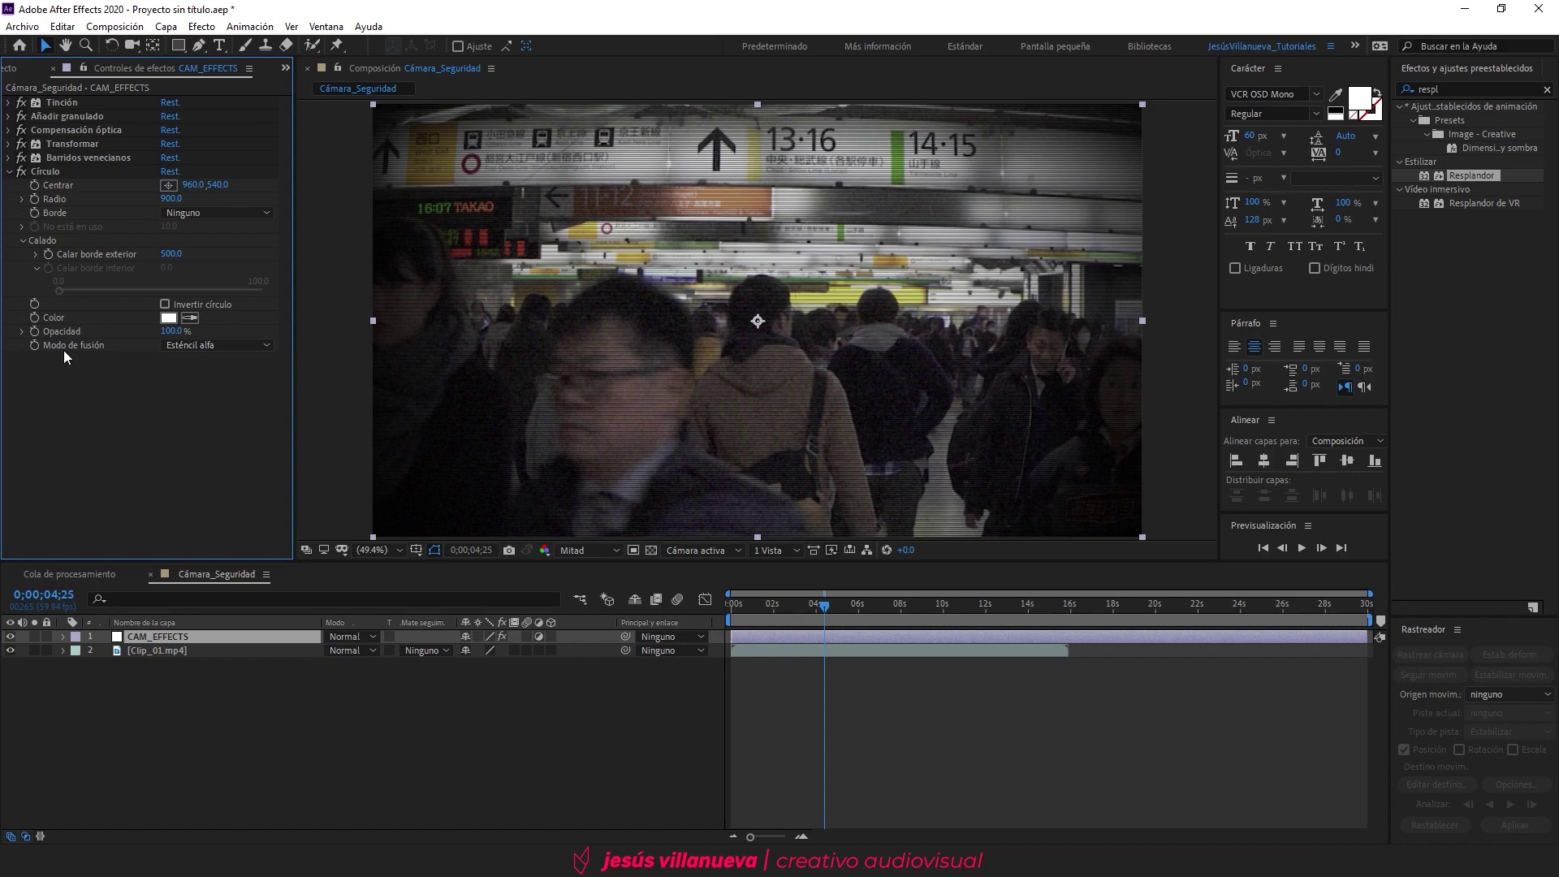
# Step: Apply the Curvas effect to CAM_EFFECTS
pyautogui.click(1462, 90)
pyautogui.write('curvas')
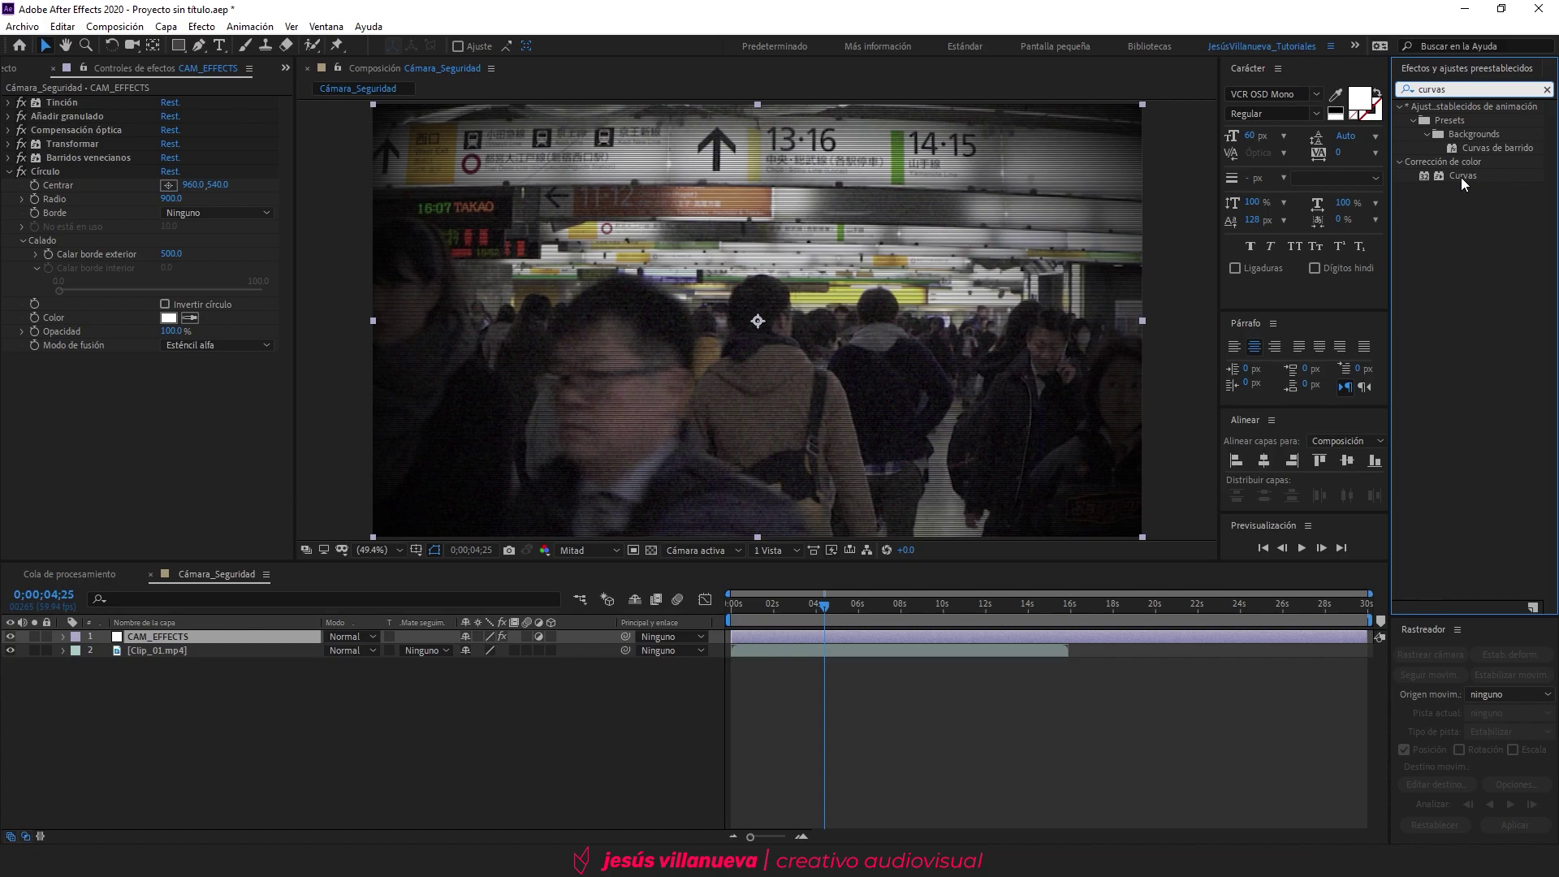
pyautogui.doubleClick(1461, 177)
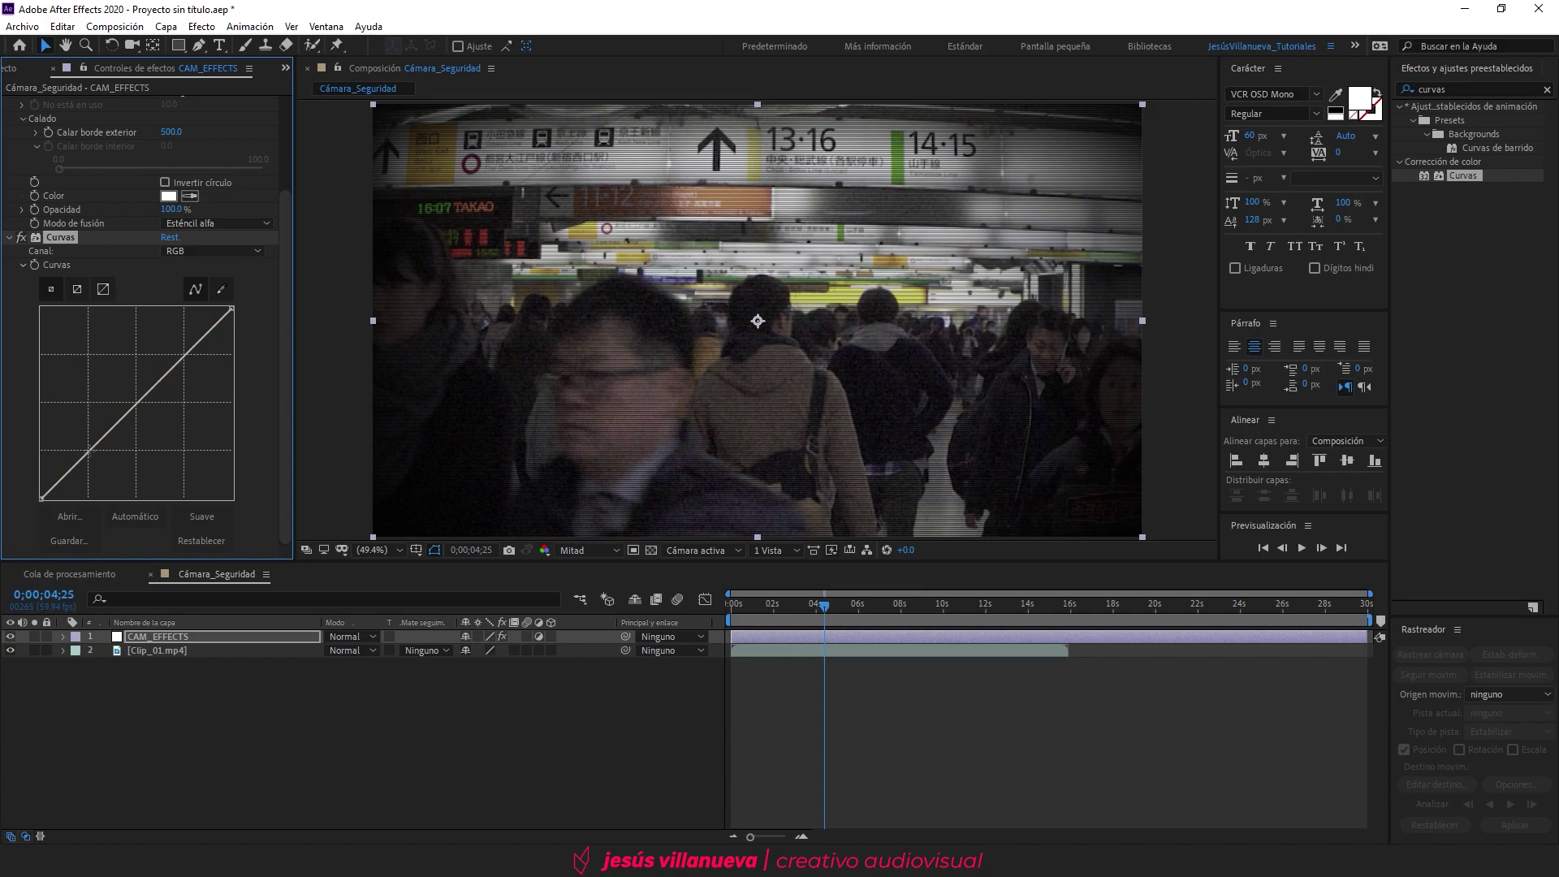
# Step: Pull shadows down and highlights up into an S-shaped RGB curve
pyautogui.moveTo(90, 449); pyautogui.dragTo(92, 456)
pyautogui.click(96, 461)
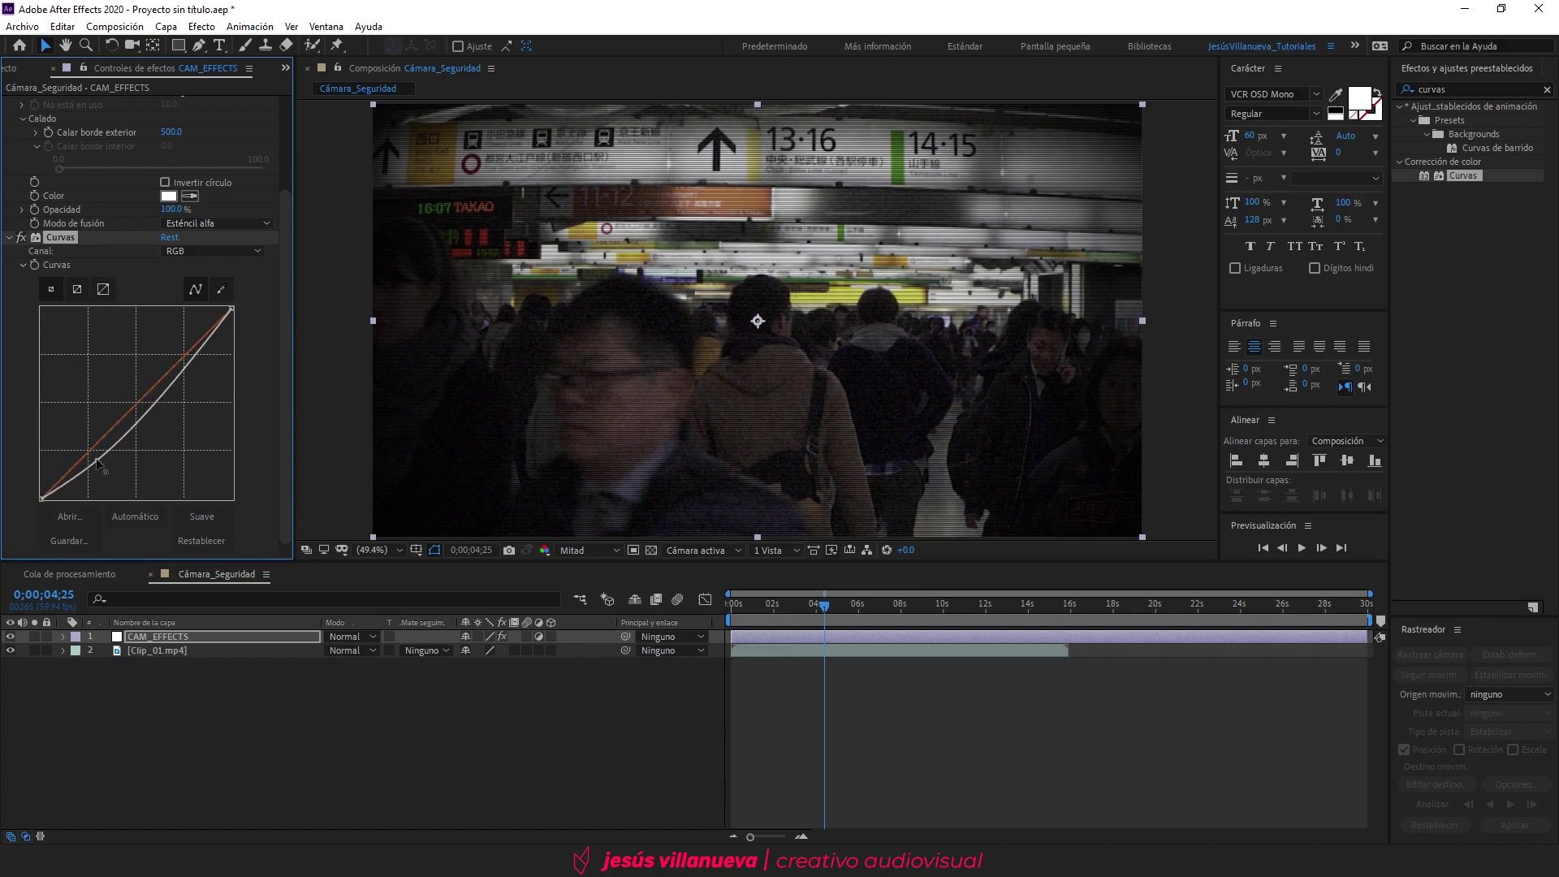
pyautogui.moveTo(176, 380); pyautogui.dragTo(170, 346)
pyautogui.moveTo(98, 460); pyautogui.dragTo(97, 455)
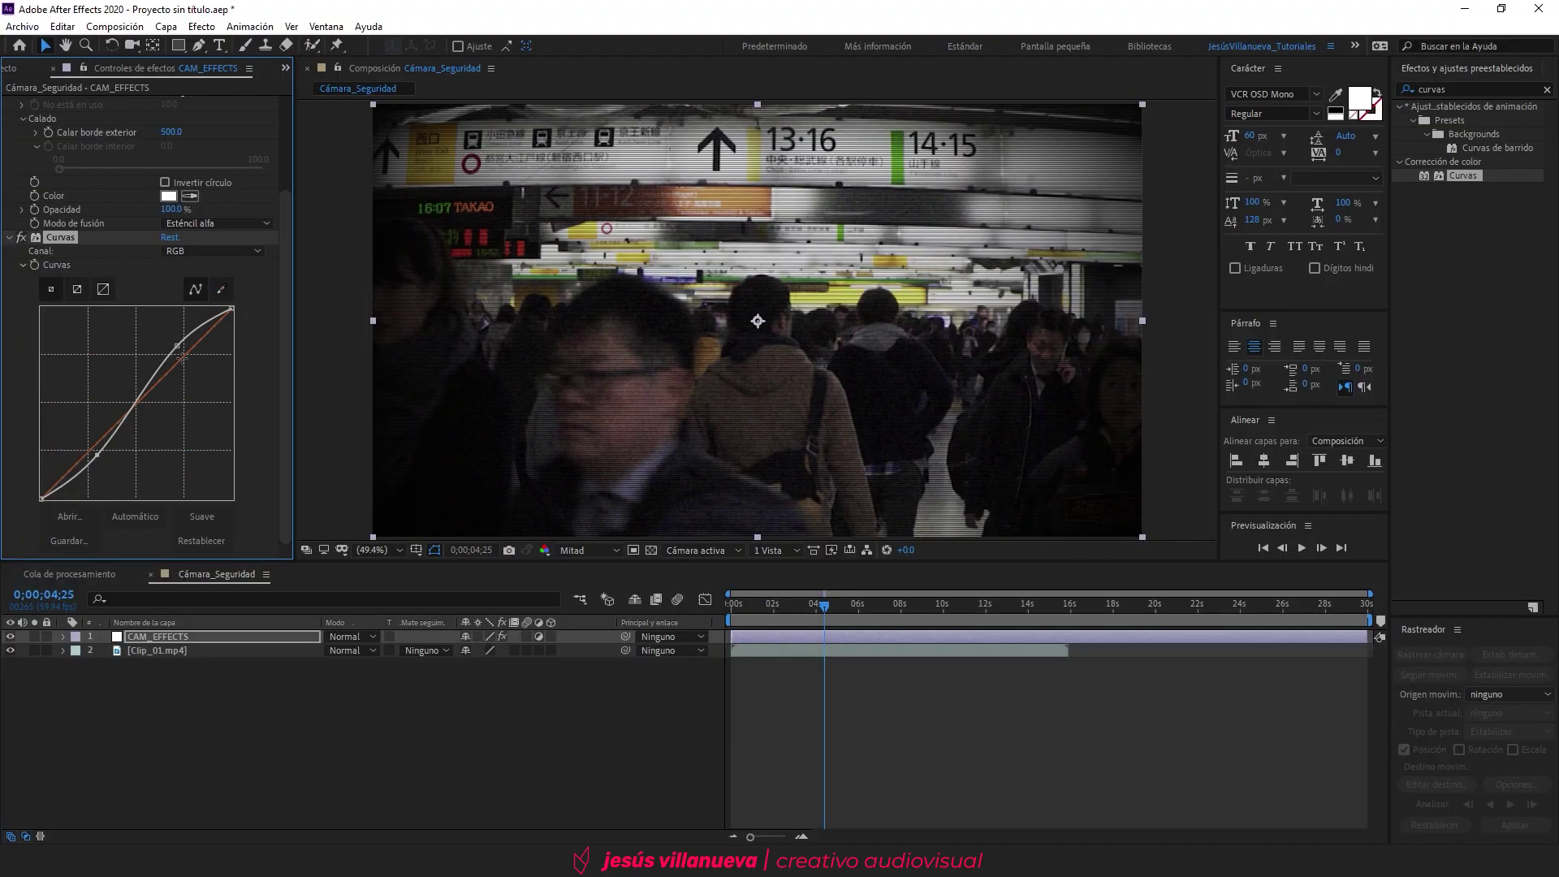
pyautogui.moveTo(182, 355); pyautogui.dragTo(181, 338)
# Step: Apply the Resplandor glow effect to CAM_EFFECTS
pyautogui.click(1462, 88)
pyautogui.write('respl')
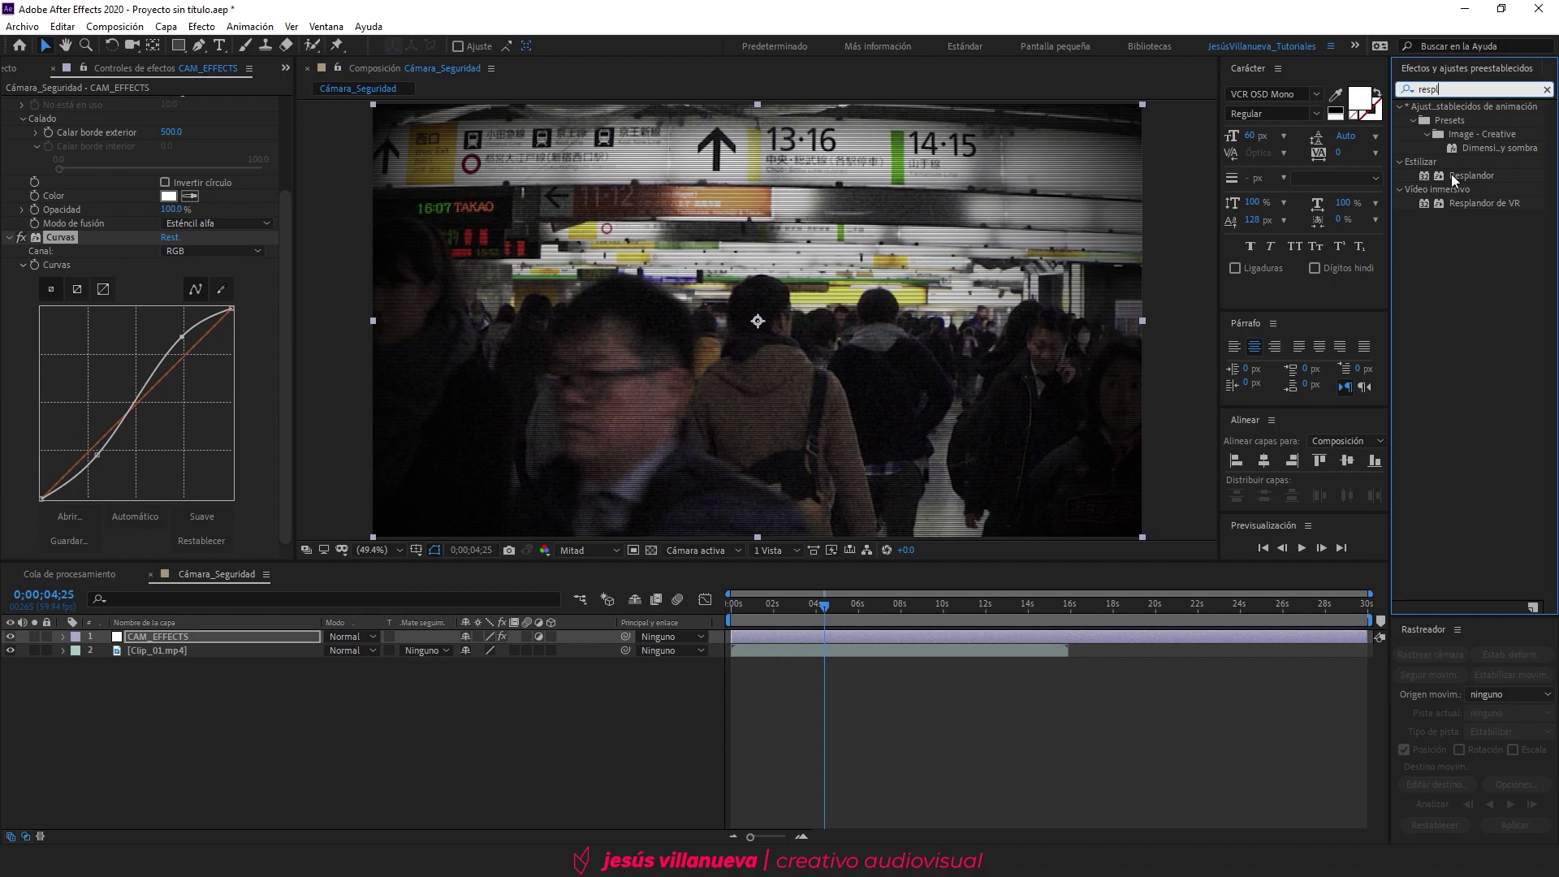
pyautogui.doubleClick(1452, 175)
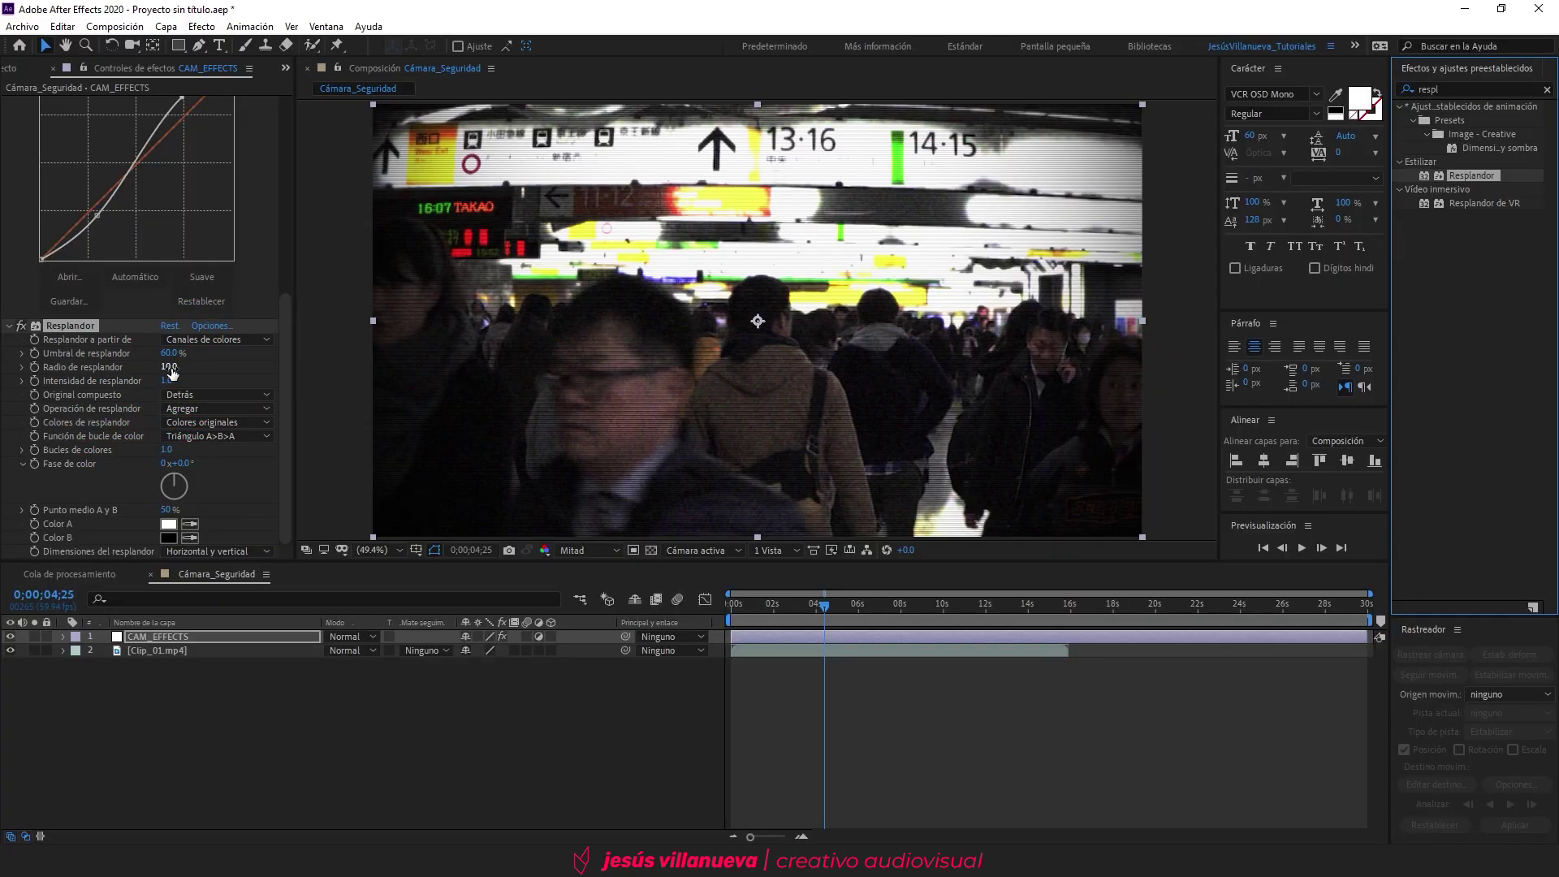
# Step: Set glow radius 250 and intensity 0.5, toggling the effect to compare
pyautogui.click(169, 367)
pyautogui.write('250')
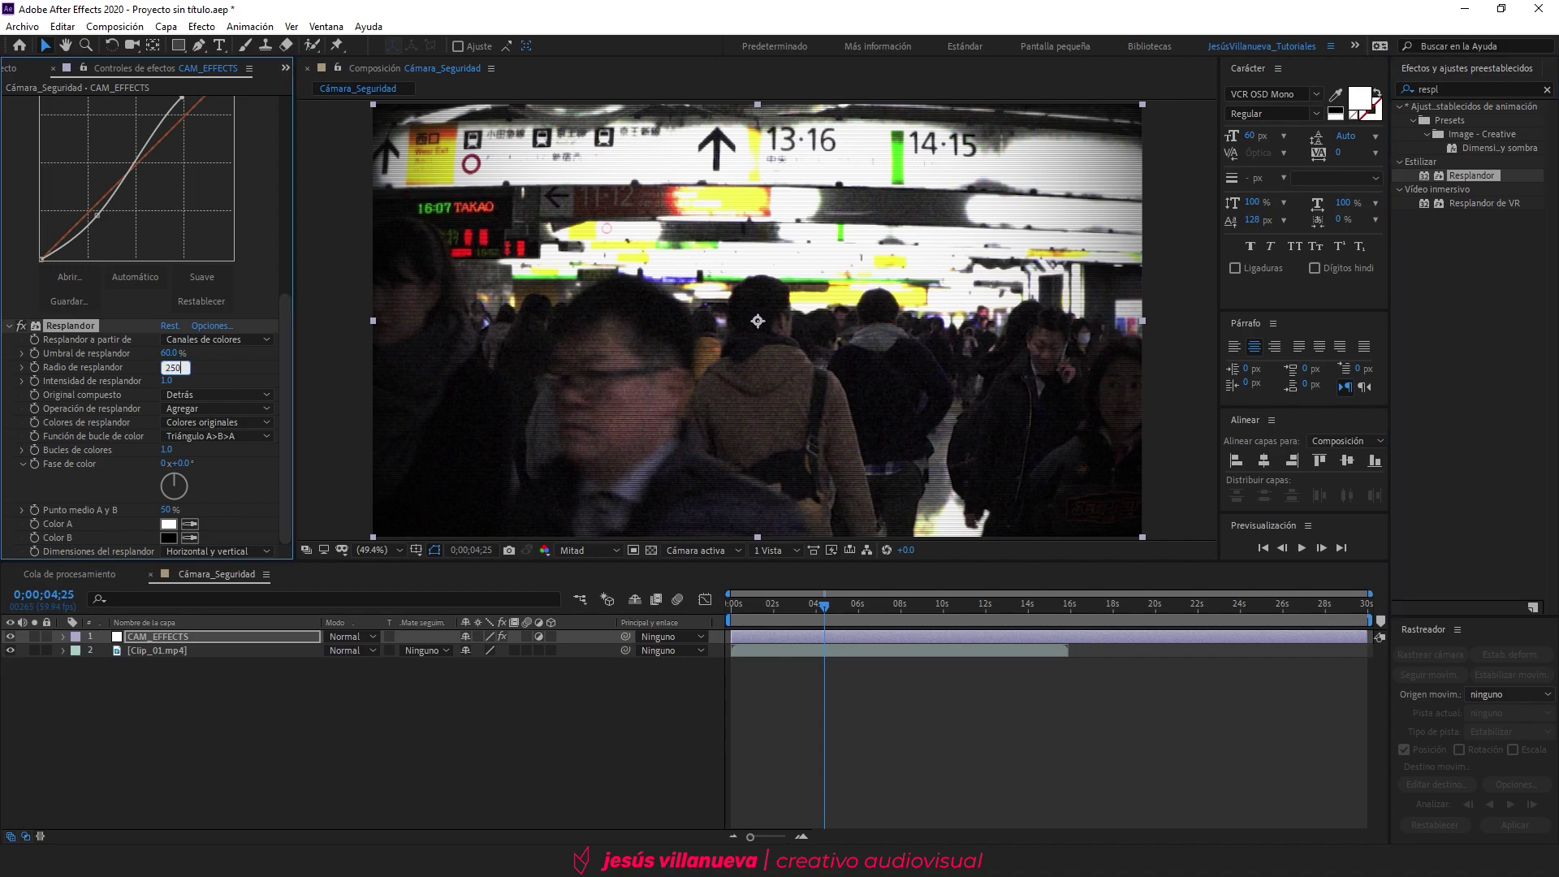
pyautogui.press('Return')
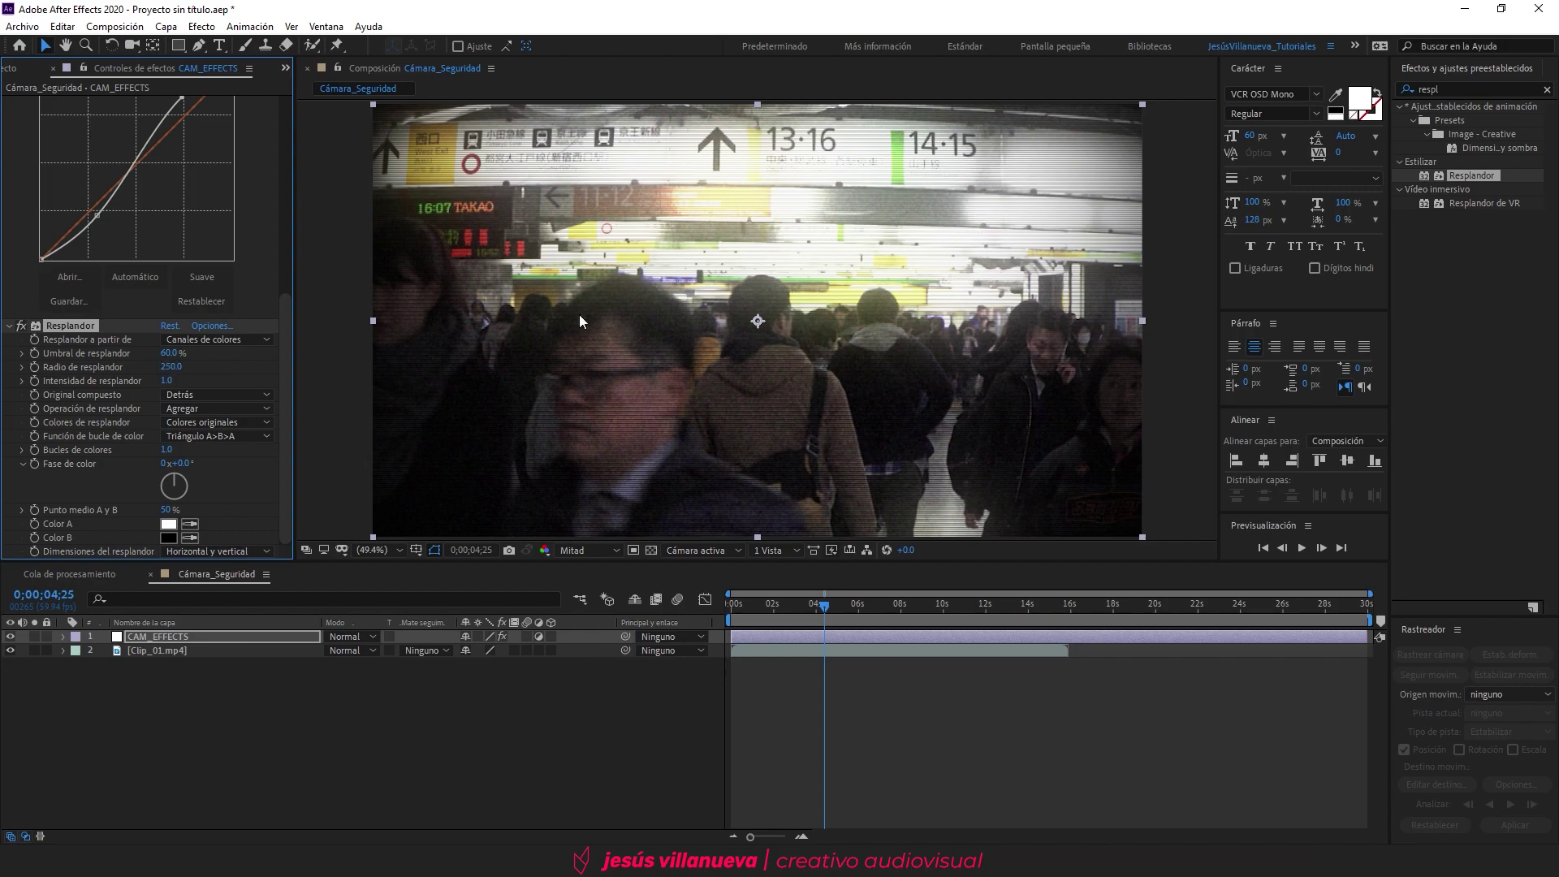
pyautogui.click(166, 381)
pyautogui.write('0.5')
pyautogui.press('Return')
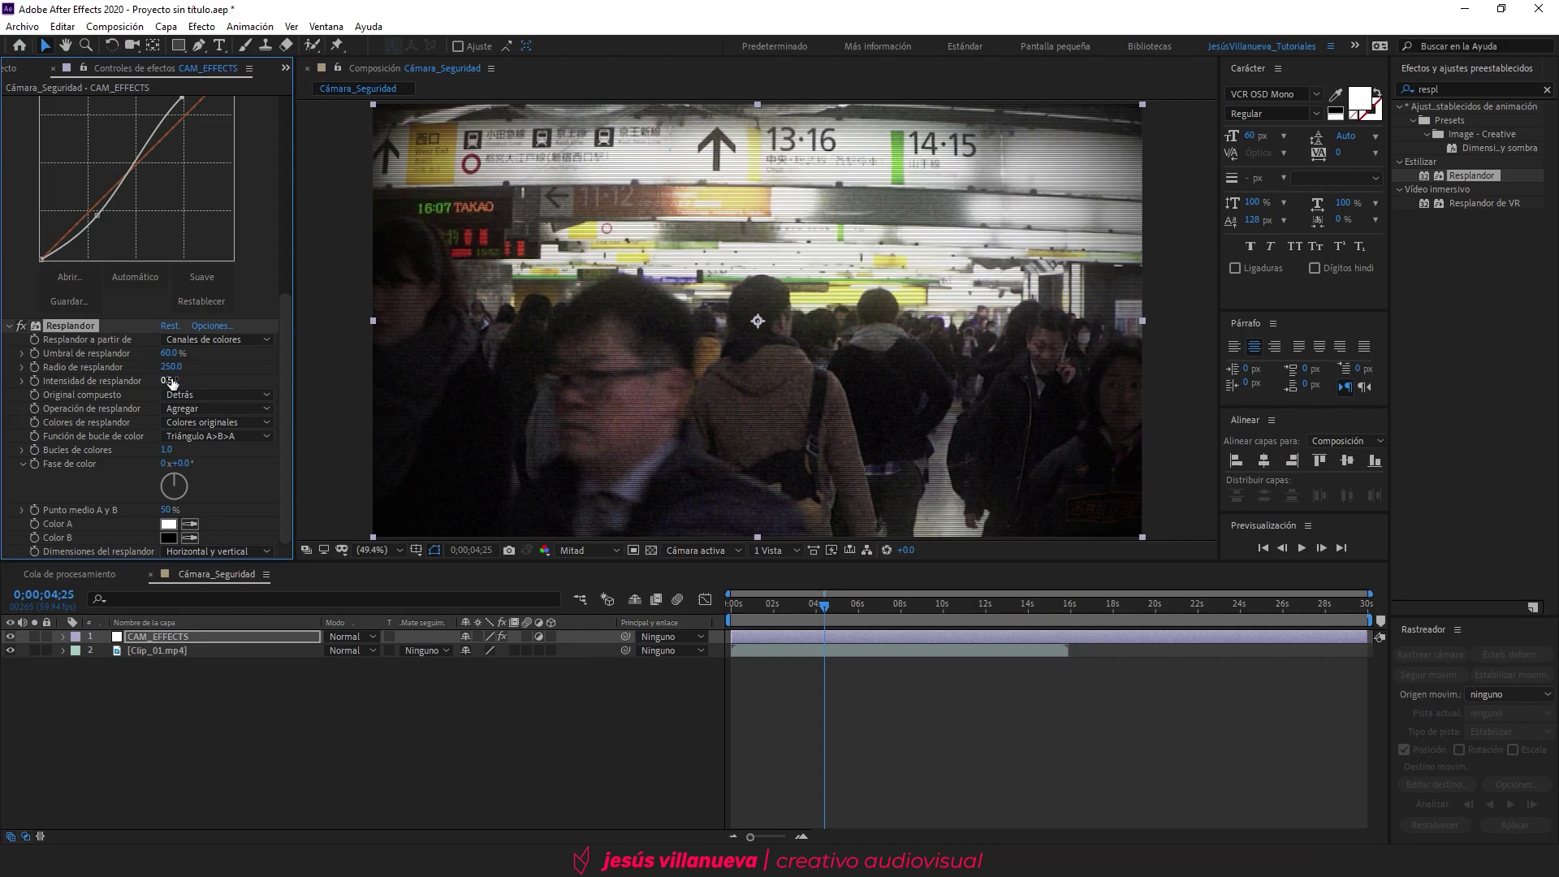
pyautogui.click(21, 326)
pyautogui.click(21, 326)
pyautogui.click(1446, 89)
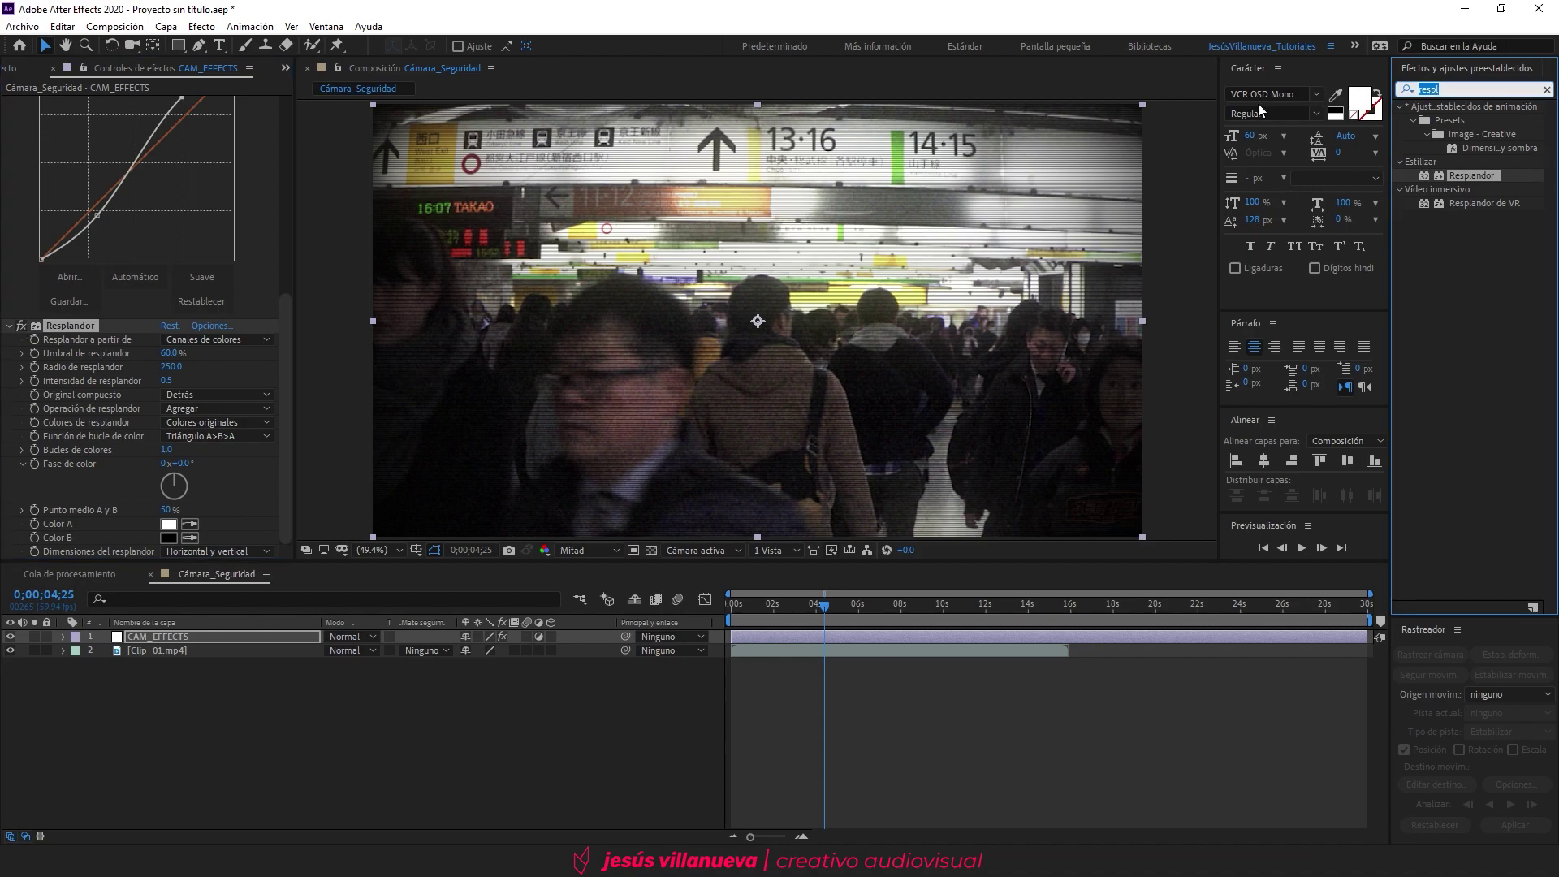
# Step: Search 'CC light' and apply CC Light Sweep to CAM_EFFECTS
pyautogui.write('CC light')
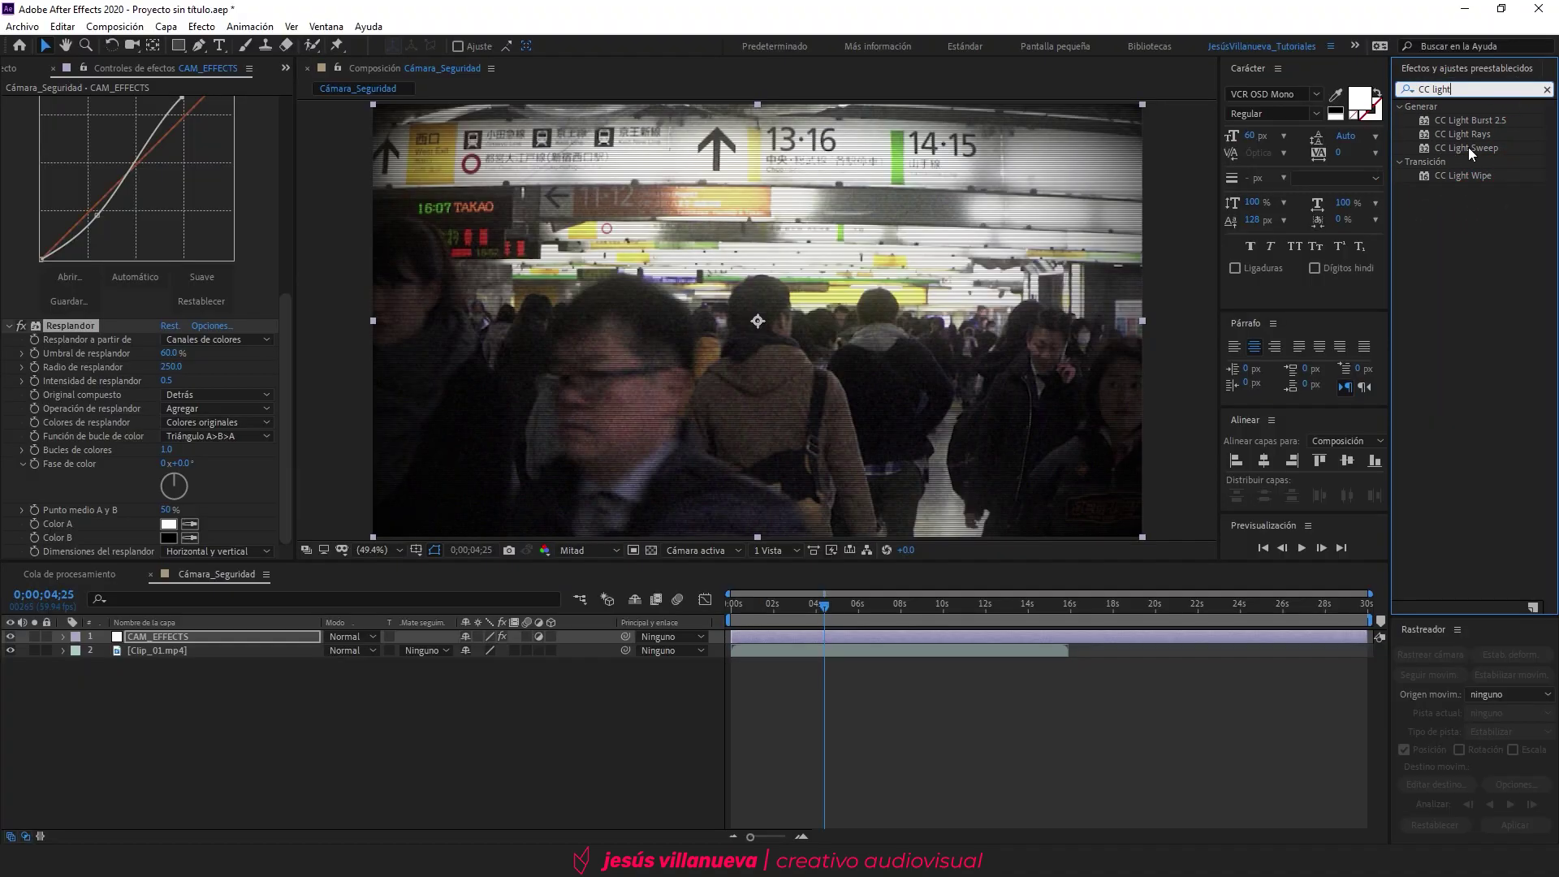
pyautogui.doubleClick(1469, 148)
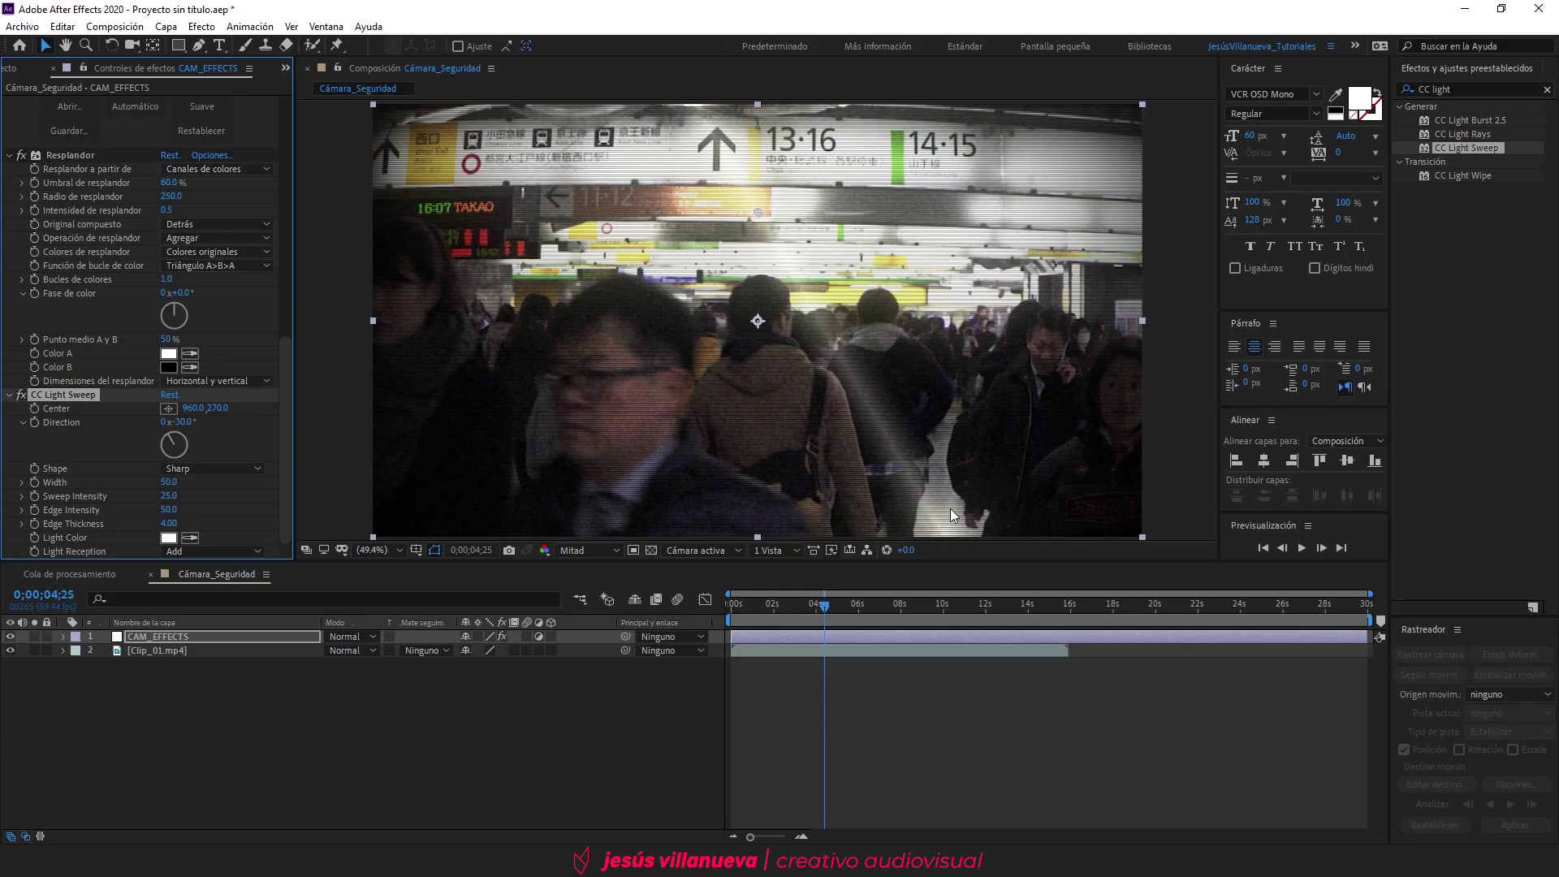
# Step: Set the light sweep direction to 90°
pyautogui.click(182, 422)
pyautogui.write('50')
pyautogui.press('Return')
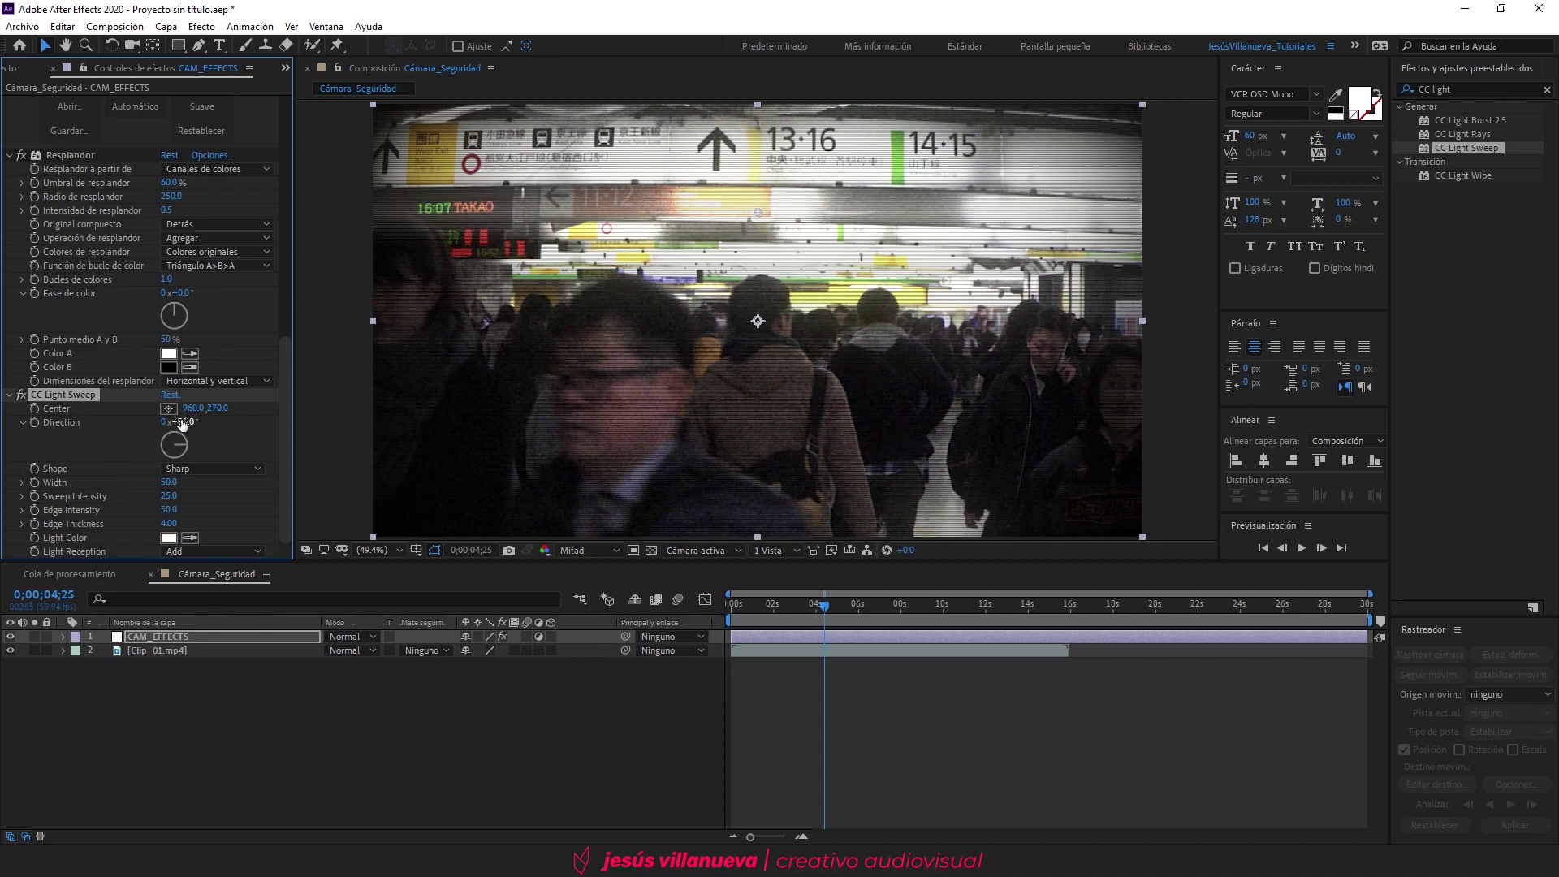
pyautogui.moveTo(182, 424); pyautogui.dragTo(444, 291)
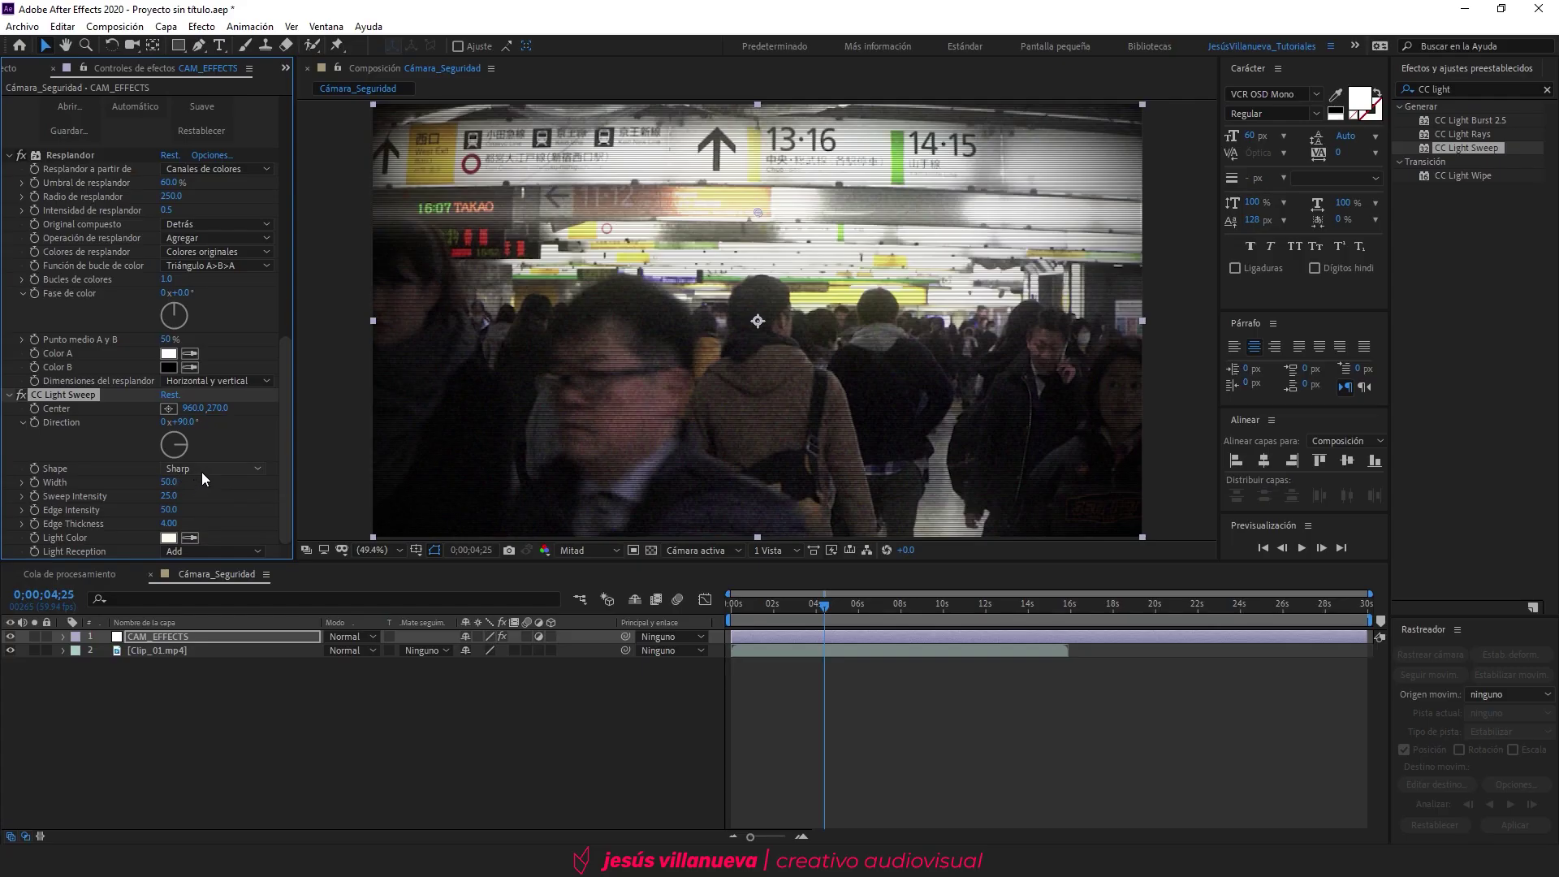
# Step: Move the sweep centre lower to about 960,753, keeping Linear shape after trying Sharp
pyautogui.click(203, 470)
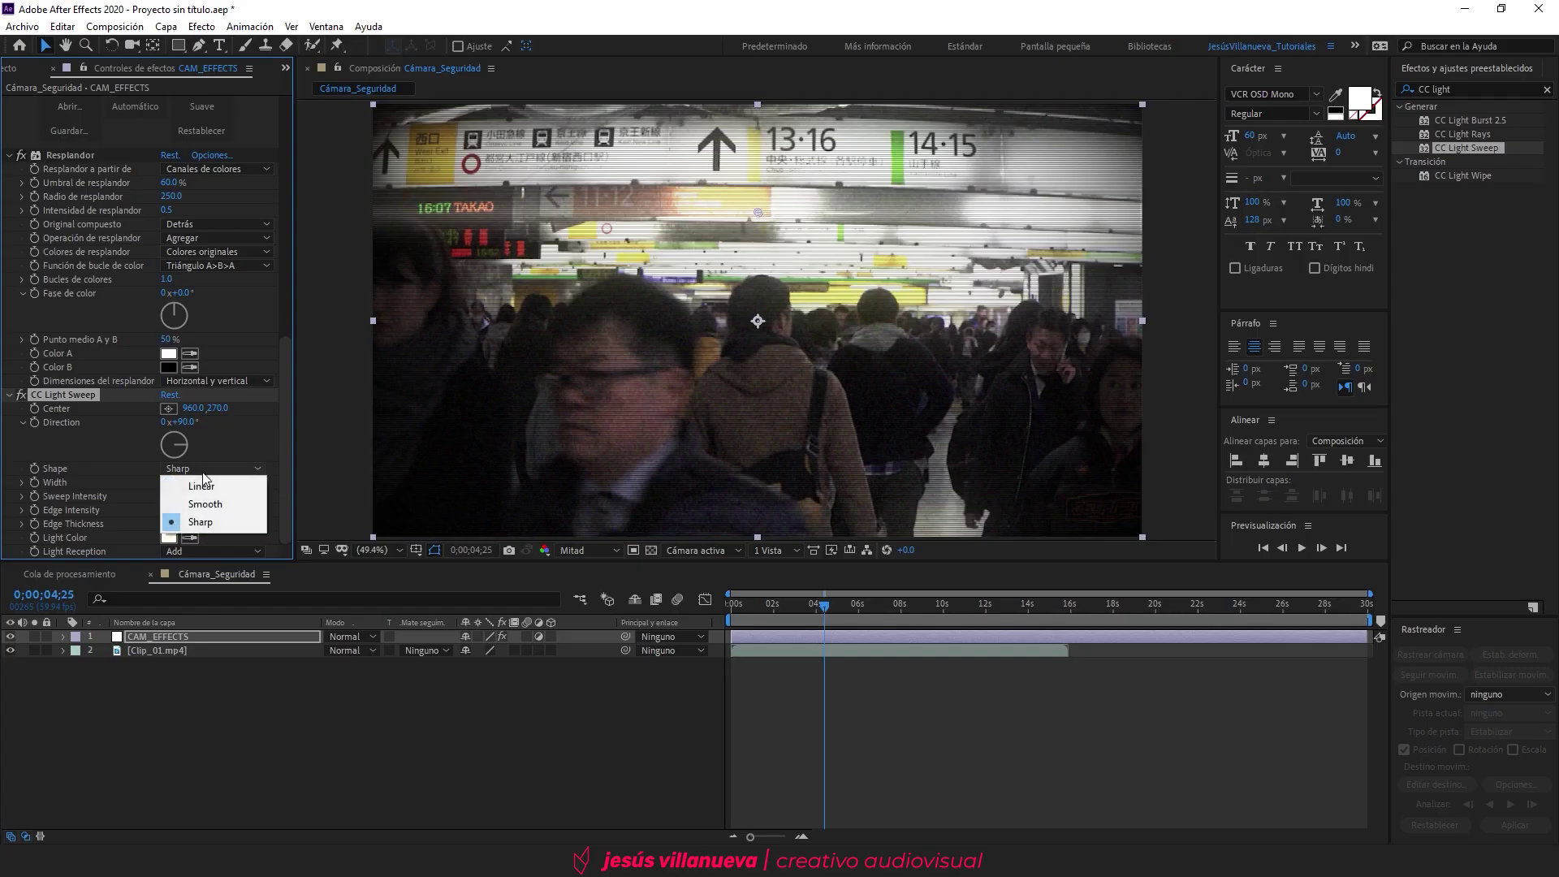
pyautogui.click(202, 485)
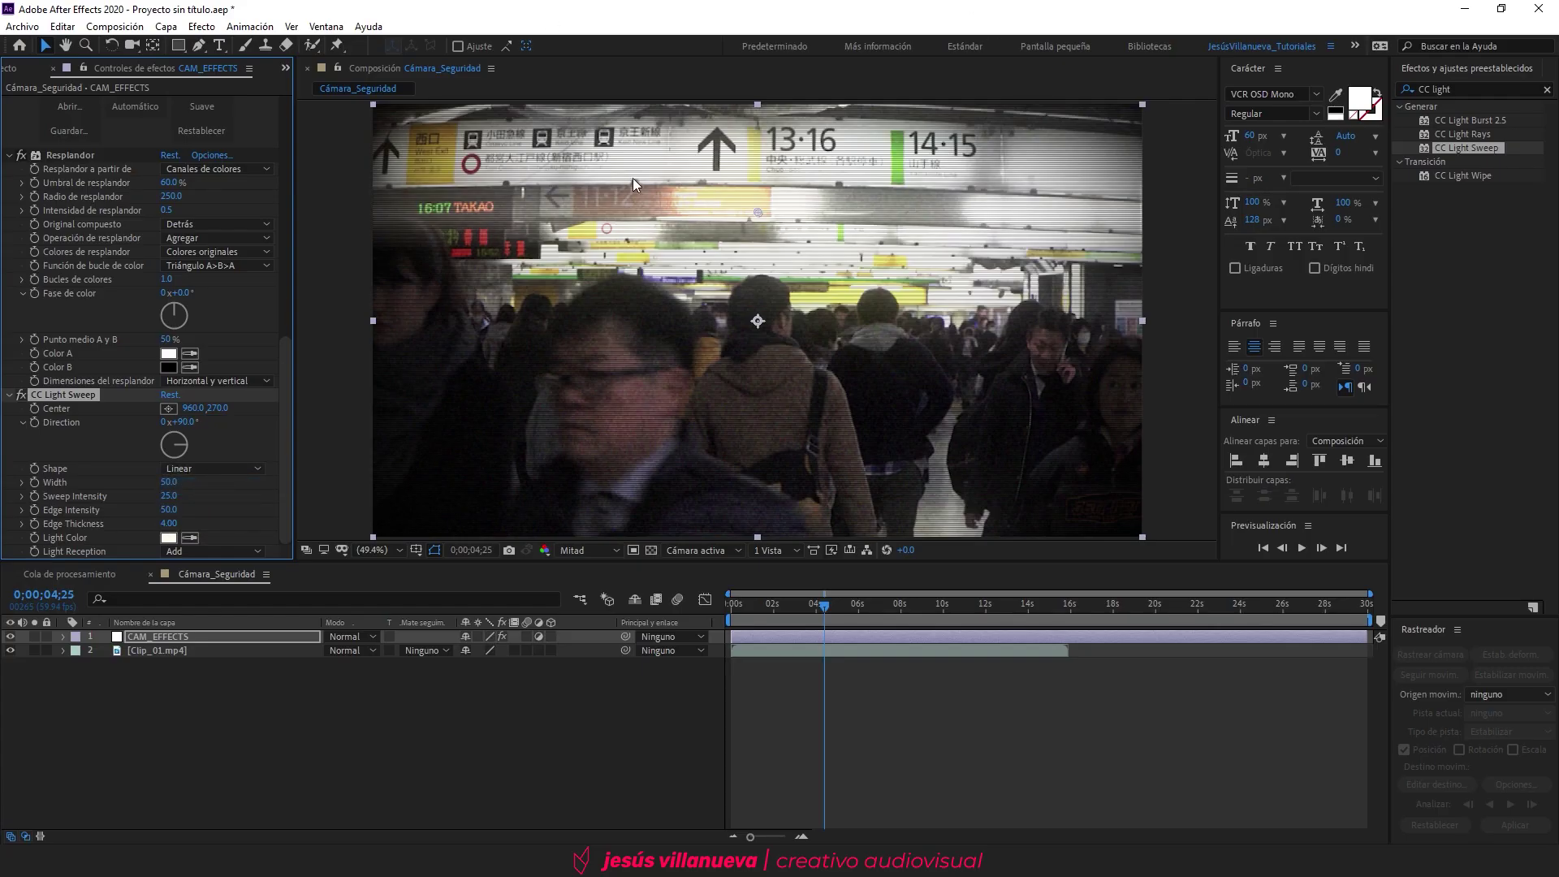
pyautogui.moveTo(217, 408); pyautogui.dragTo(639, 383)
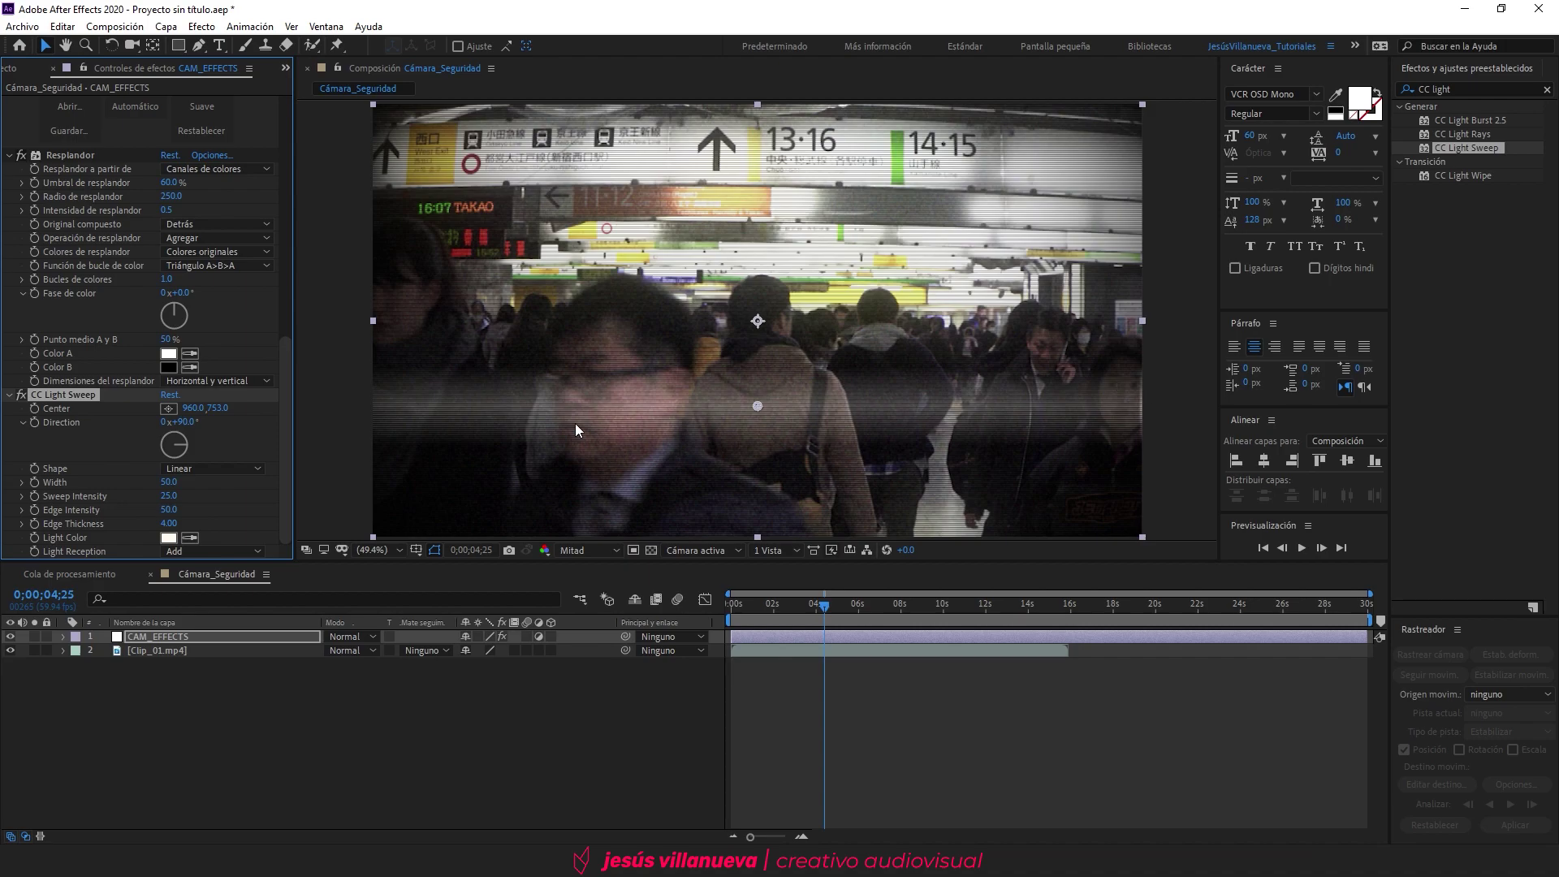
pyautogui.click(247, 469)
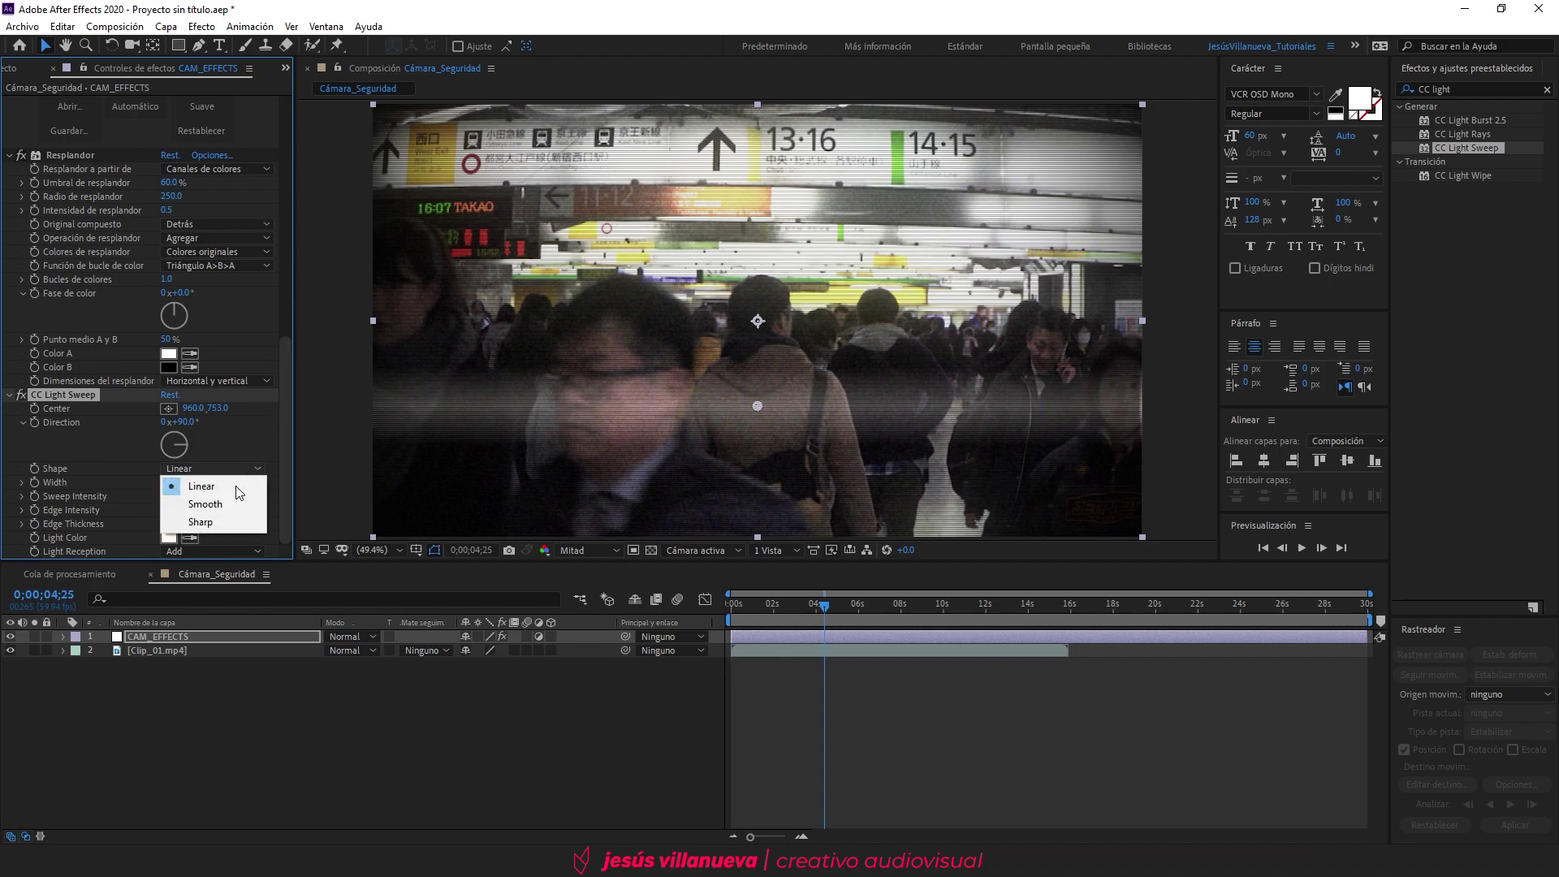
pyautogui.click(219, 522)
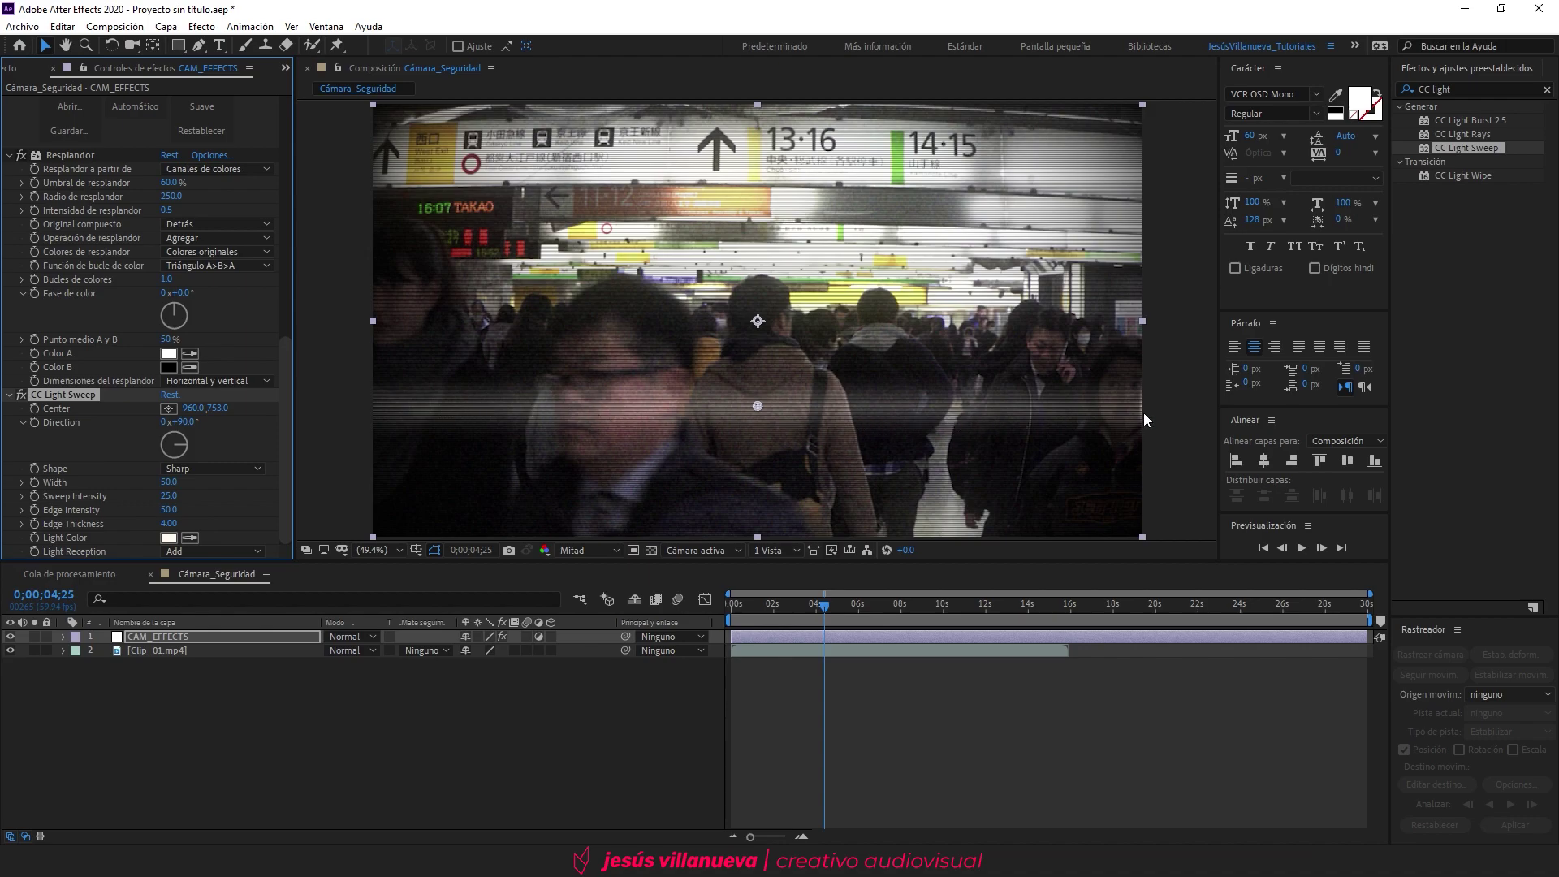
pyautogui.click(213, 469)
pyautogui.click(220, 485)
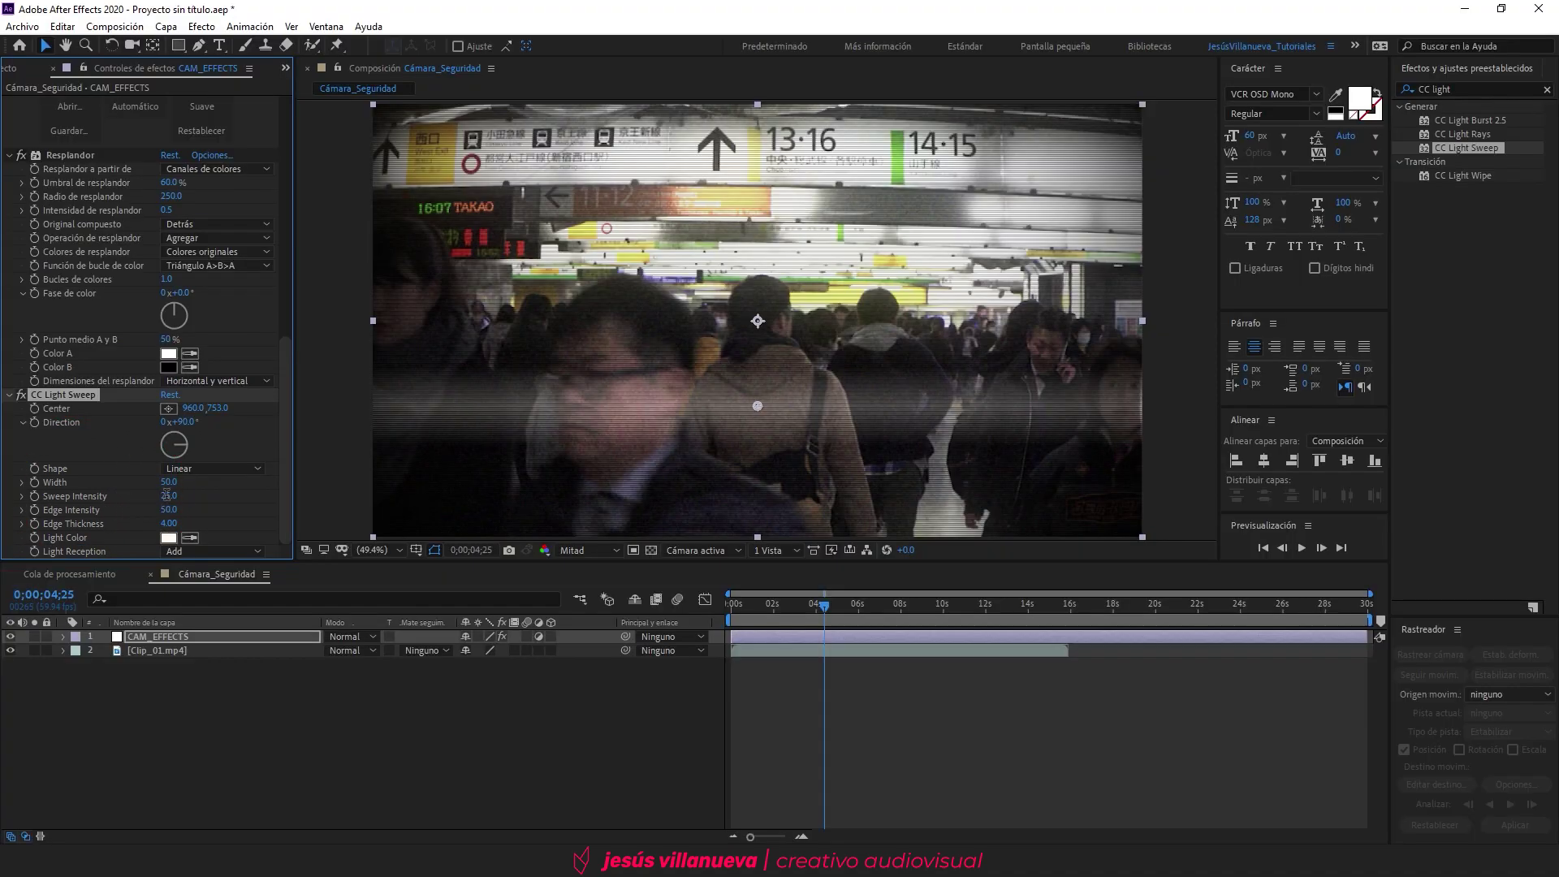
# Step: Lower the light sweep's Sweep Intensity to 5
pyautogui.click(167, 496)
pyautogui.write('50')
pyautogui.press('Return')
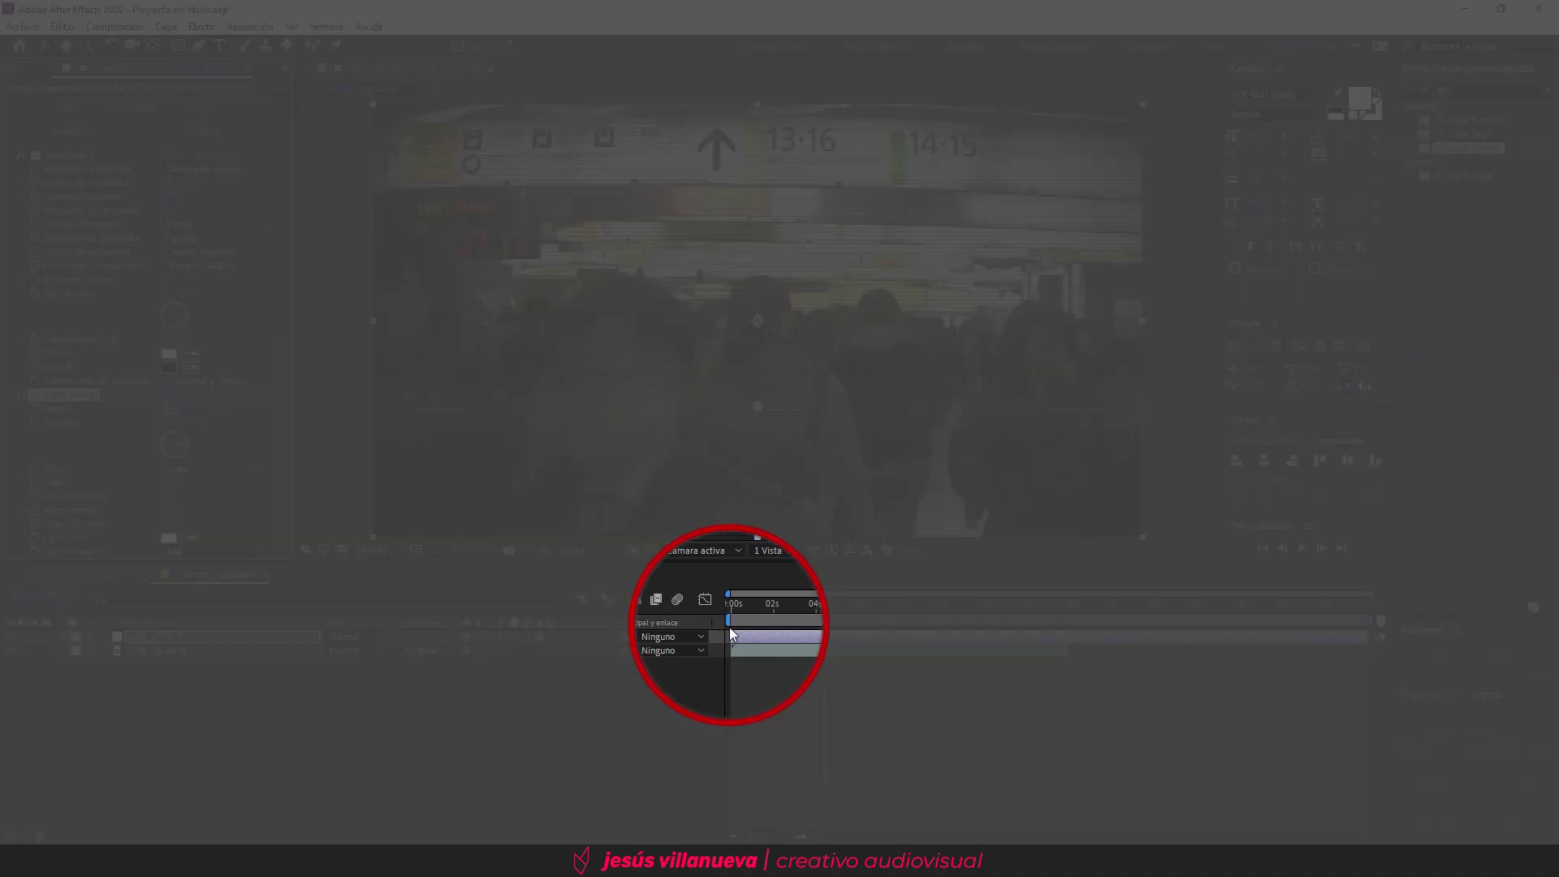
pyautogui.click(731, 605)
# Step: Keyframe the sweep centre above the frame at 0f and below it at frame 30
pyautogui.press(',')
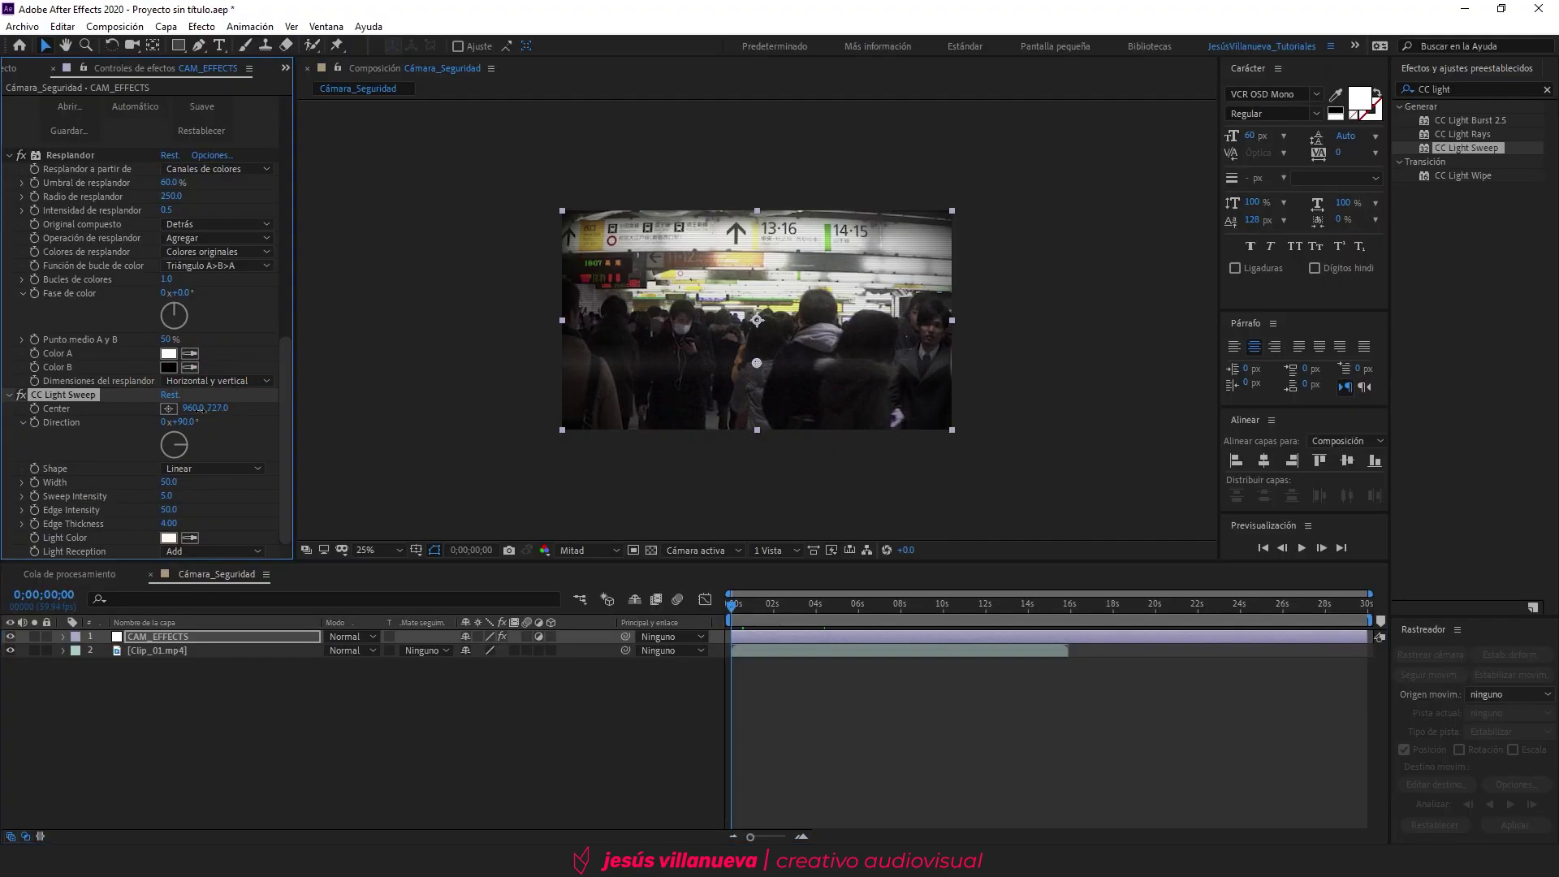
pyautogui.moveTo(218, 409)
pyautogui.mouseDown()
pyautogui.moveTo(4, 419)
pyautogui.moveTo(55, 420)
pyautogui.mouseUp()
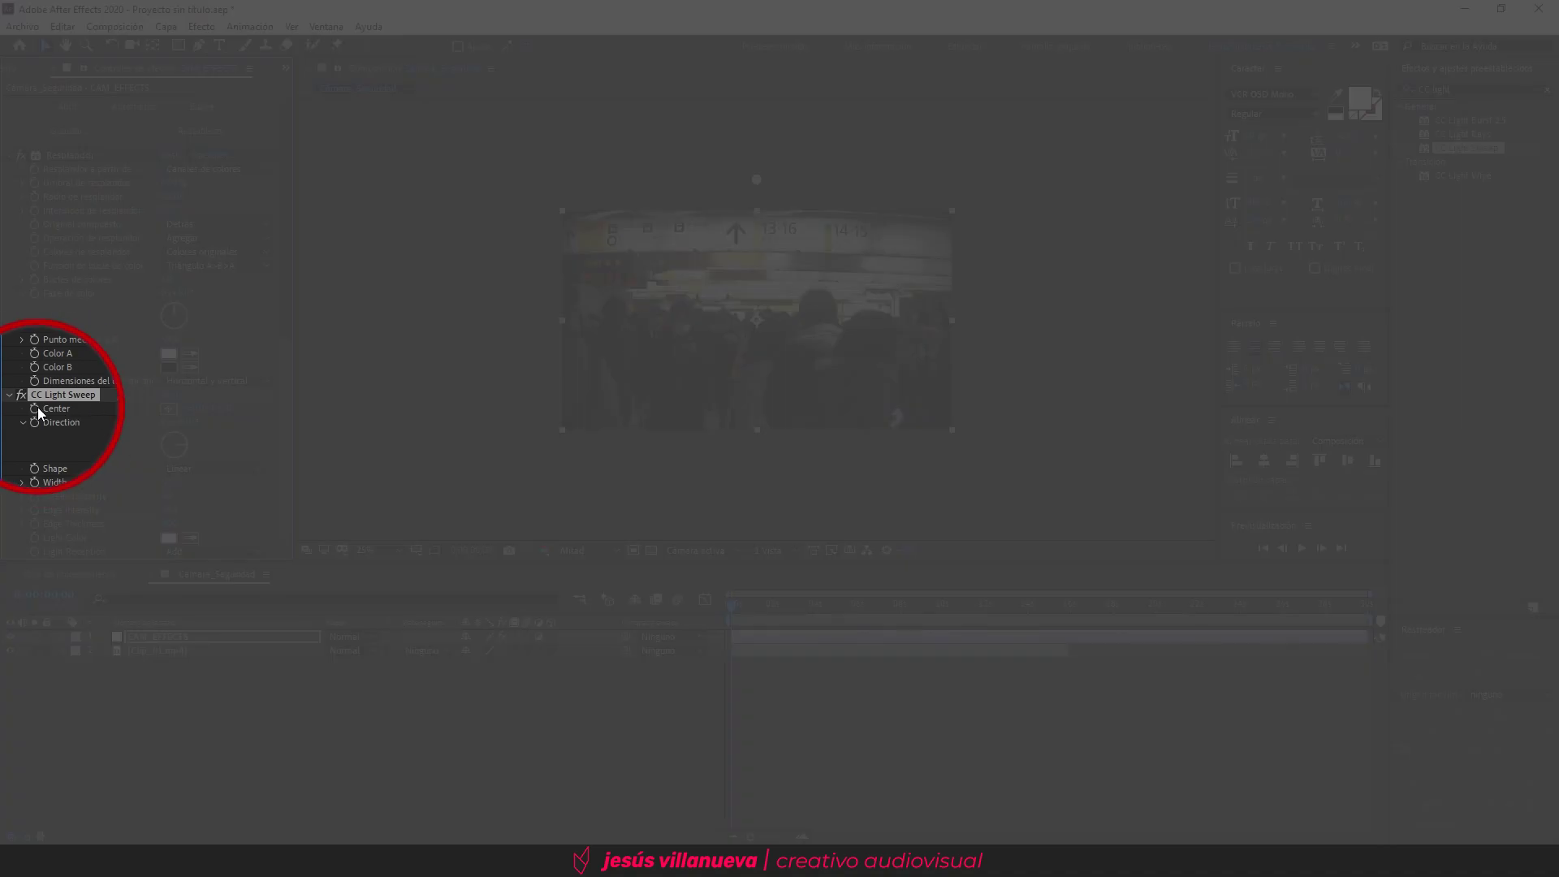
pyautogui.click(35, 409)
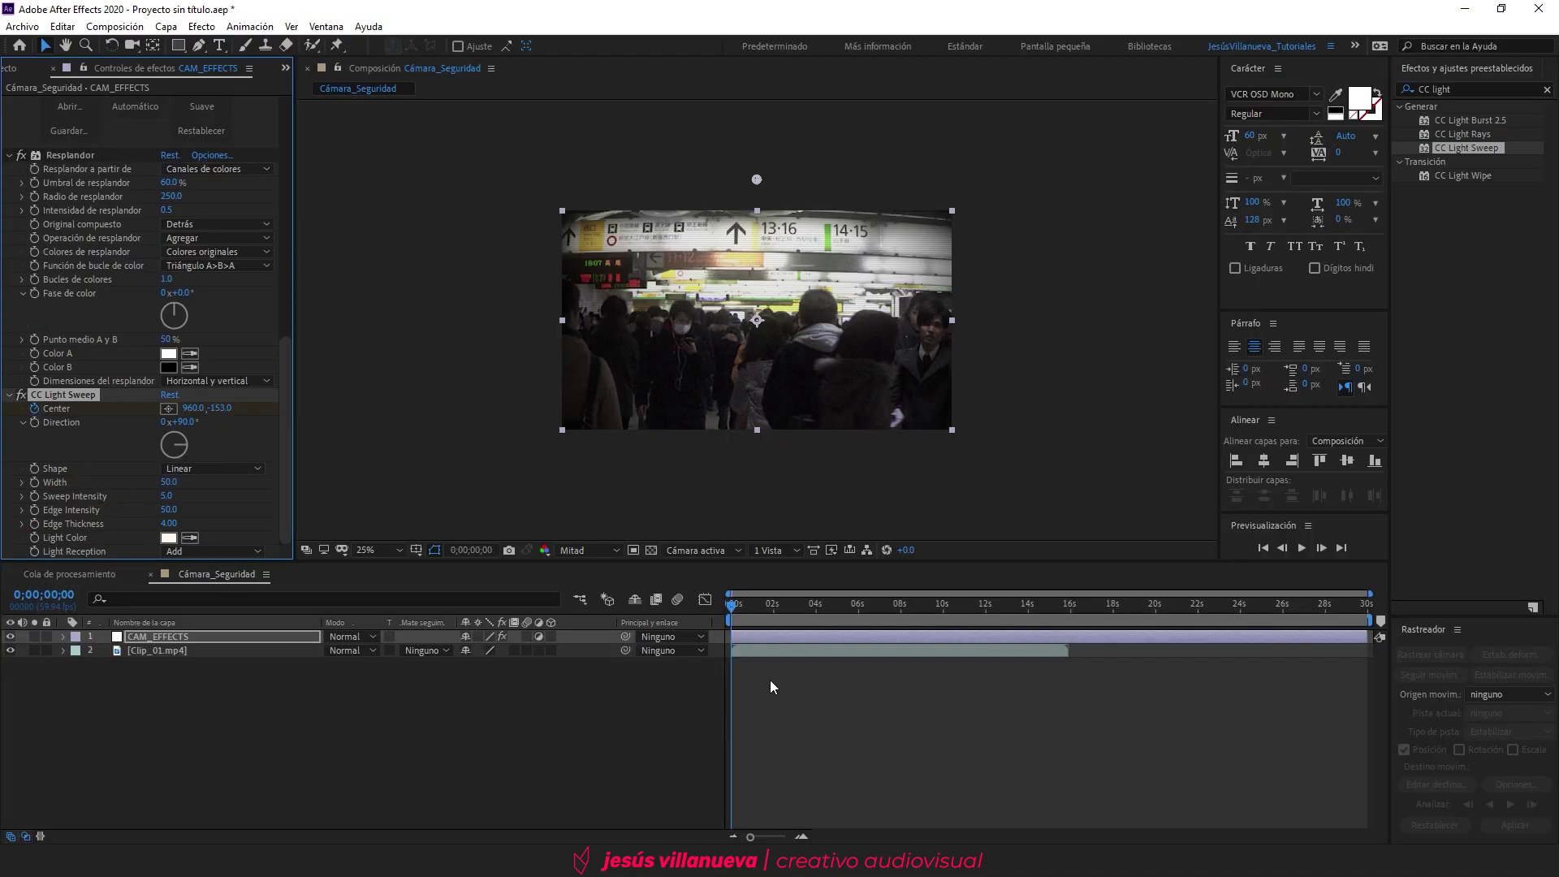
pyautogui.press(';')
pyautogui.press('h')
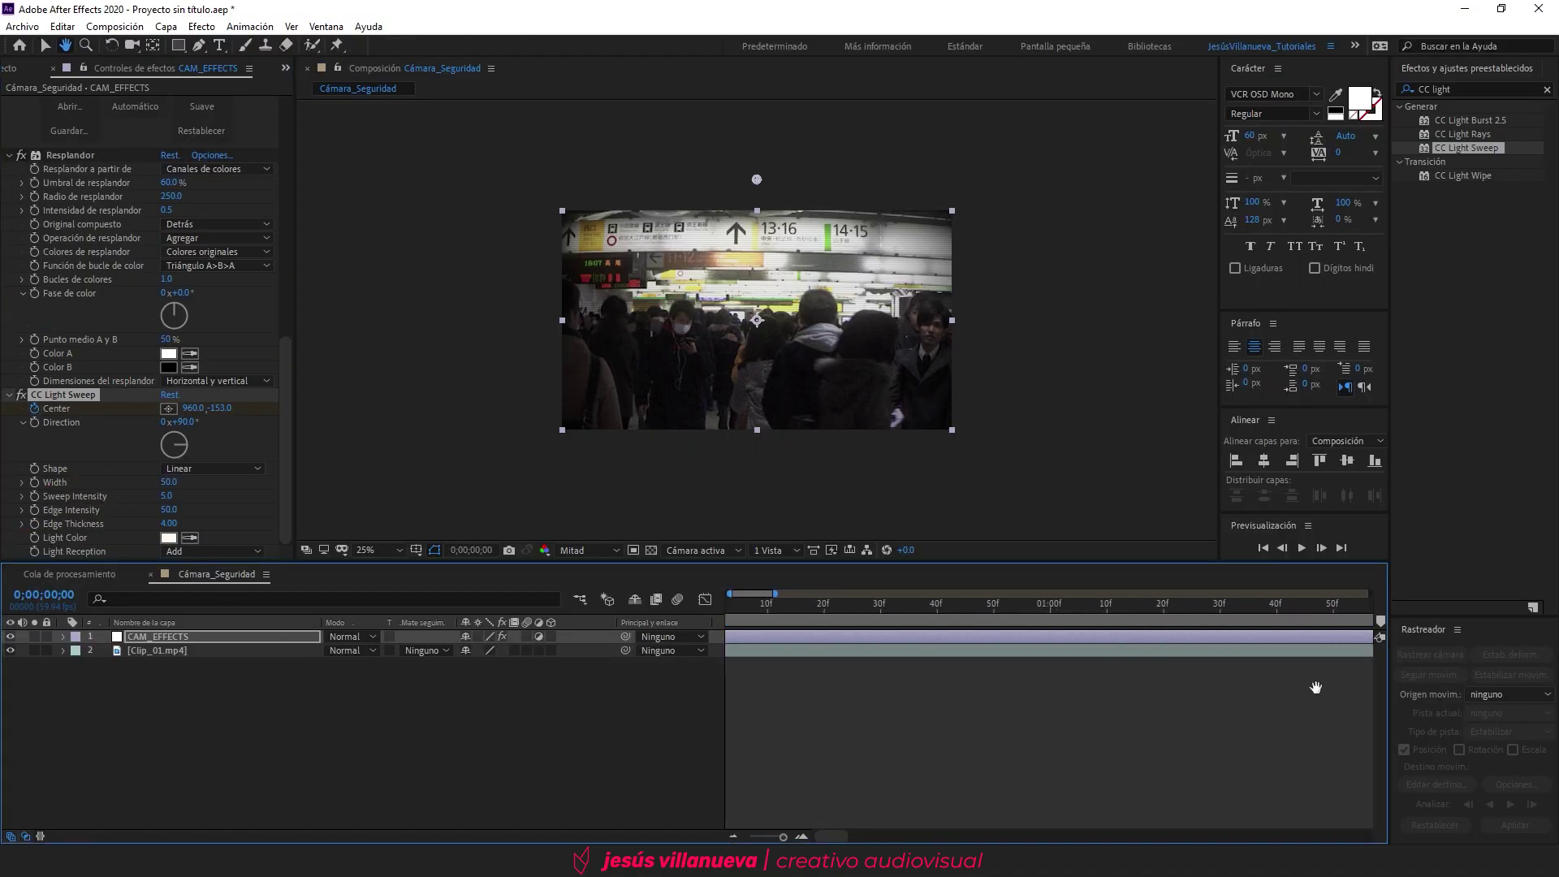
pyautogui.press('v')
pyautogui.click(900, 607)
pyautogui.moveTo(219, 408); pyautogui.dragTo(1300, 442)
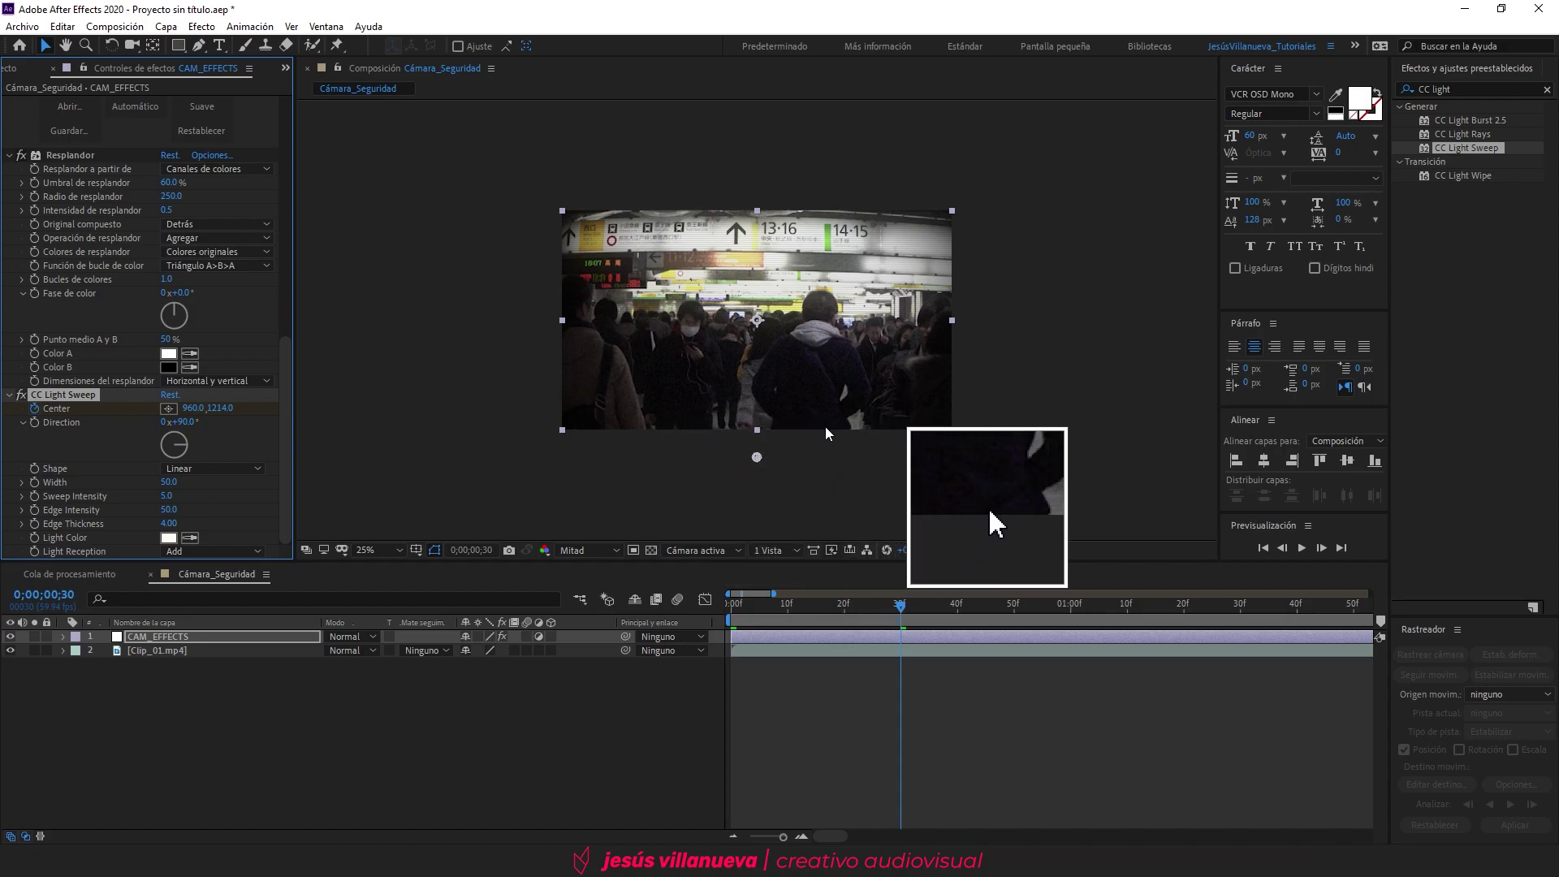
# Step: Add a holding Center keyframe at 1:00 and add an expression to Center
pyautogui.click(188, 636)
pyautogui.press('u')
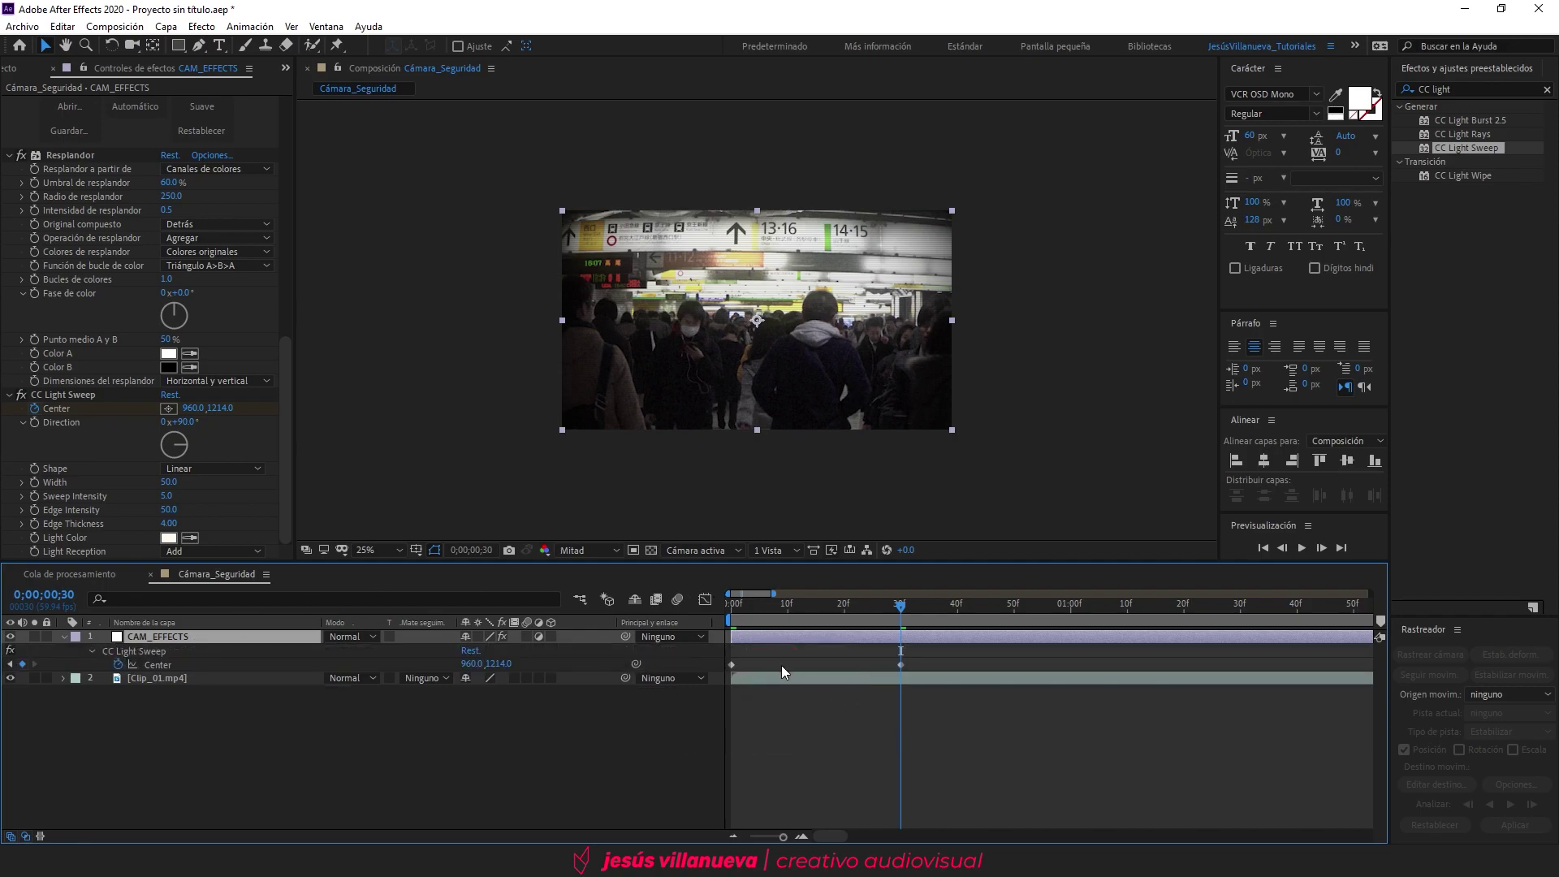
pyautogui.click(1071, 611)
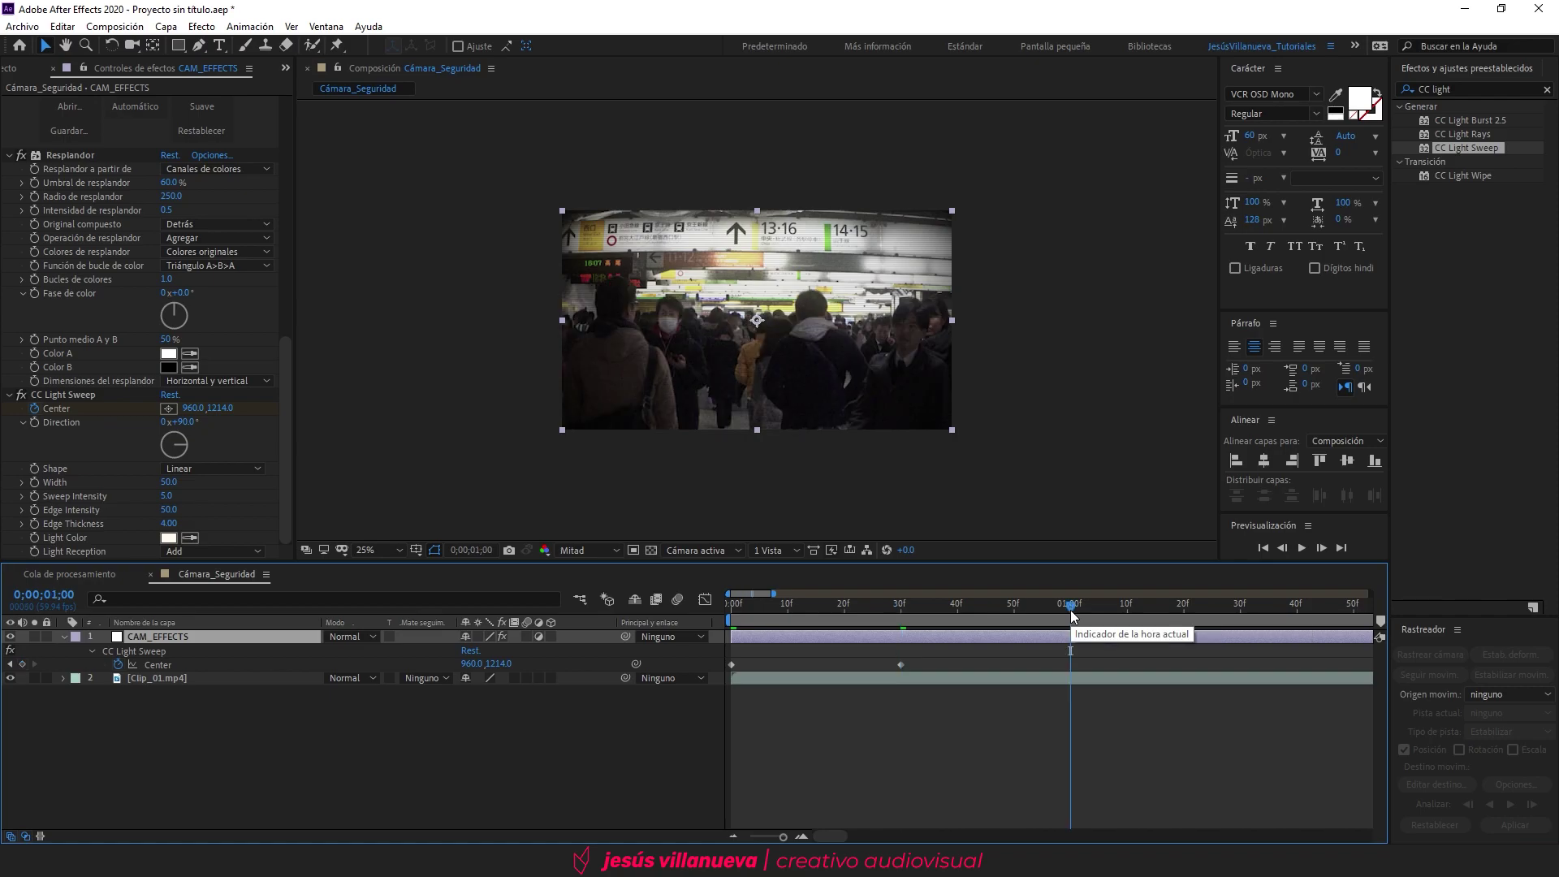
pyautogui.click(22, 664)
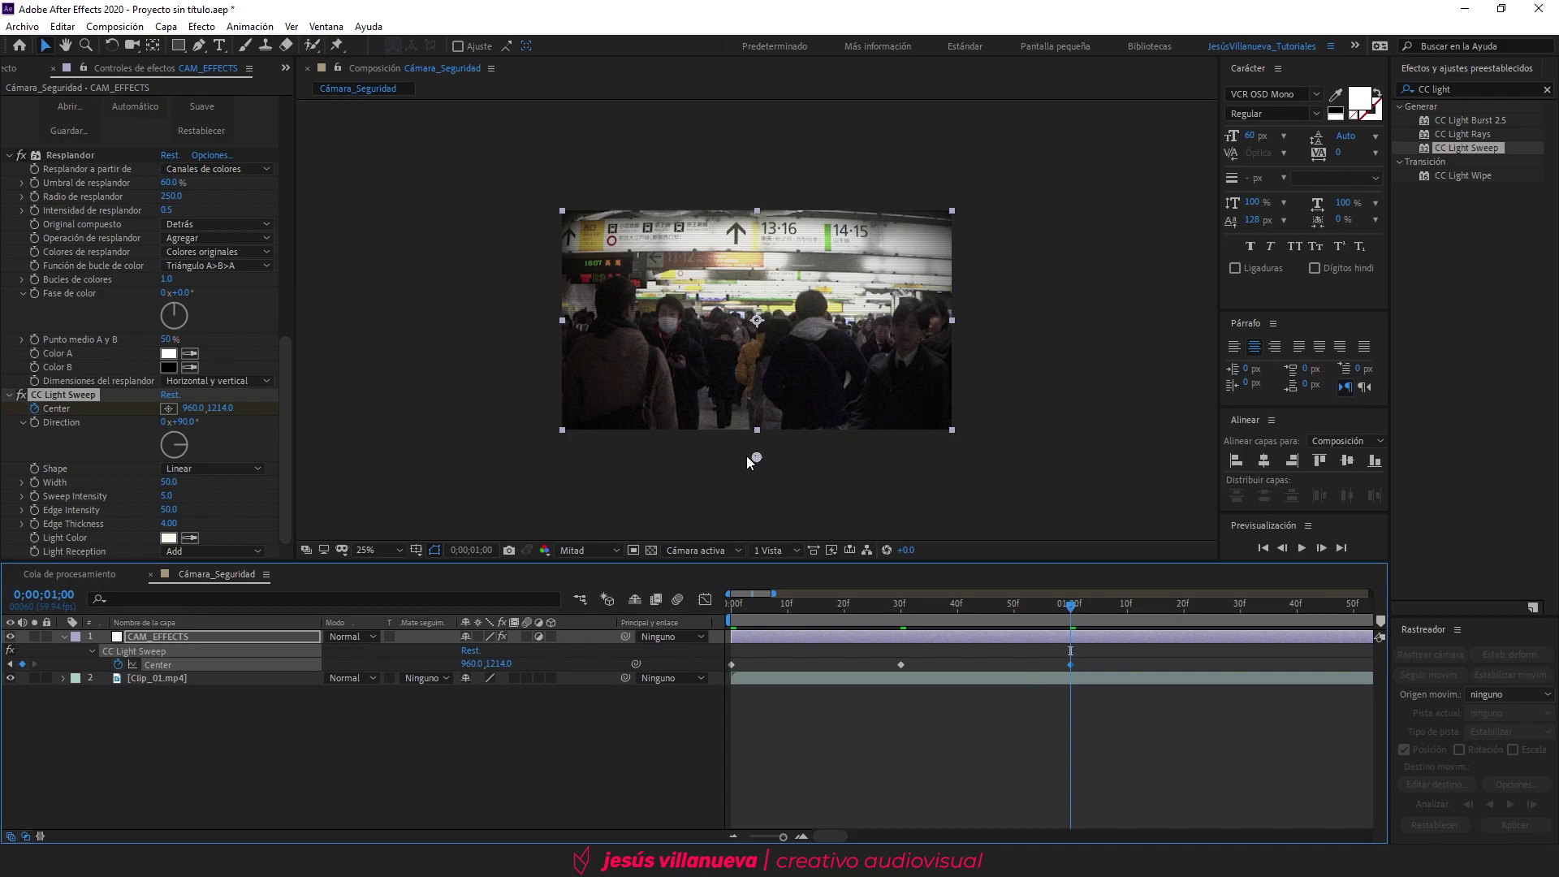
pyautogui.moveTo(1150, 655); pyautogui.dragTo(723, 680)
pyautogui.press('-')
pyautogui.press('-')
pyautogui.press('-')
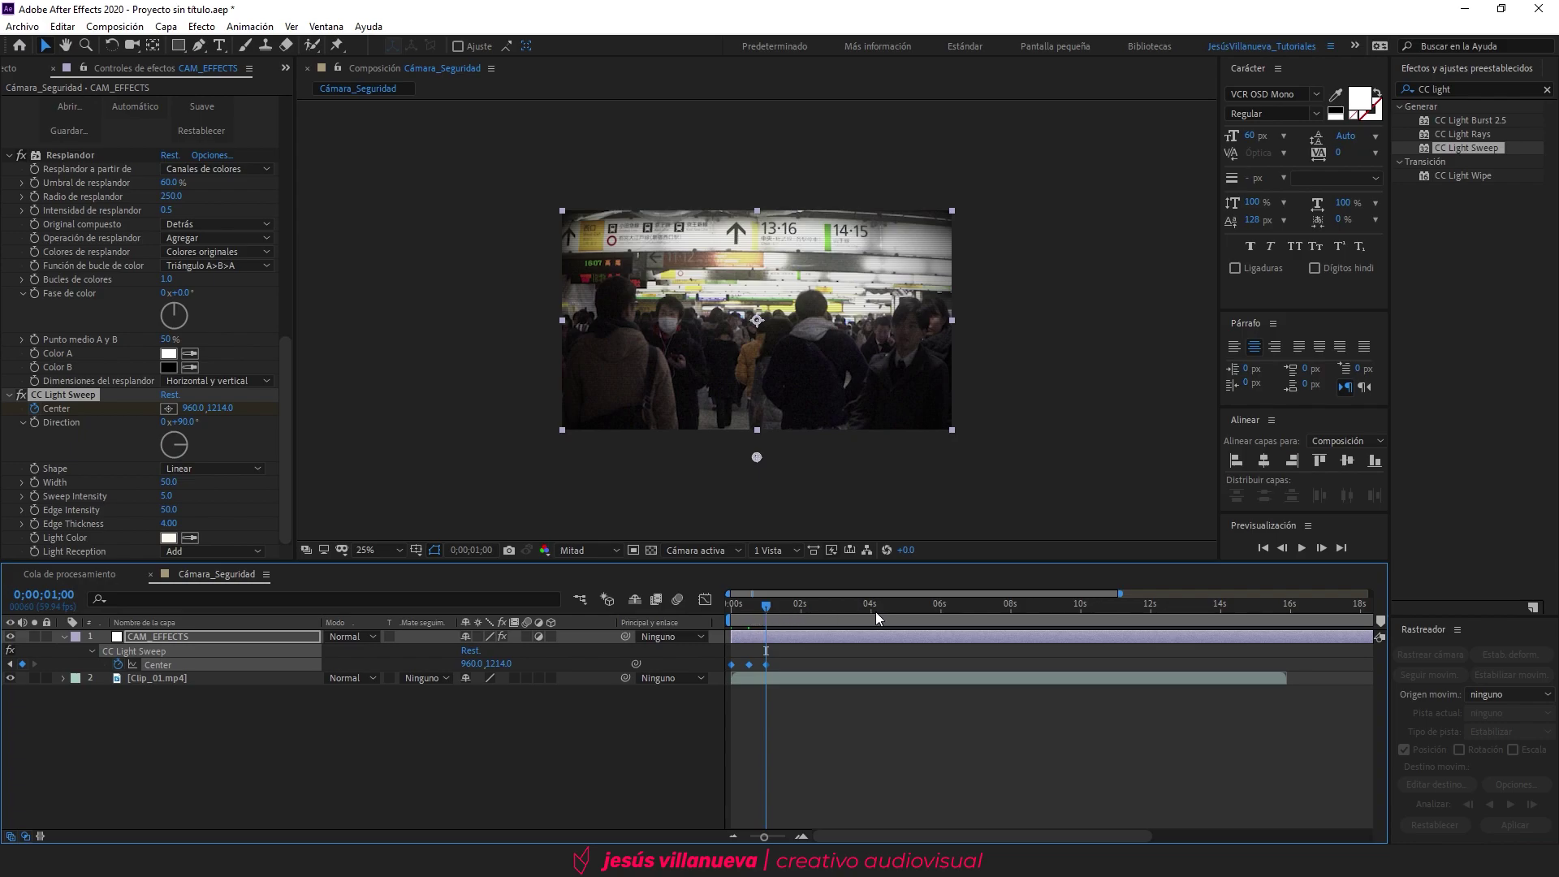
pyautogui.press('=')
pyautogui.press('=')
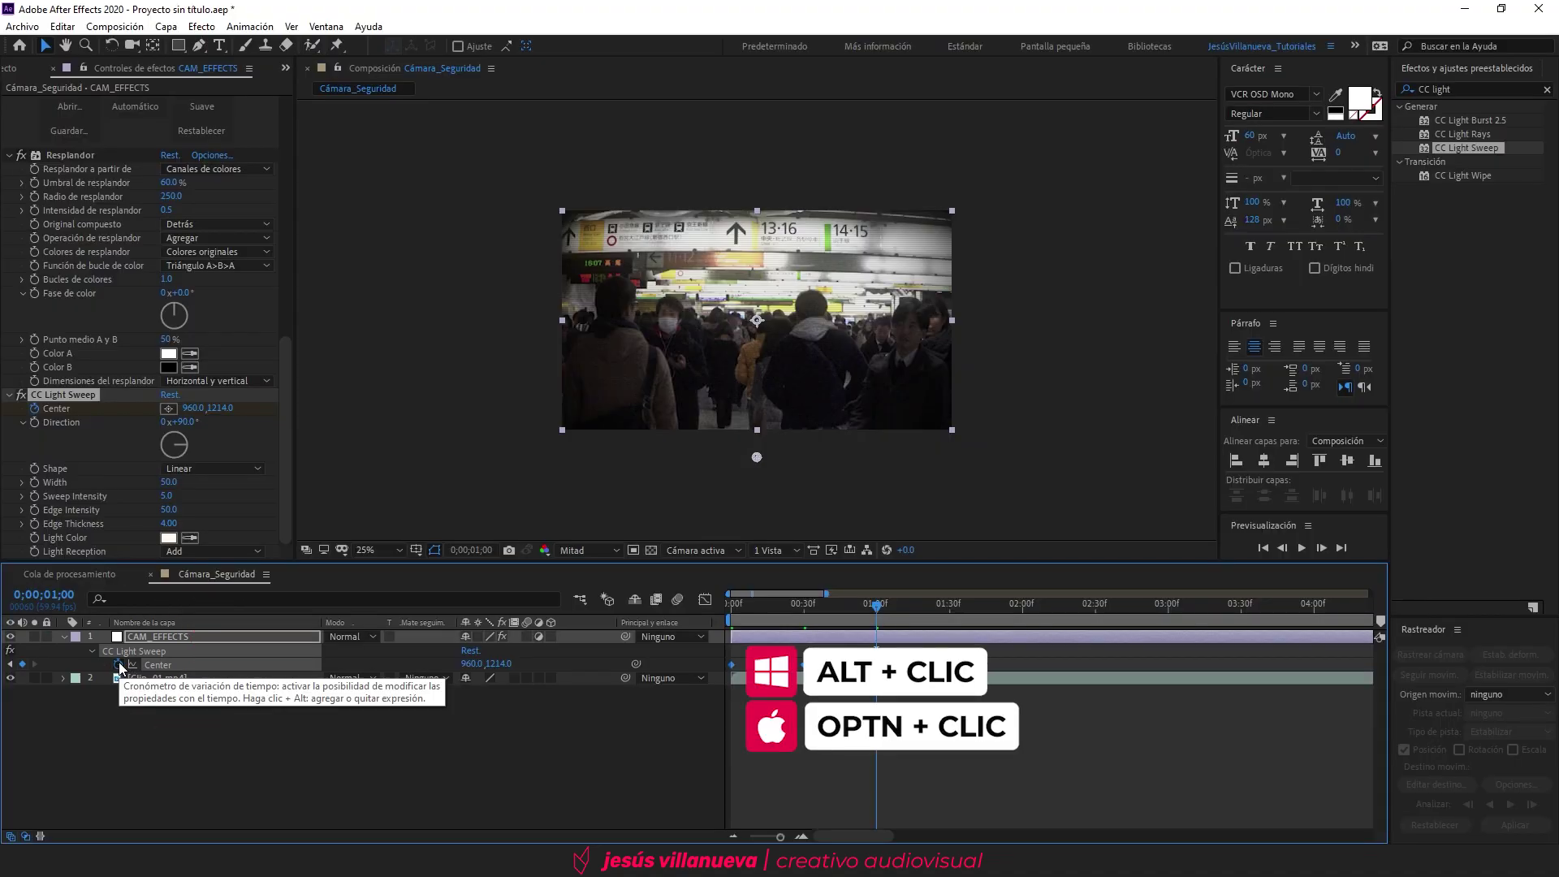
pyautogui.keyDown('alt'); pyautogui.click(119, 665); pyautogui.keyUp('alt')
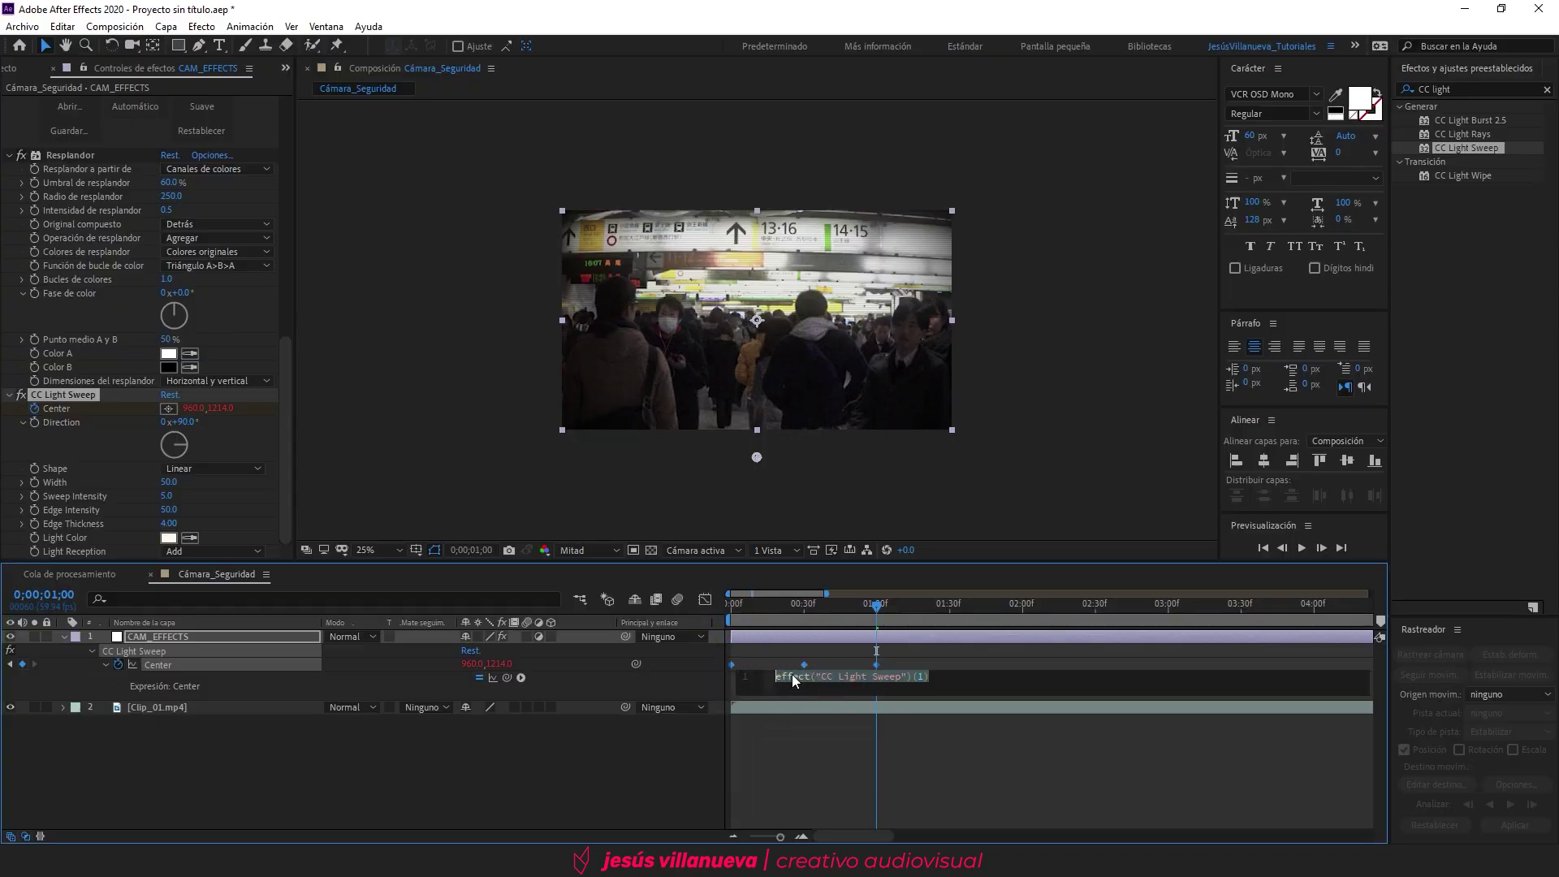
# Step: Set the Center expression to loopOut(type = "cycle") and rewind to the first frame
pyautogui.click(520, 679)
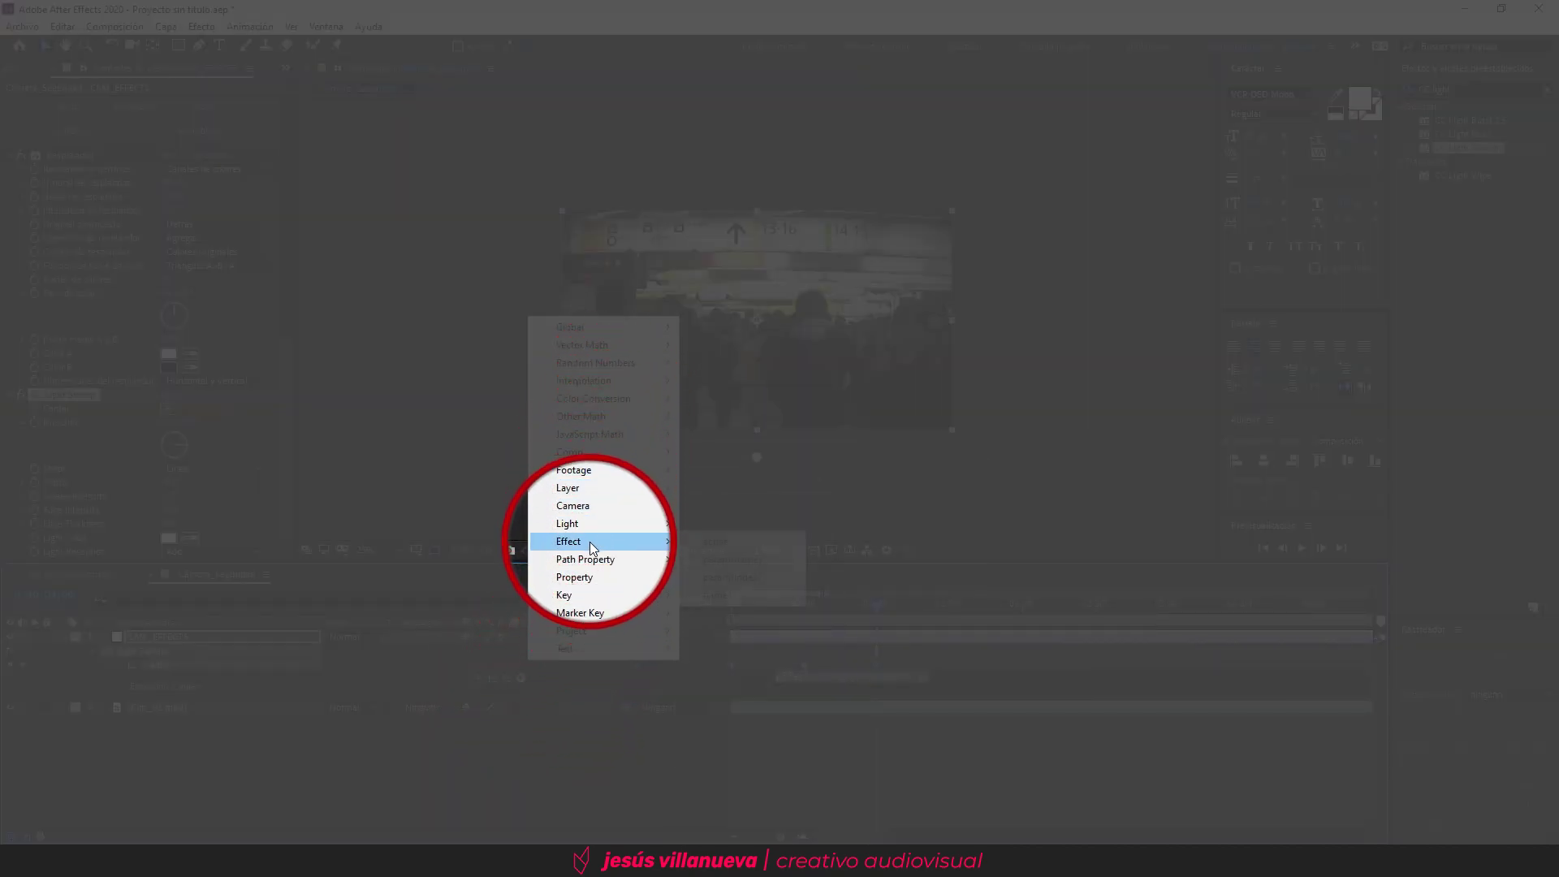
pyautogui.moveTo(593, 577)
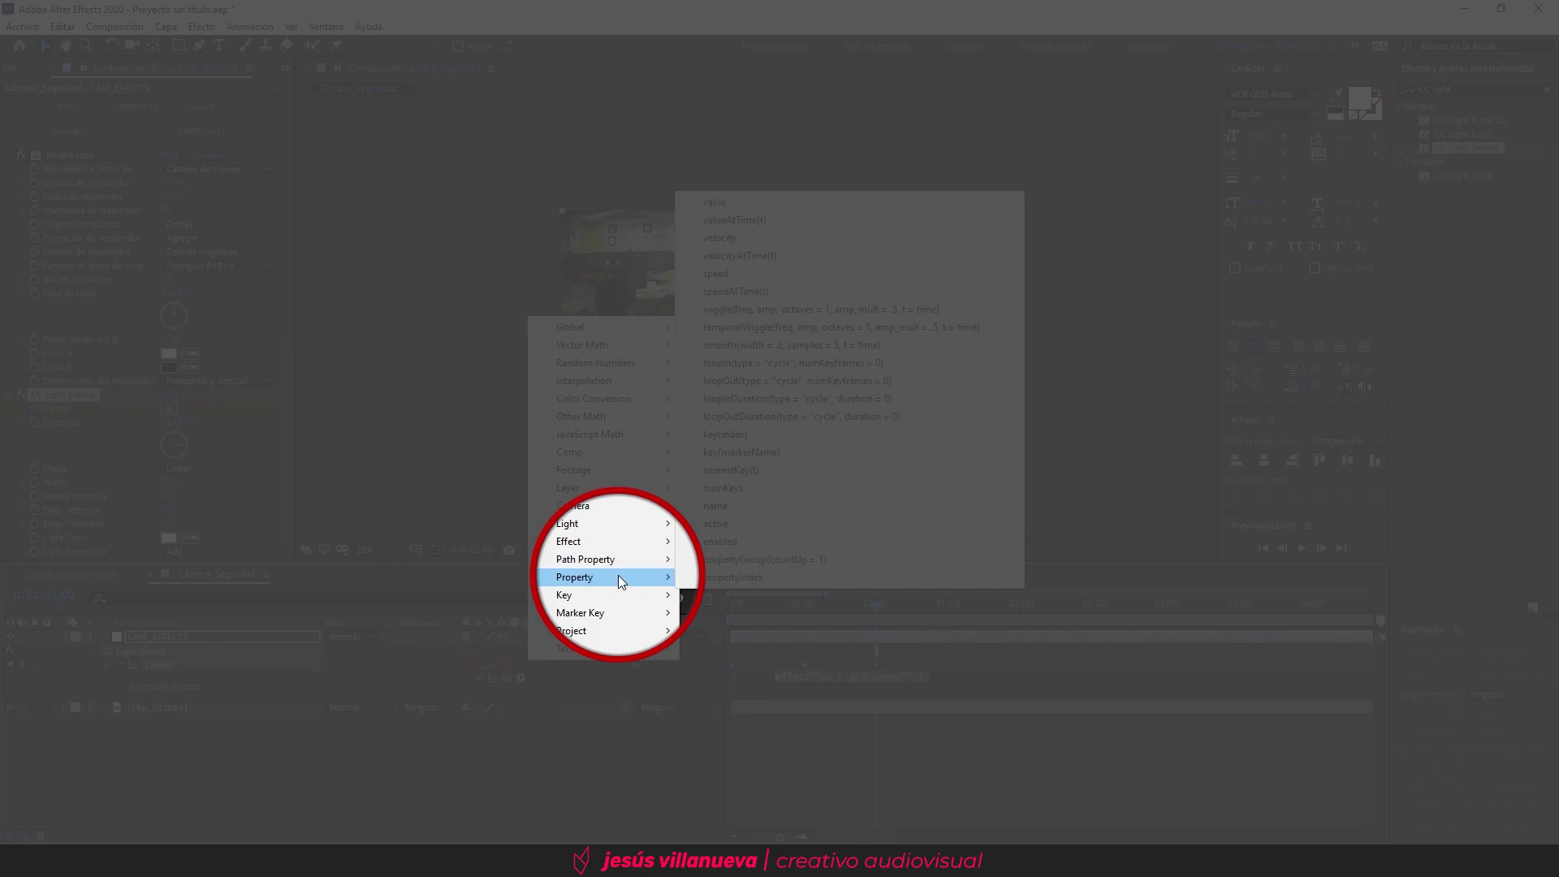
pyautogui.click(735, 381)
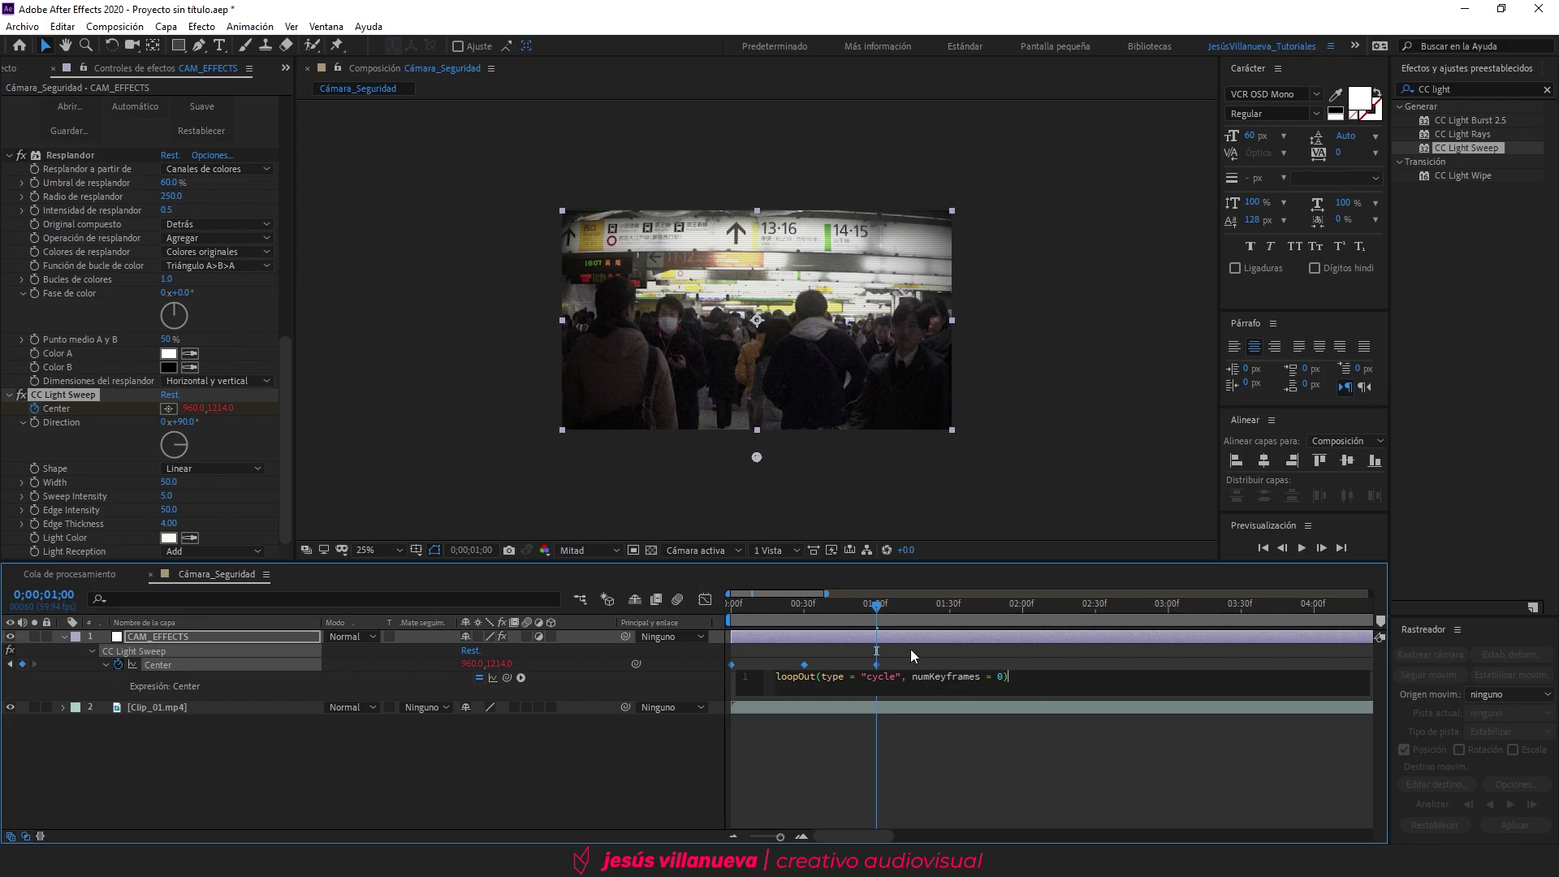
pyautogui.click(670, 747)
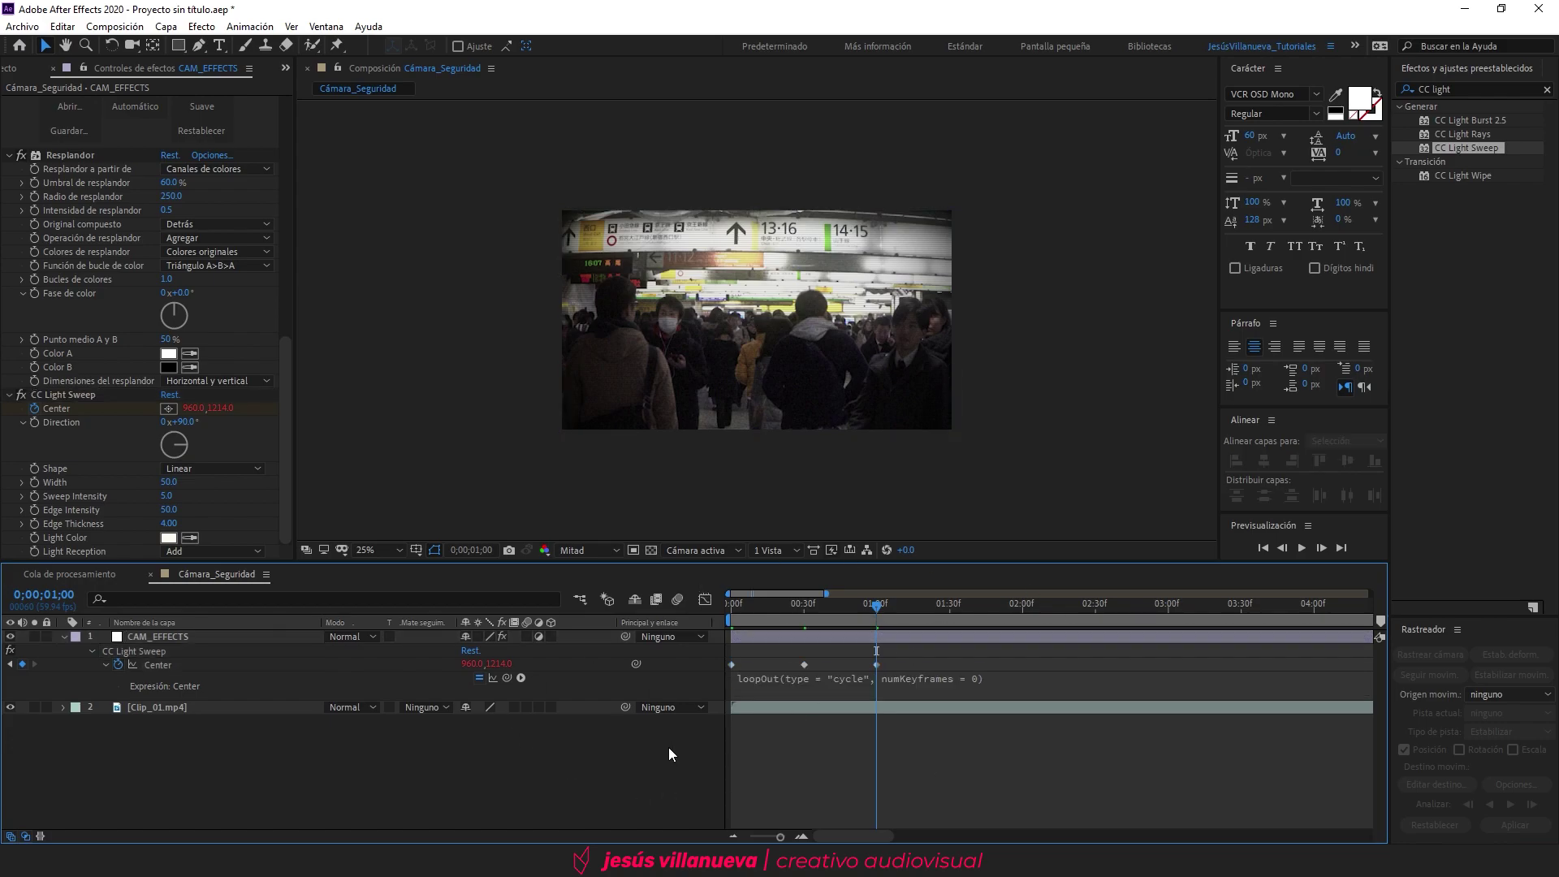
pyautogui.moveTo(766, 601); pyautogui.dragTo(687, 612)
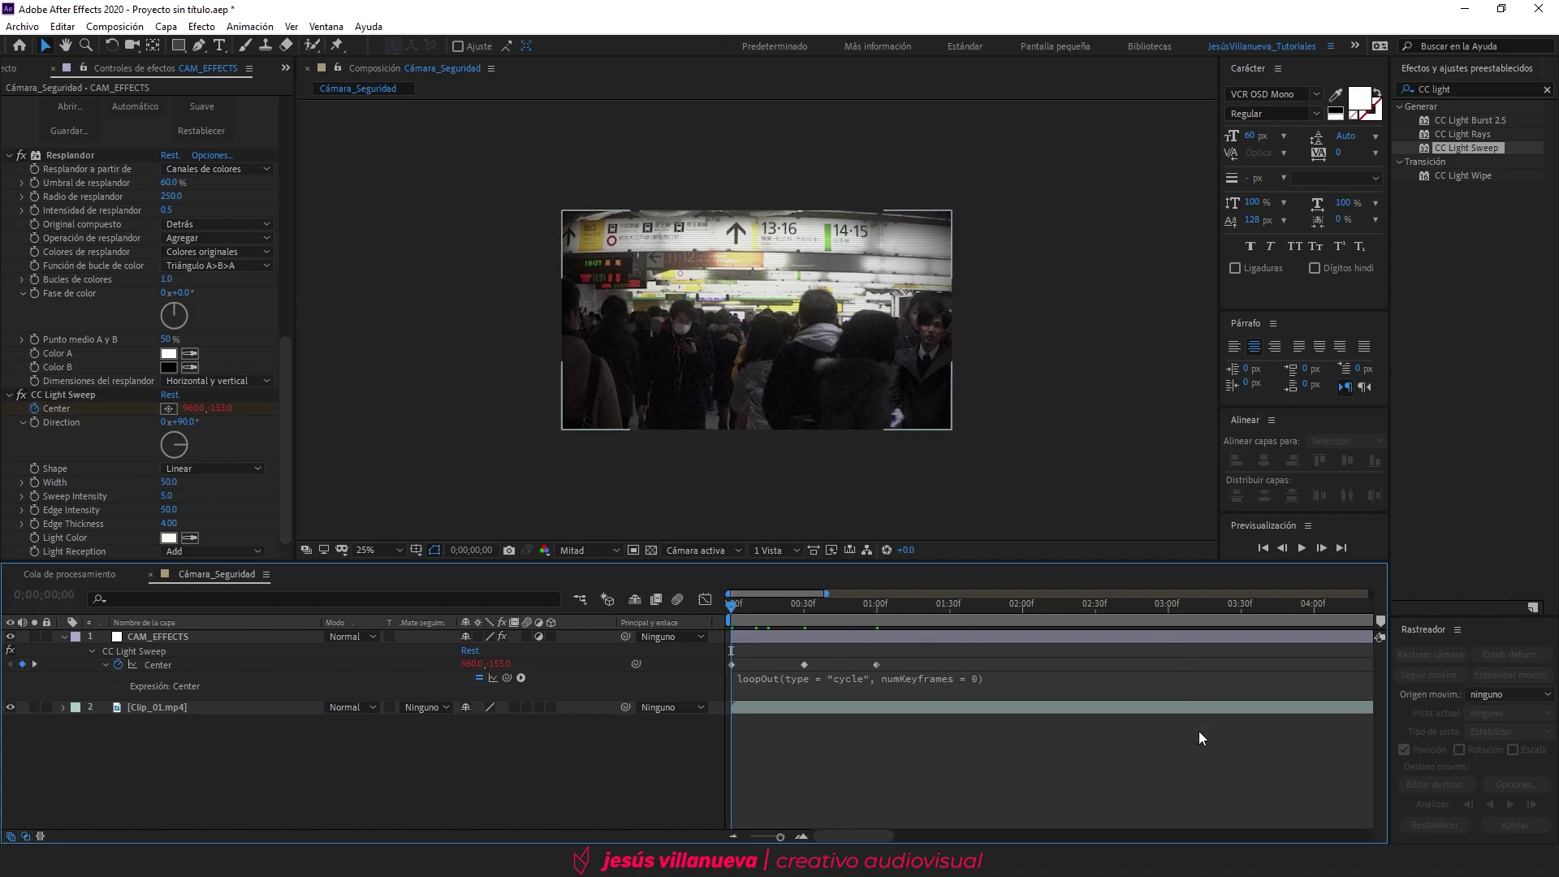
# Step: Preview the composition from the start to watch the looping light sweep
pyautogui.press('space')
pyautogui.hotkey('shift', '/')
pyautogui.press(';')
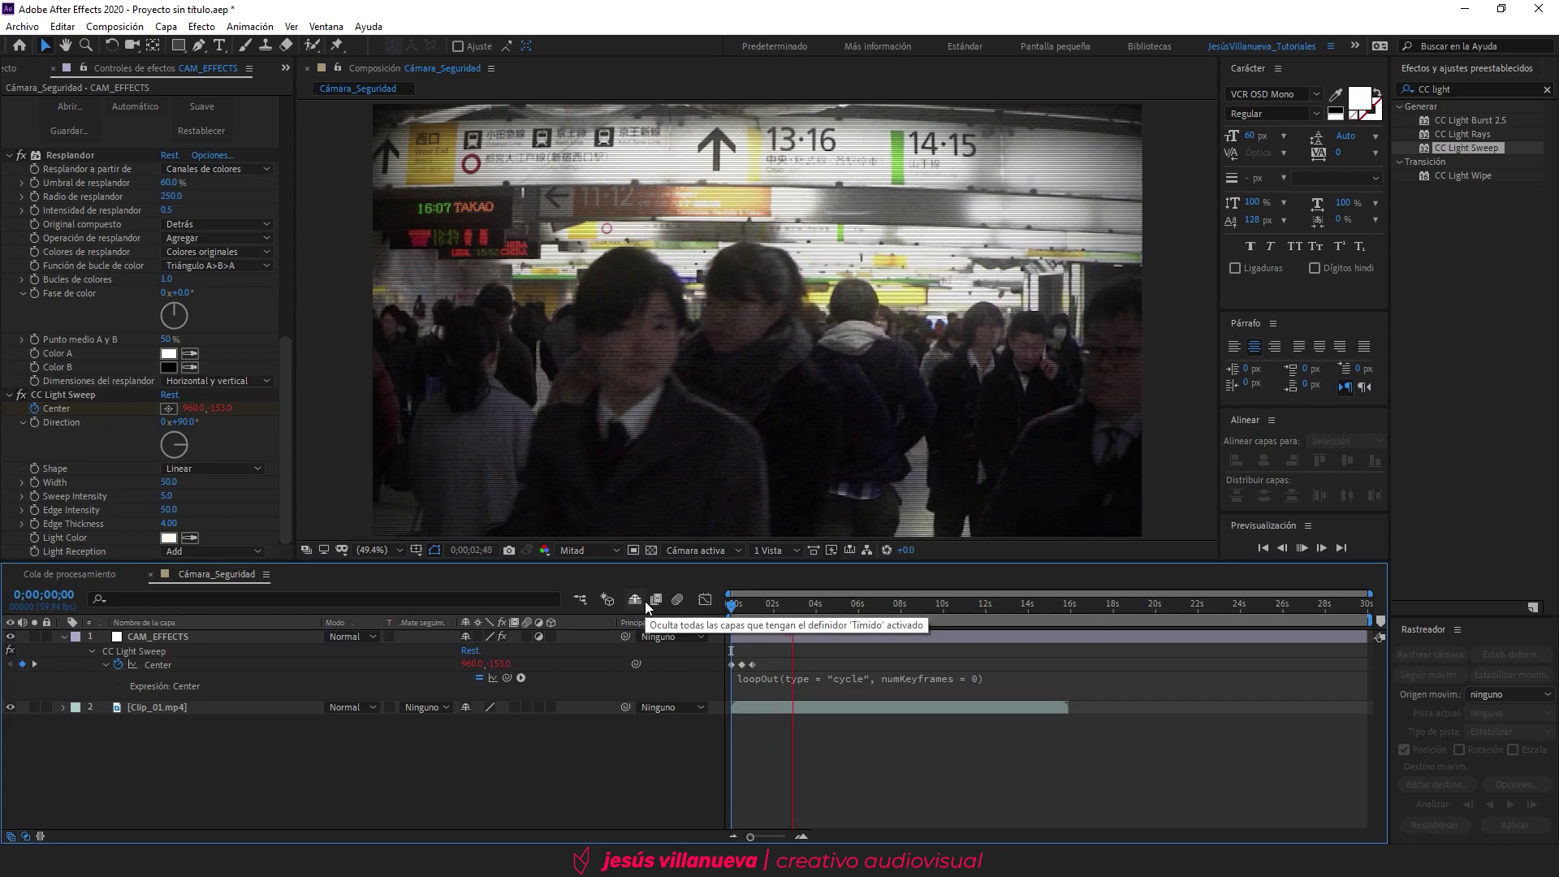
pyautogui.press('space')
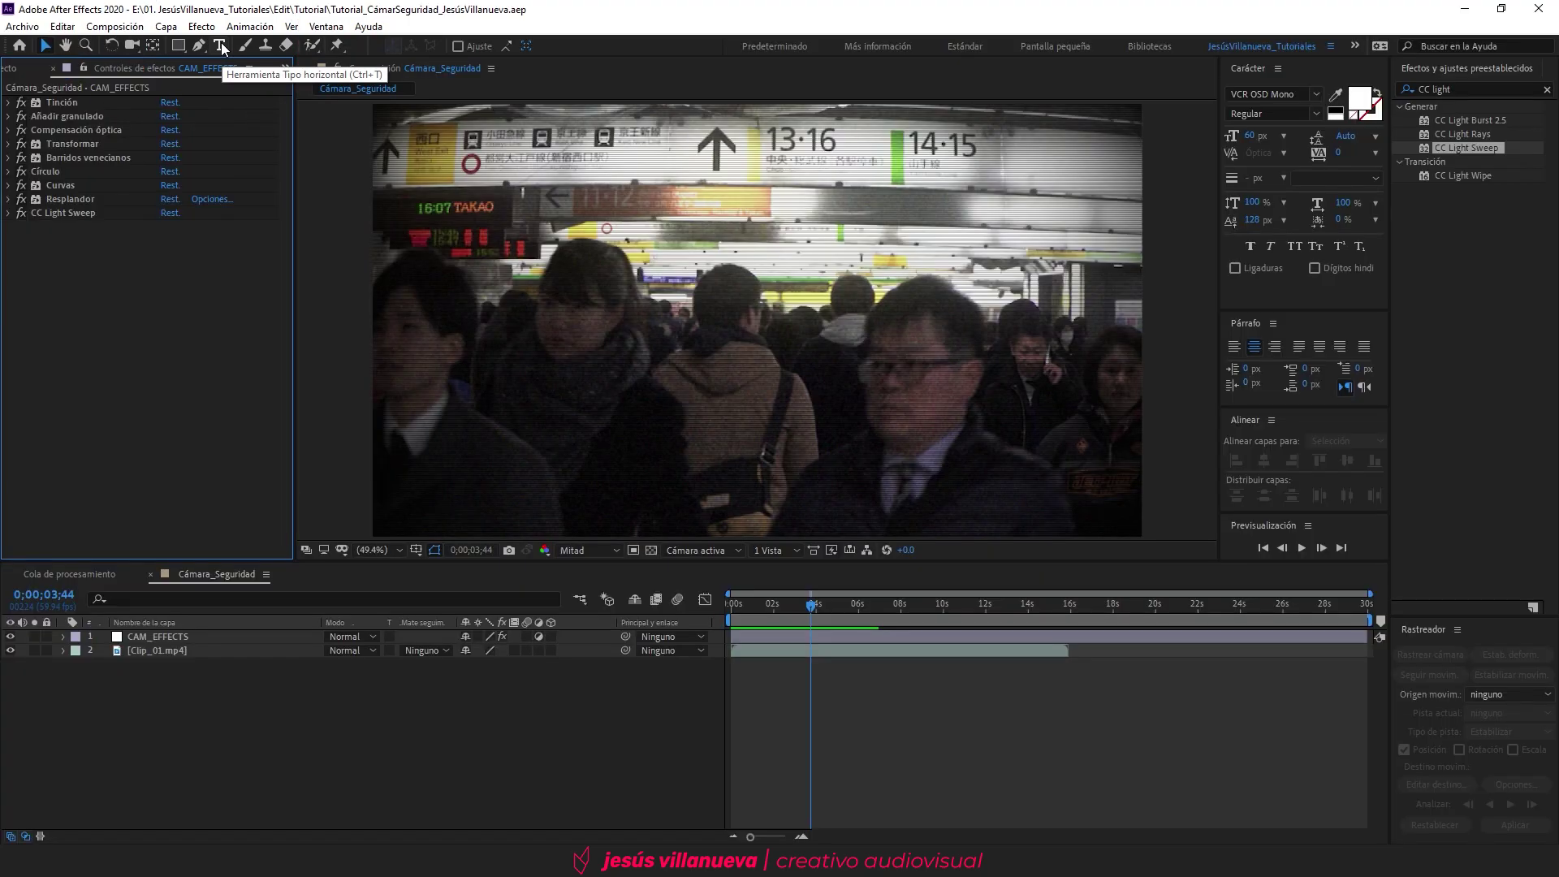
# Step: Create a TIEMPO text layer and reveal its Texto de origen property
pyautogui.click(220, 46)
pyautogui.click(572, 284)
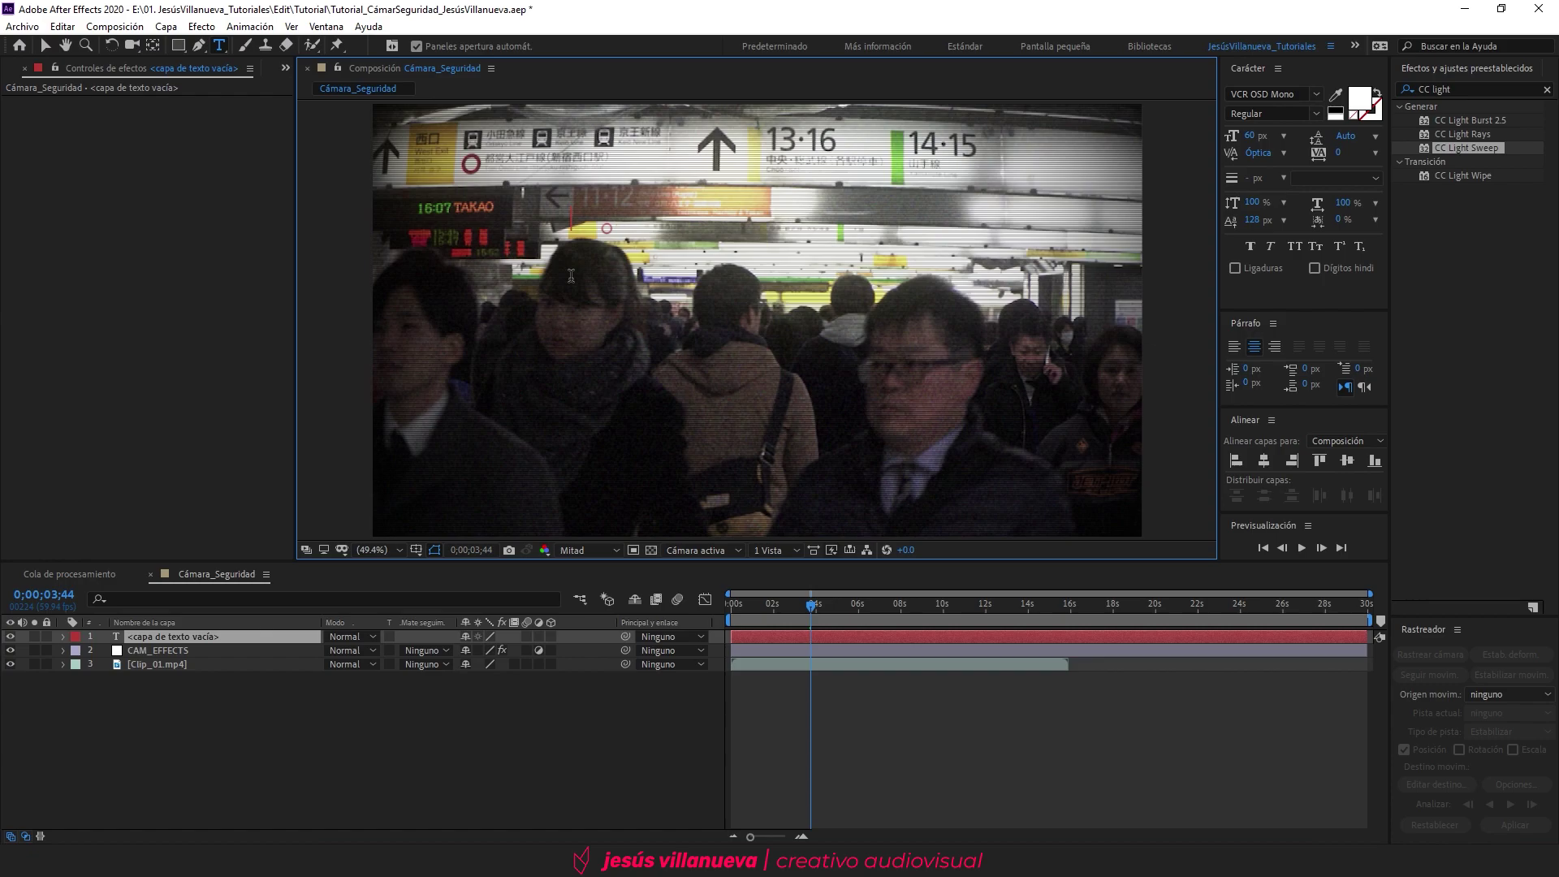
pyautogui.write('TIEMPO')
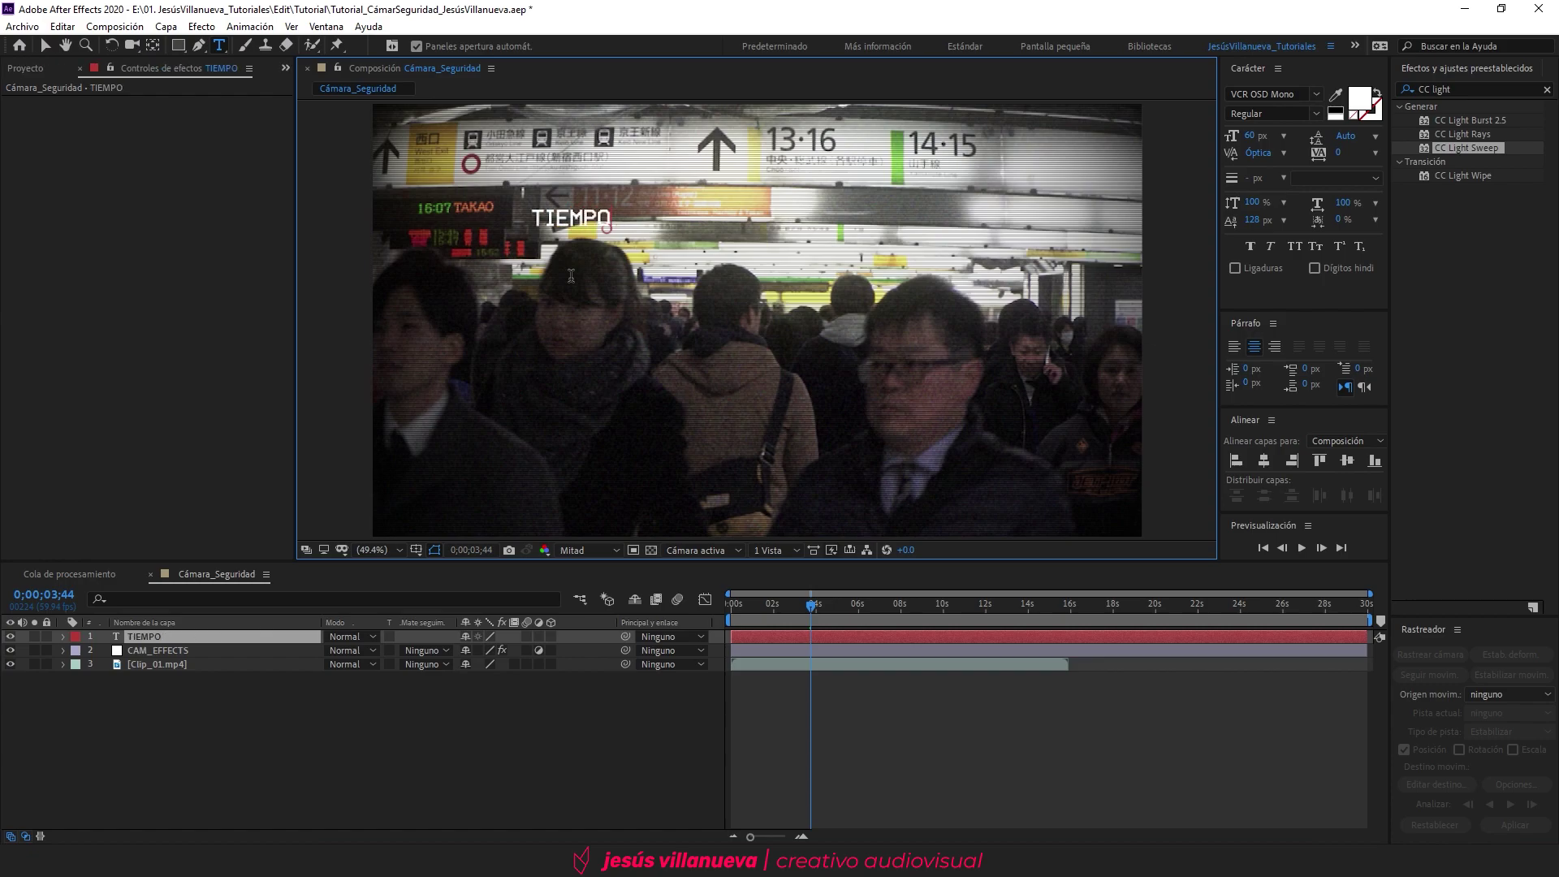
pyautogui.doubleClick(594, 219)
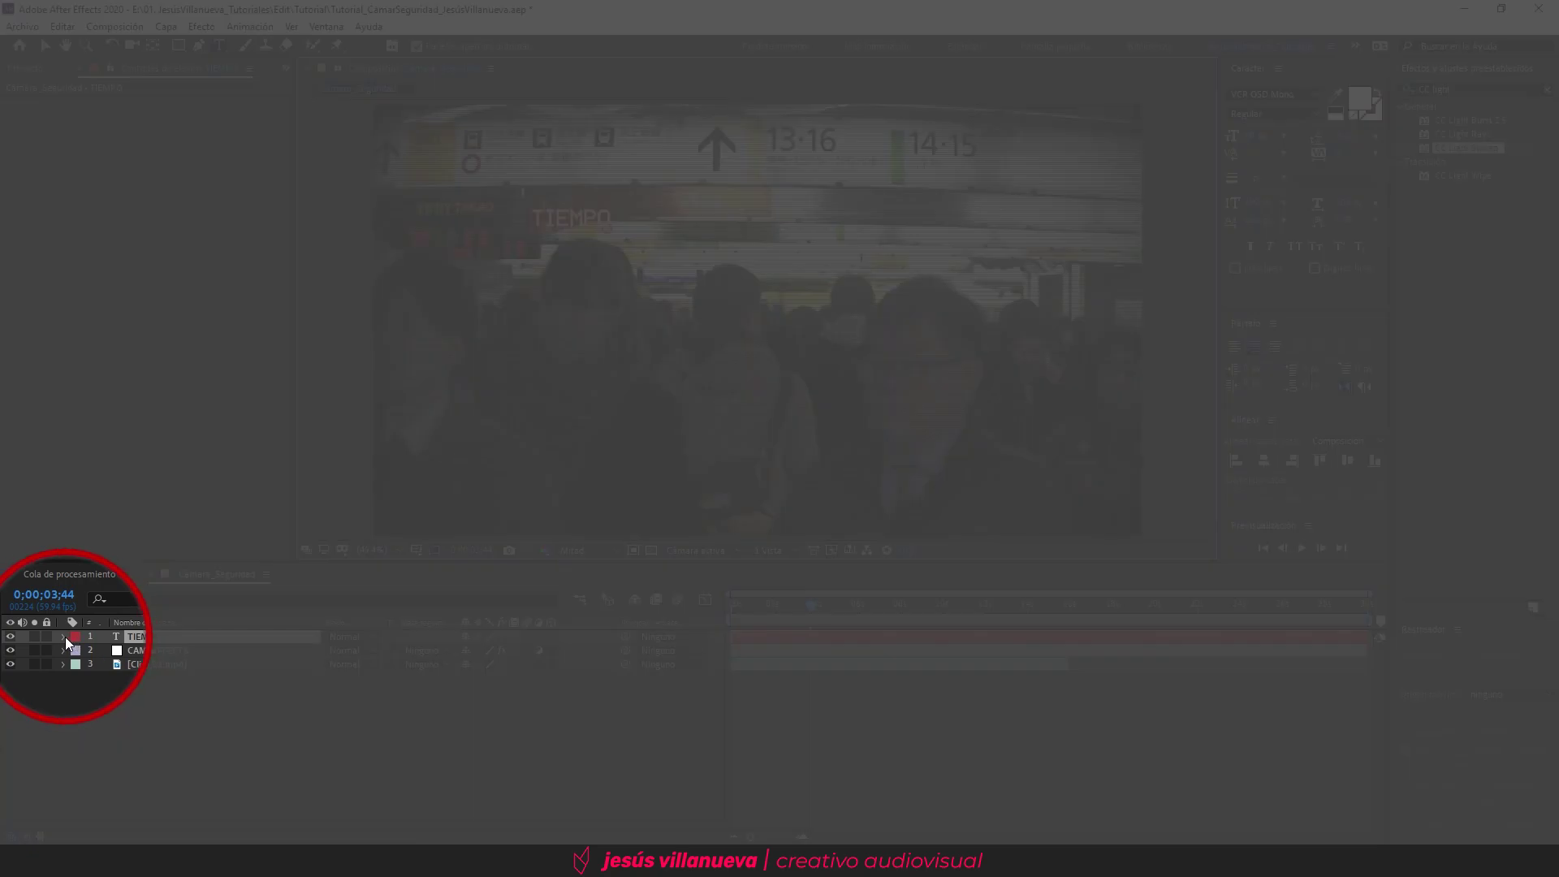
pyautogui.click(63, 637)
pyautogui.click(78, 651)
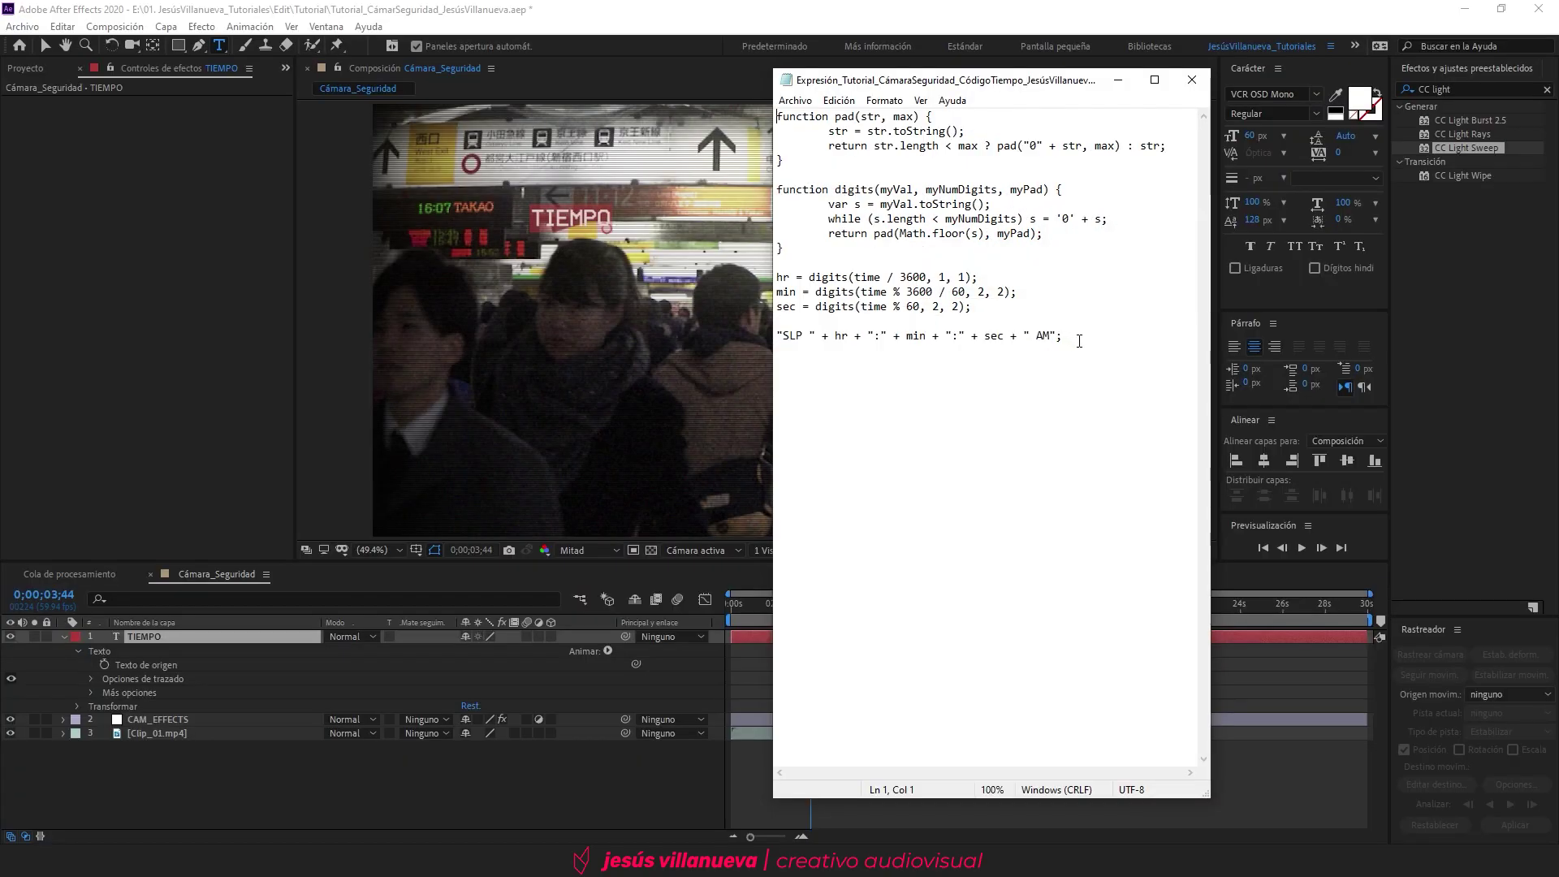
# Step: Copy the entire timecode expression in Notepad and return to After Effects
pyautogui.moveTo(1070, 337); pyautogui.dragTo(778, 292)
pyautogui.moveTo(932, 280); pyautogui.dragTo(717, 80)
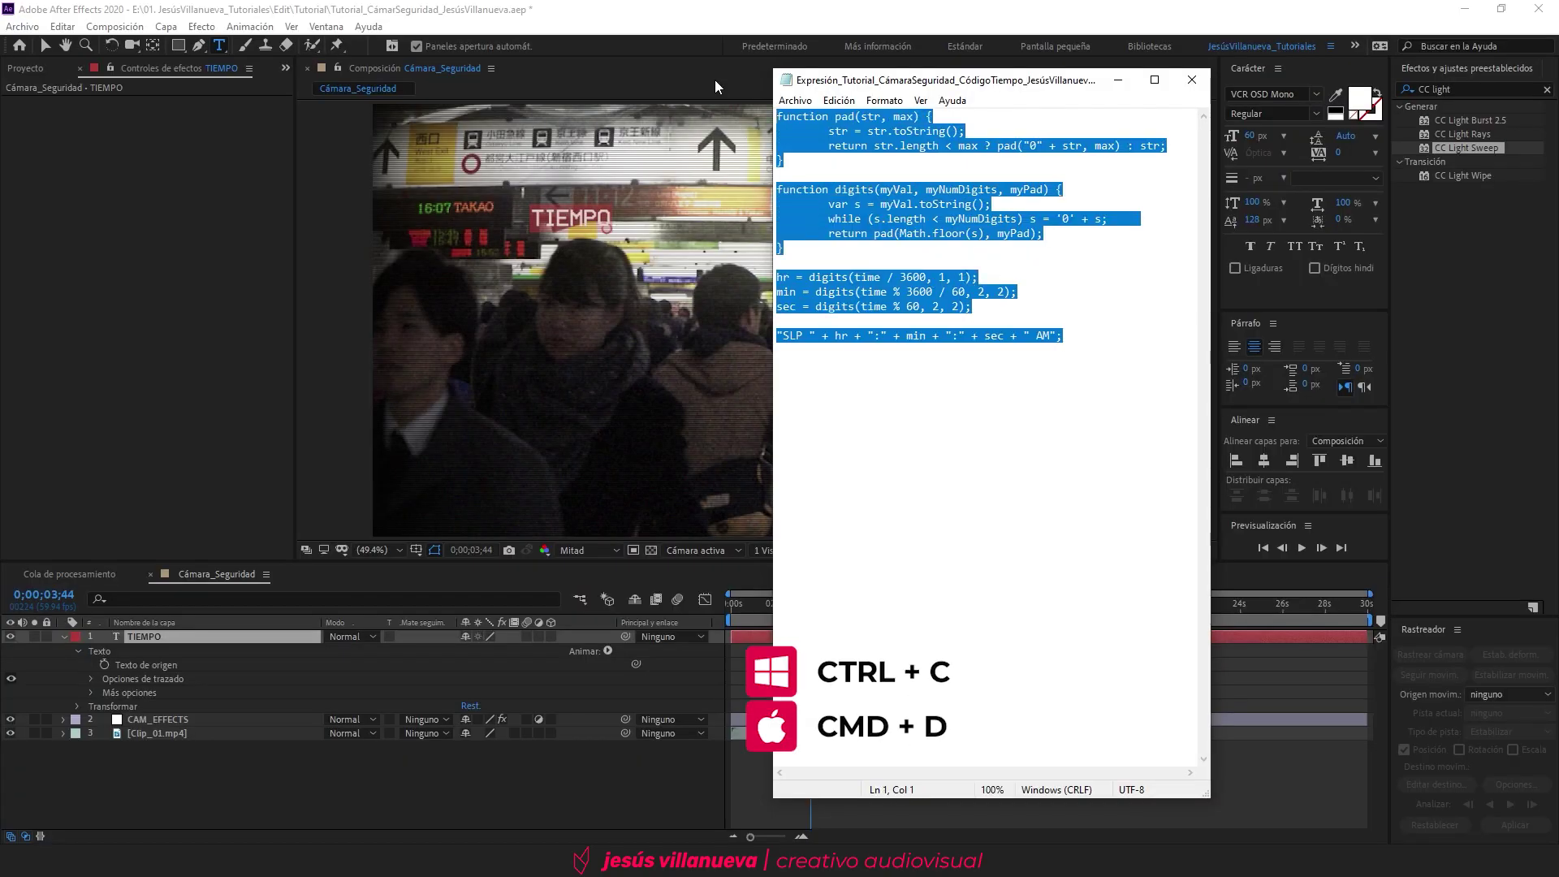
pyautogui.click(246, 754)
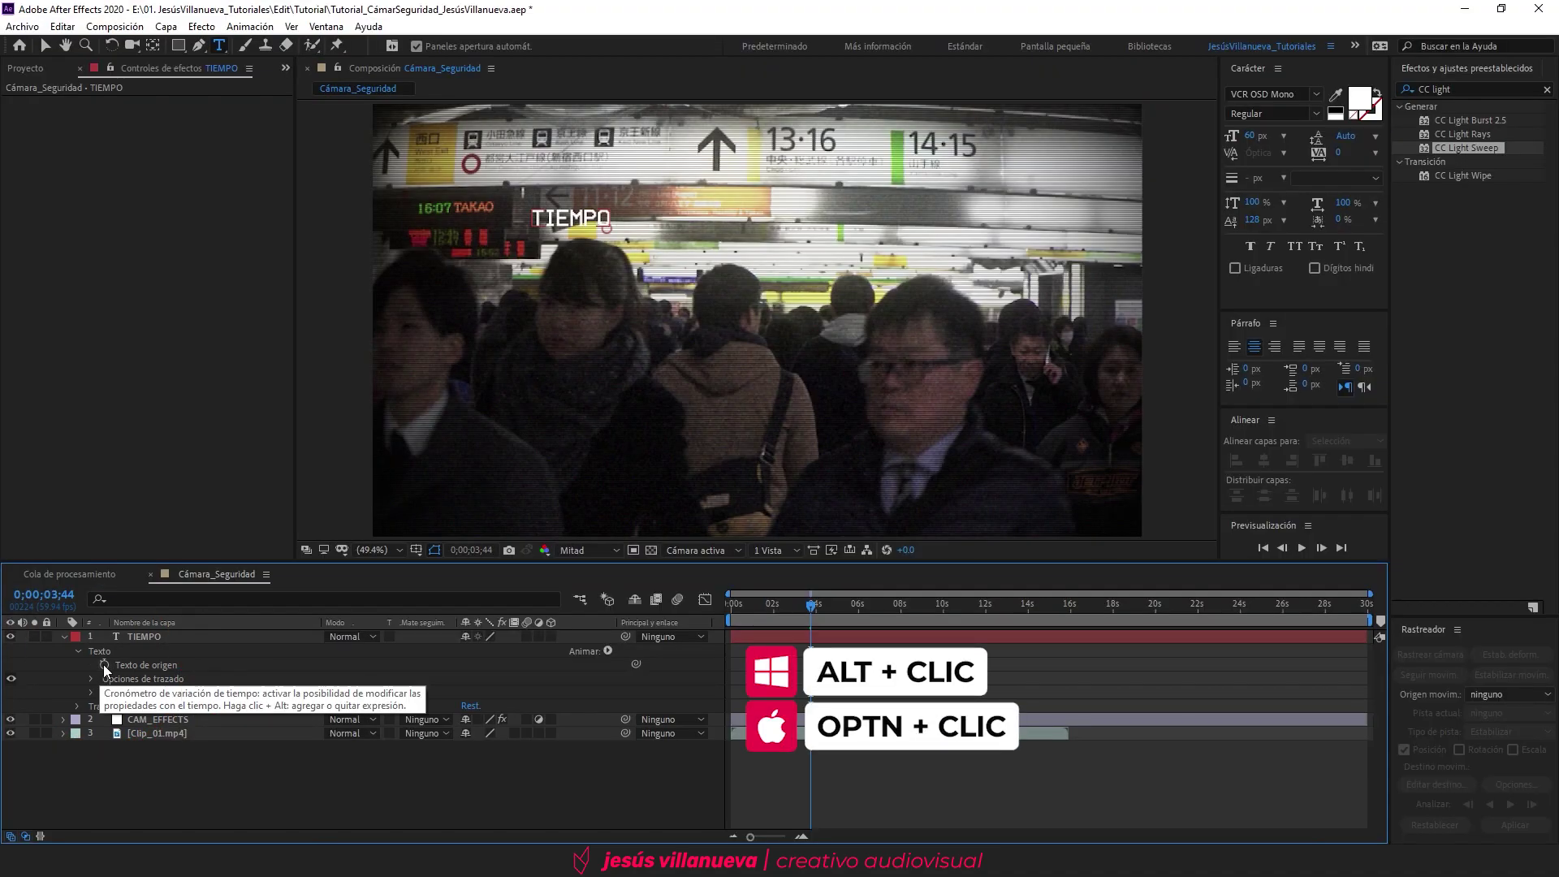
# Step: Paste the timecode expression into TIEMPO's Source Text and scrub to see it read SLP 0:00:11 AM
pyautogui.keyDown('alt'); pyautogui.click(105, 665); pyautogui.keyUp('alt')
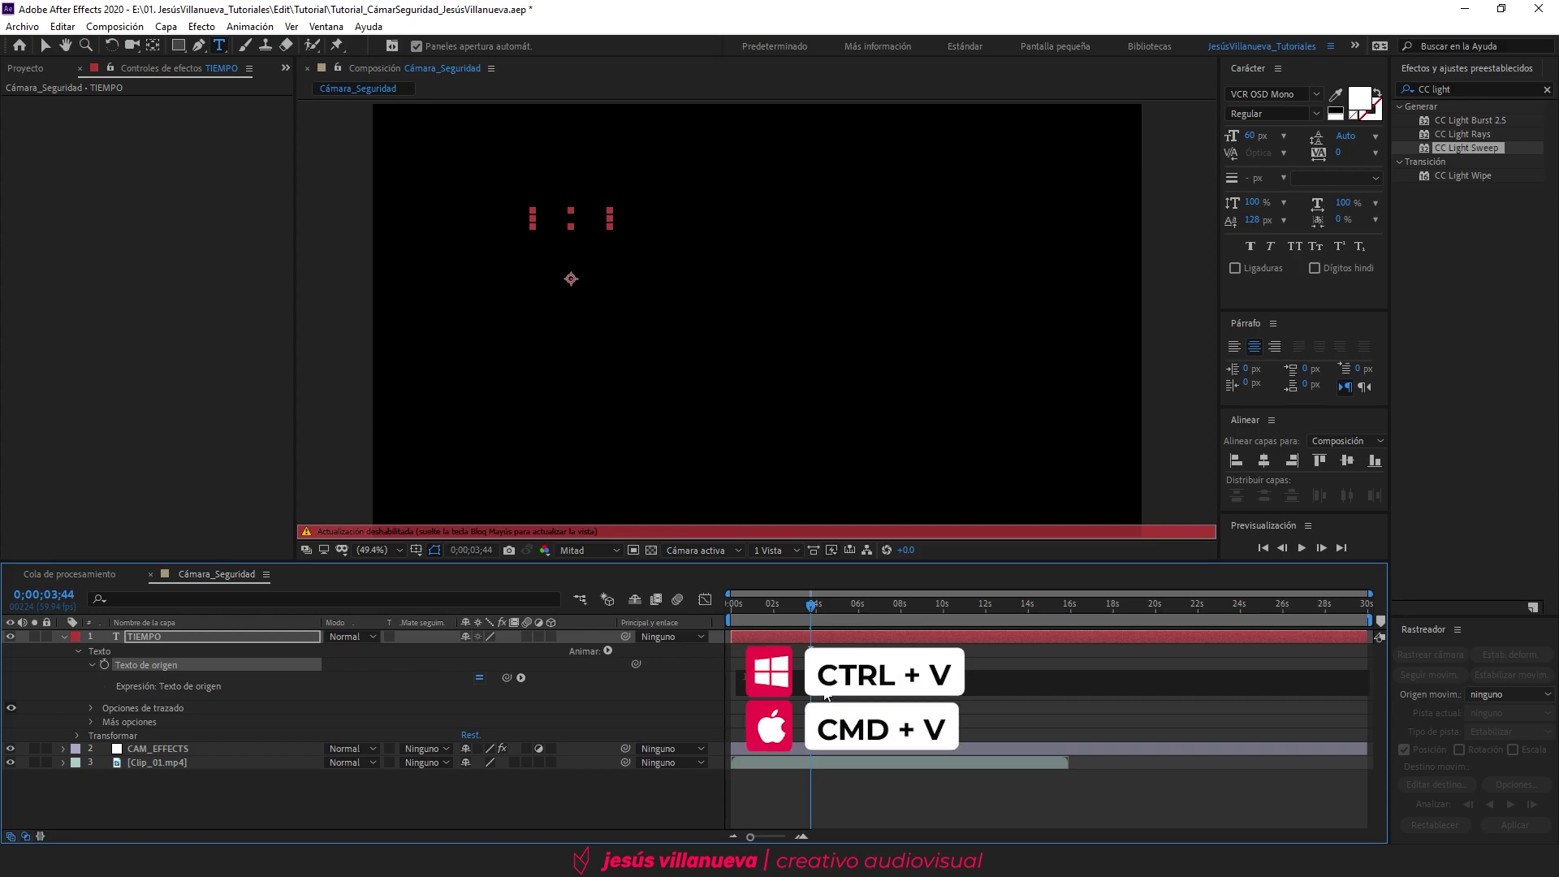
pyautogui.hotkey('ctrl', 'v')
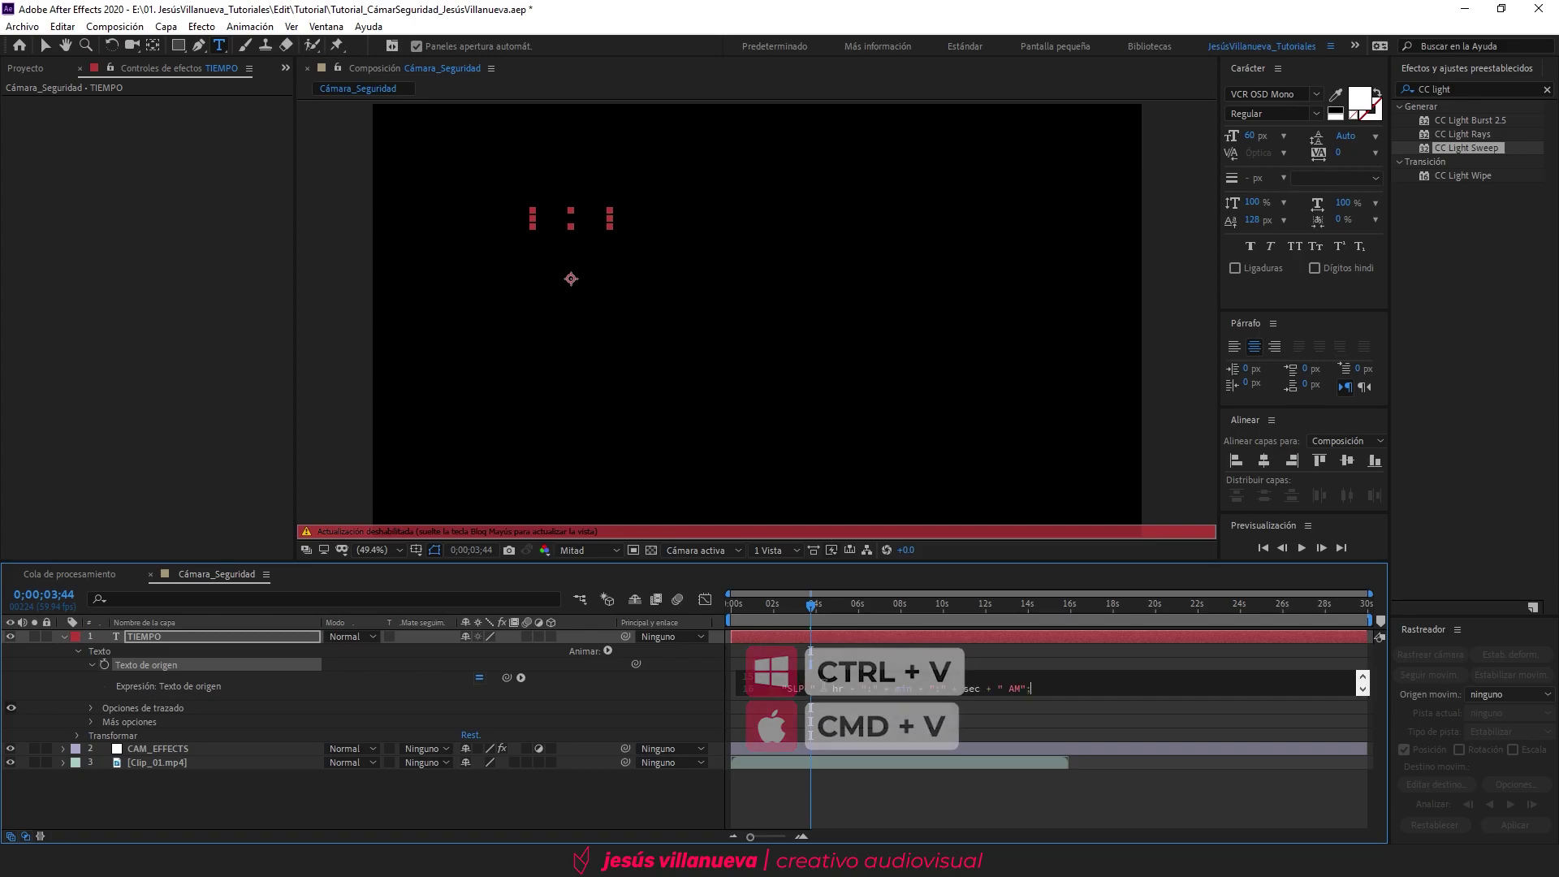
pyautogui.click(698, 806)
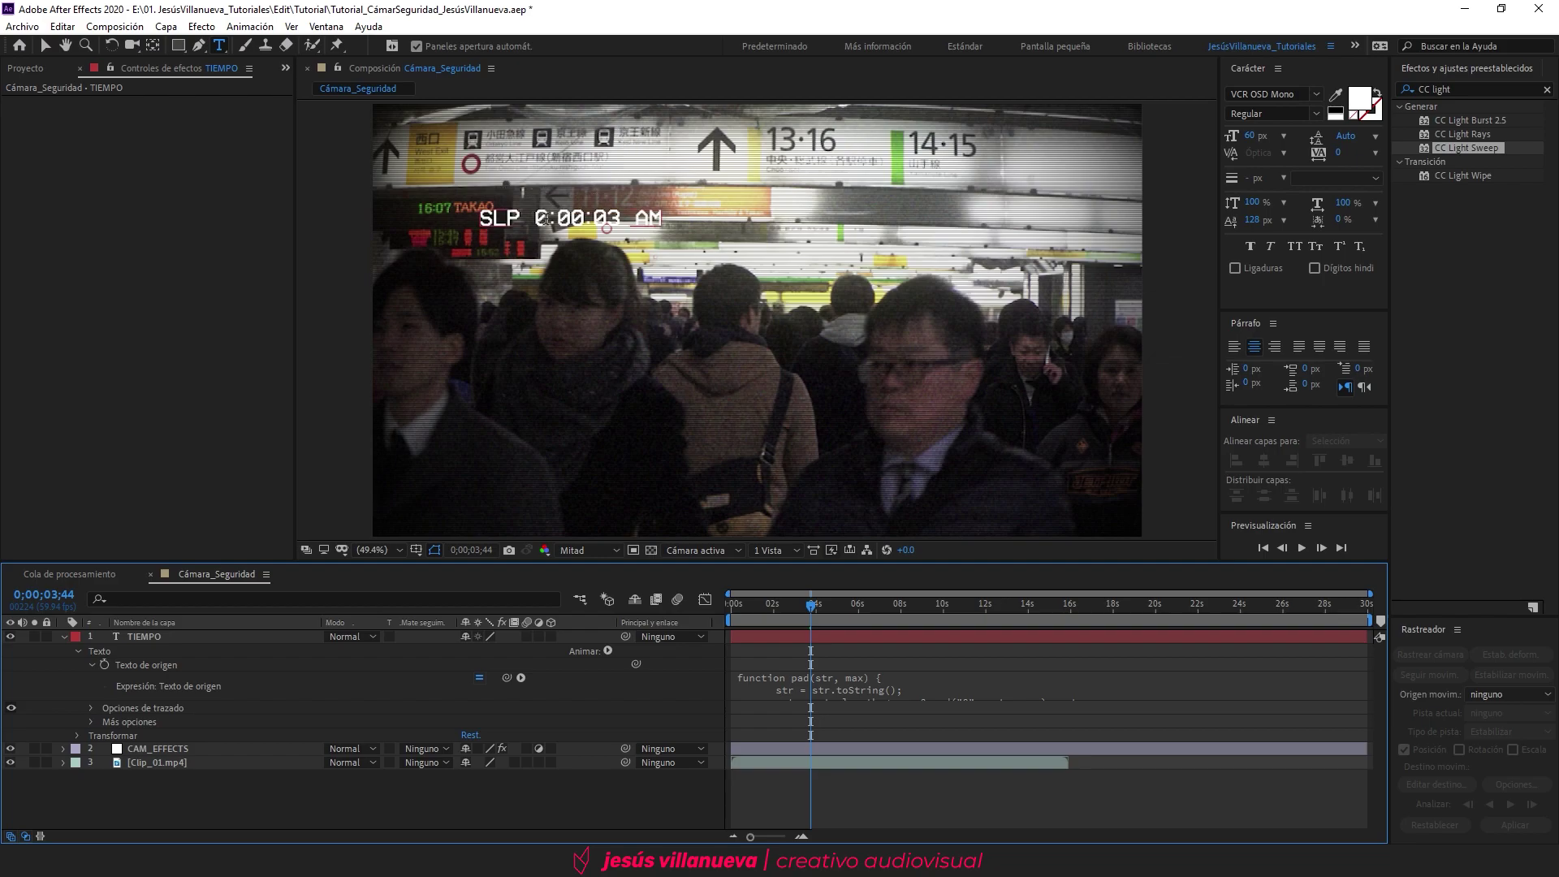
pyautogui.click(889, 603)
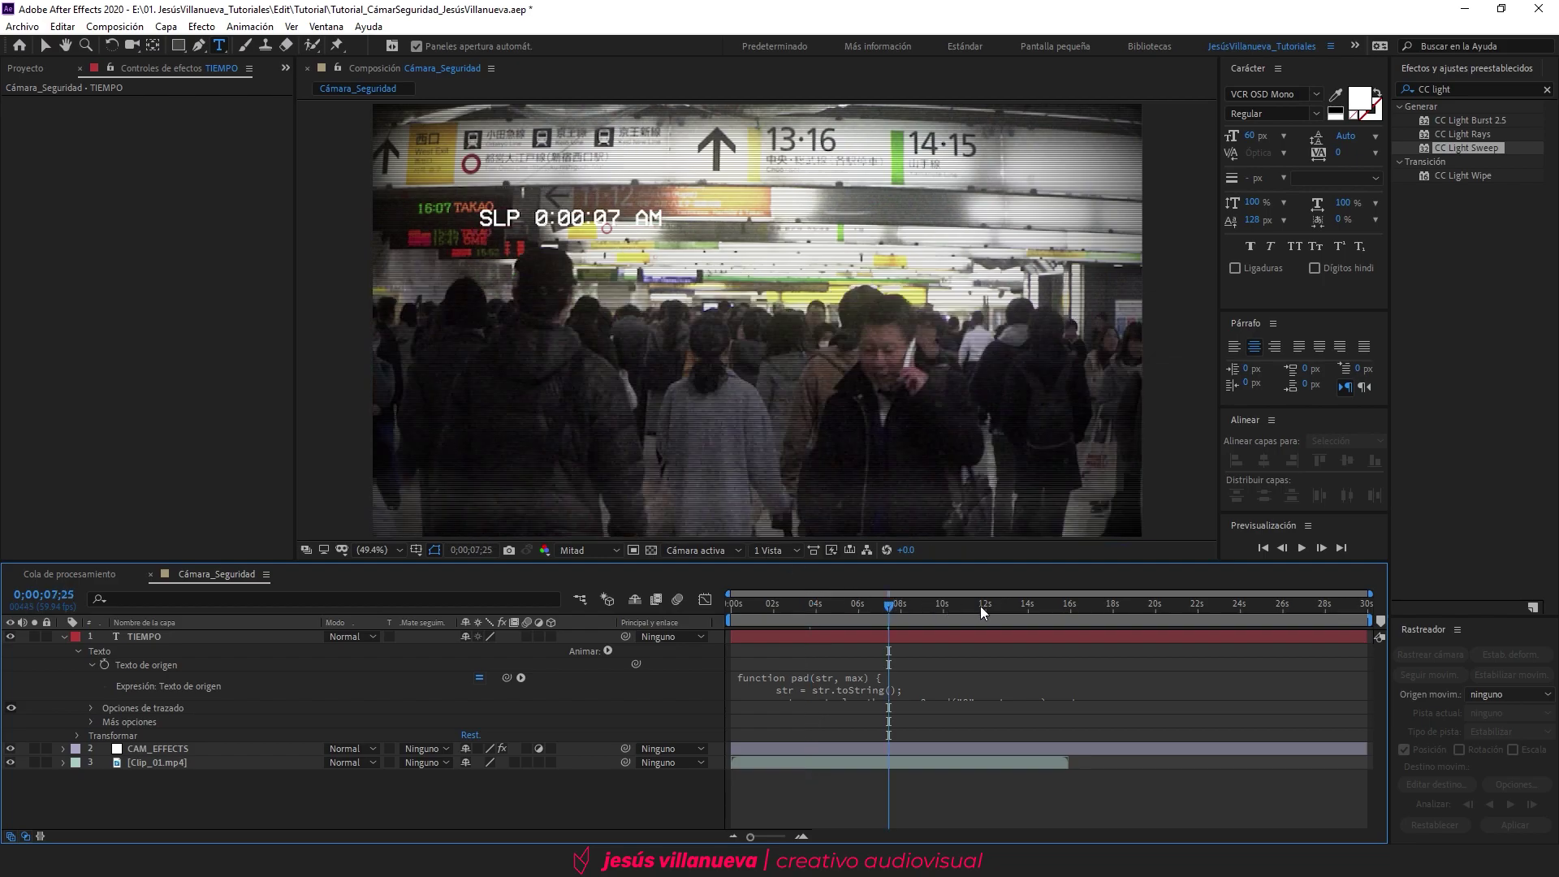
pyautogui.click(981, 606)
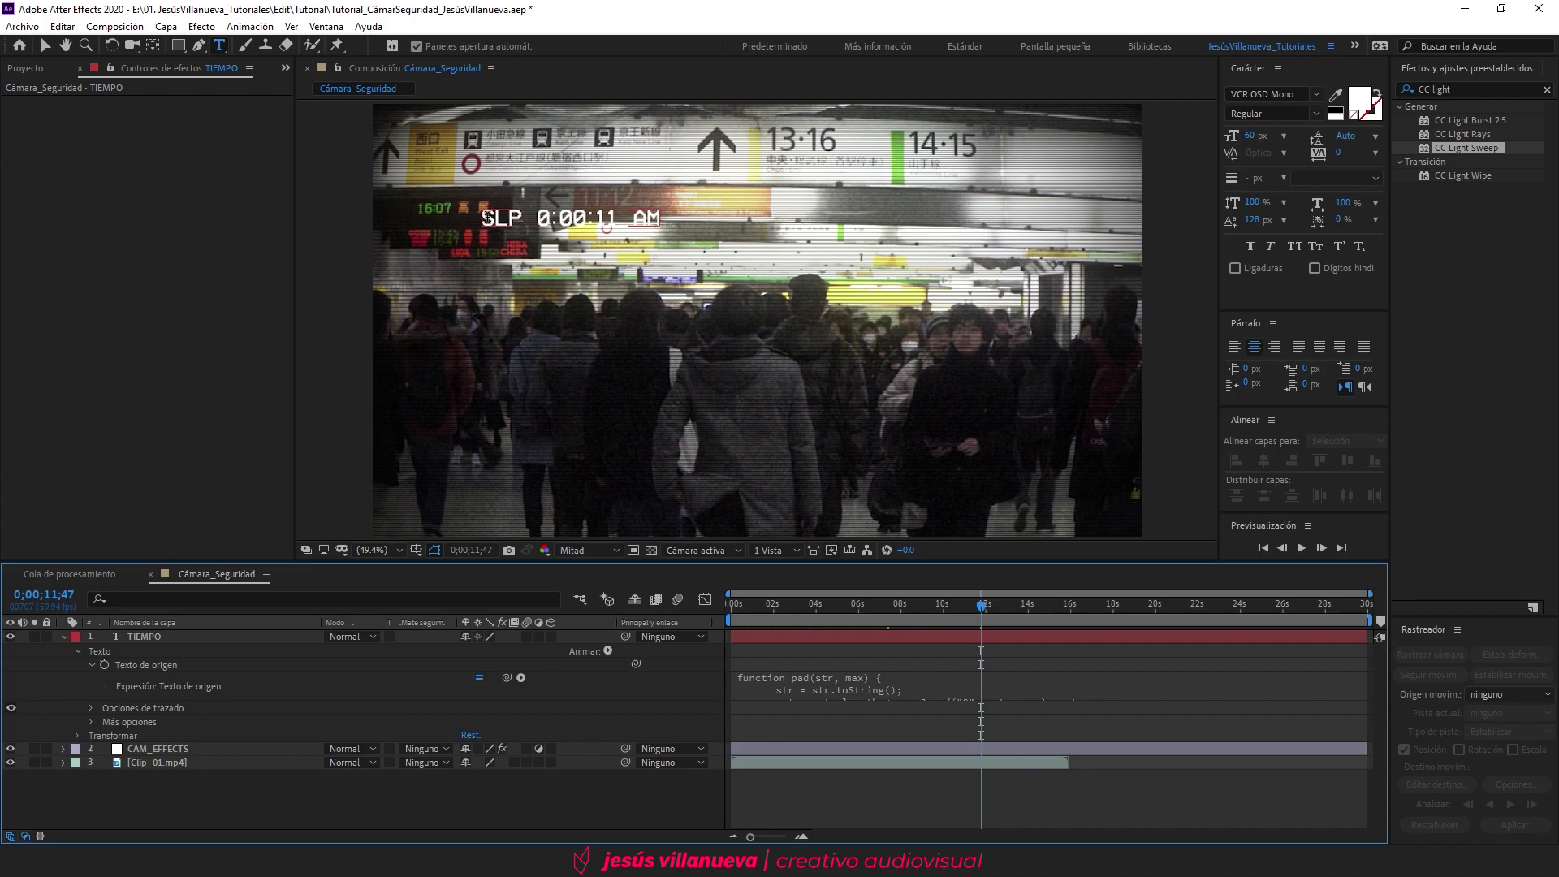
pyautogui.click(819, 683)
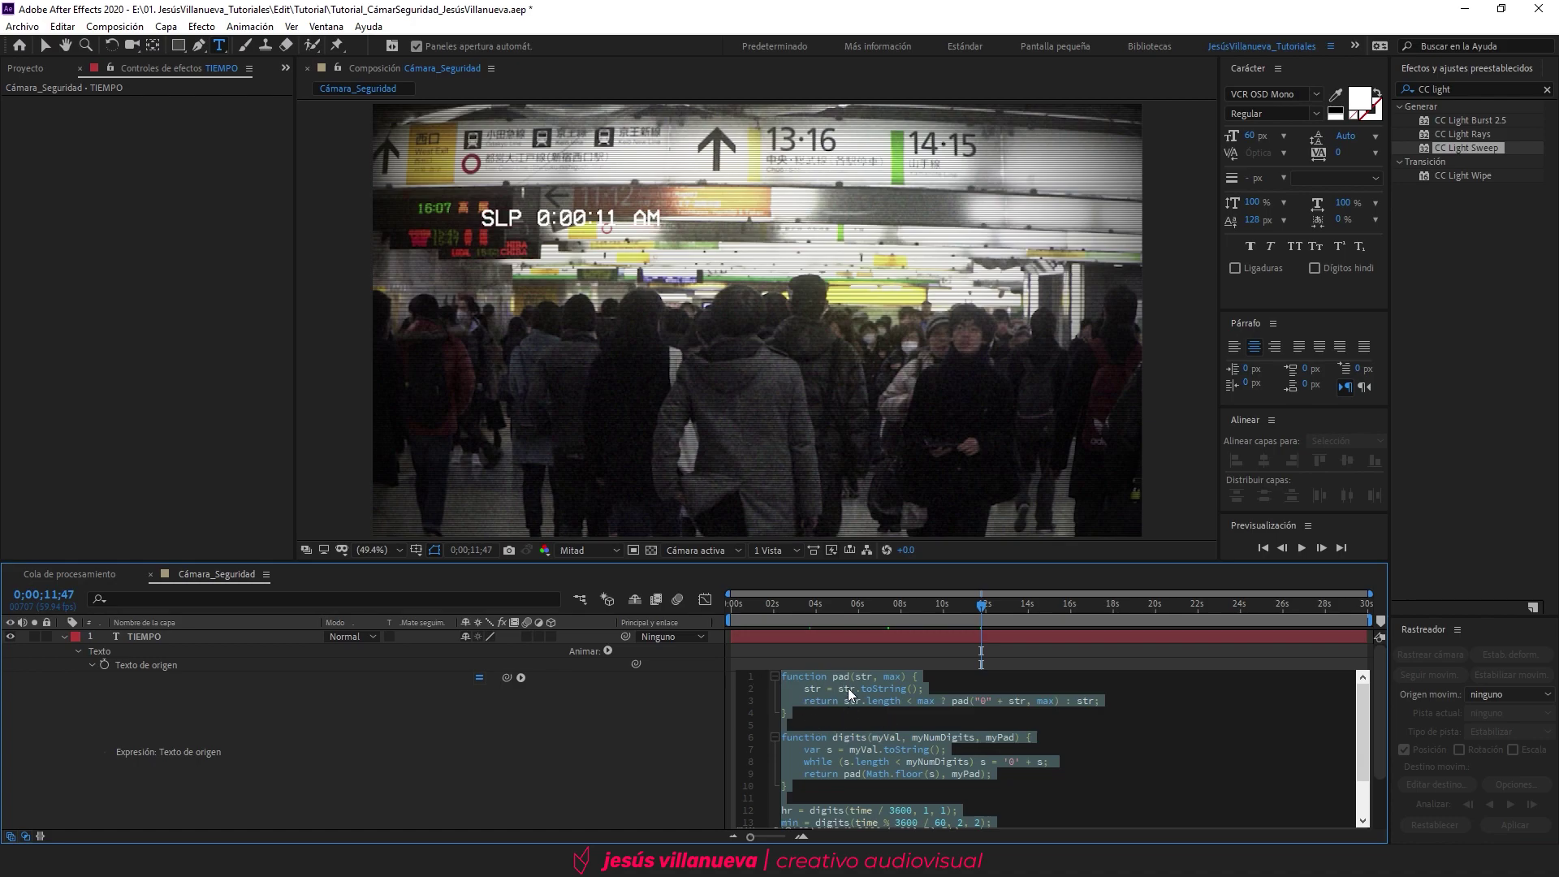
# Step: Replace the 'SLP' text on line 16 of the expression with 09/07/2020
pyautogui.scroll(-2, 856, 723)
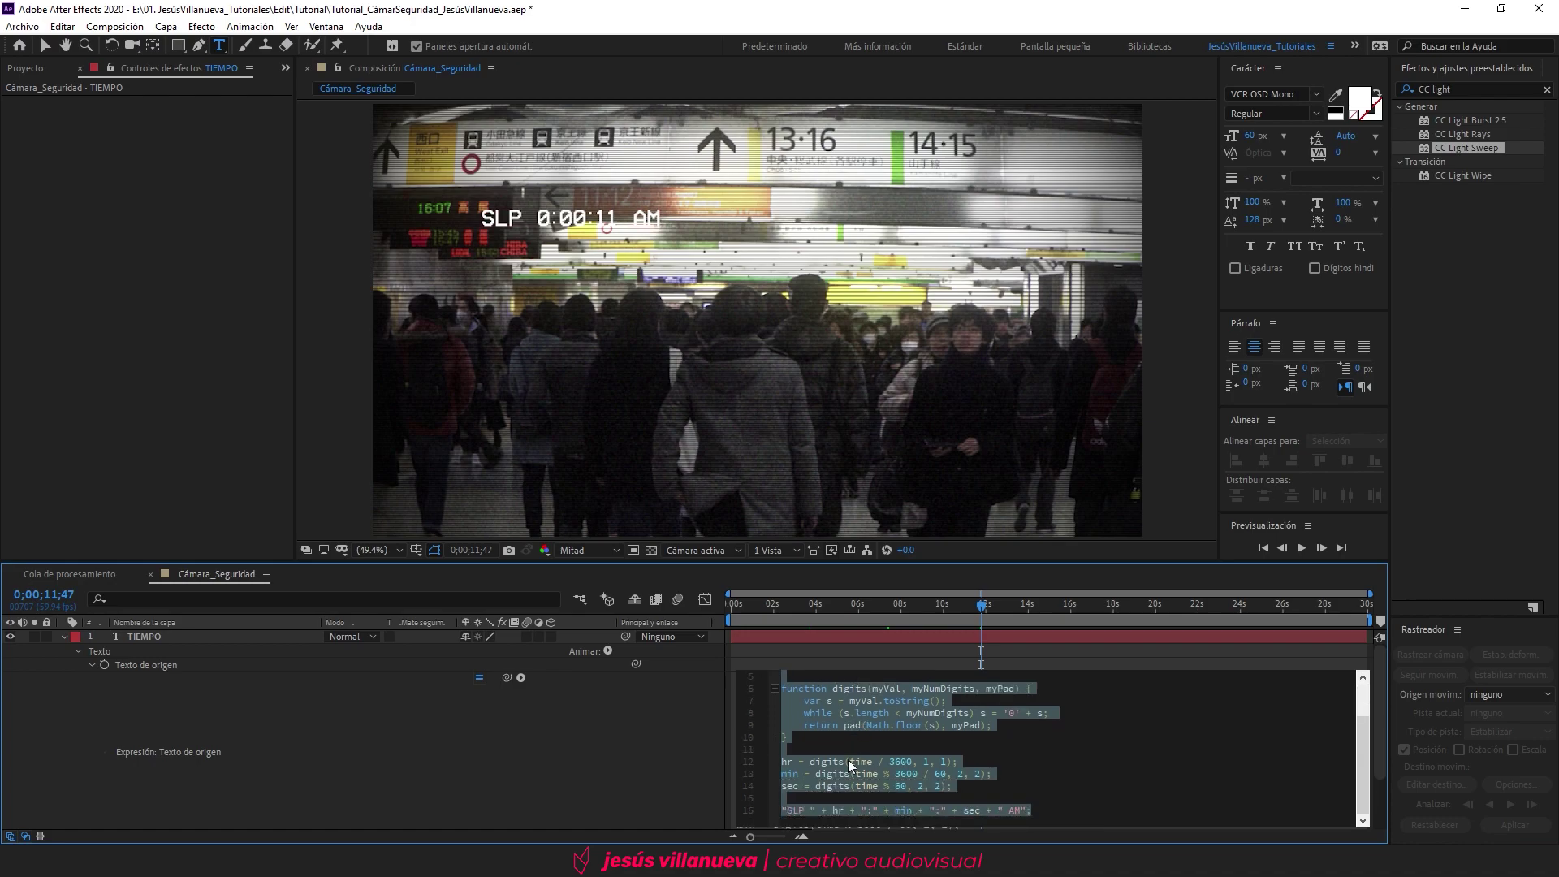
pyautogui.click(810, 809)
pyautogui.moveTo(786, 810); pyautogui.dragTo(805, 810)
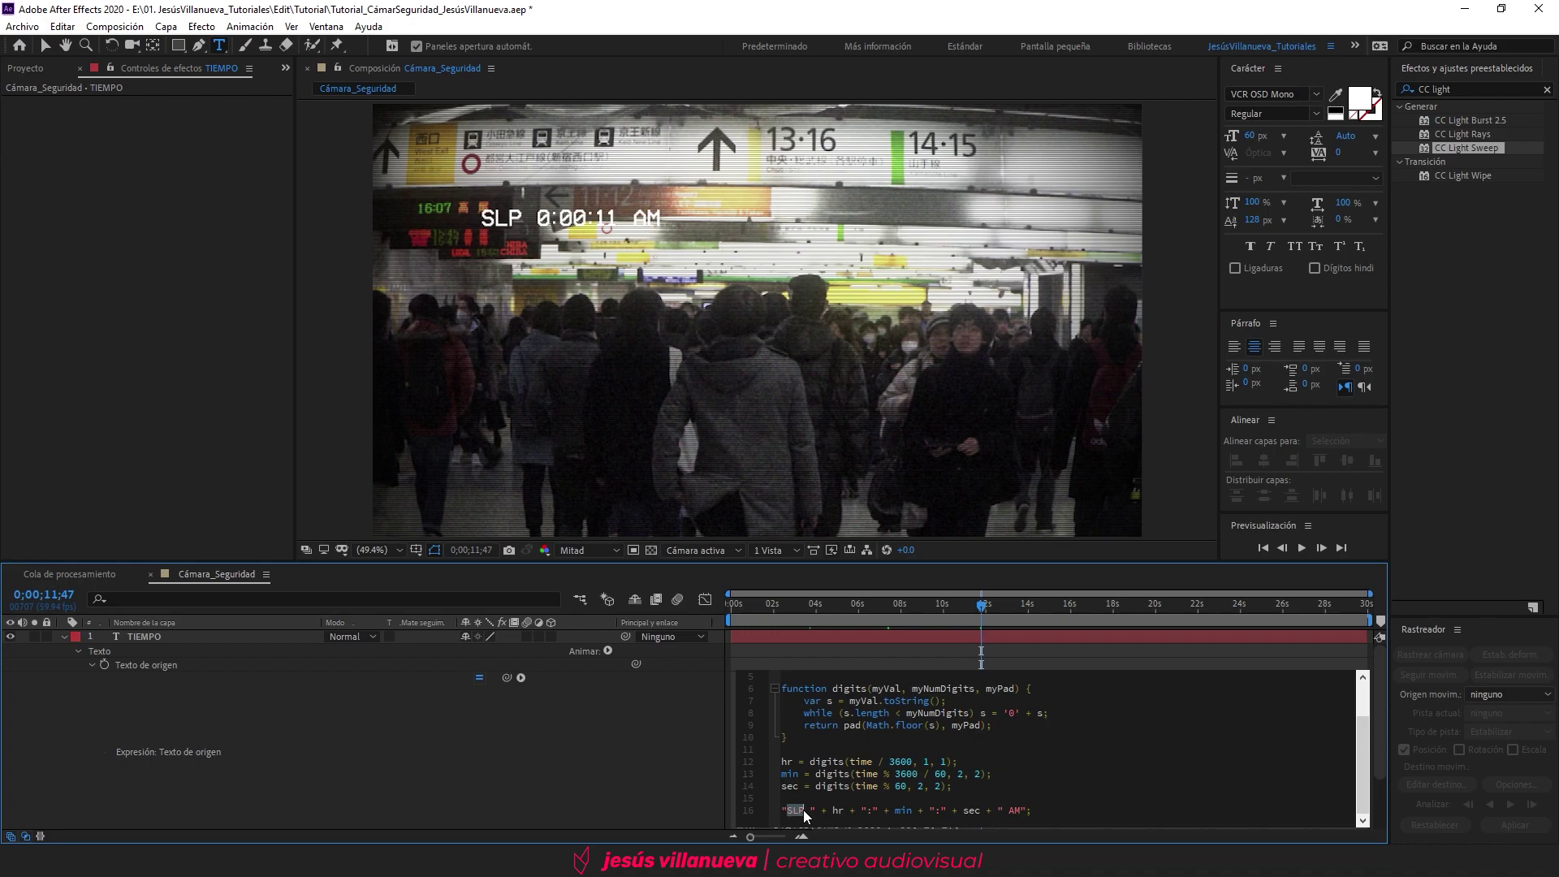
pyautogui.write('09/07/2020')
# Step: Commit the date edit and find Slider Control by searching Effects & Presets for 'control'
pyautogui.click(1474, 89)
pyautogui.write('control')
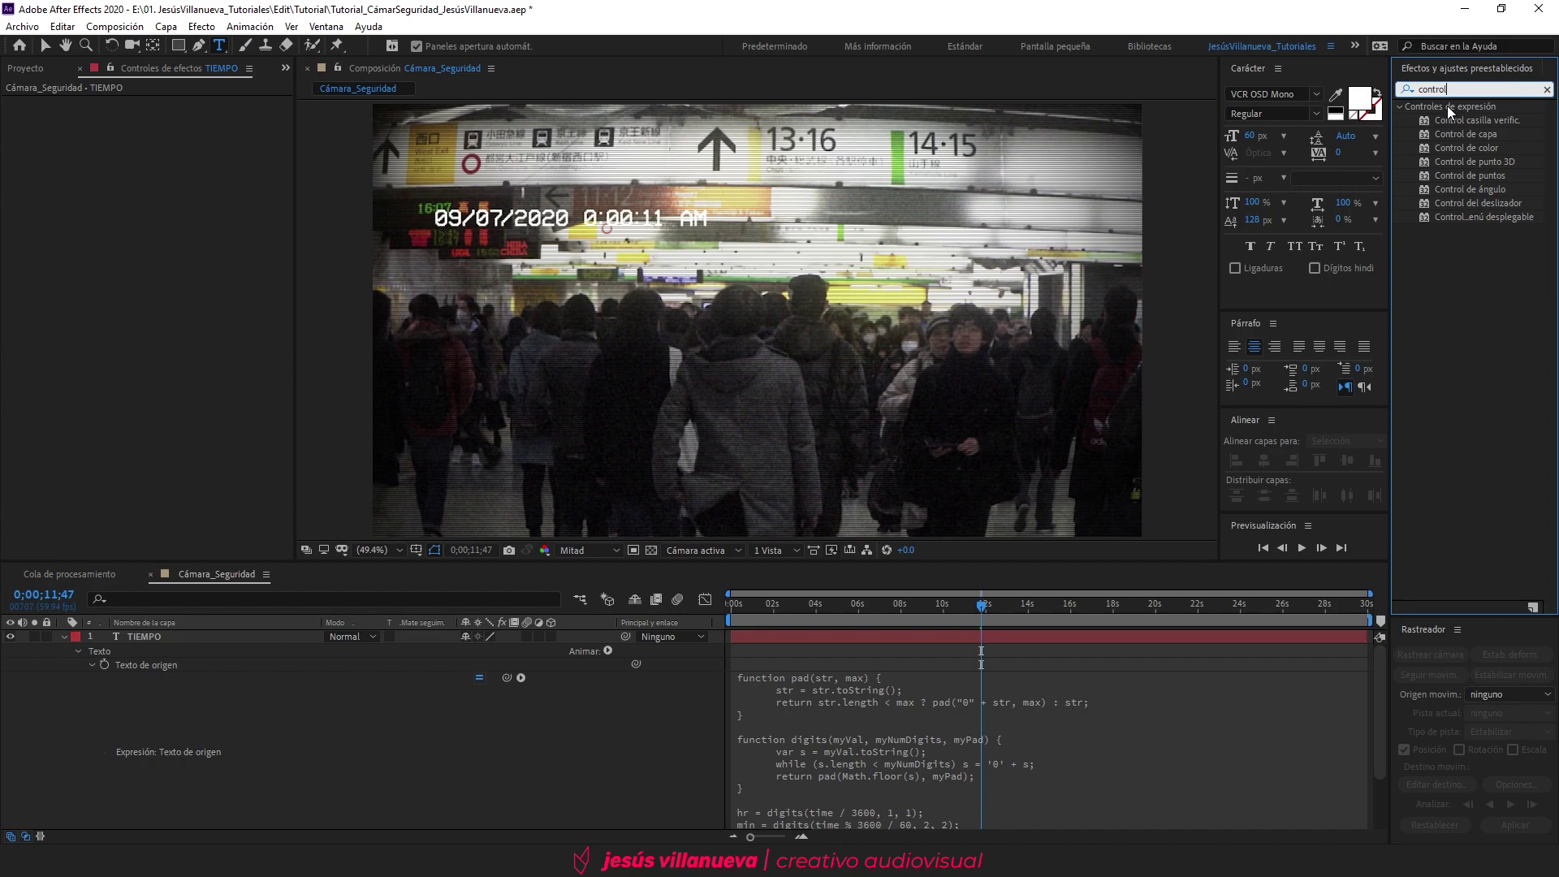
pyautogui.click(1474, 203)
# Step: Apply two Slider Control effects to TIEMPO, named Hora and Minutos
pyautogui.moveTo(1474, 203); pyautogui.dragTo(175, 637)
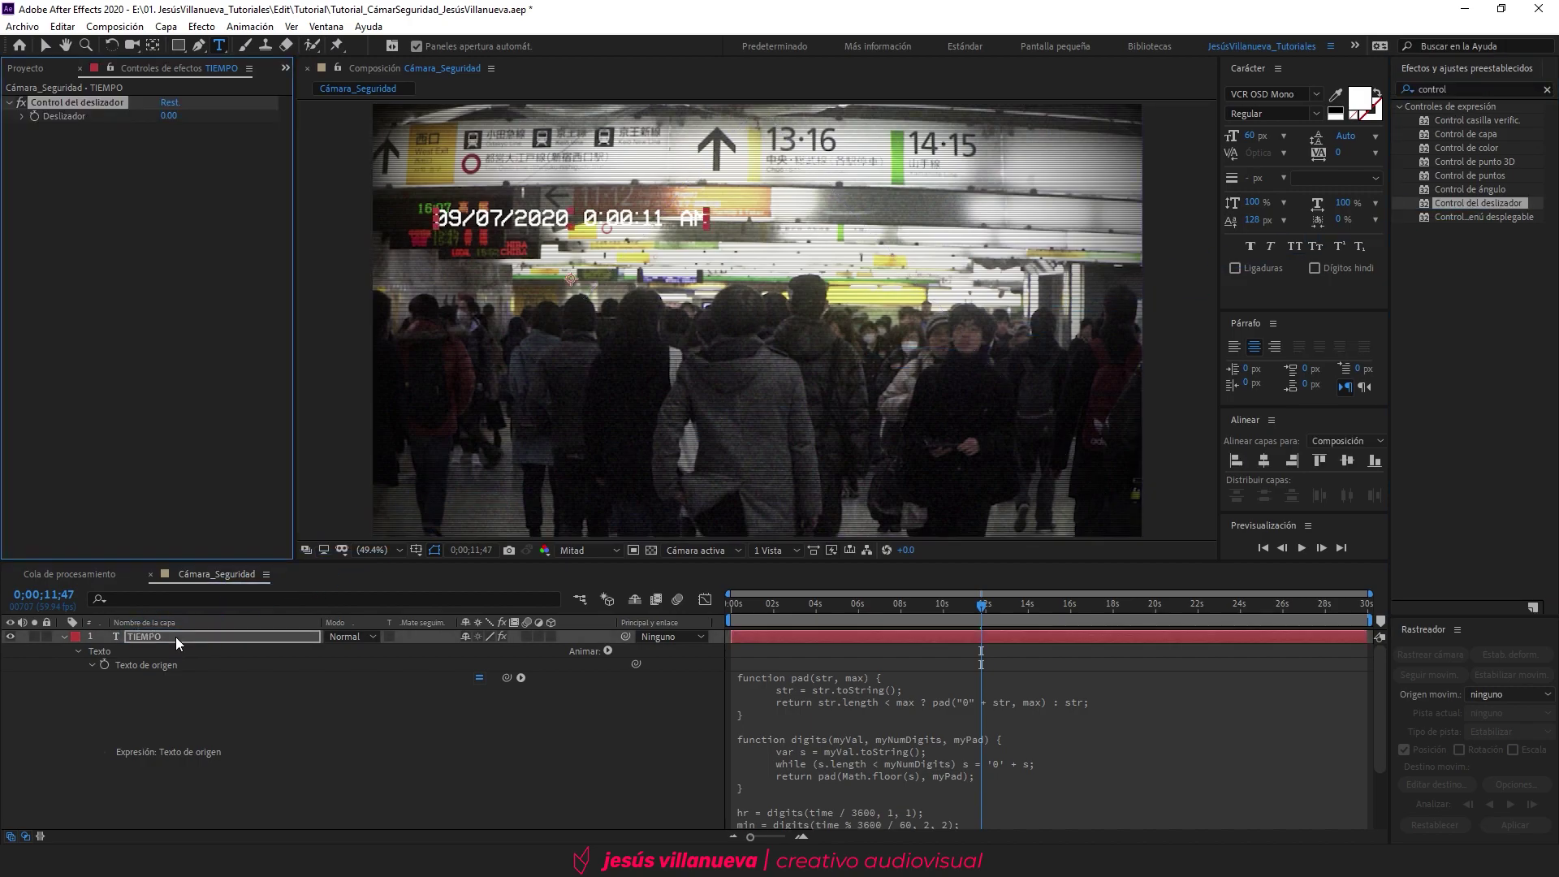
pyautogui.press('Return')
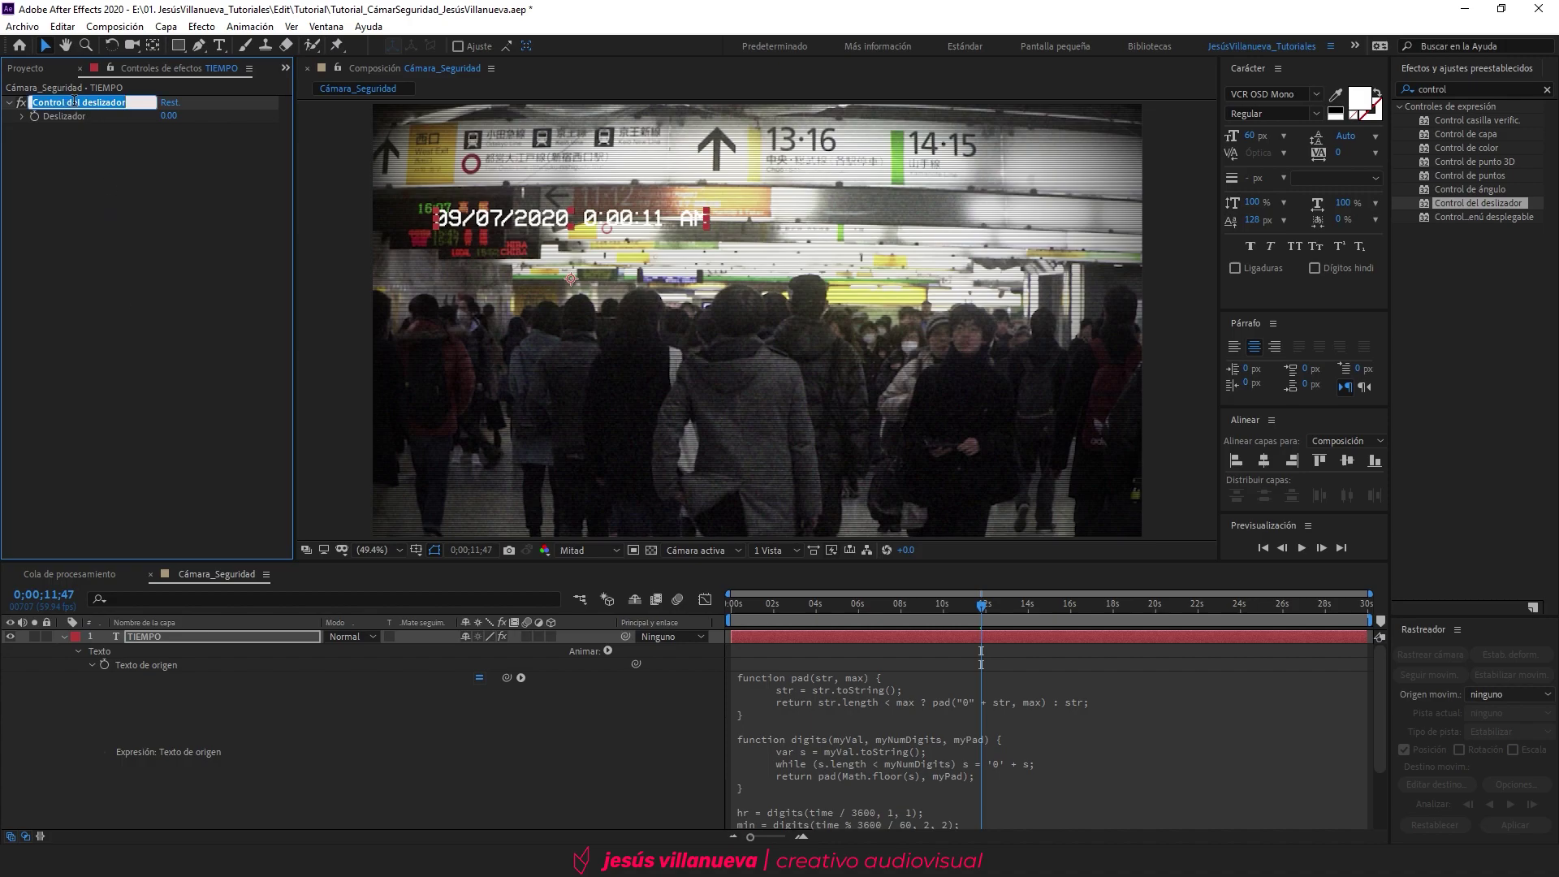
pyautogui.write('Hora')
pyautogui.press('Return')
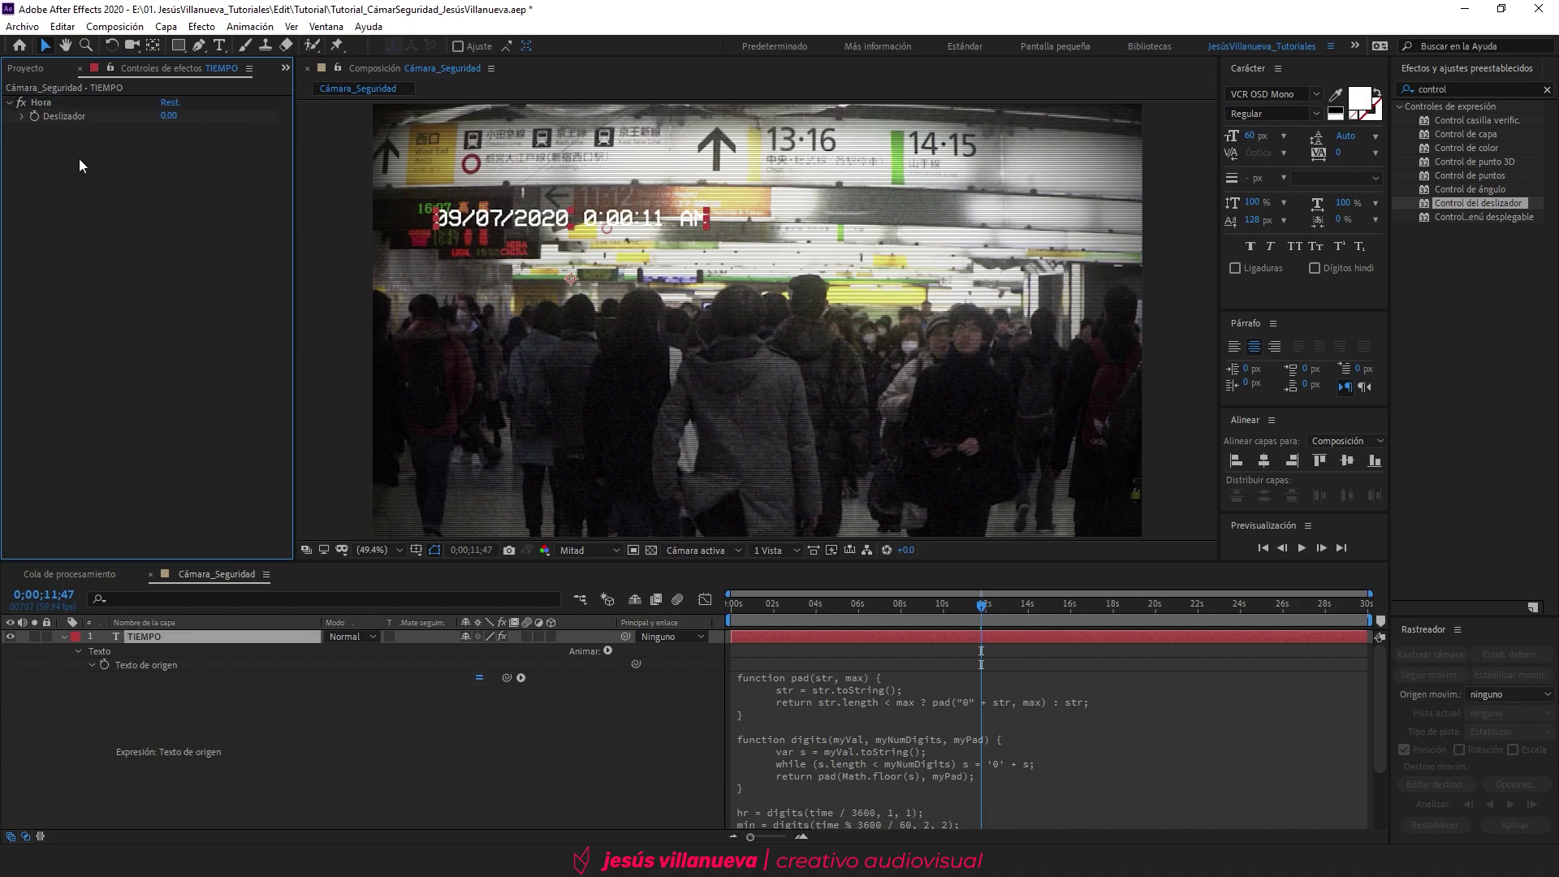
pyautogui.moveTo(1493, 202)
pyautogui.mouseDown()
pyautogui.moveTo(301, 247)
pyautogui.moveTo(159, 209)
pyautogui.mouseUp()
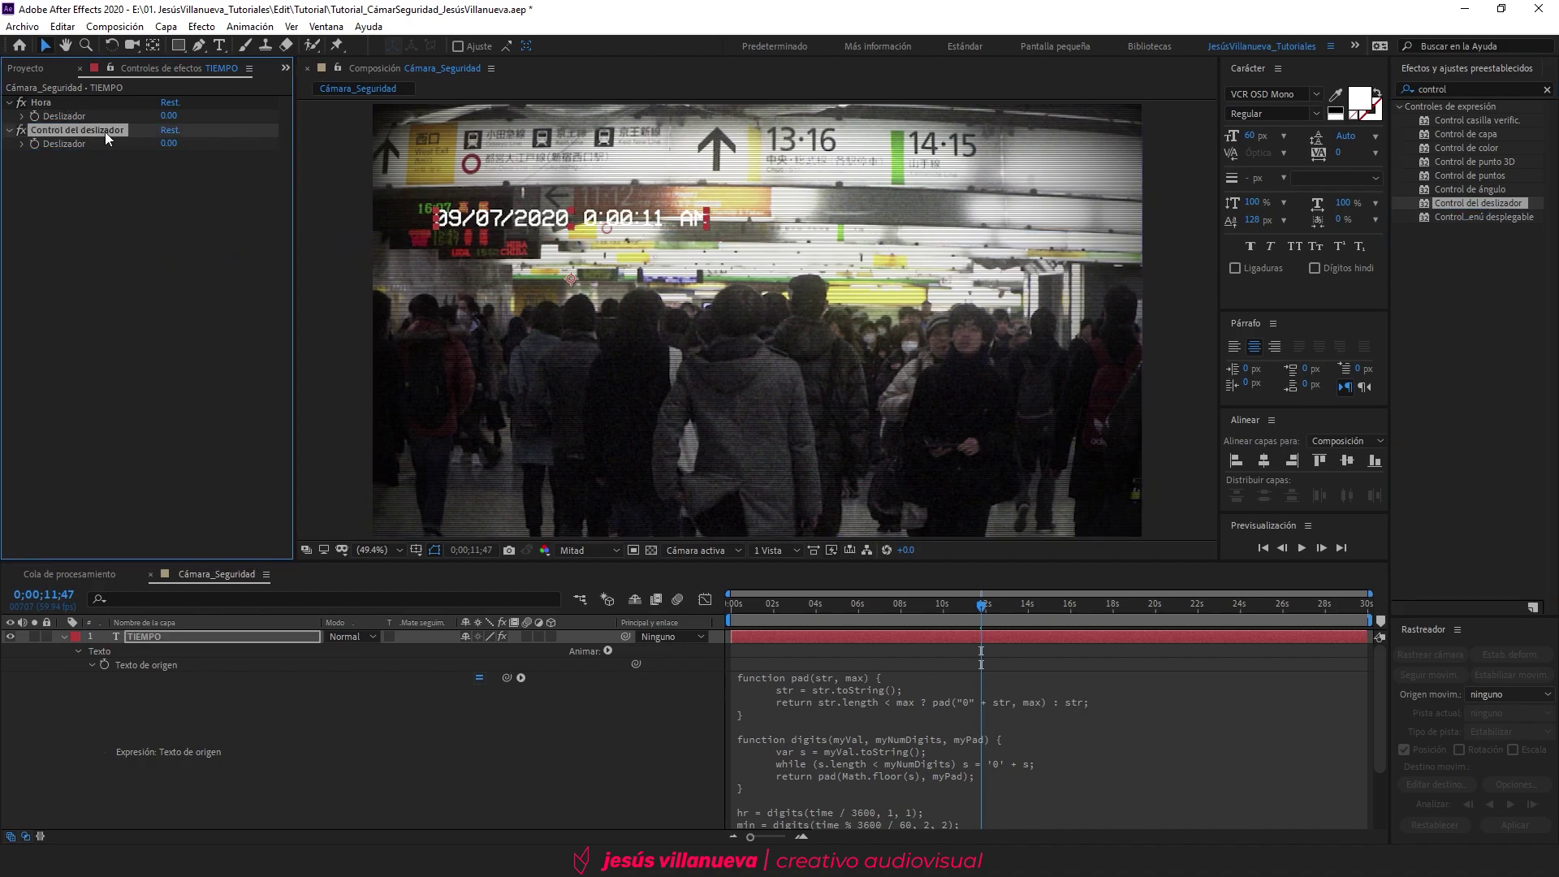
pyautogui.press('Return')
pyautogui.write('Minutos')
pyautogui.click(109, 237)
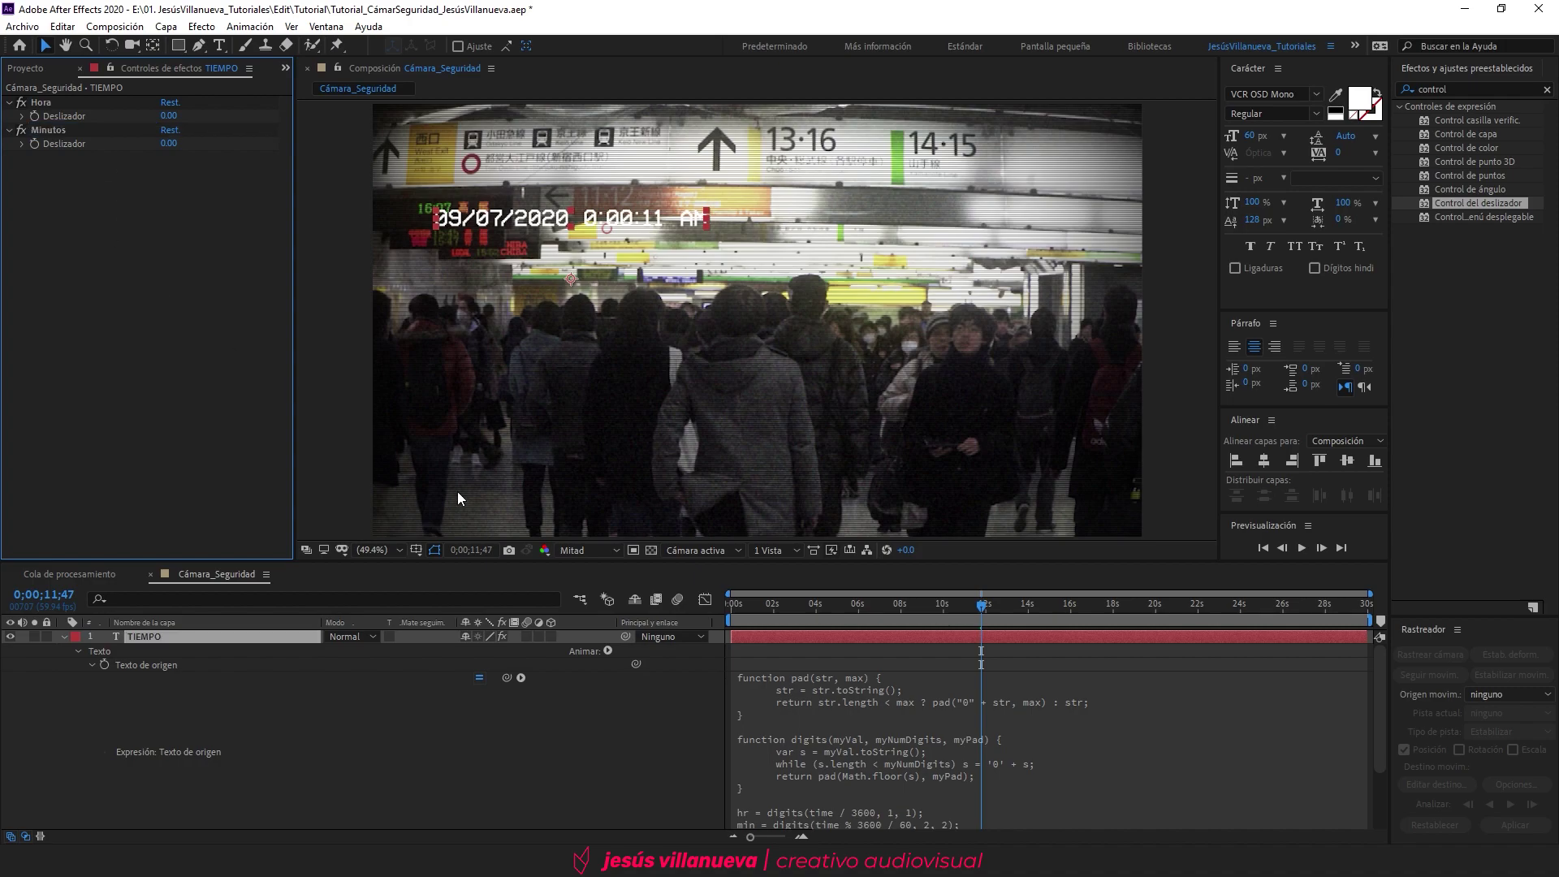
pyautogui.scroll(-3, 837, 705)
# Step: Add '+' and a Hora slider reference to the expression's hours line, then set Hora to 2
pyautogui.click(837, 705)
pyautogui.click(836, 740)
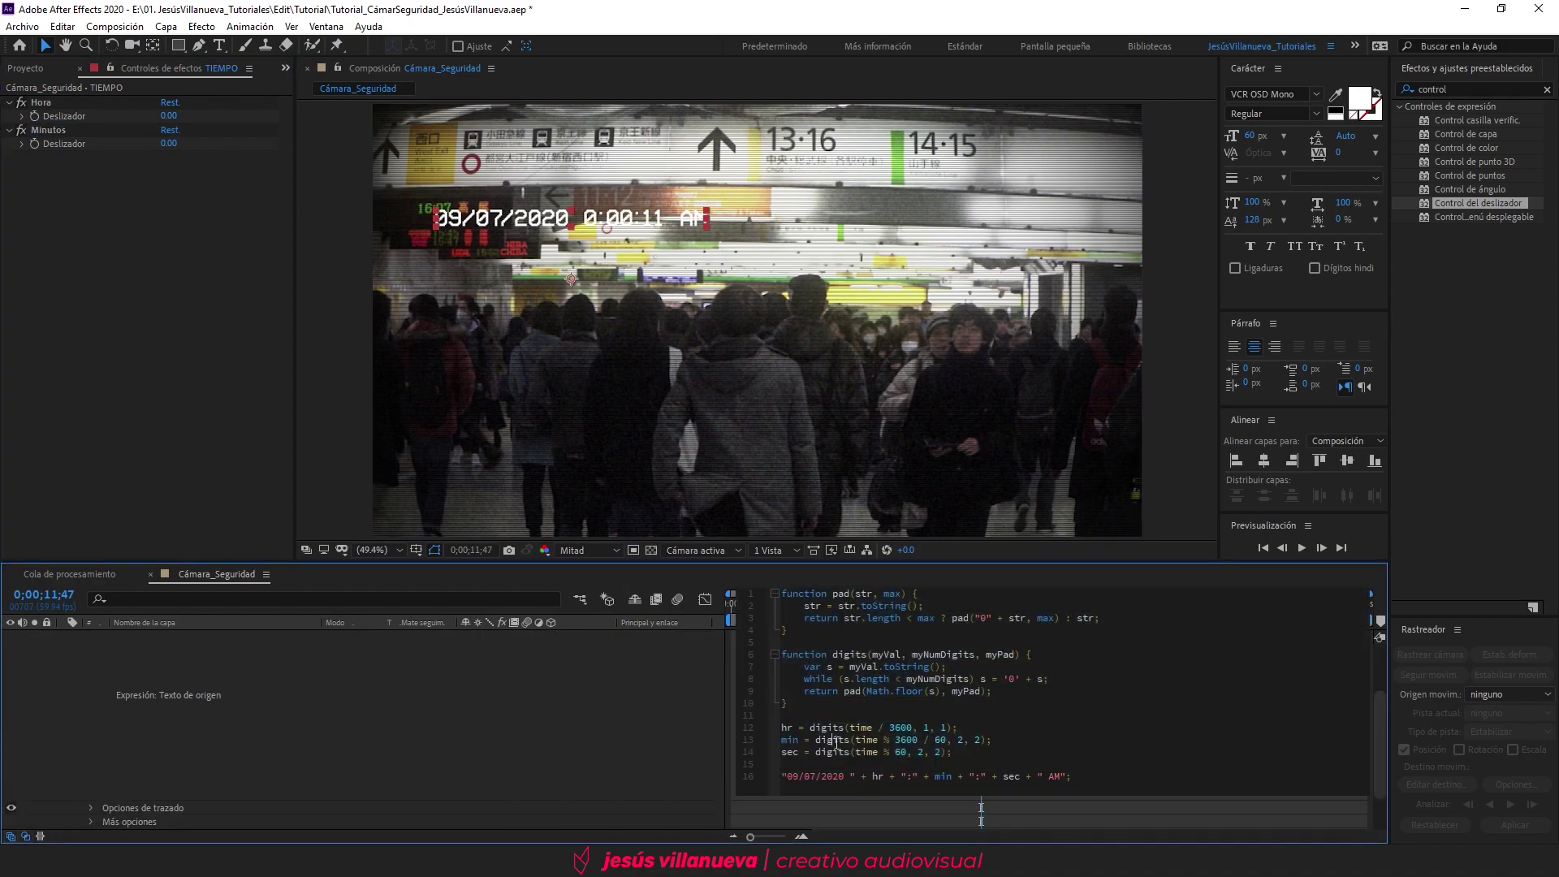
pyautogui.doubleClick(790, 730)
pyautogui.doubleClick(786, 741)
pyautogui.doubleClick(792, 753)
pyautogui.click(815, 757)
pyautogui.write('+')
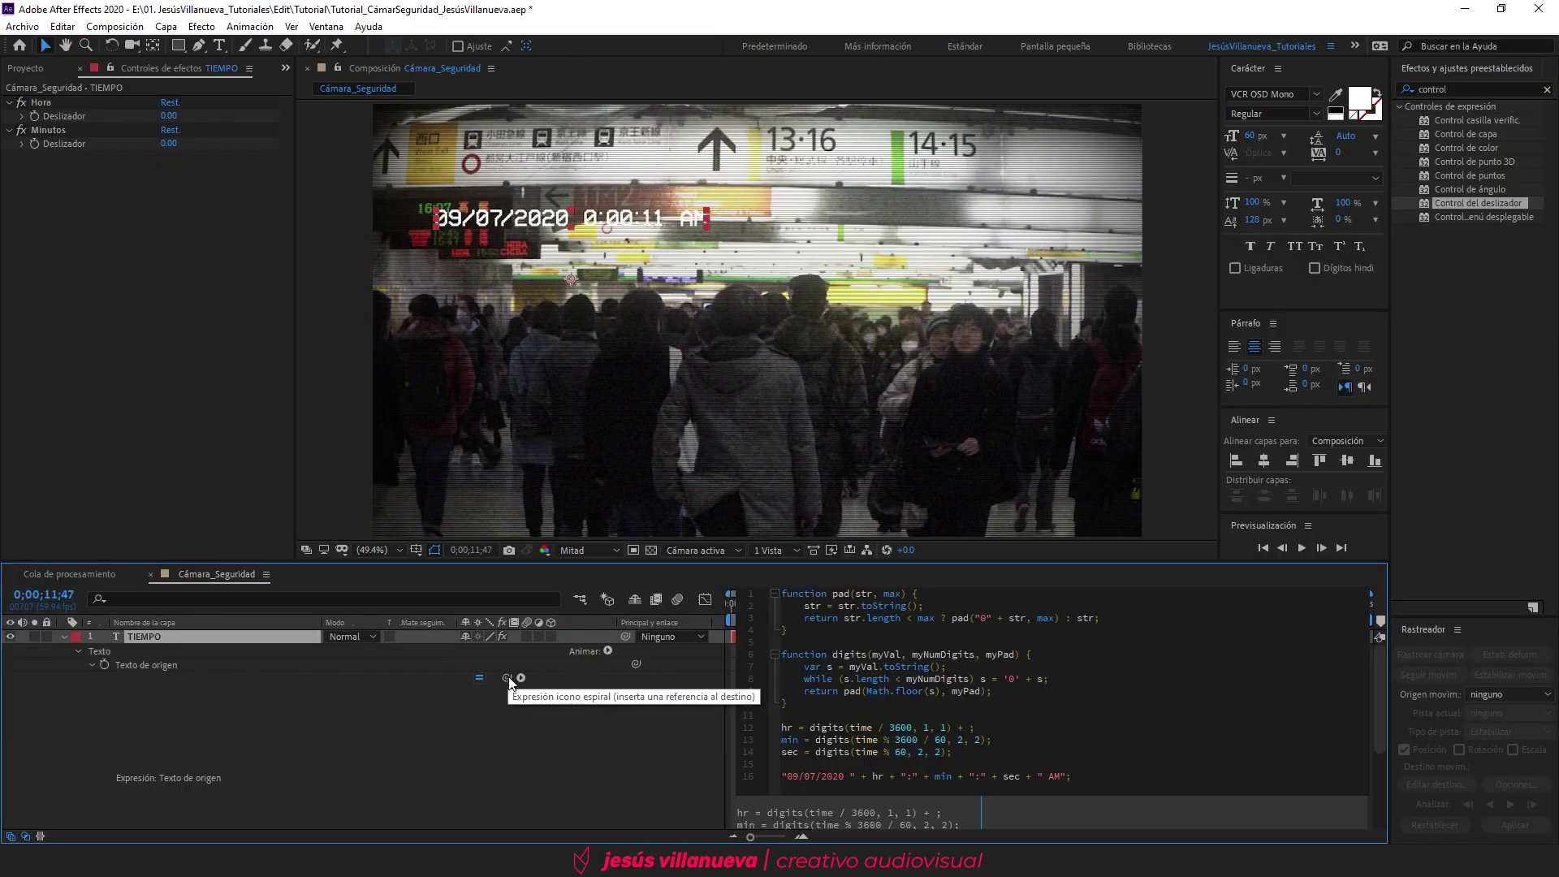
pyautogui.moveTo(507, 679); pyautogui.dragTo(63, 119)
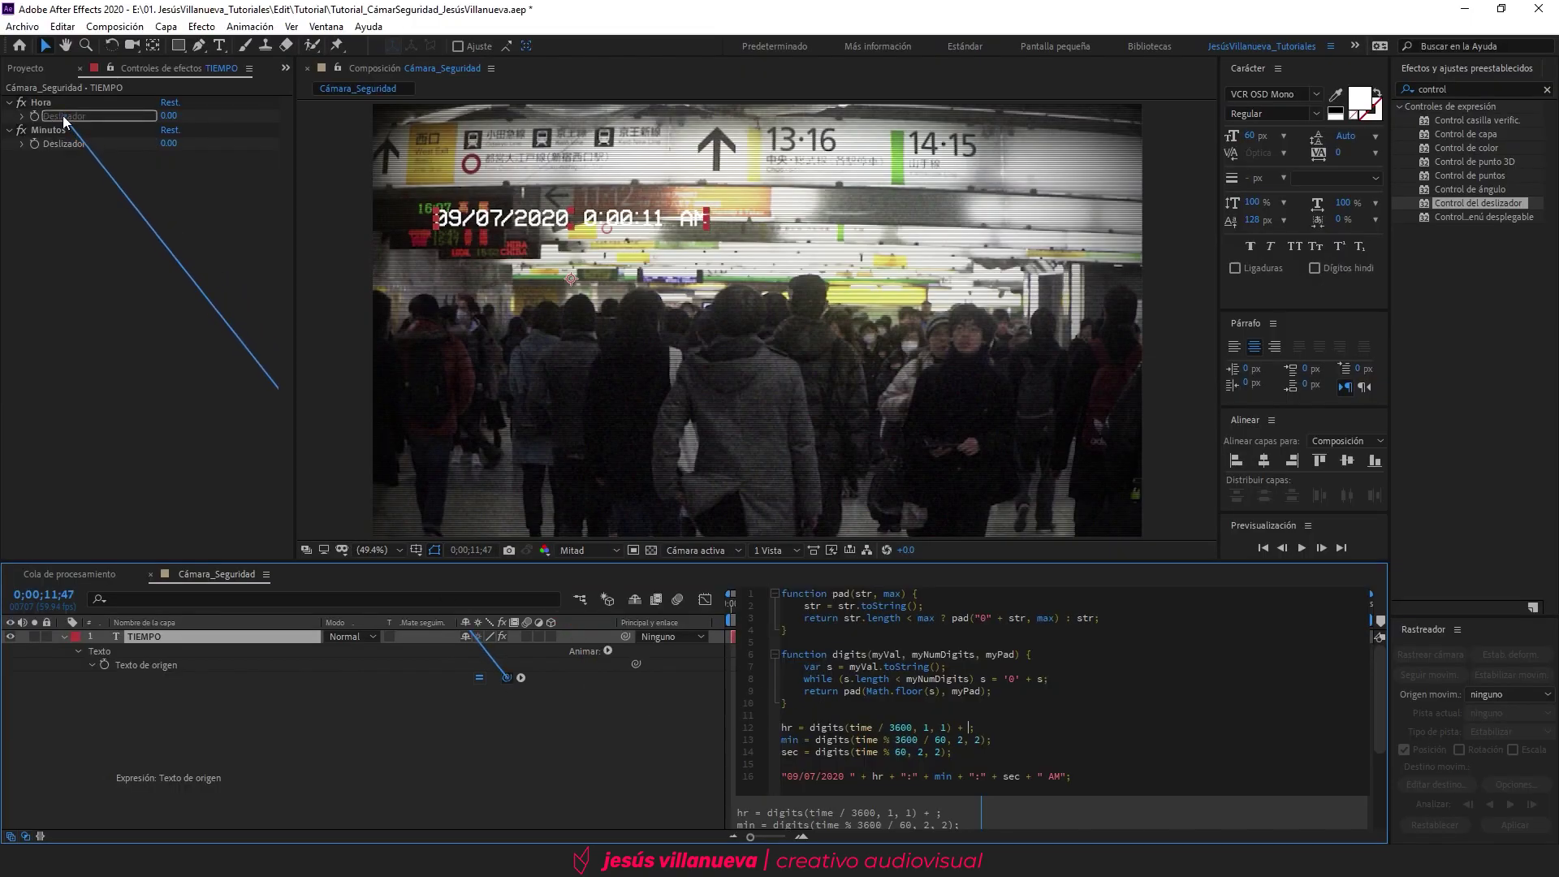
pyautogui.moveTo(61, 116); pyautogui.dragTo(61, 115)
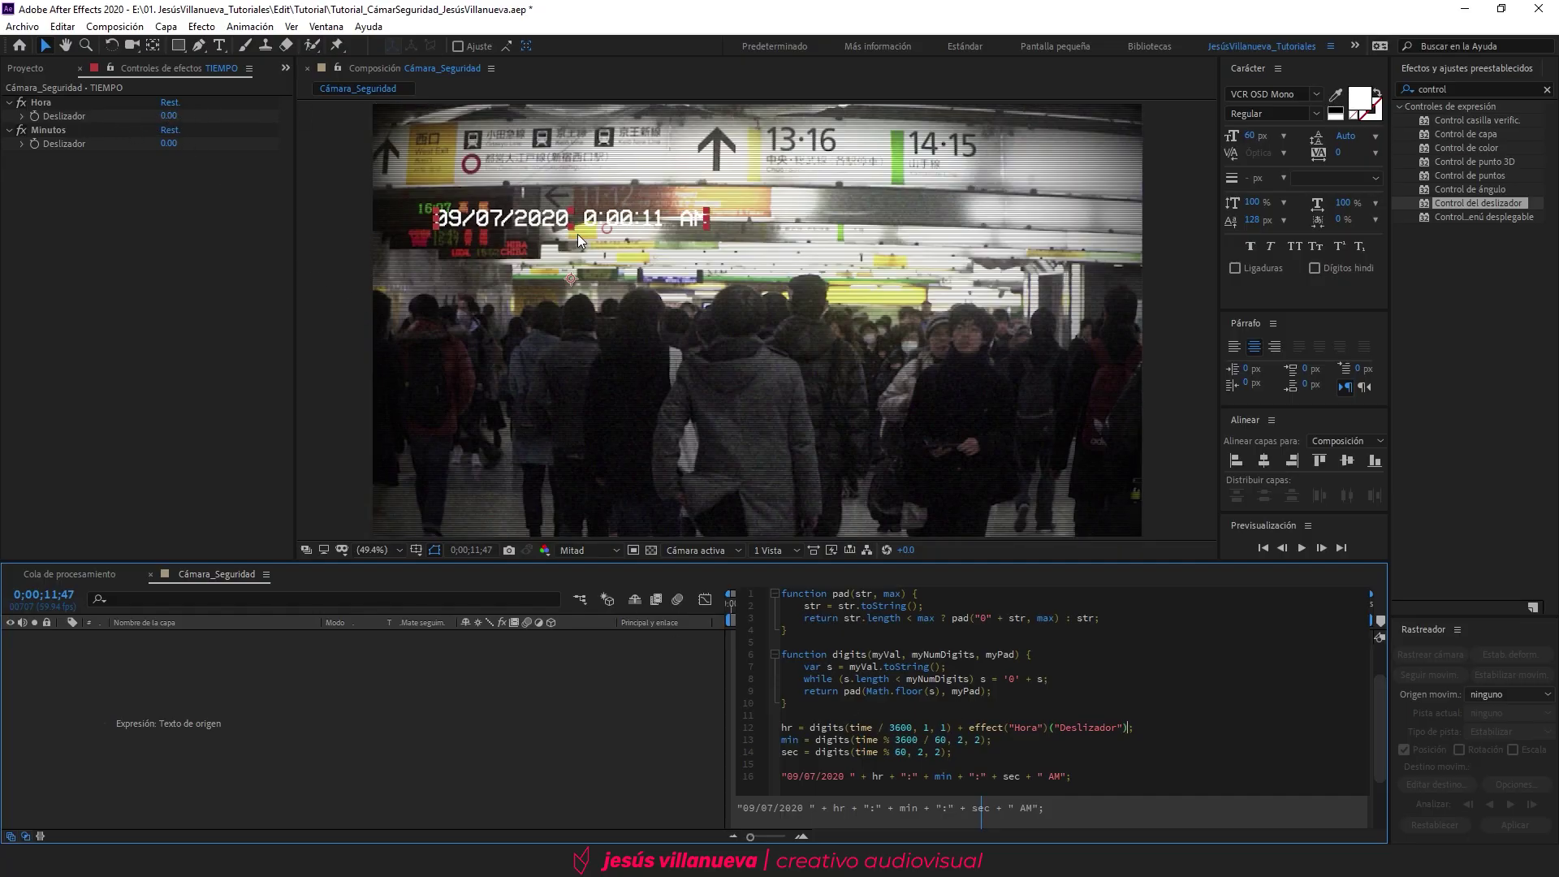
pyautogui.click(168, 116)
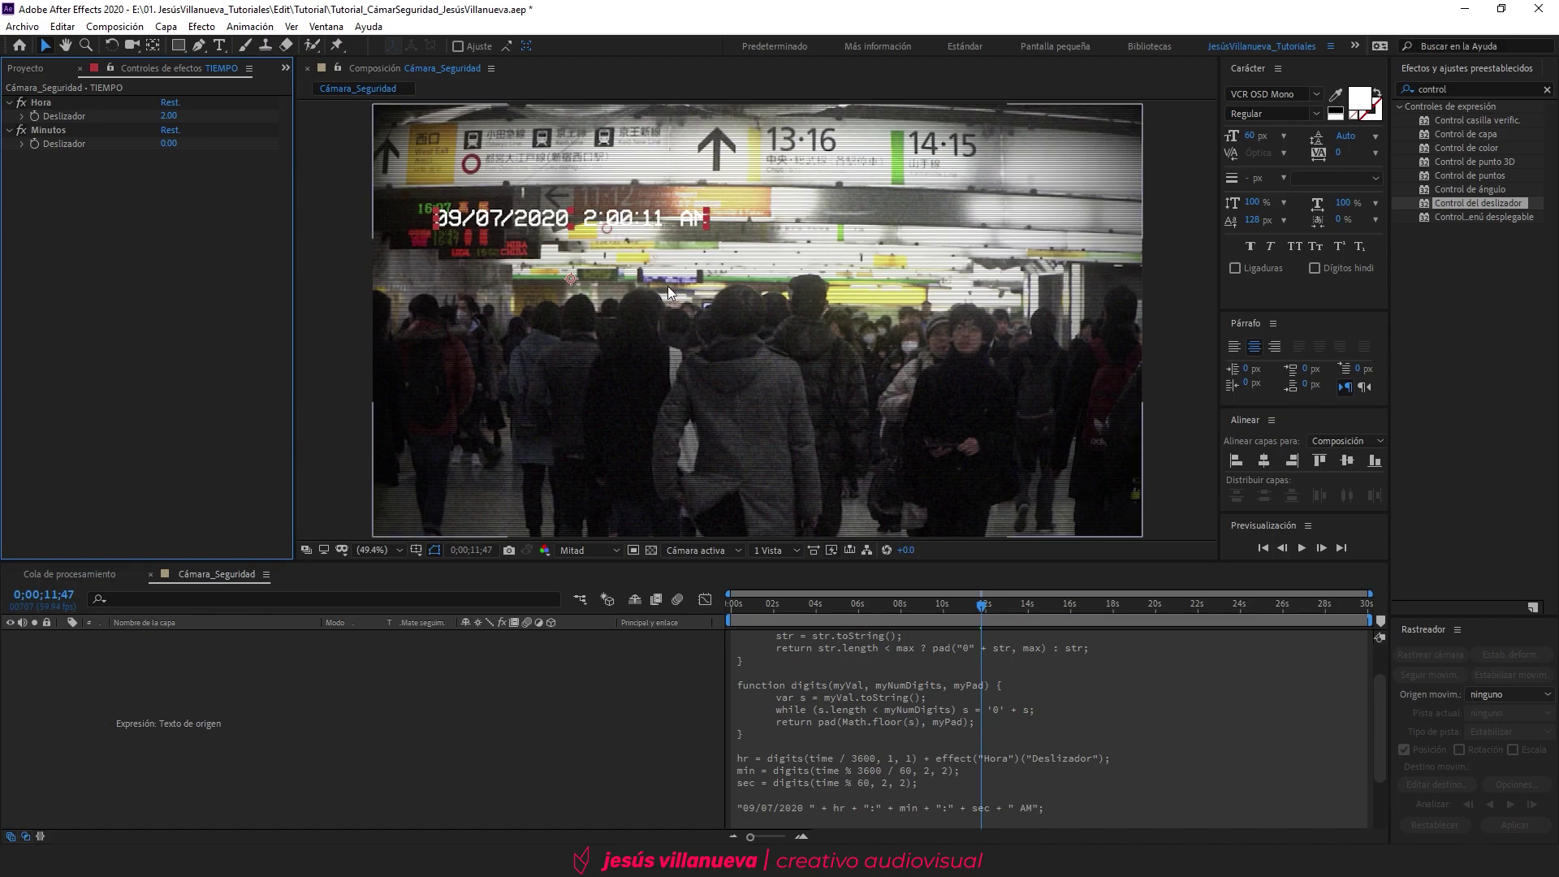
pyautogui.click(962, 781)
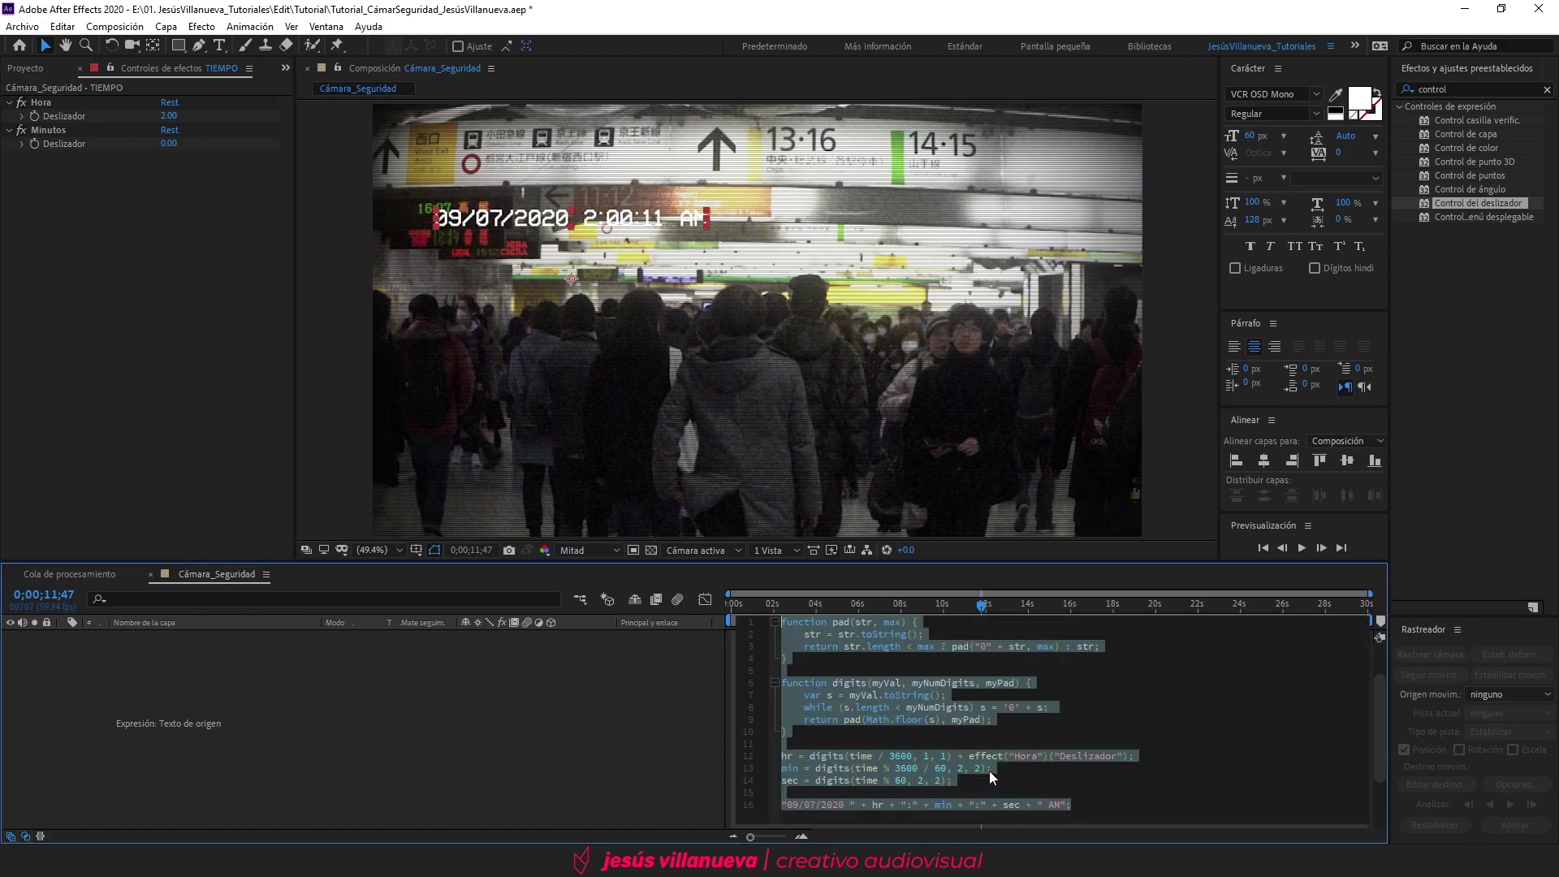
# Step: Link the expression's minutes line to the Minutos slider and set it to 30
pyautogui.click(990, 769)
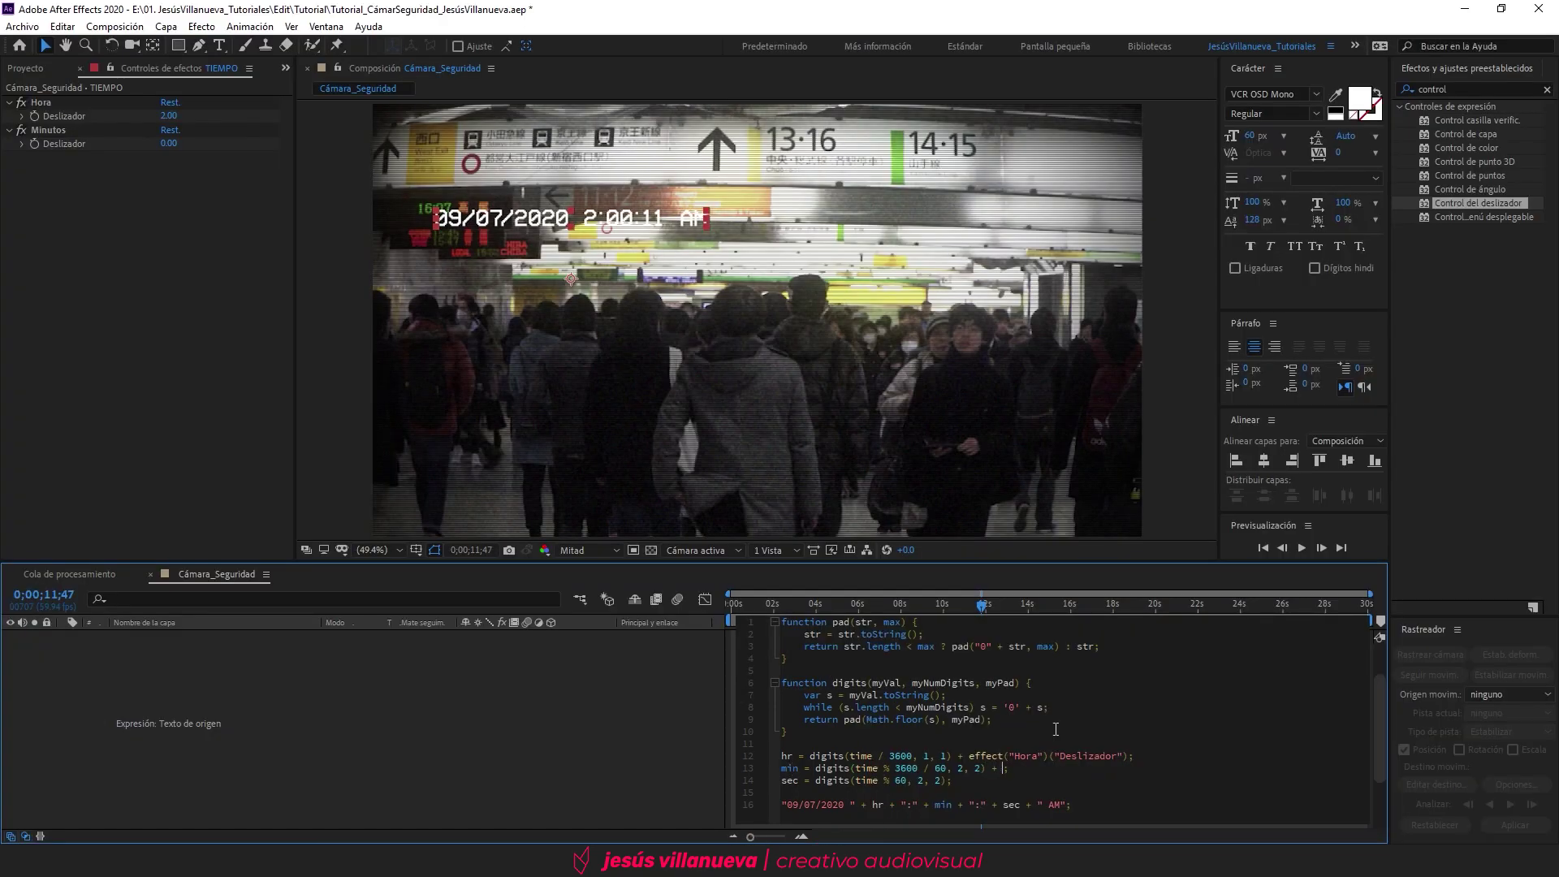
pyautogui.moveTo(507, 677); pyautogui.dragTo(56, 143)
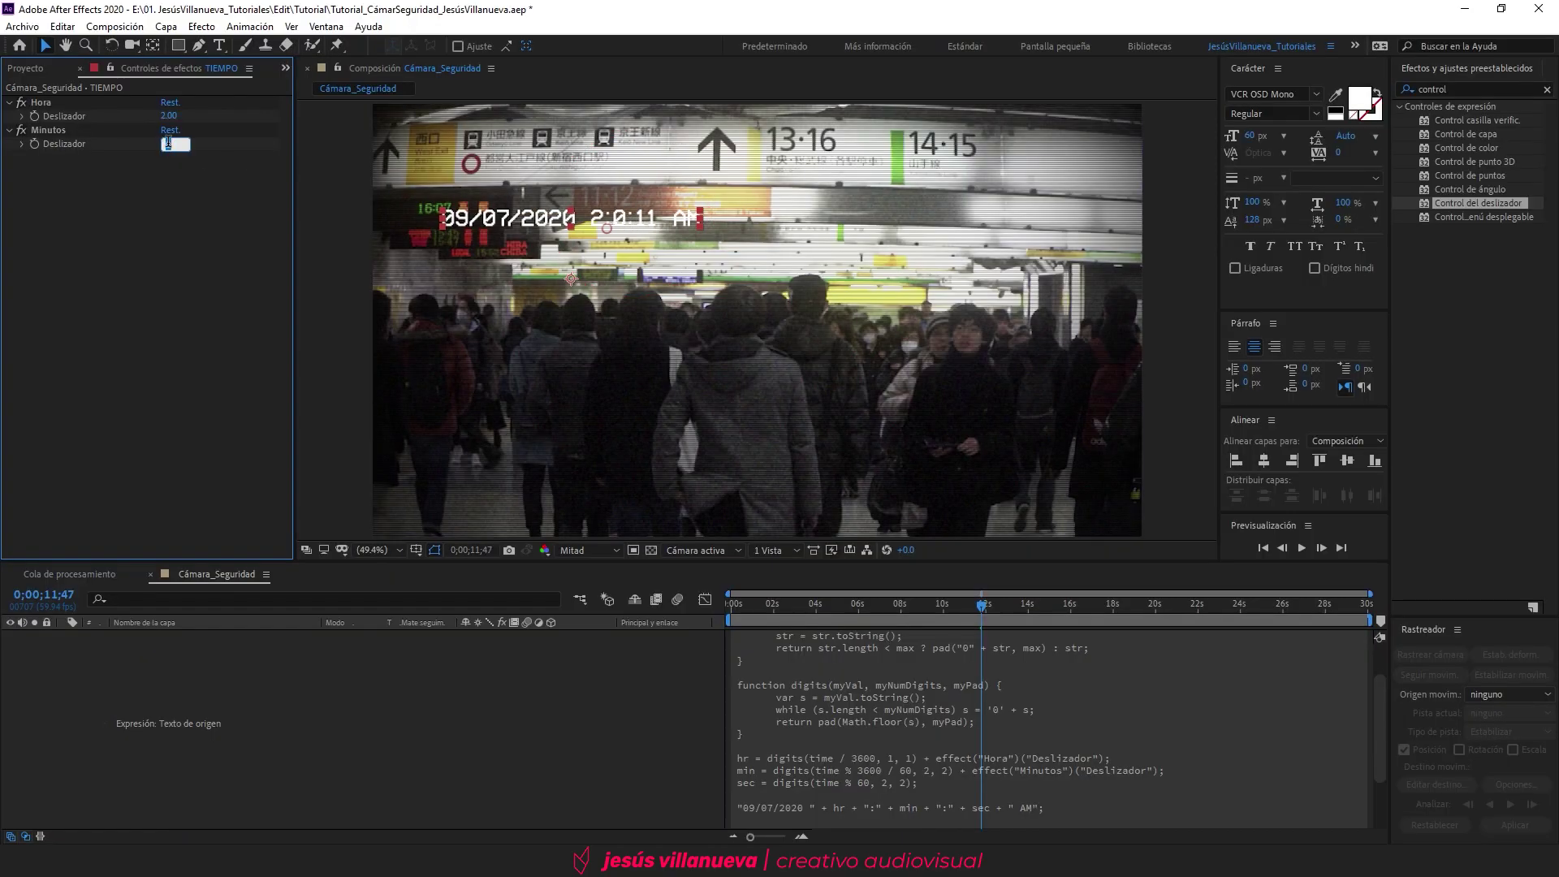
pyautogui.click(169, 148)
pyautogui.write('30')
pyautogui.press('Return')
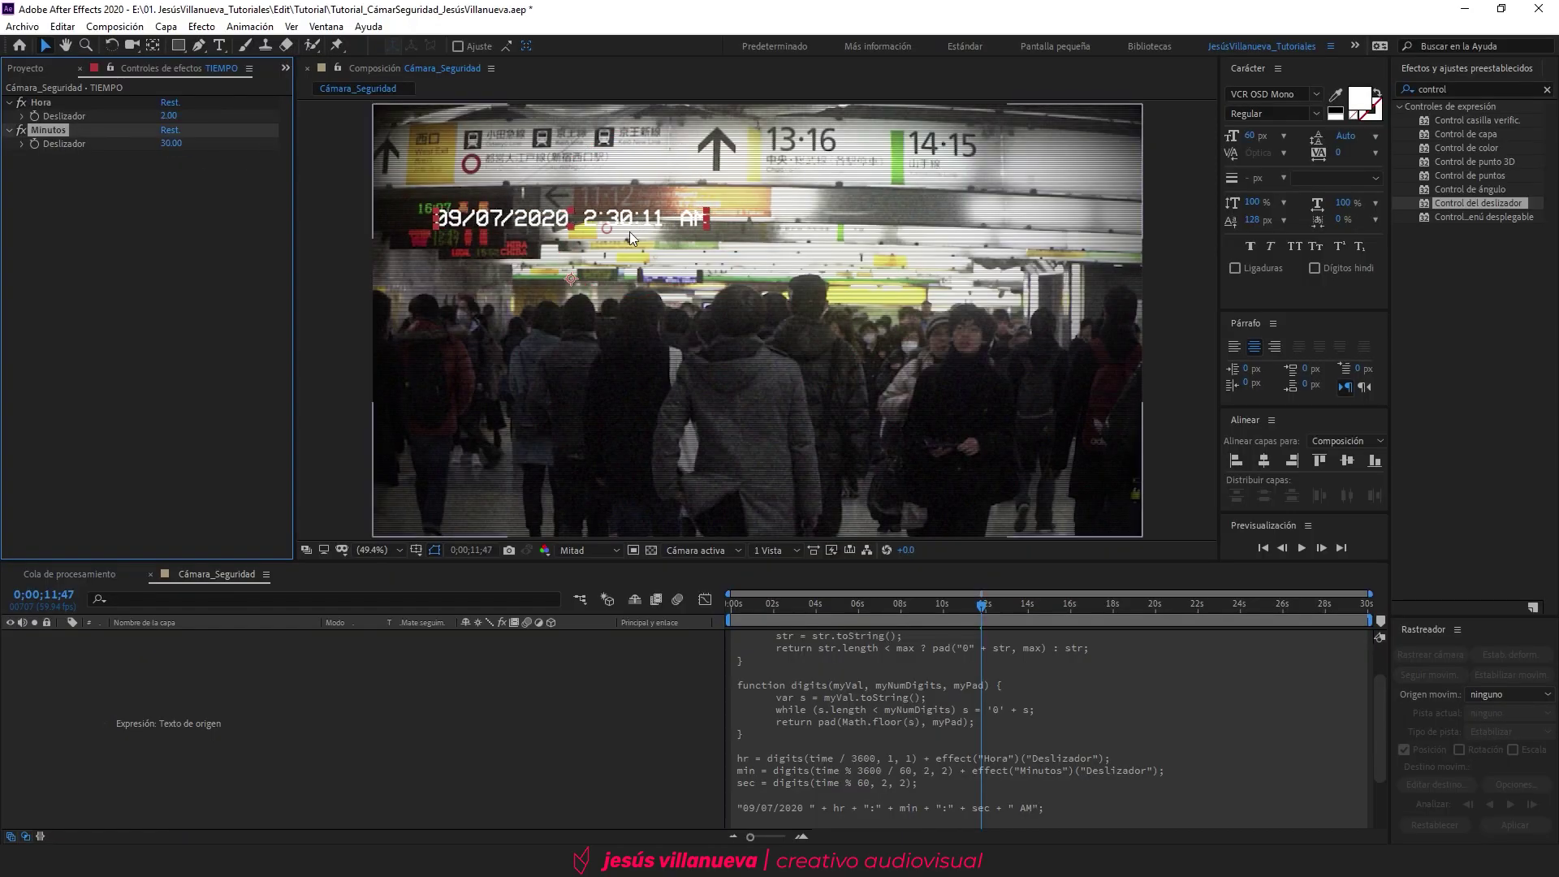
# Step: Change the AM suffix to PM and check the clock reads 09/07/2020 2:30:12 PM
pyautogui.click(1044, 772)
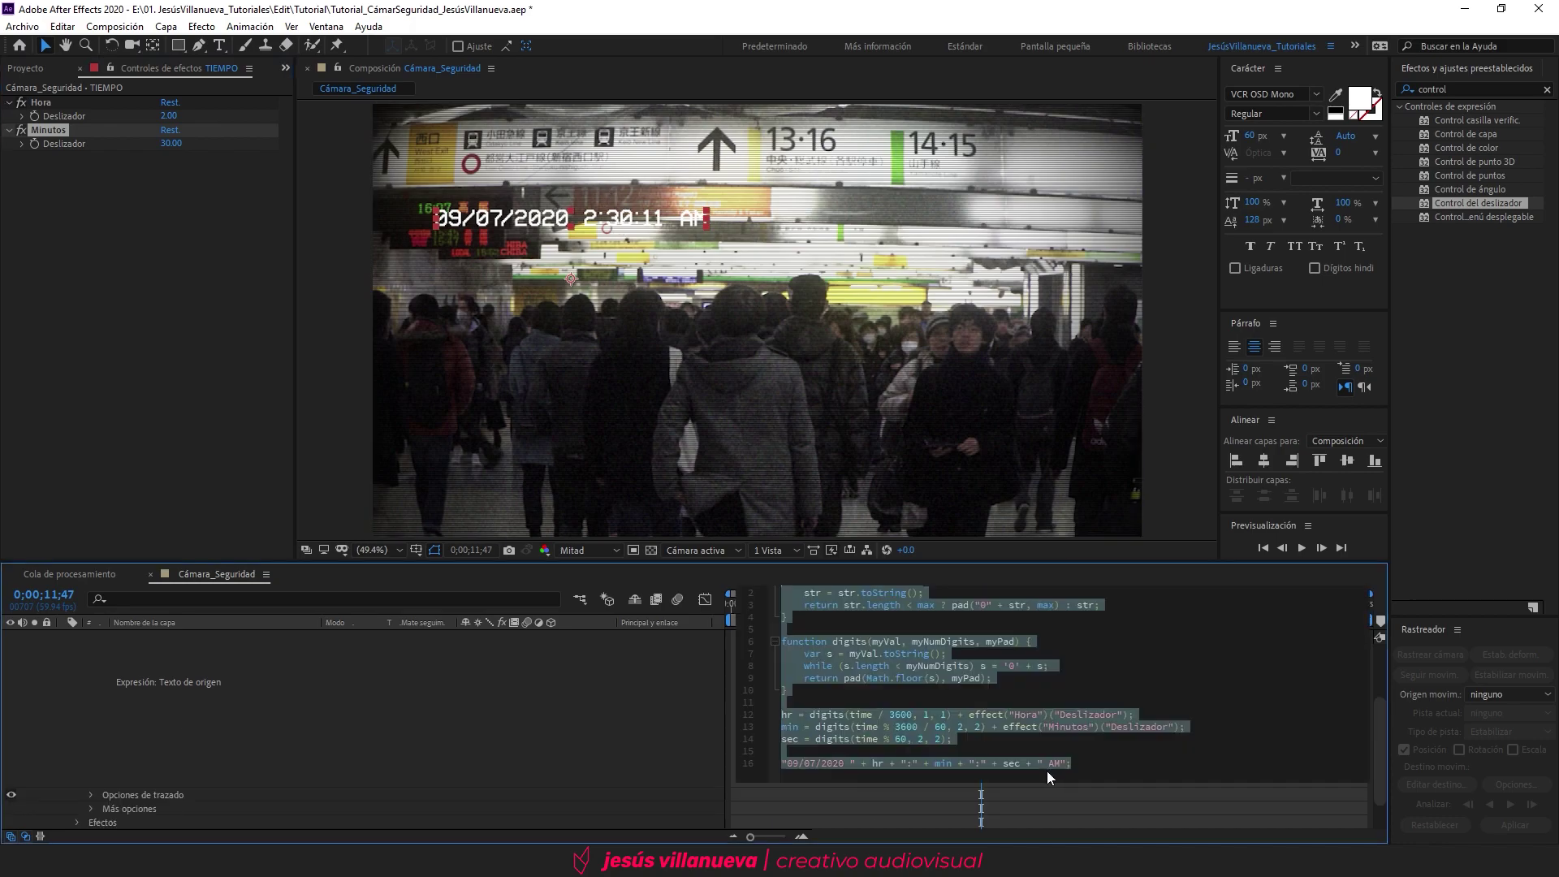
pyautogui.click(1054, 768)
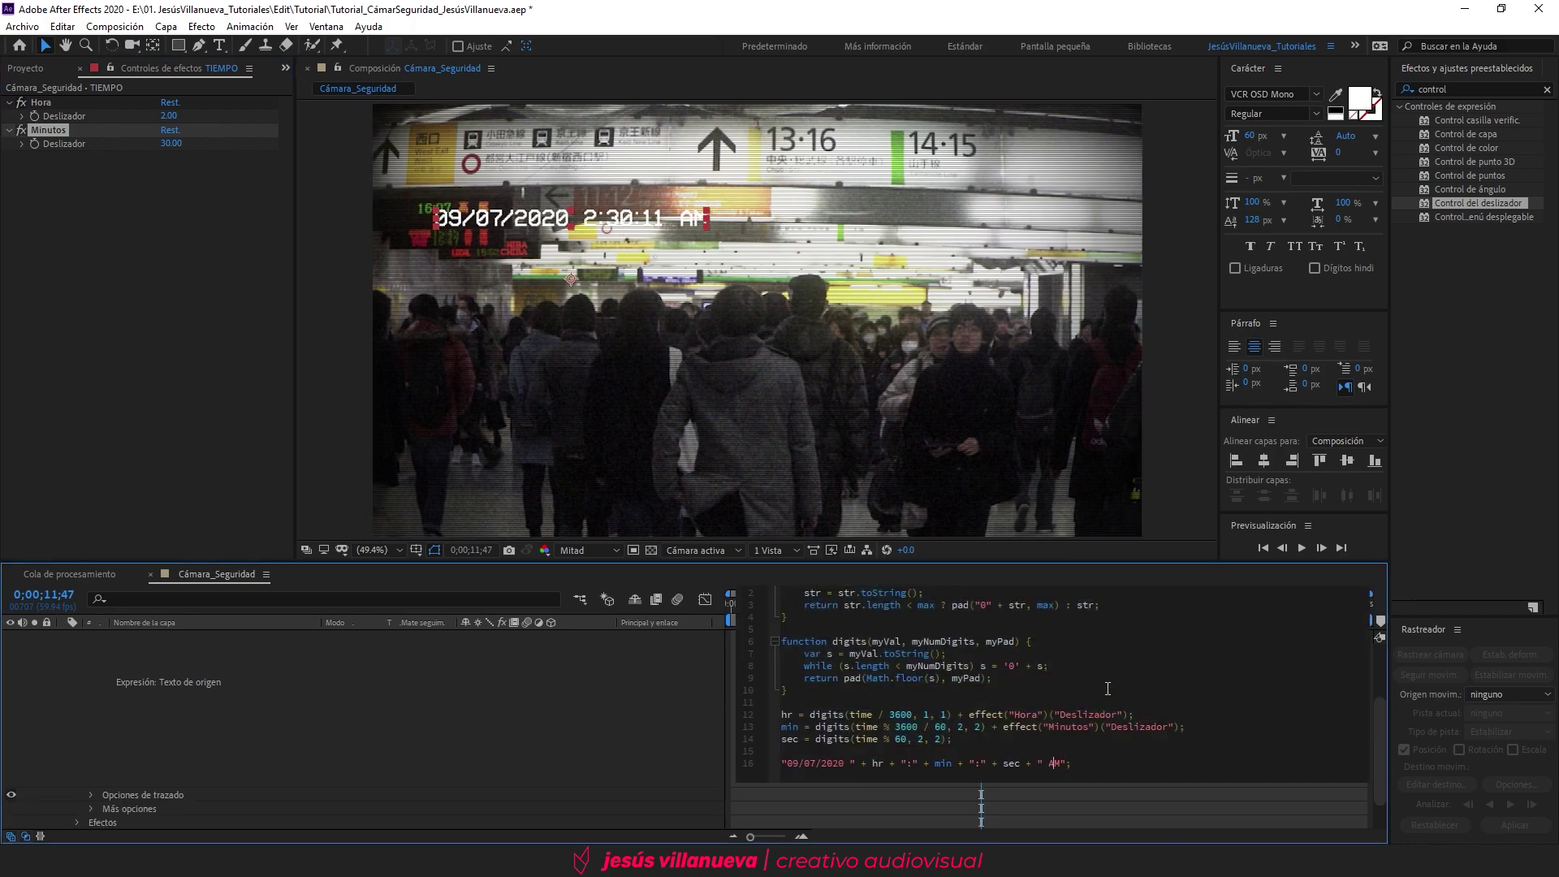
pyautogui.click(659, 716)
pyautogui.moveTo(747, 606); pyautogui.dragTo(988, 614)
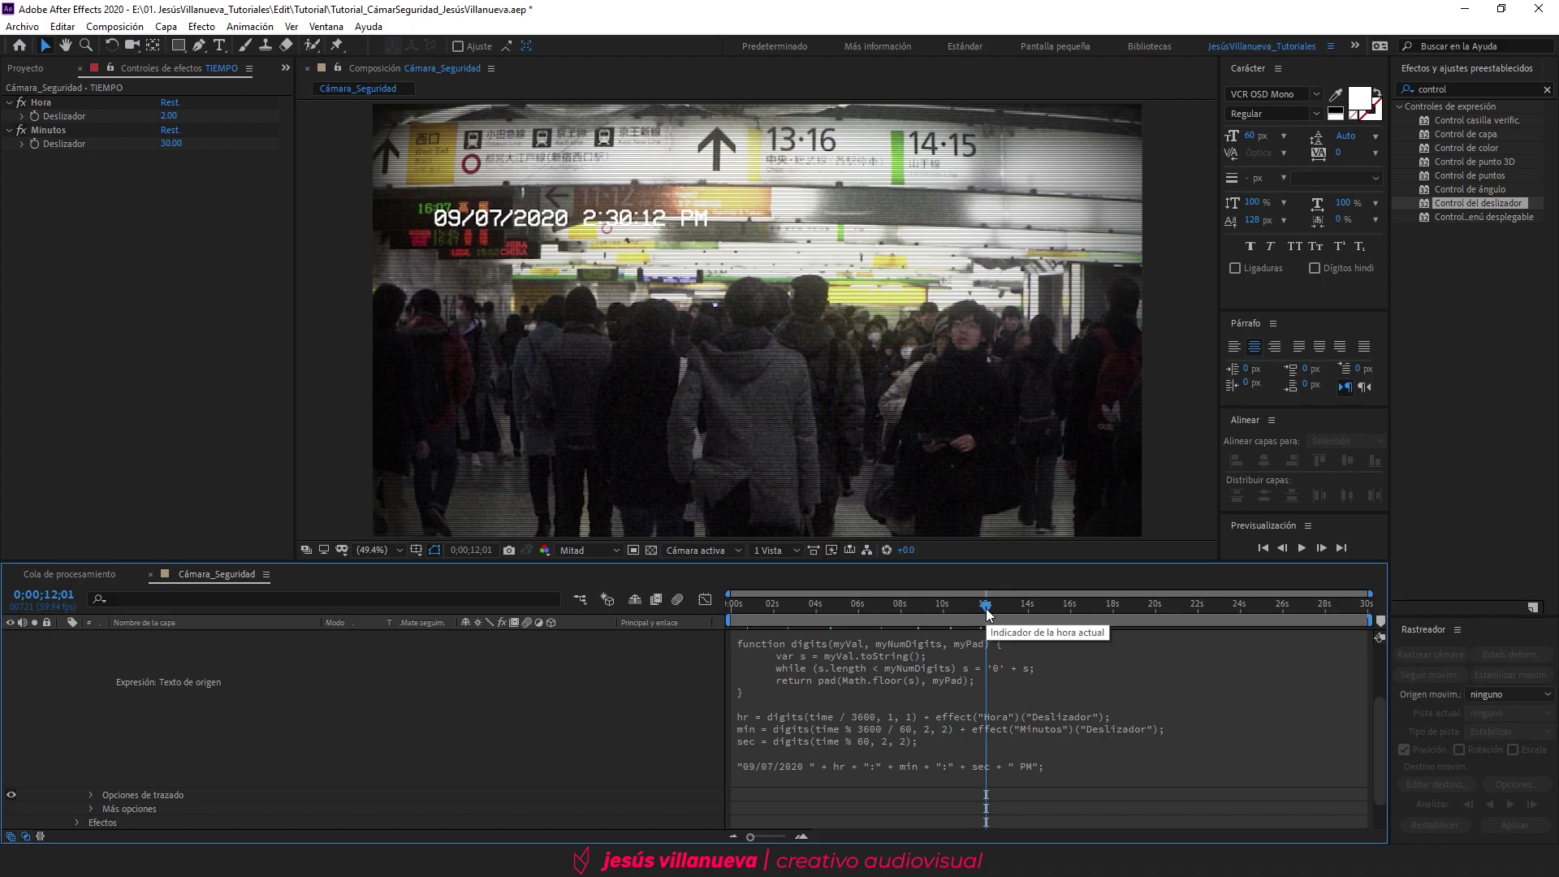
pyautogui.click(467, 219)
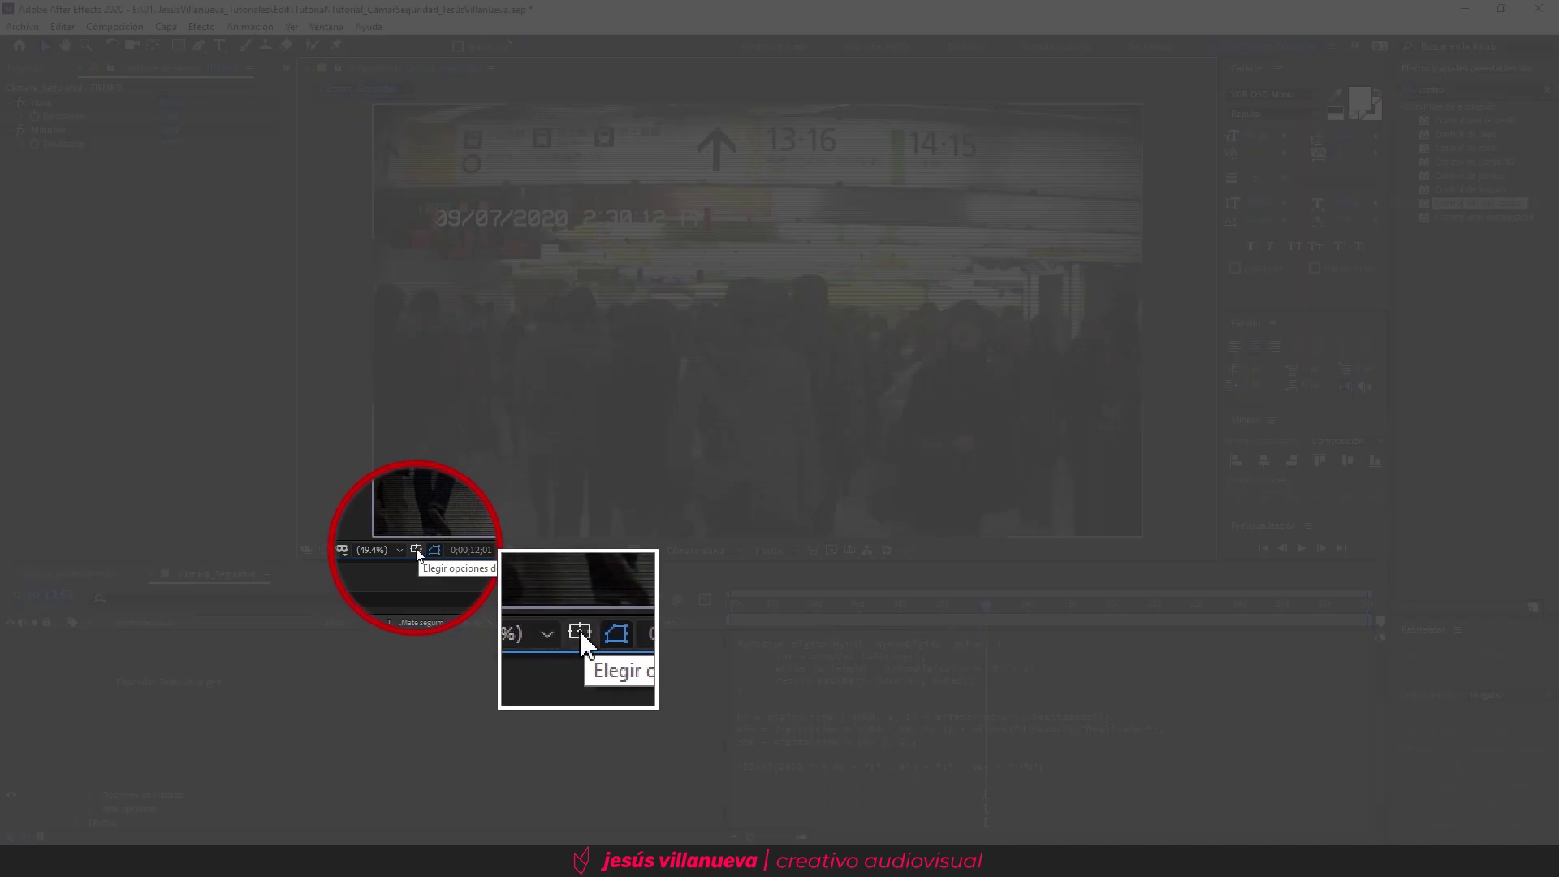
pyautogui.click(417, 550)
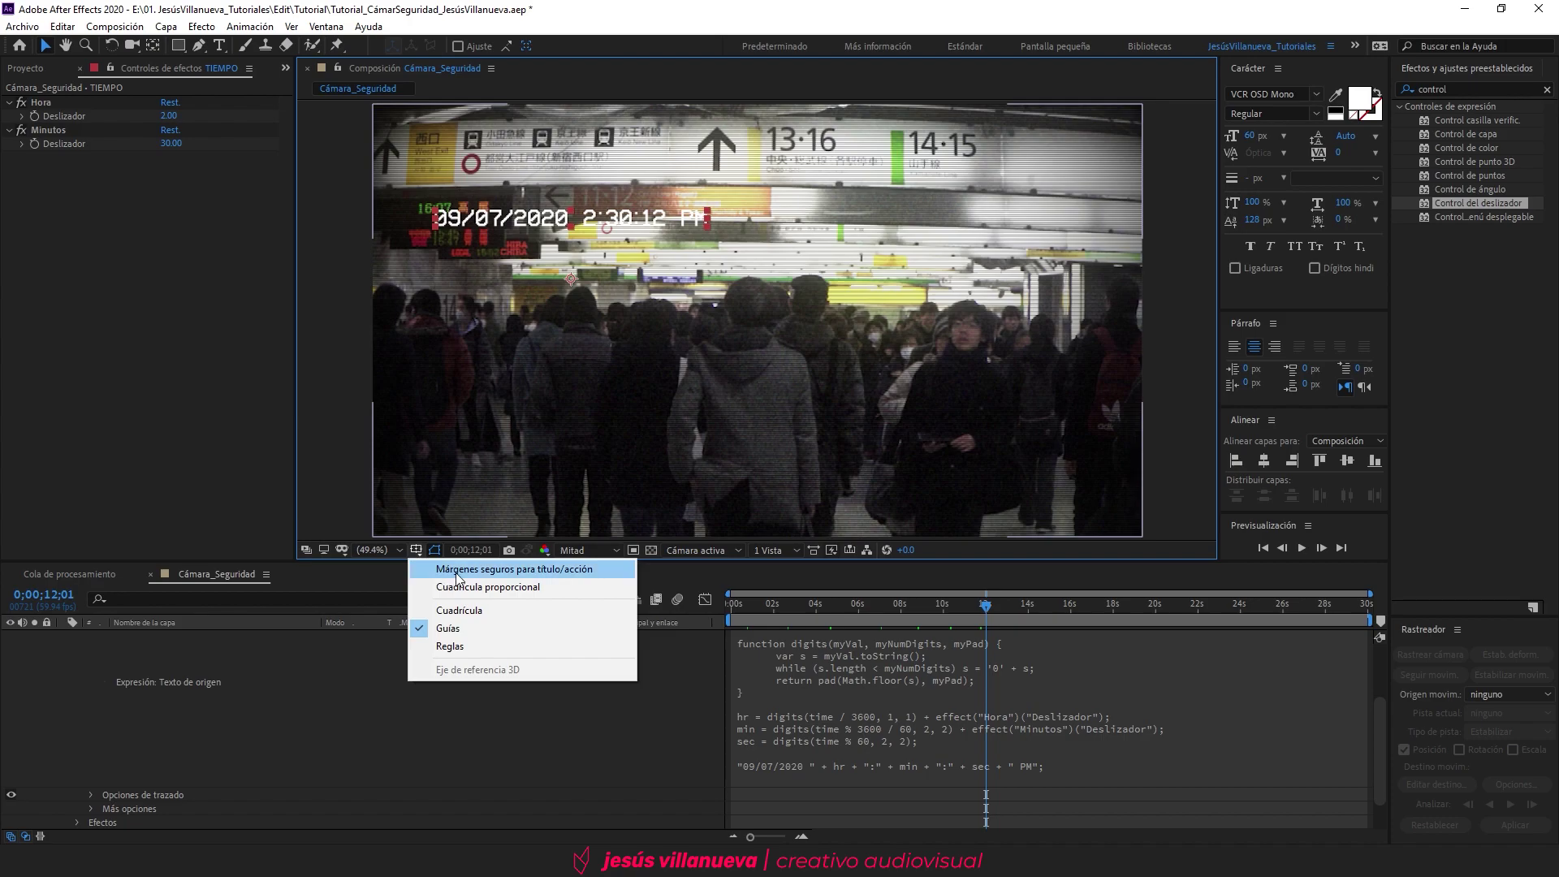
# Step: With safe-margin guides on, move the date stamp to lower right and add a CAM 1 label at lower left
pyautogui.click(494, 571)
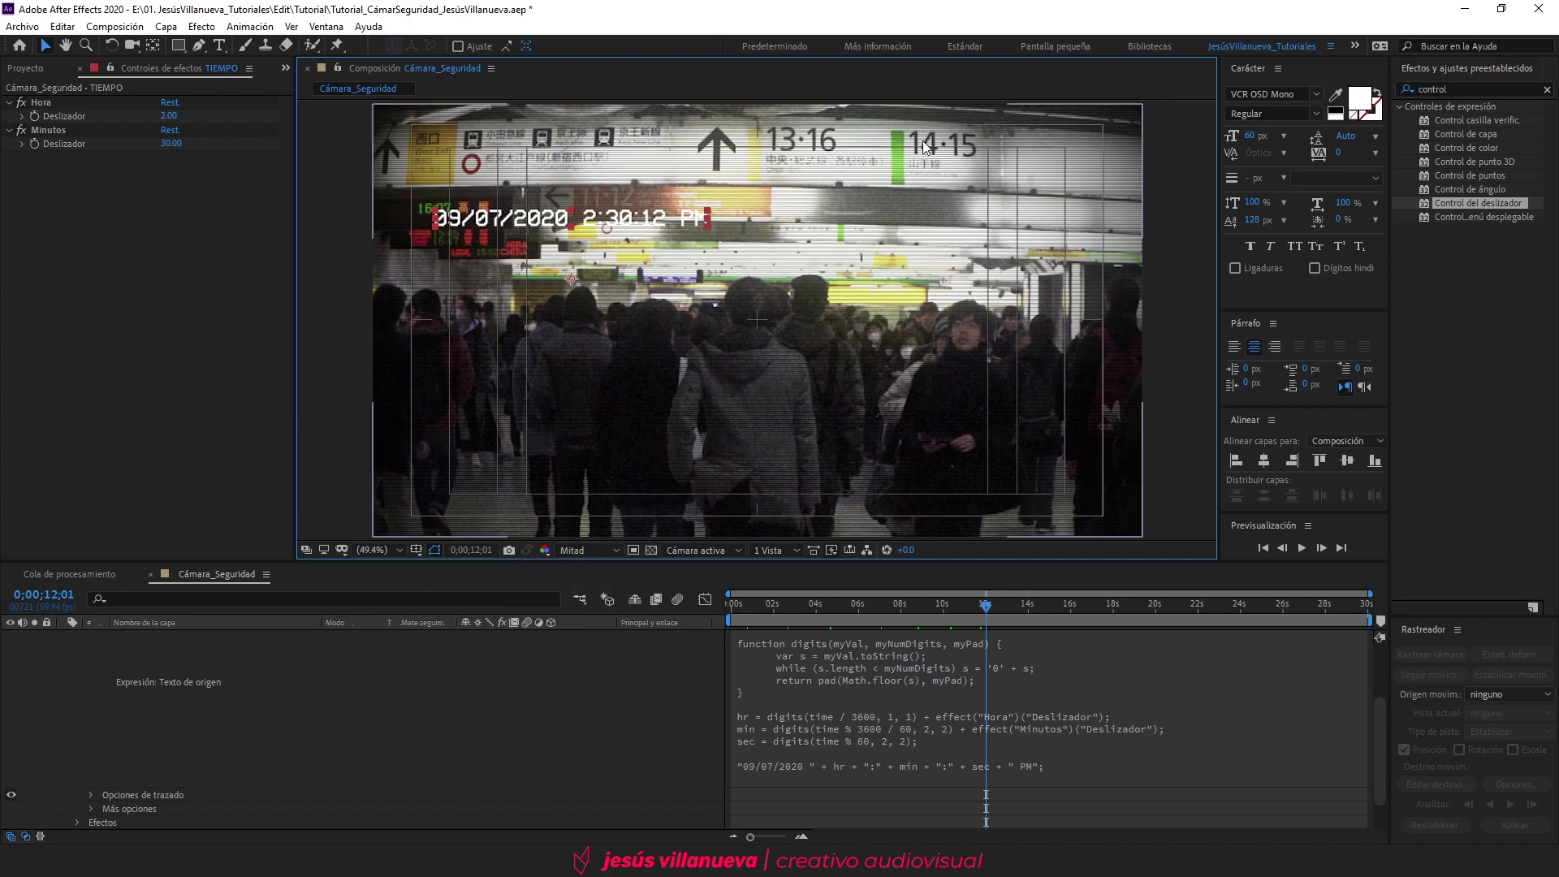
pyautogui.moveTo(653, 227)
pyautogui.mouseDown()
pyautogui.moveTo(1010, 166)
pyautogui.moveTo(1007, 493)
pyautogui.mouseUp()
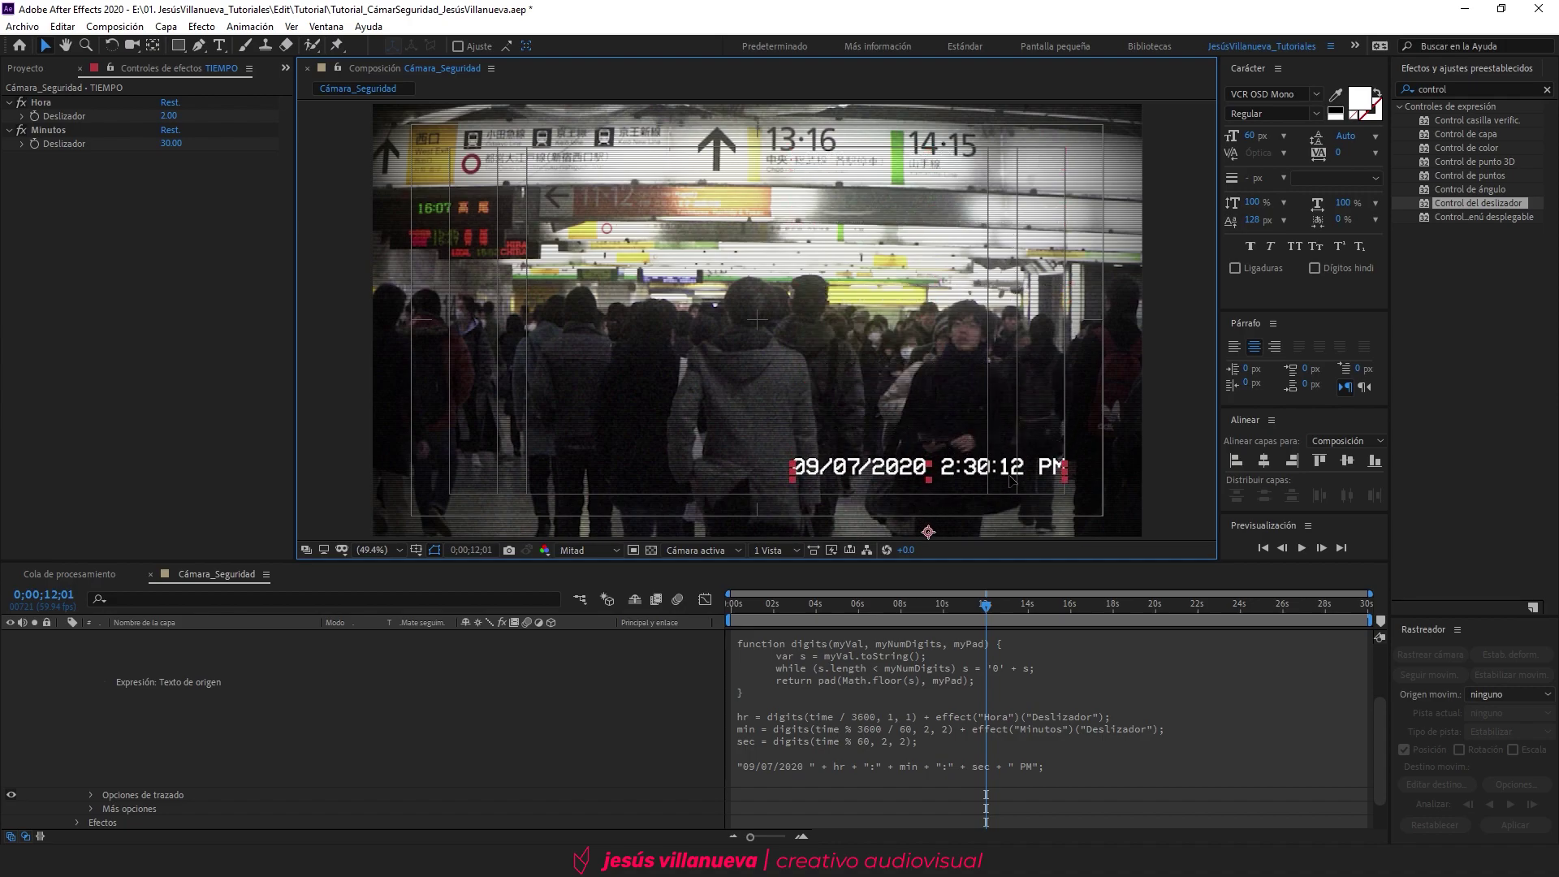
pyautogui.click(220, 44)
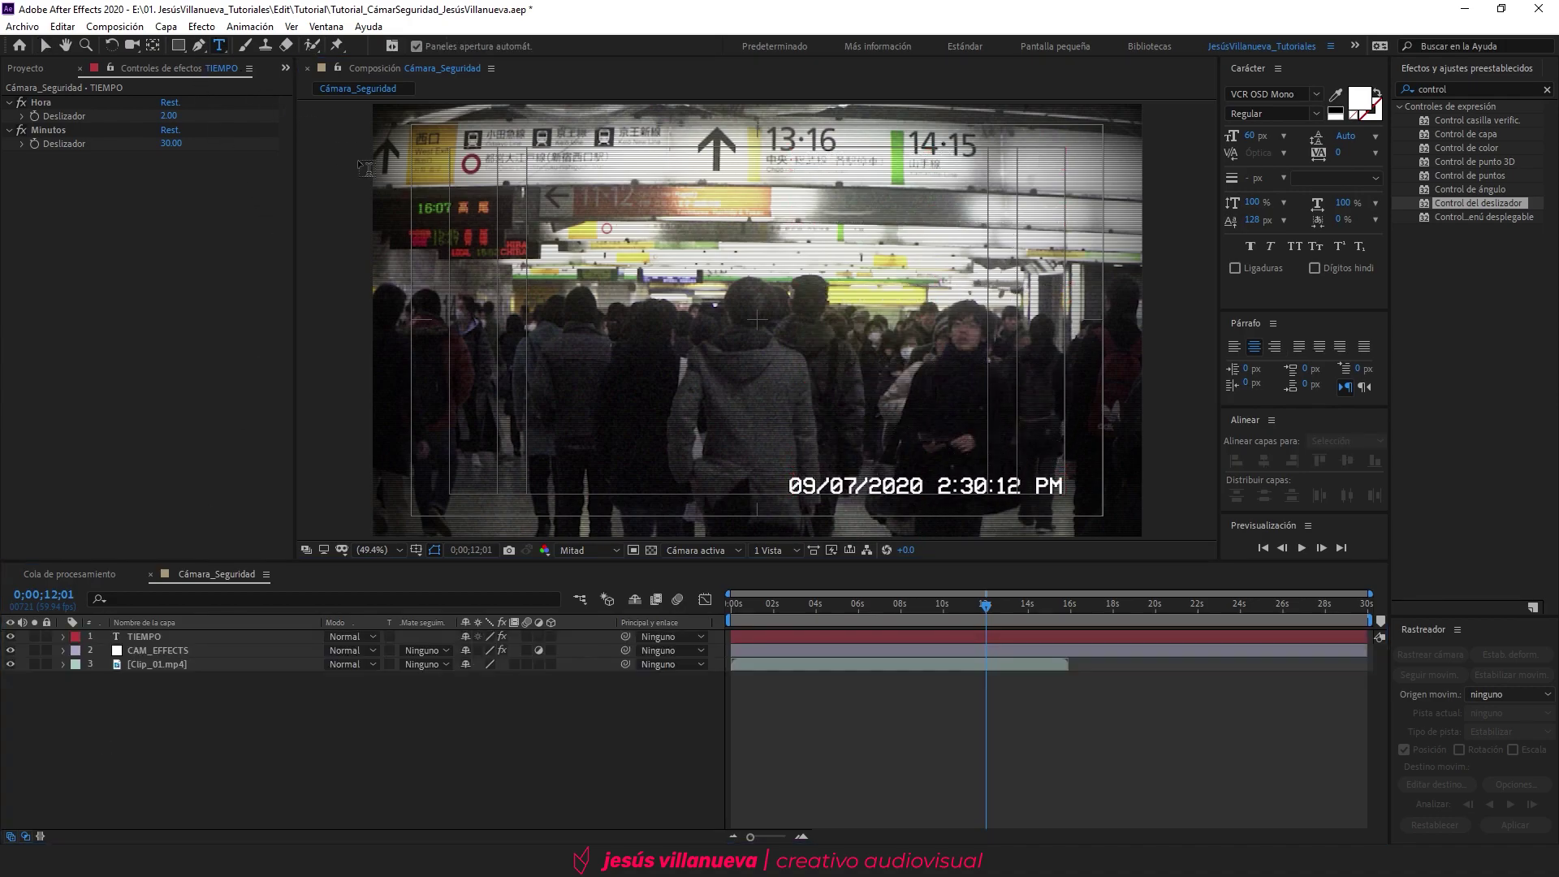
pyautogui.click(484, 244)
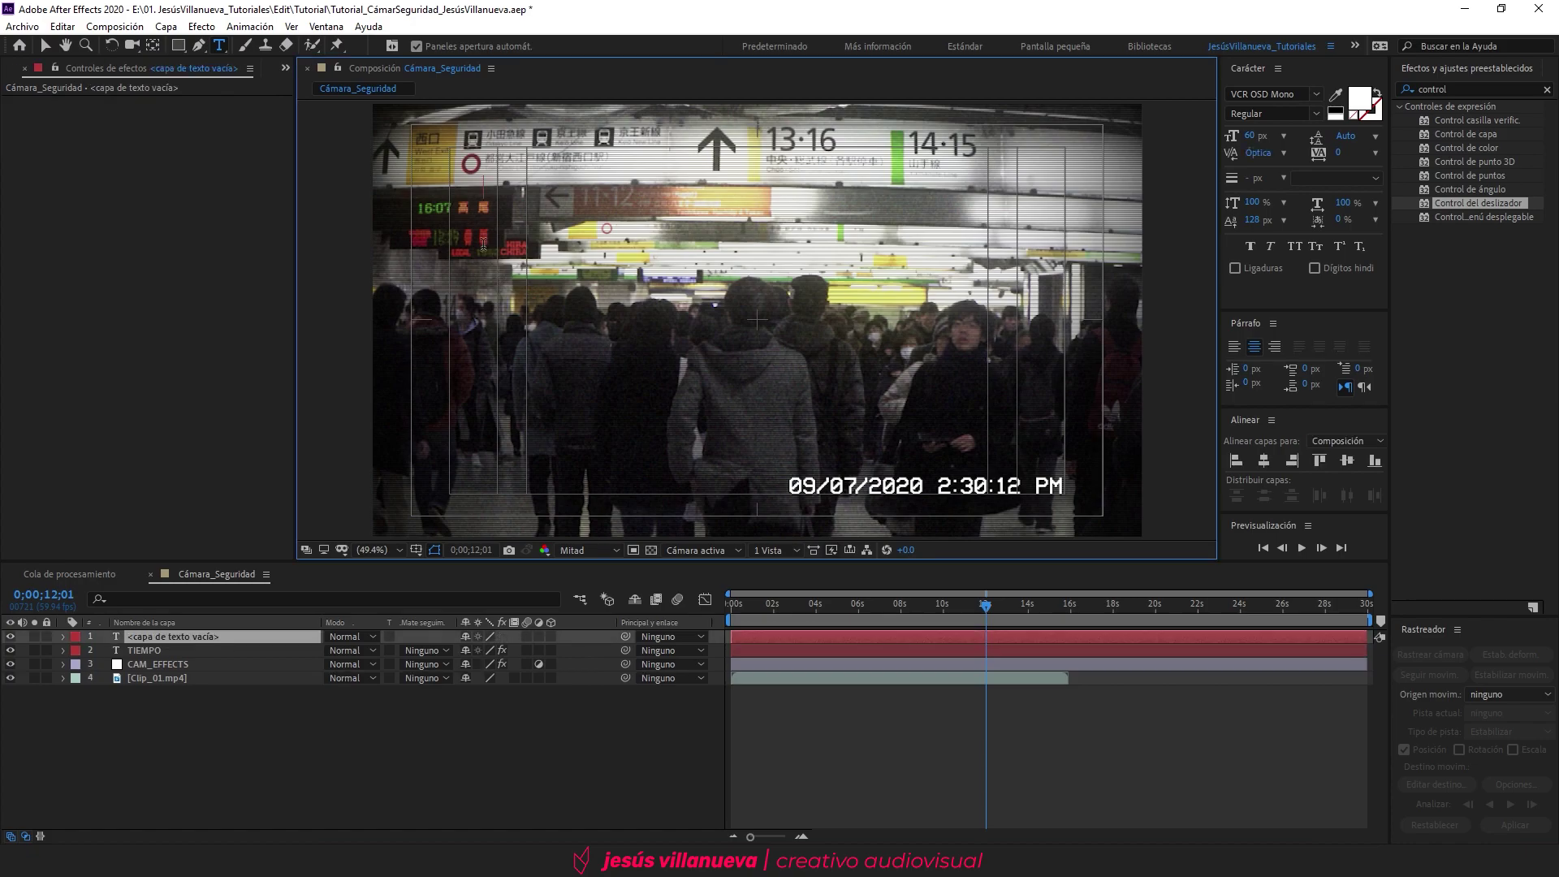
pyautogui.write('CAM 1')
pyautogui.press('Escape')
pyautogui.moveTo(493, 195); pyautogui.dragTo(489, 471)
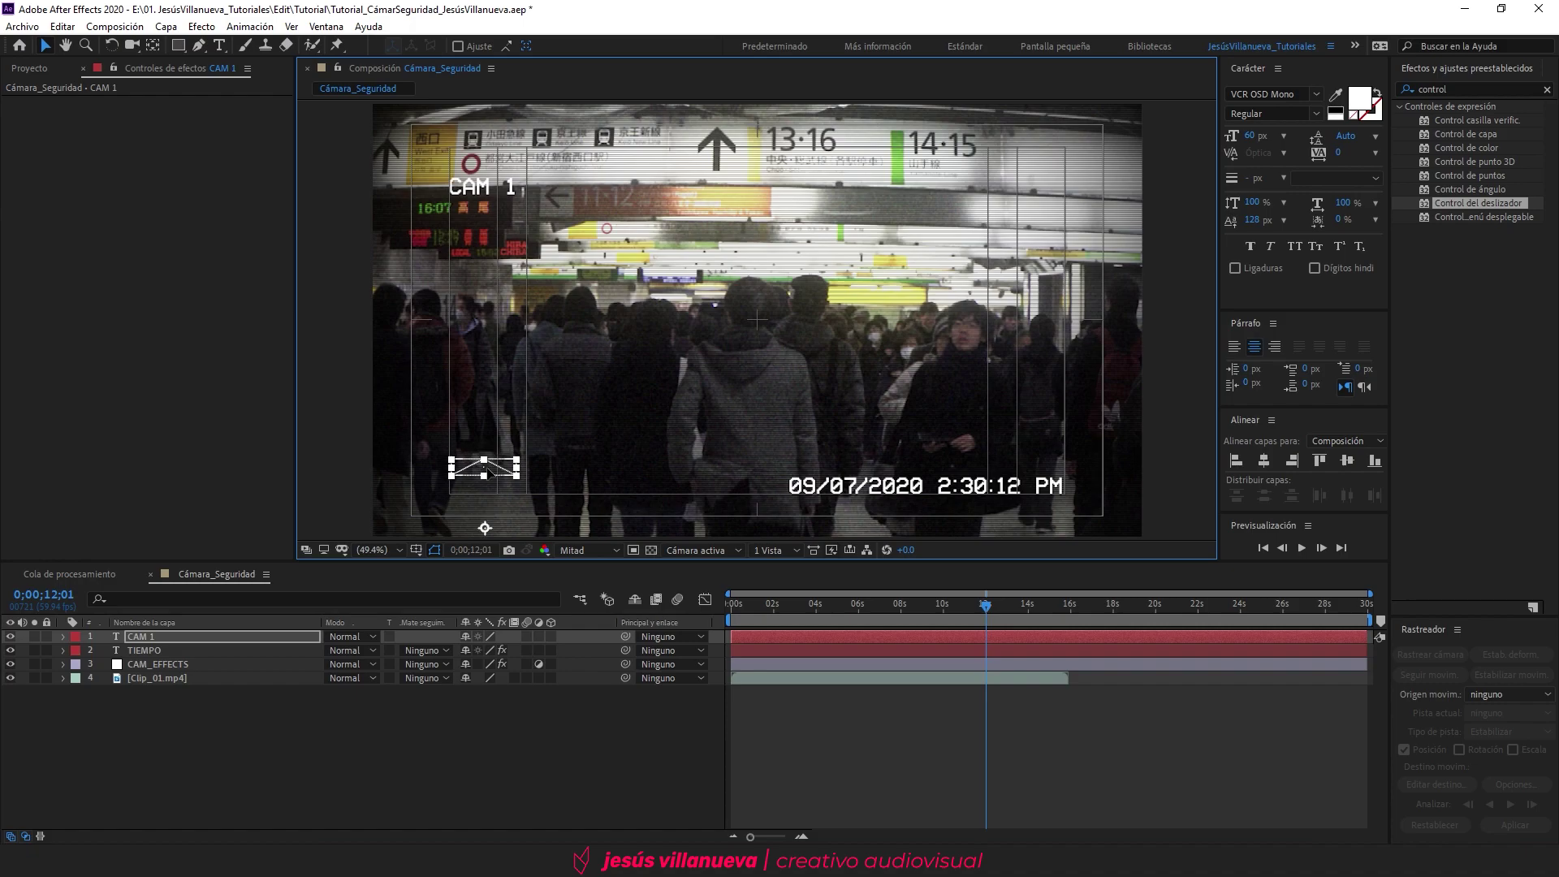
pyautogui.click(670, 619)
# Step: Preview the composition from the start
pyautogui.press('Home')
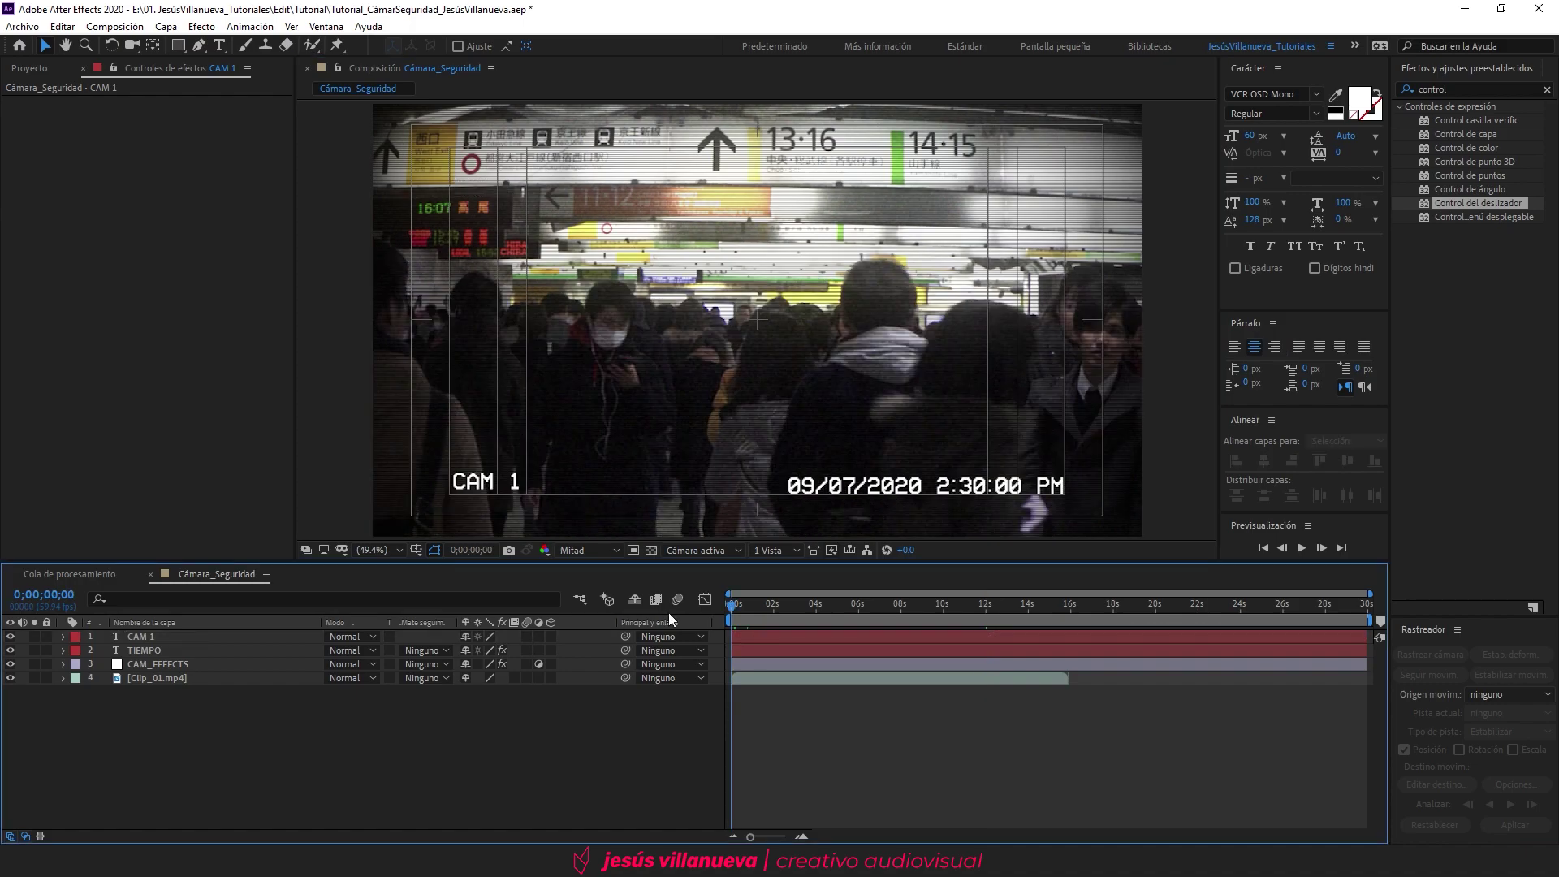
pyautogui.press('space')
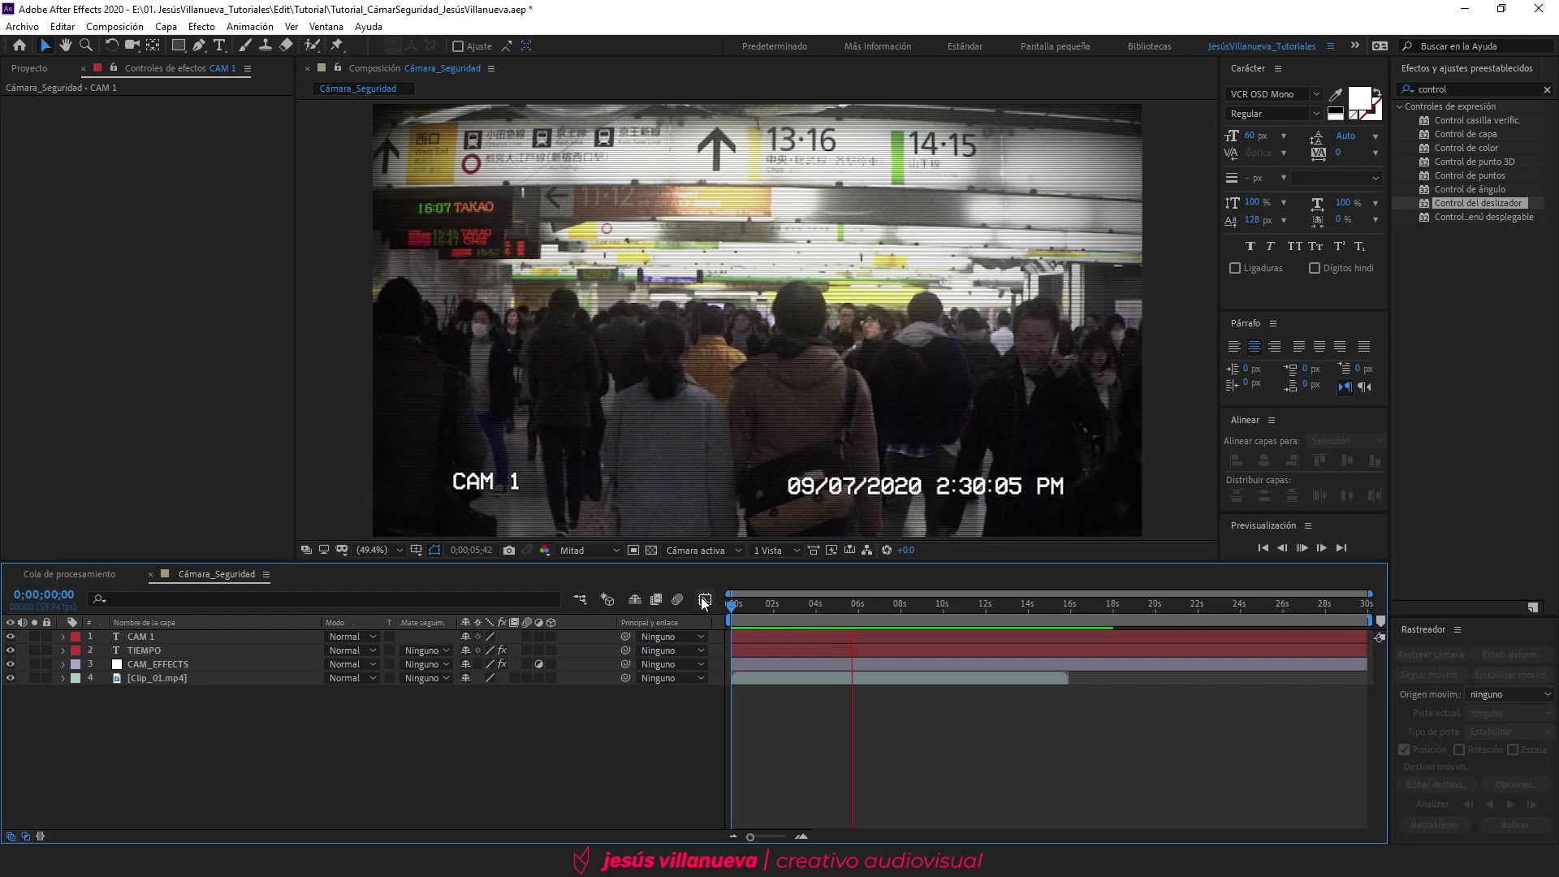
pyautogui.press('space')
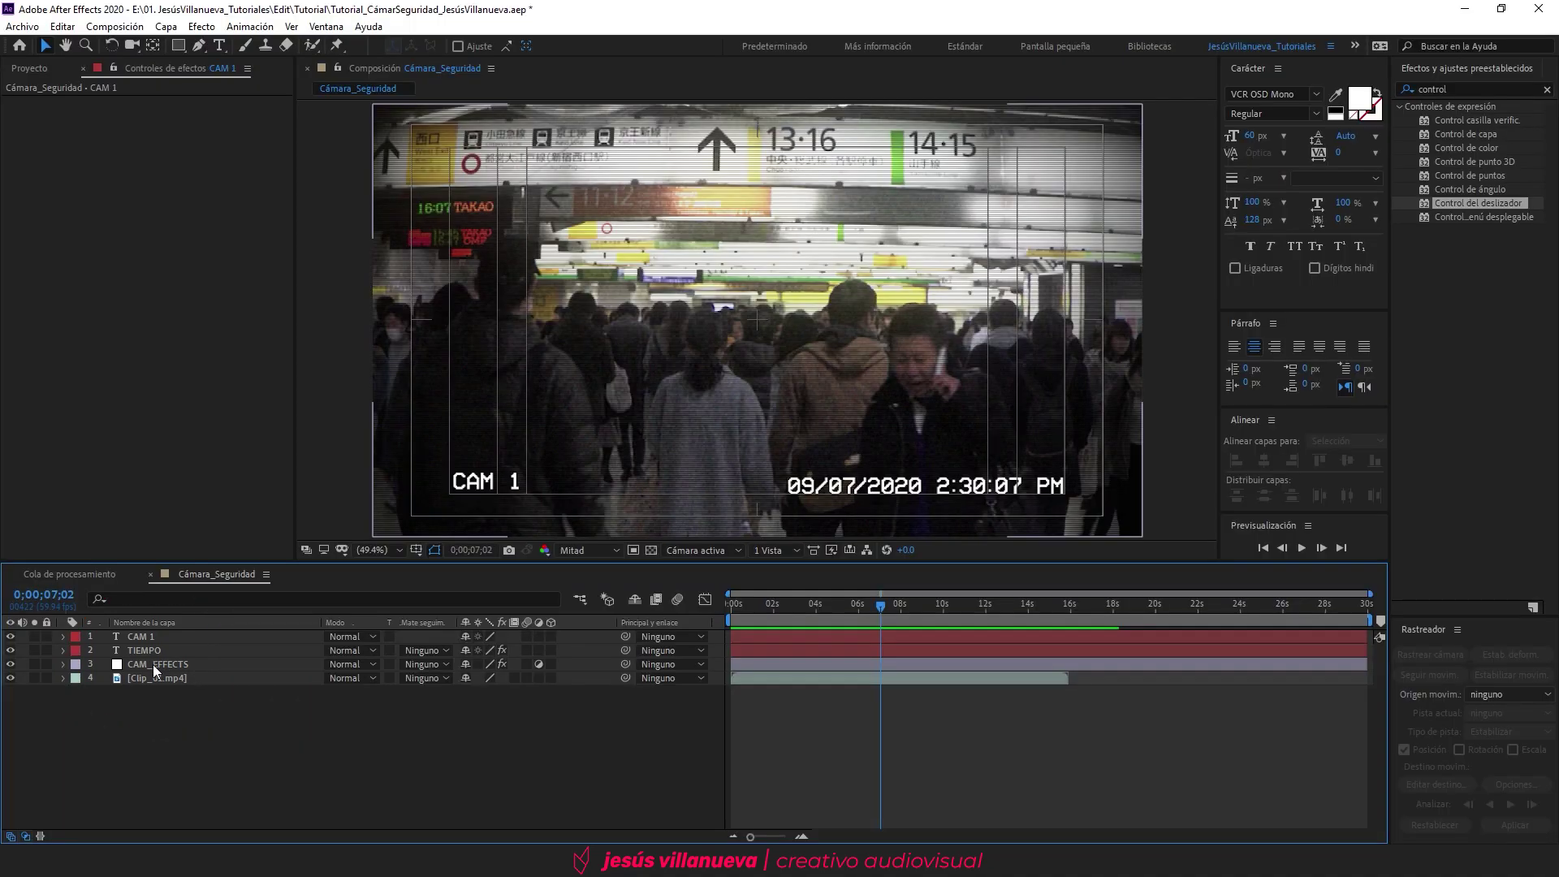
# Step: Change the CAM_EFFECTS Tint's Map White To colour from green 84FF00 to blue 007EFF
pyautogui.click(157, 664)
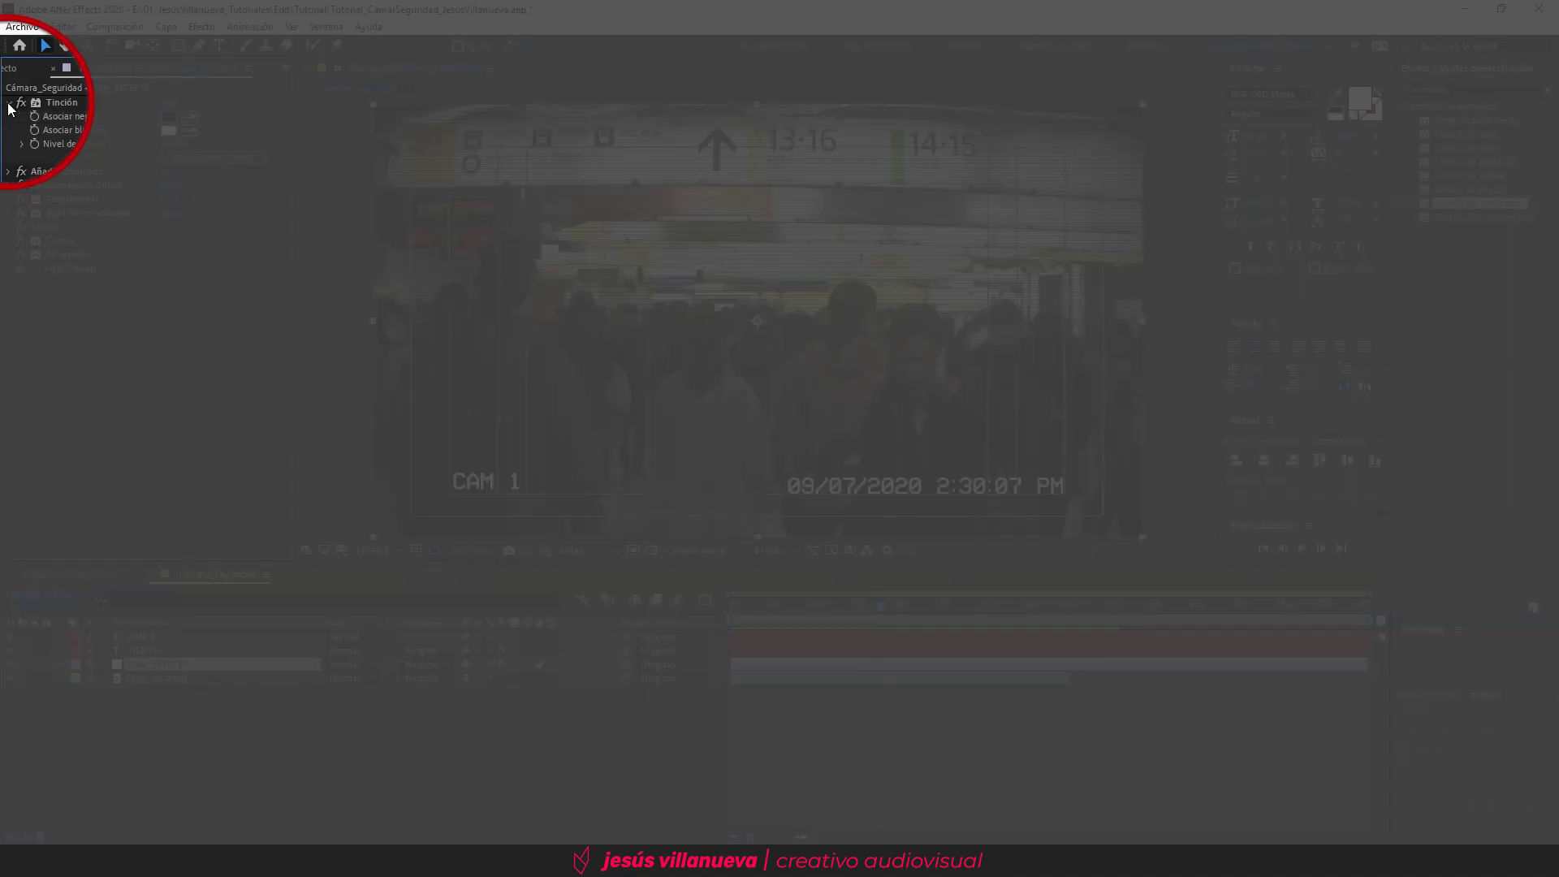
pyautogui.click(9, 103)
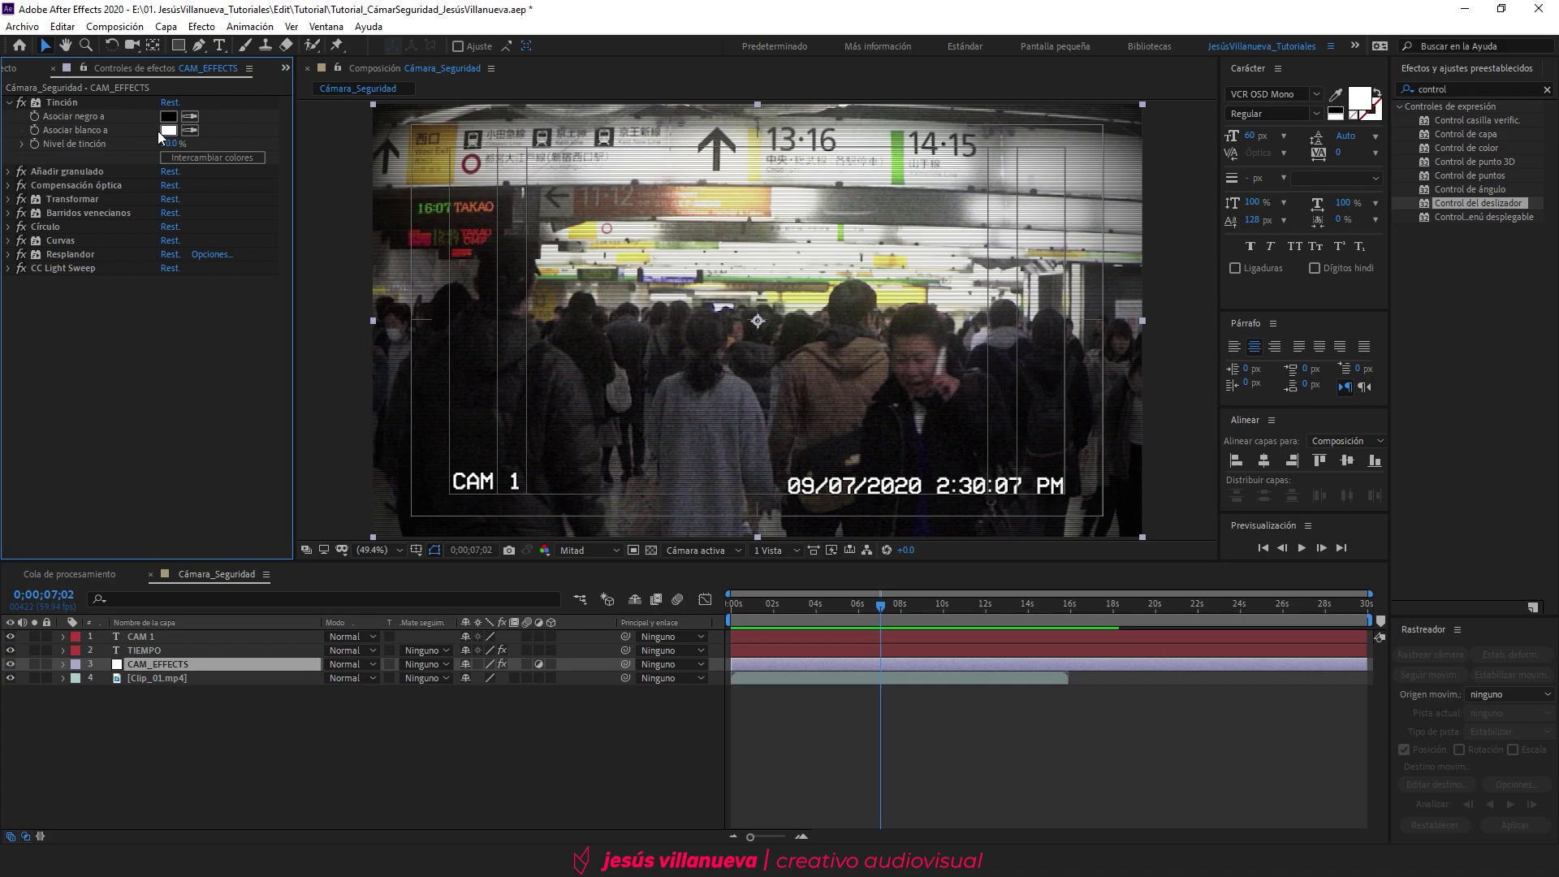
pyautogui.click(167, 130)
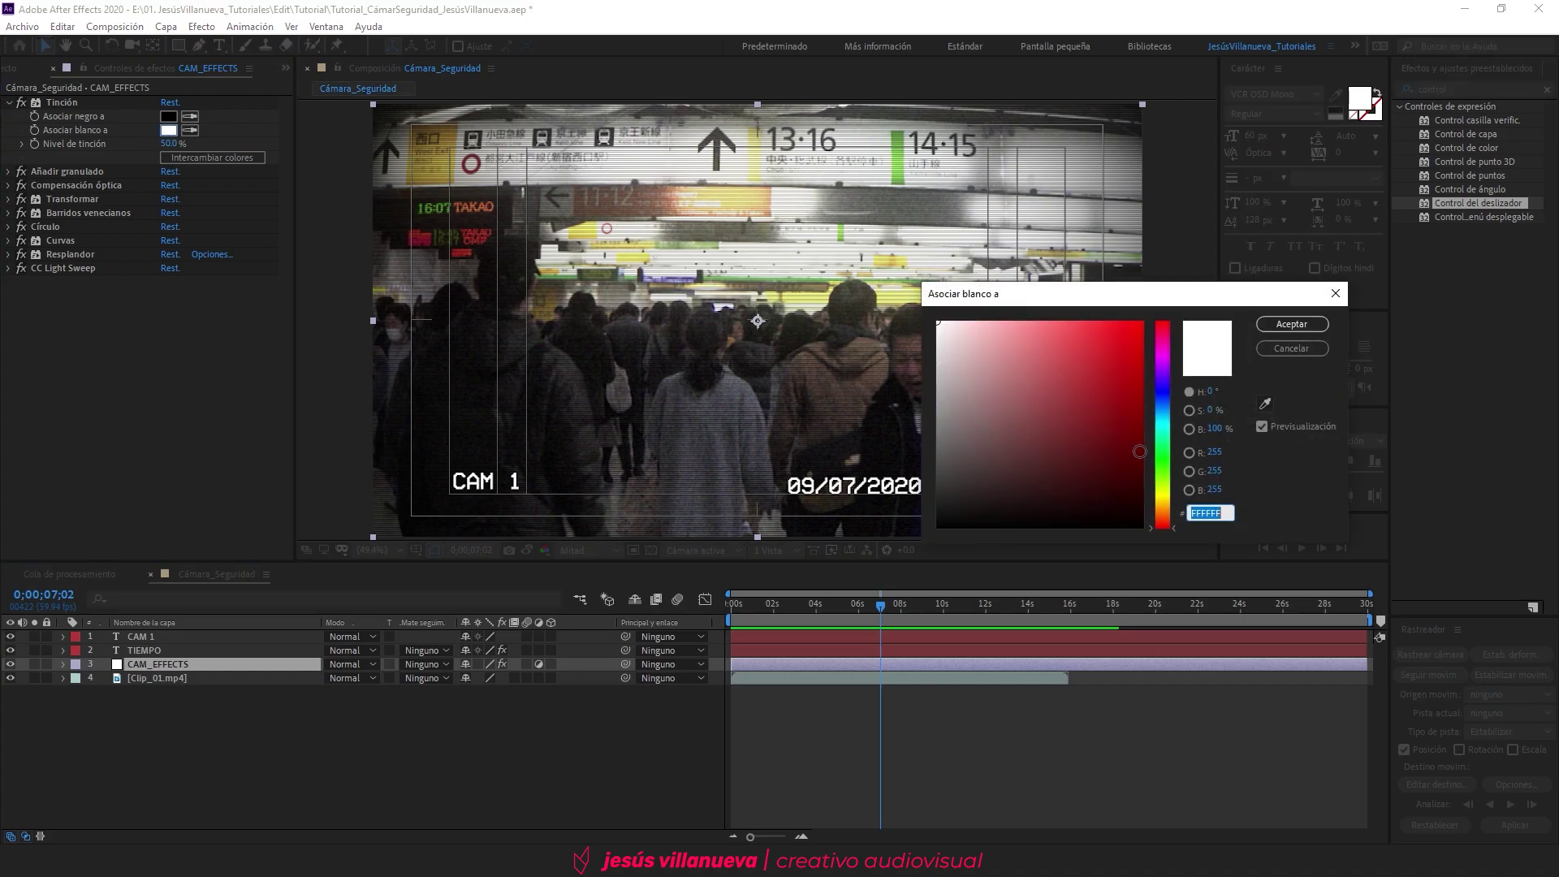
pyautogui.write('84FF00')
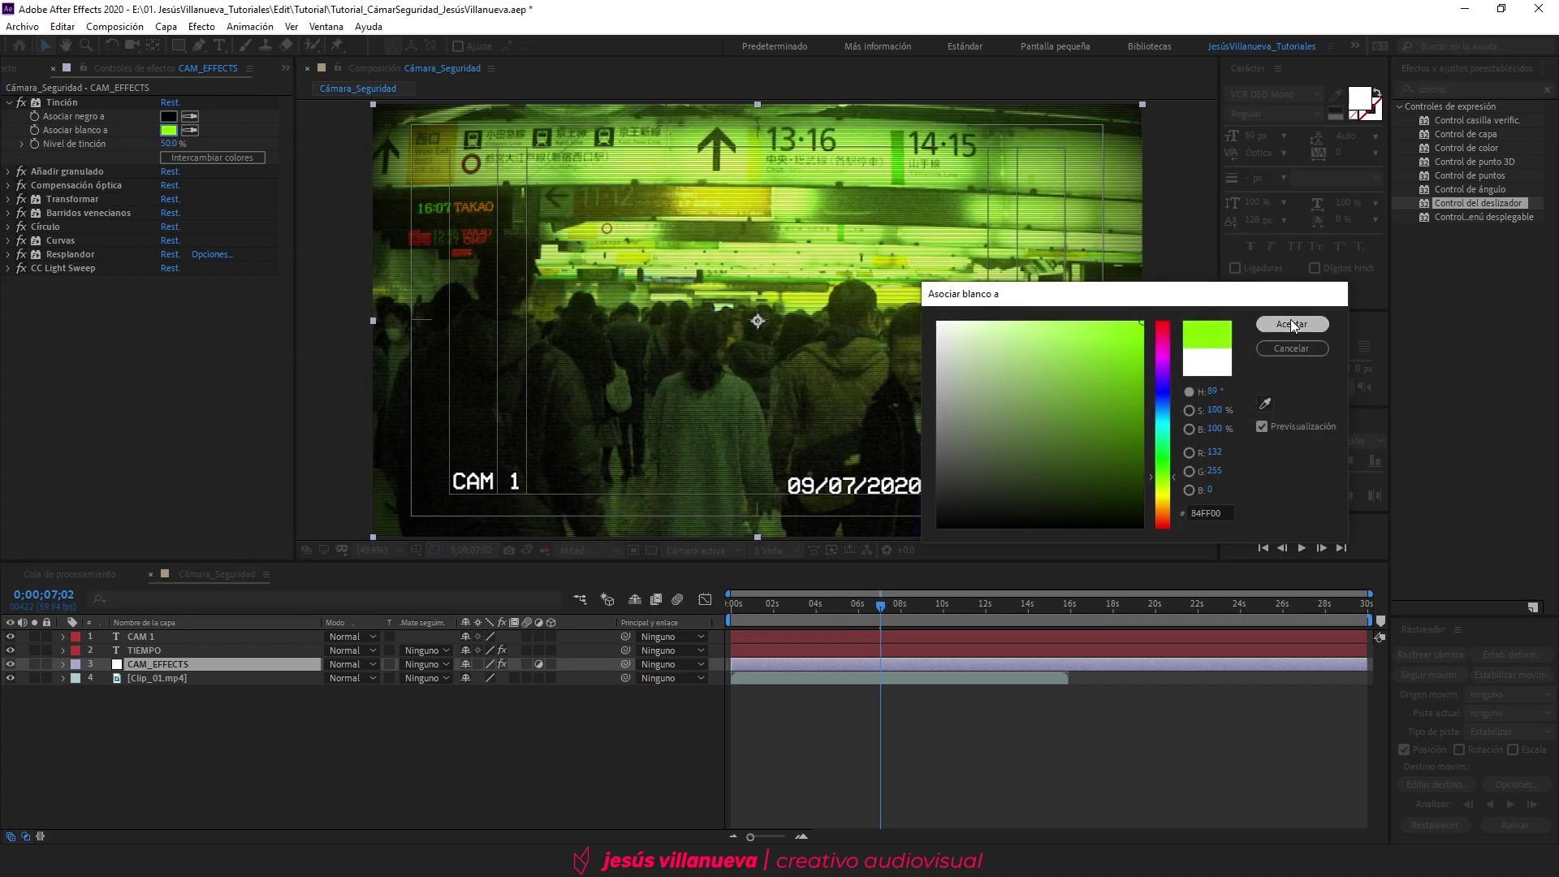
pyautogui.click(1291, 324)
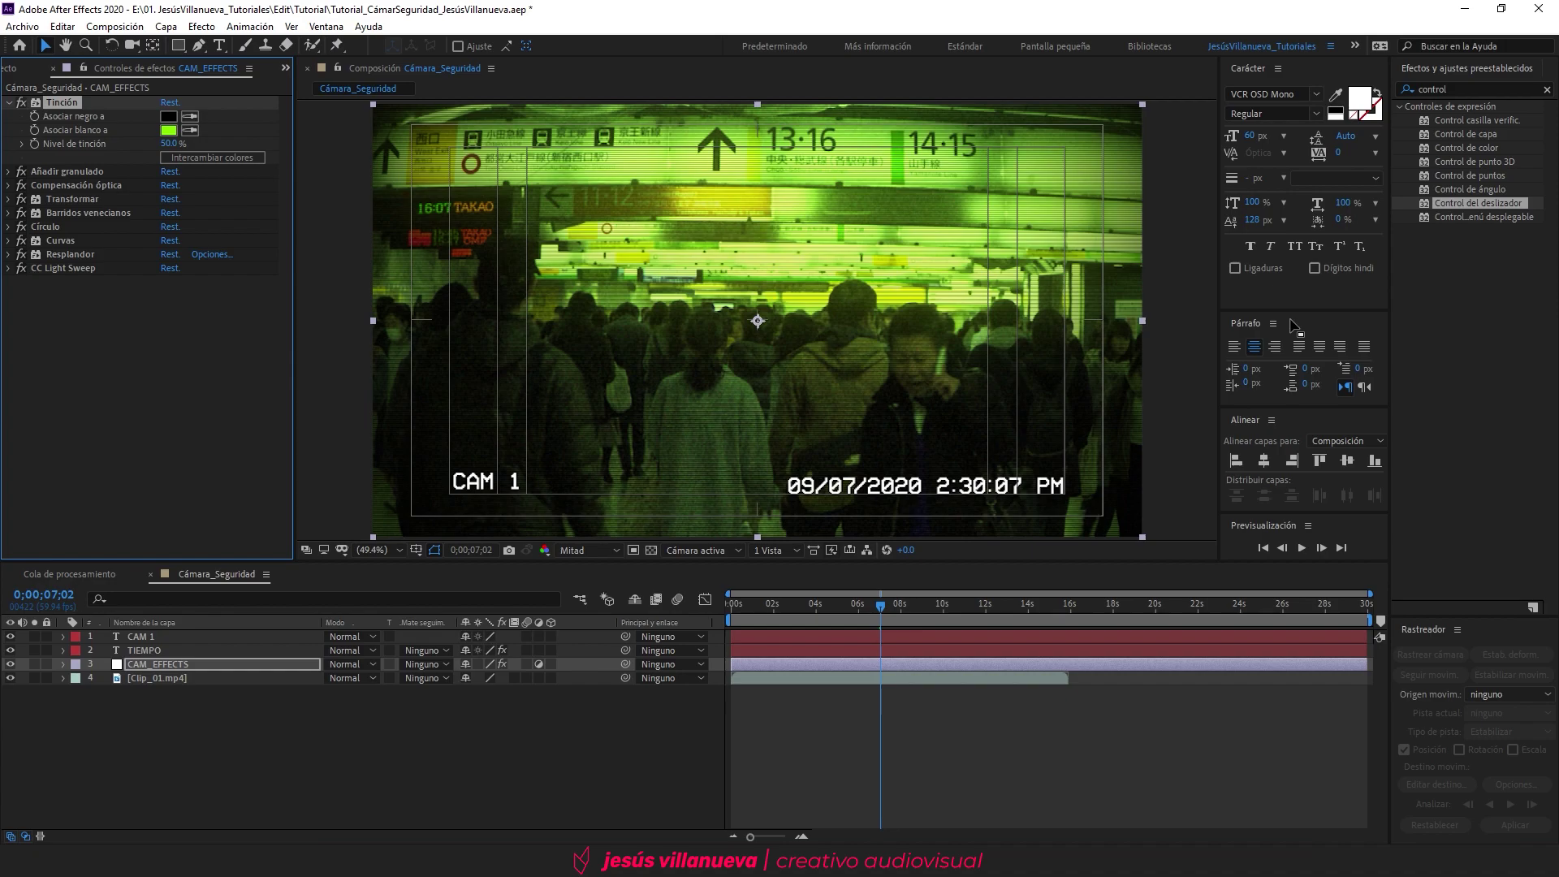
pyautogui.click(170, 130)
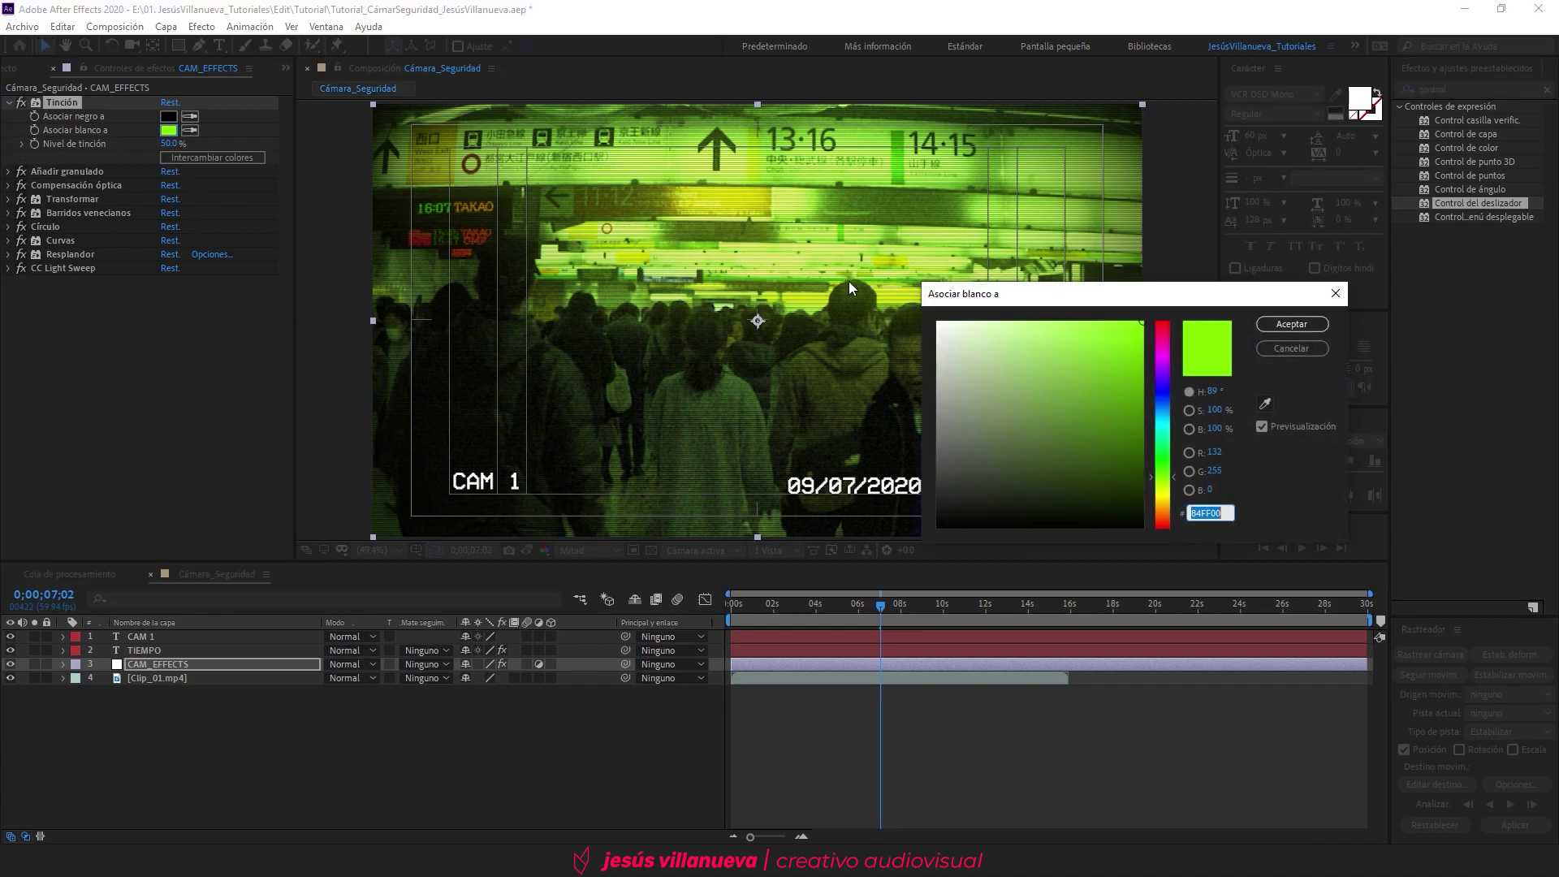
pyautogui.moveTo(1162, 418); pyautogui.dragTo(1162, 407)
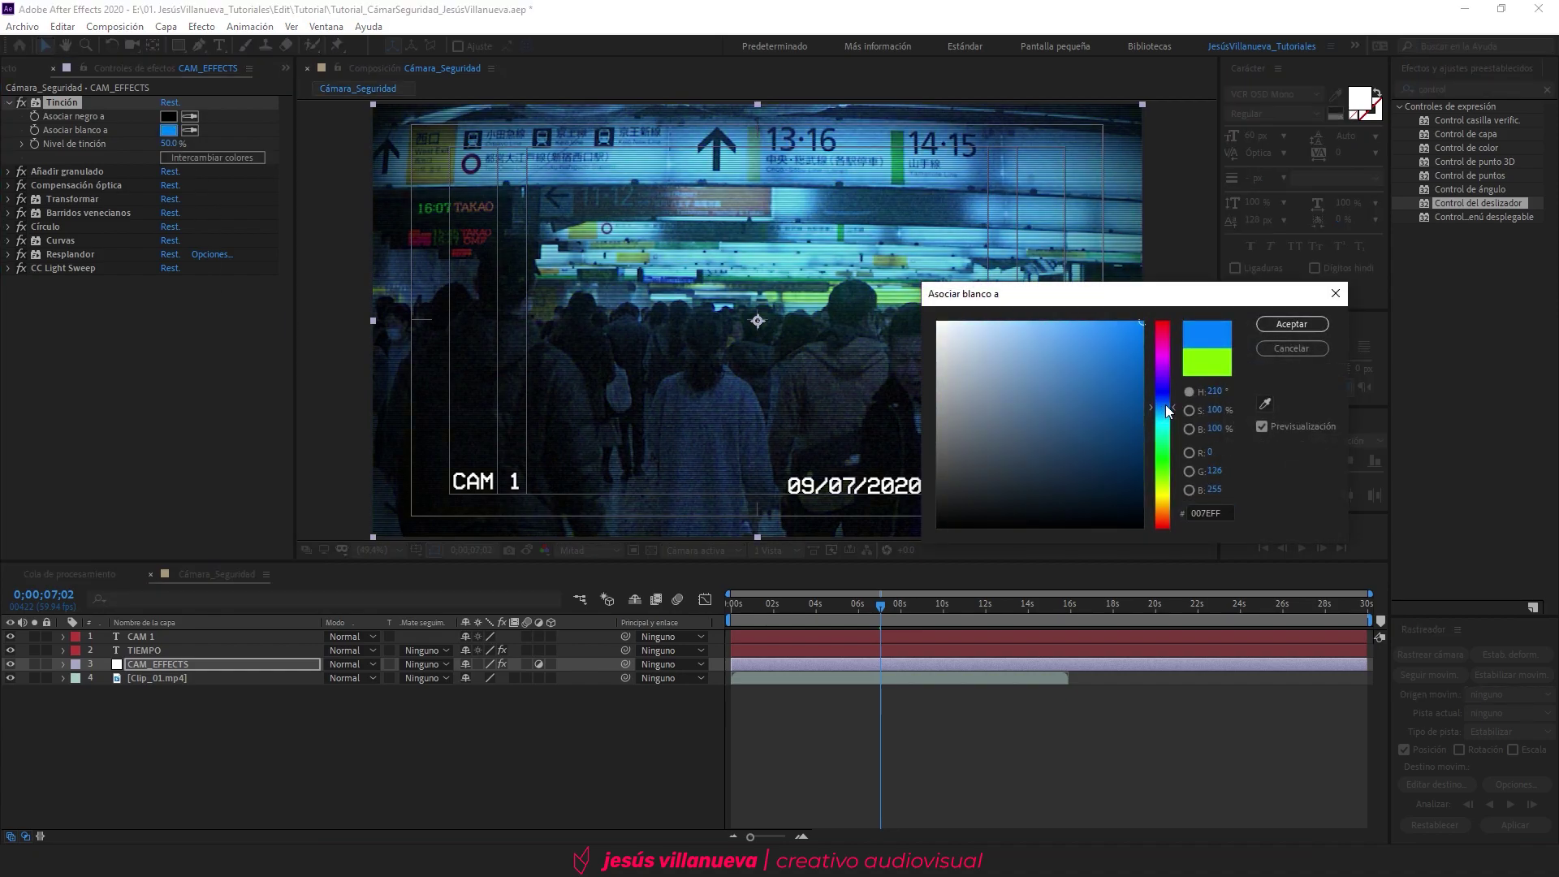
pyautogui.click(1292, 324)
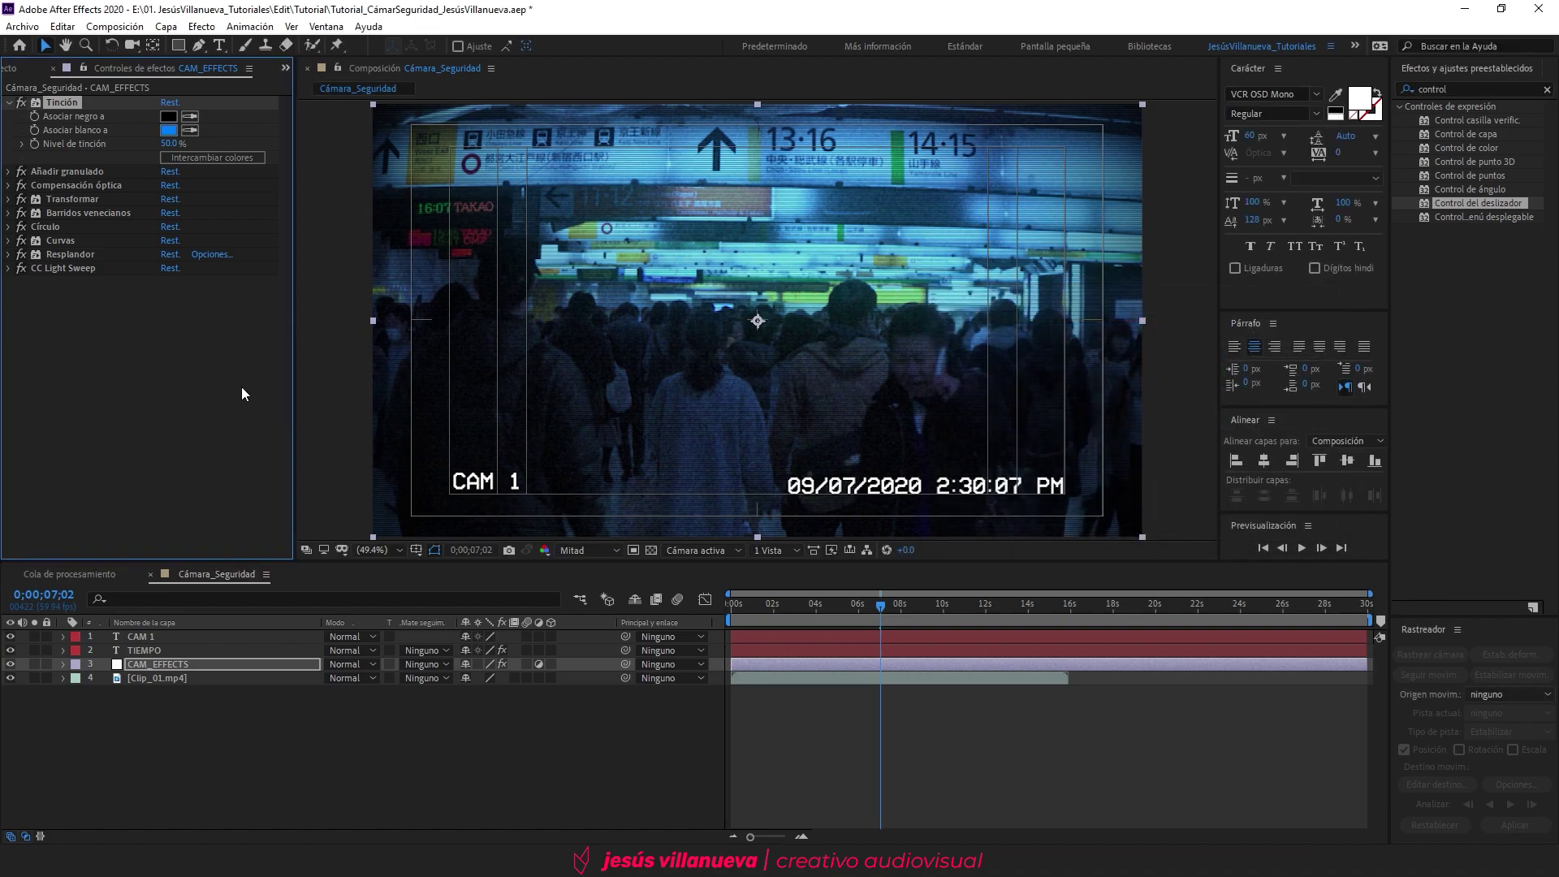
pyautogui.press('Home')
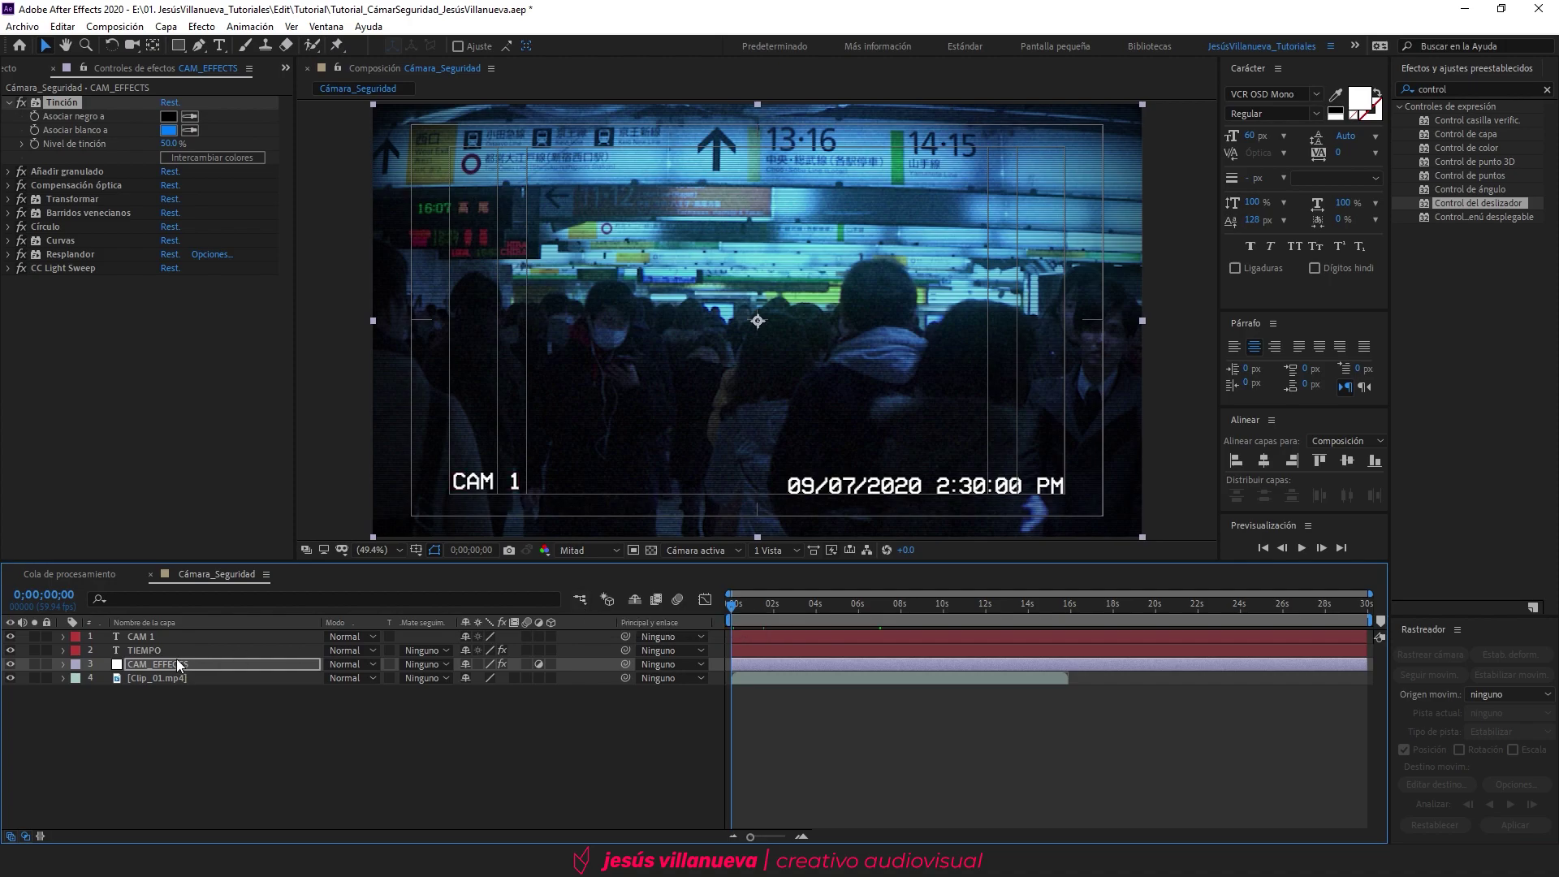
# Step: Import Clip_02.mov and place it in the timeline beneath CAM_EFFECTS
pyautogui.click(8, 68)
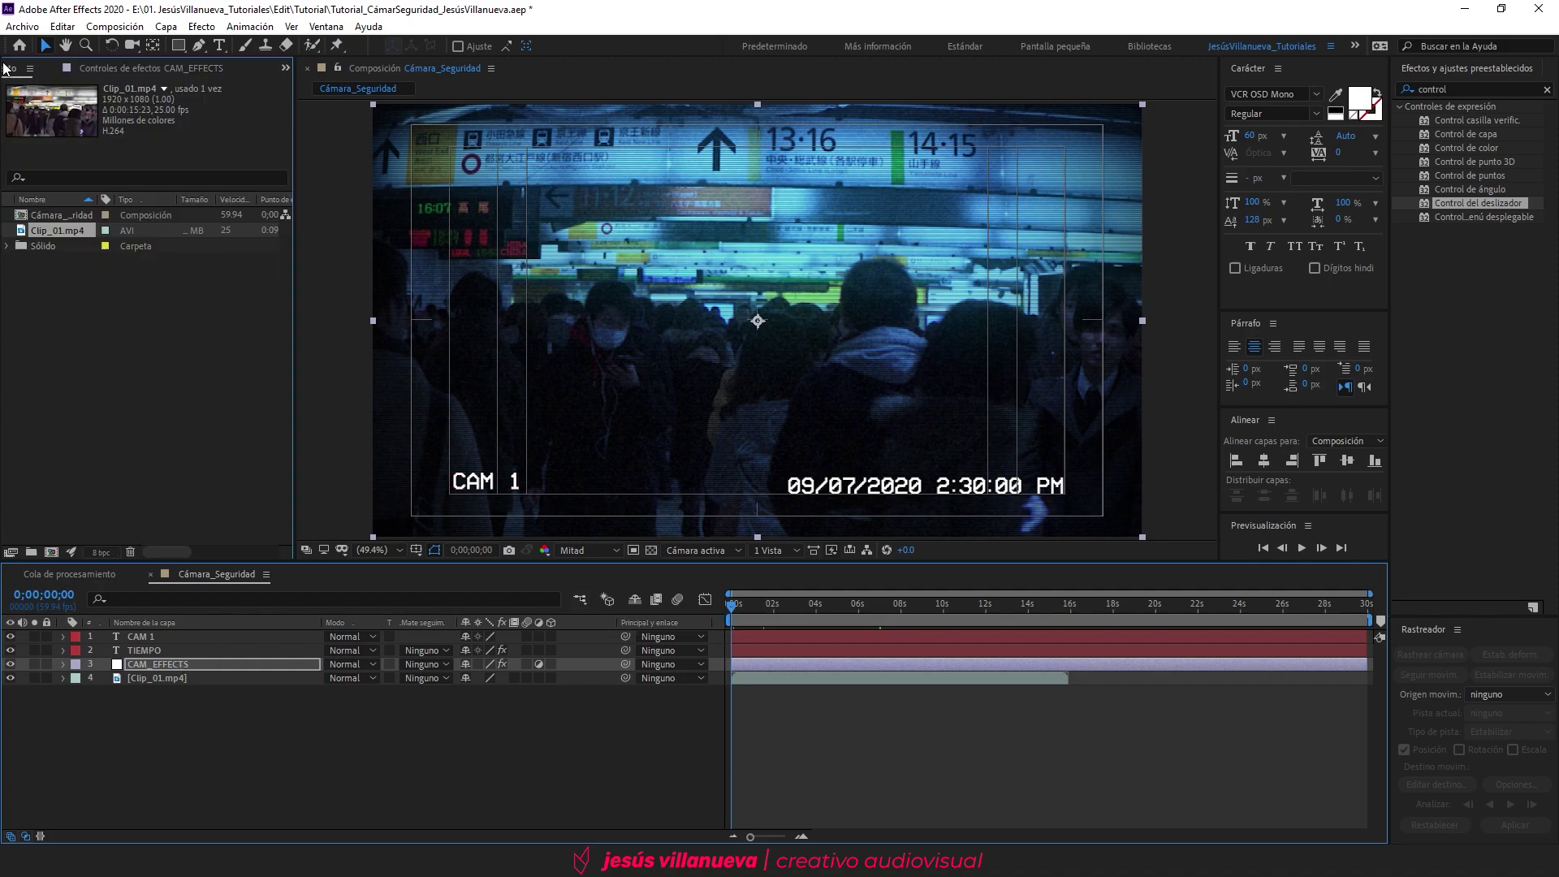
pyautogui.doubleClick(91, 312)
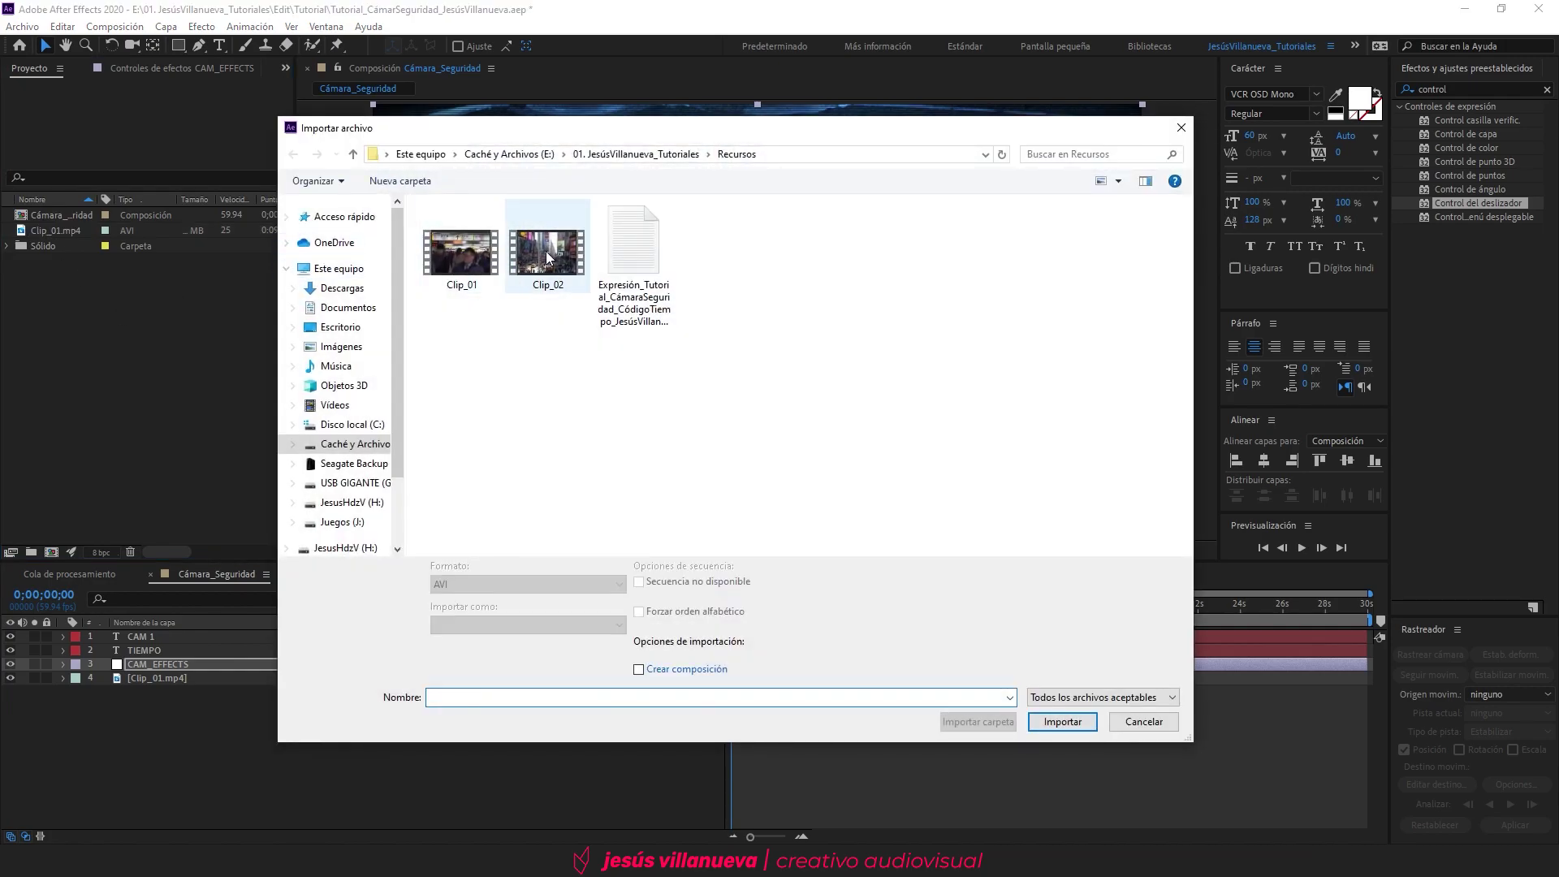
pyautogui.doubleClick(545, 251)
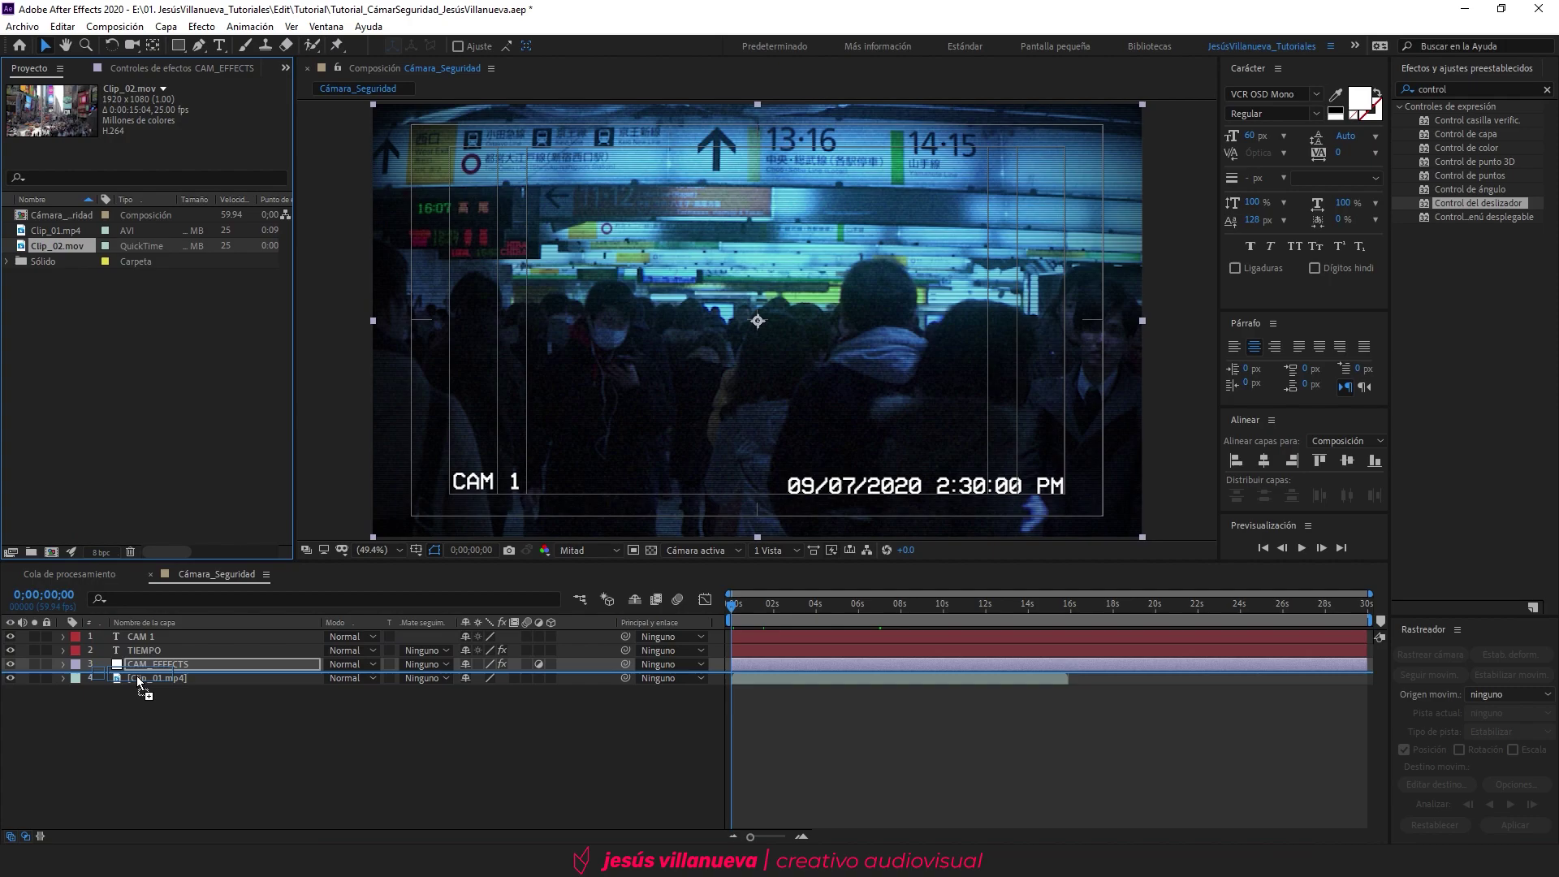
pyautogui.moveTo(56, 328); pyautogui.dragTo(137, 677)
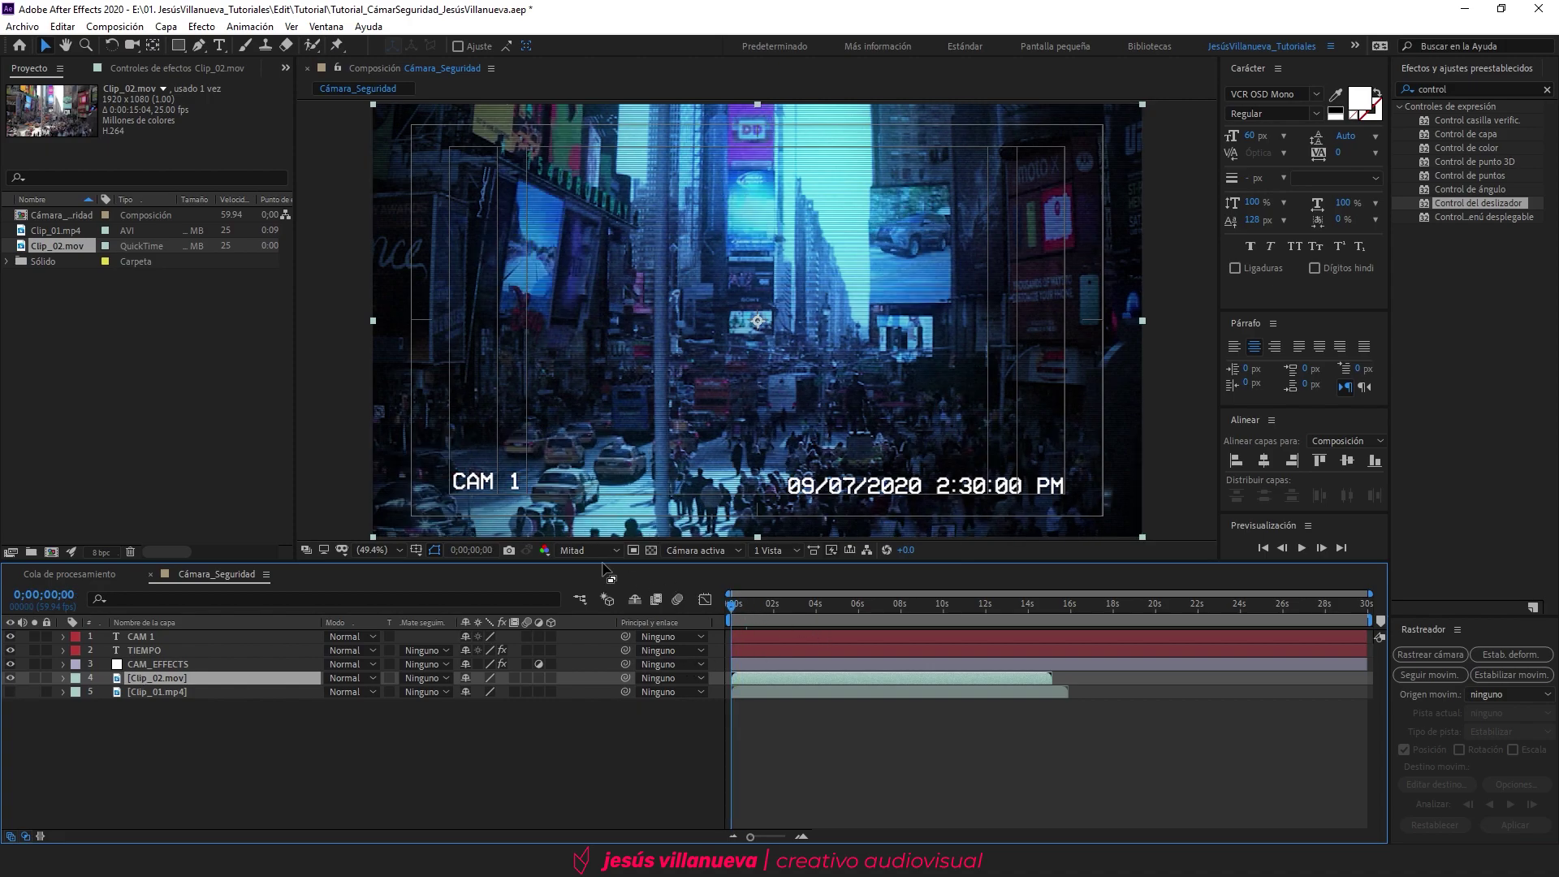
pyautogui.press('space')
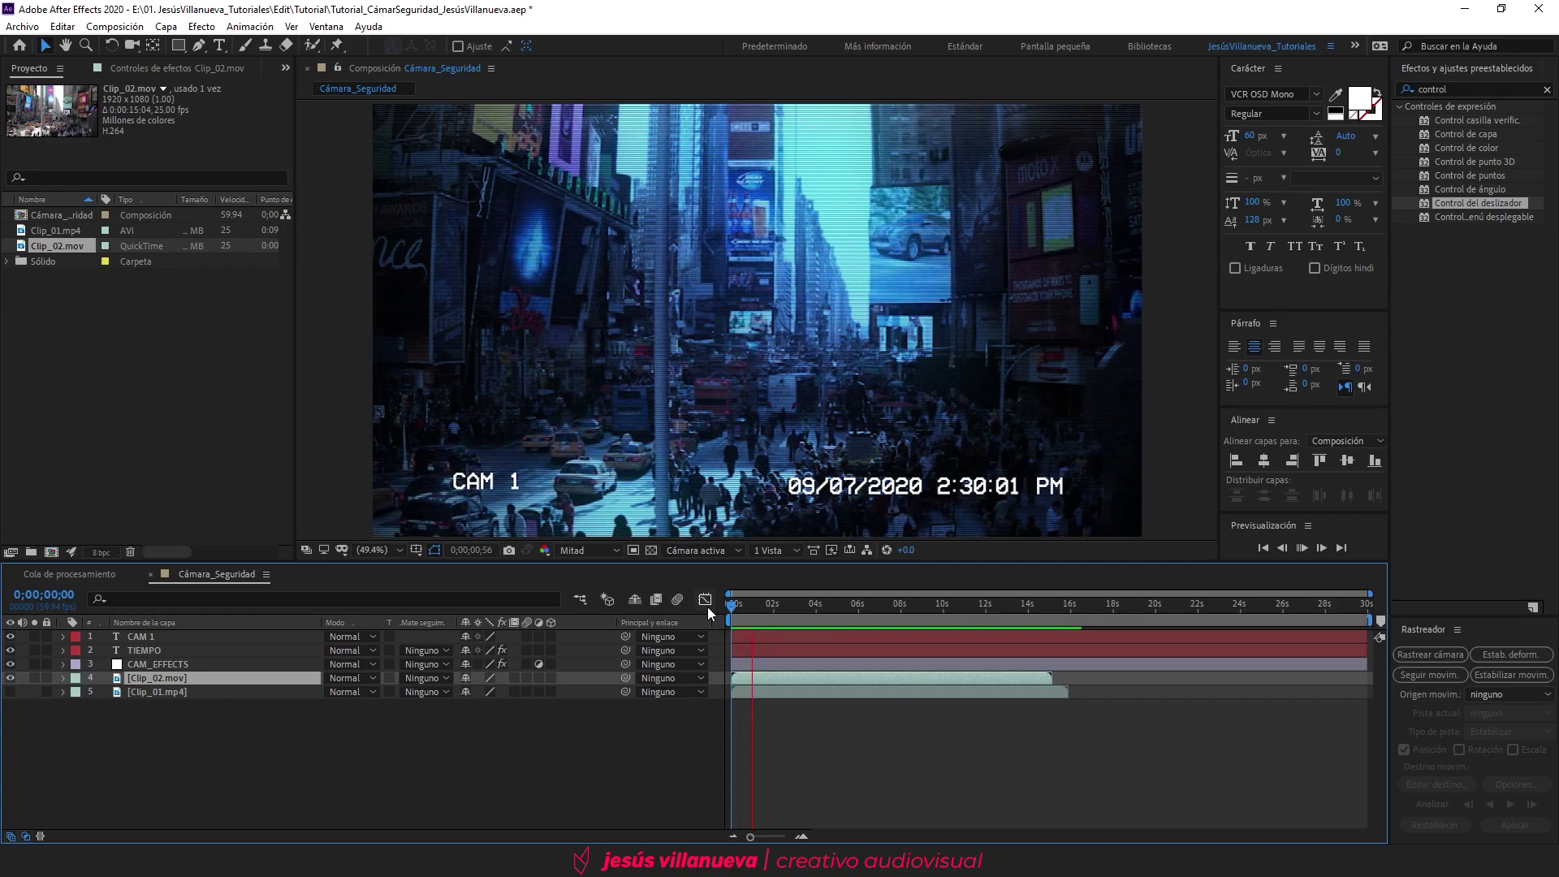